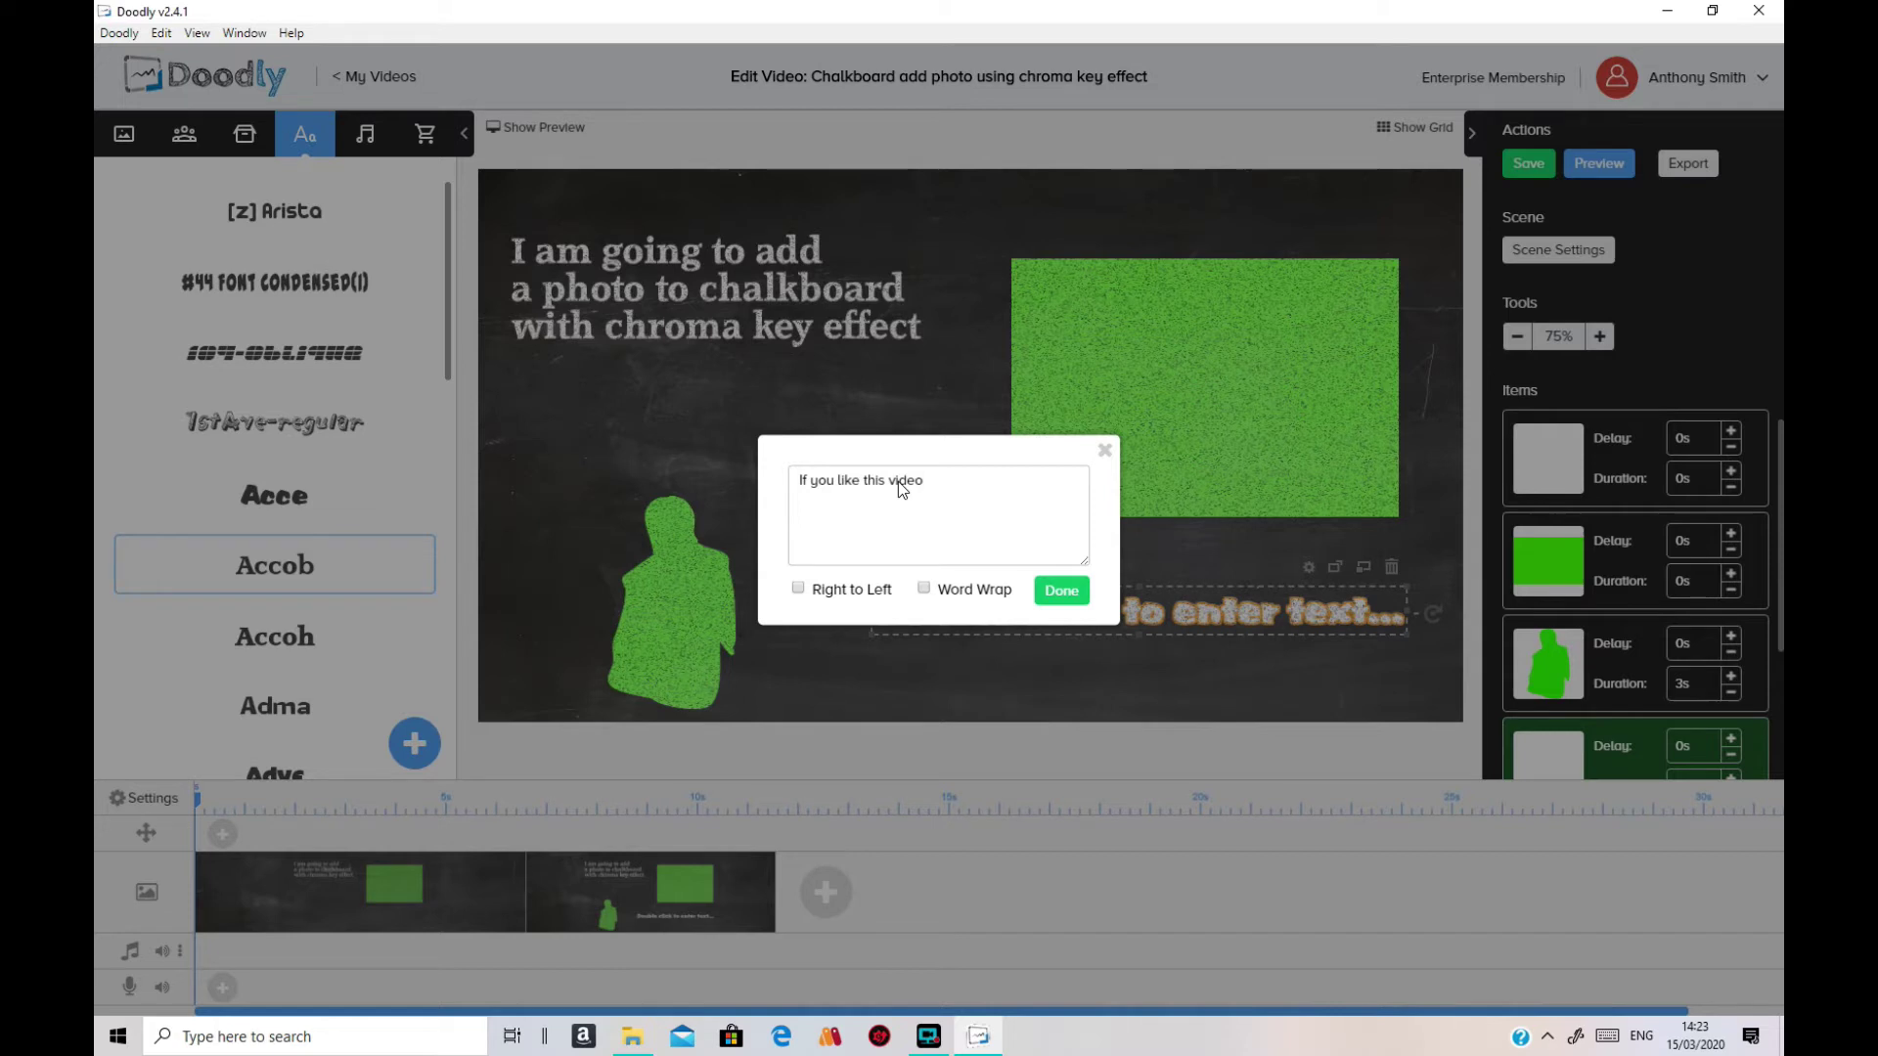
Step: Complete the caption as "If you like this video subscribe / to tony's music! / Here I am" and position it below the green rectangle
{"action": "type", "text": "scribe "}
{"action": "type", "text": "to to"}
{"action": "type", "text": "ny's music!"}
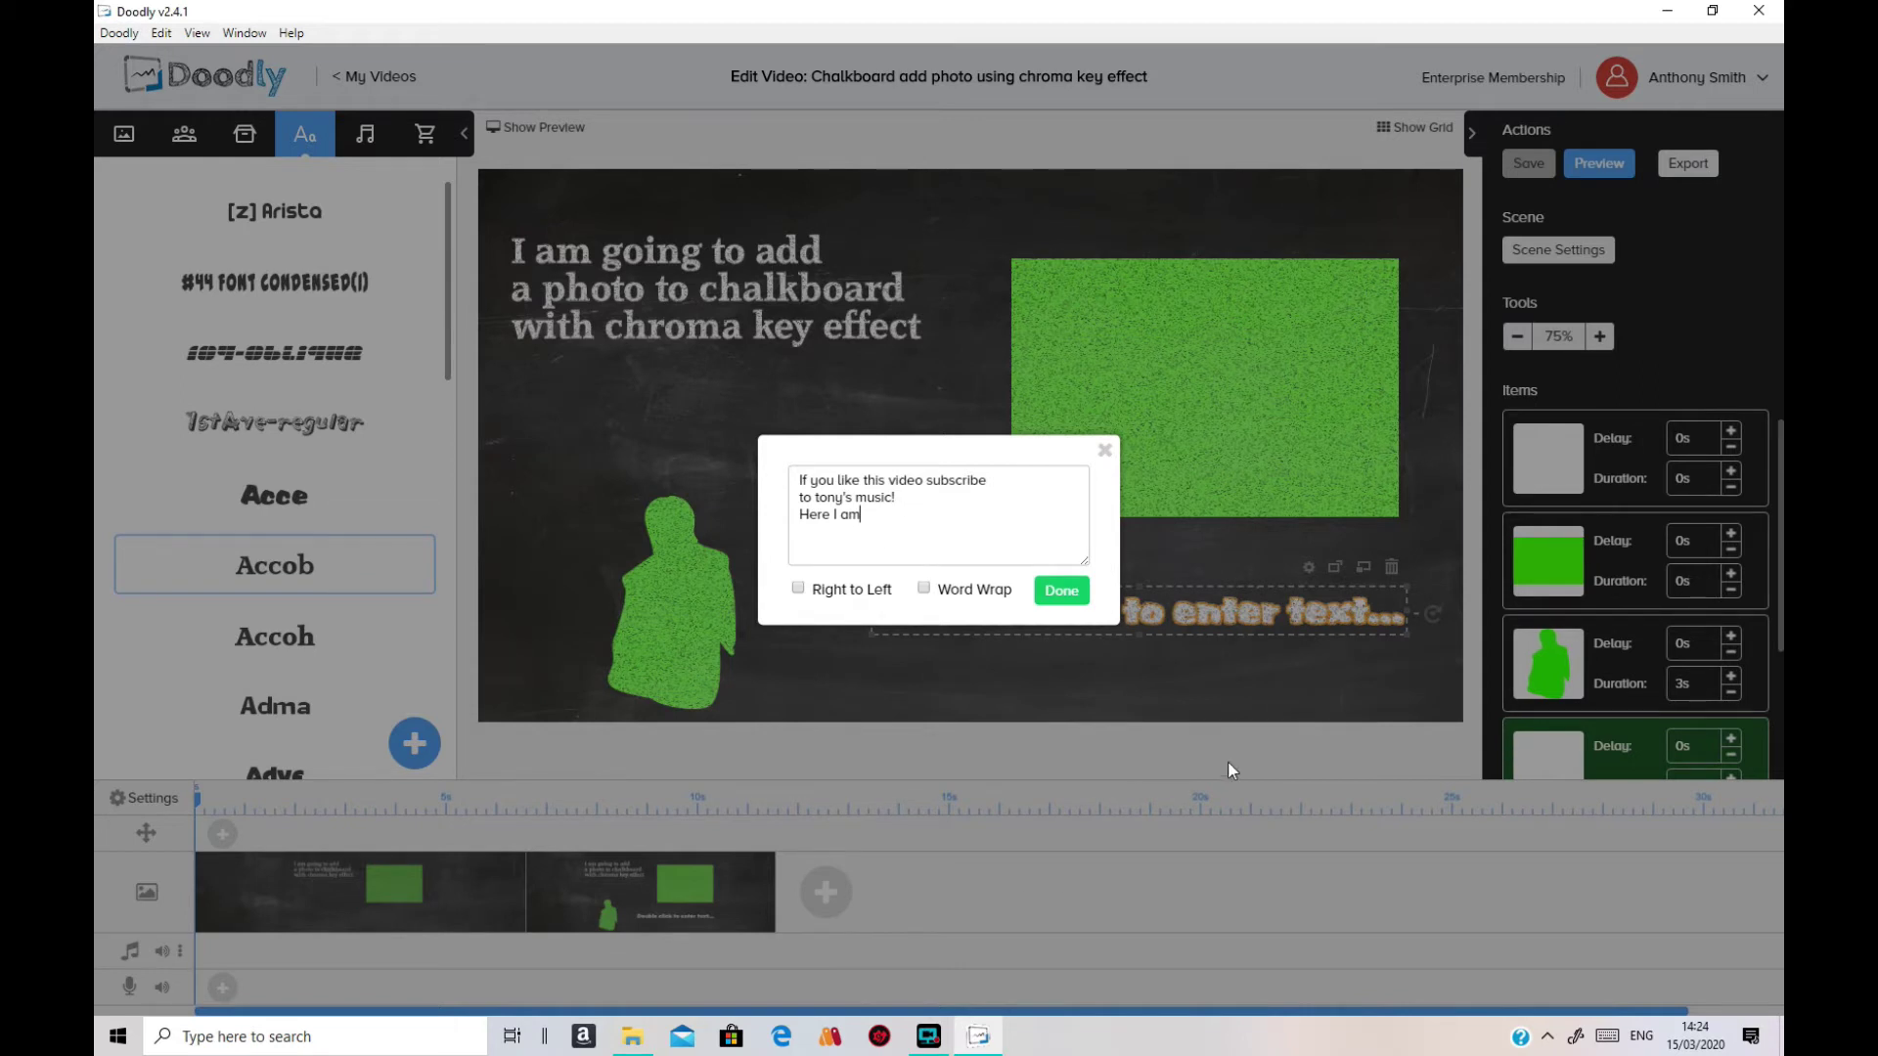
{"action": "left_click", "coordinate": [1074, 592]}
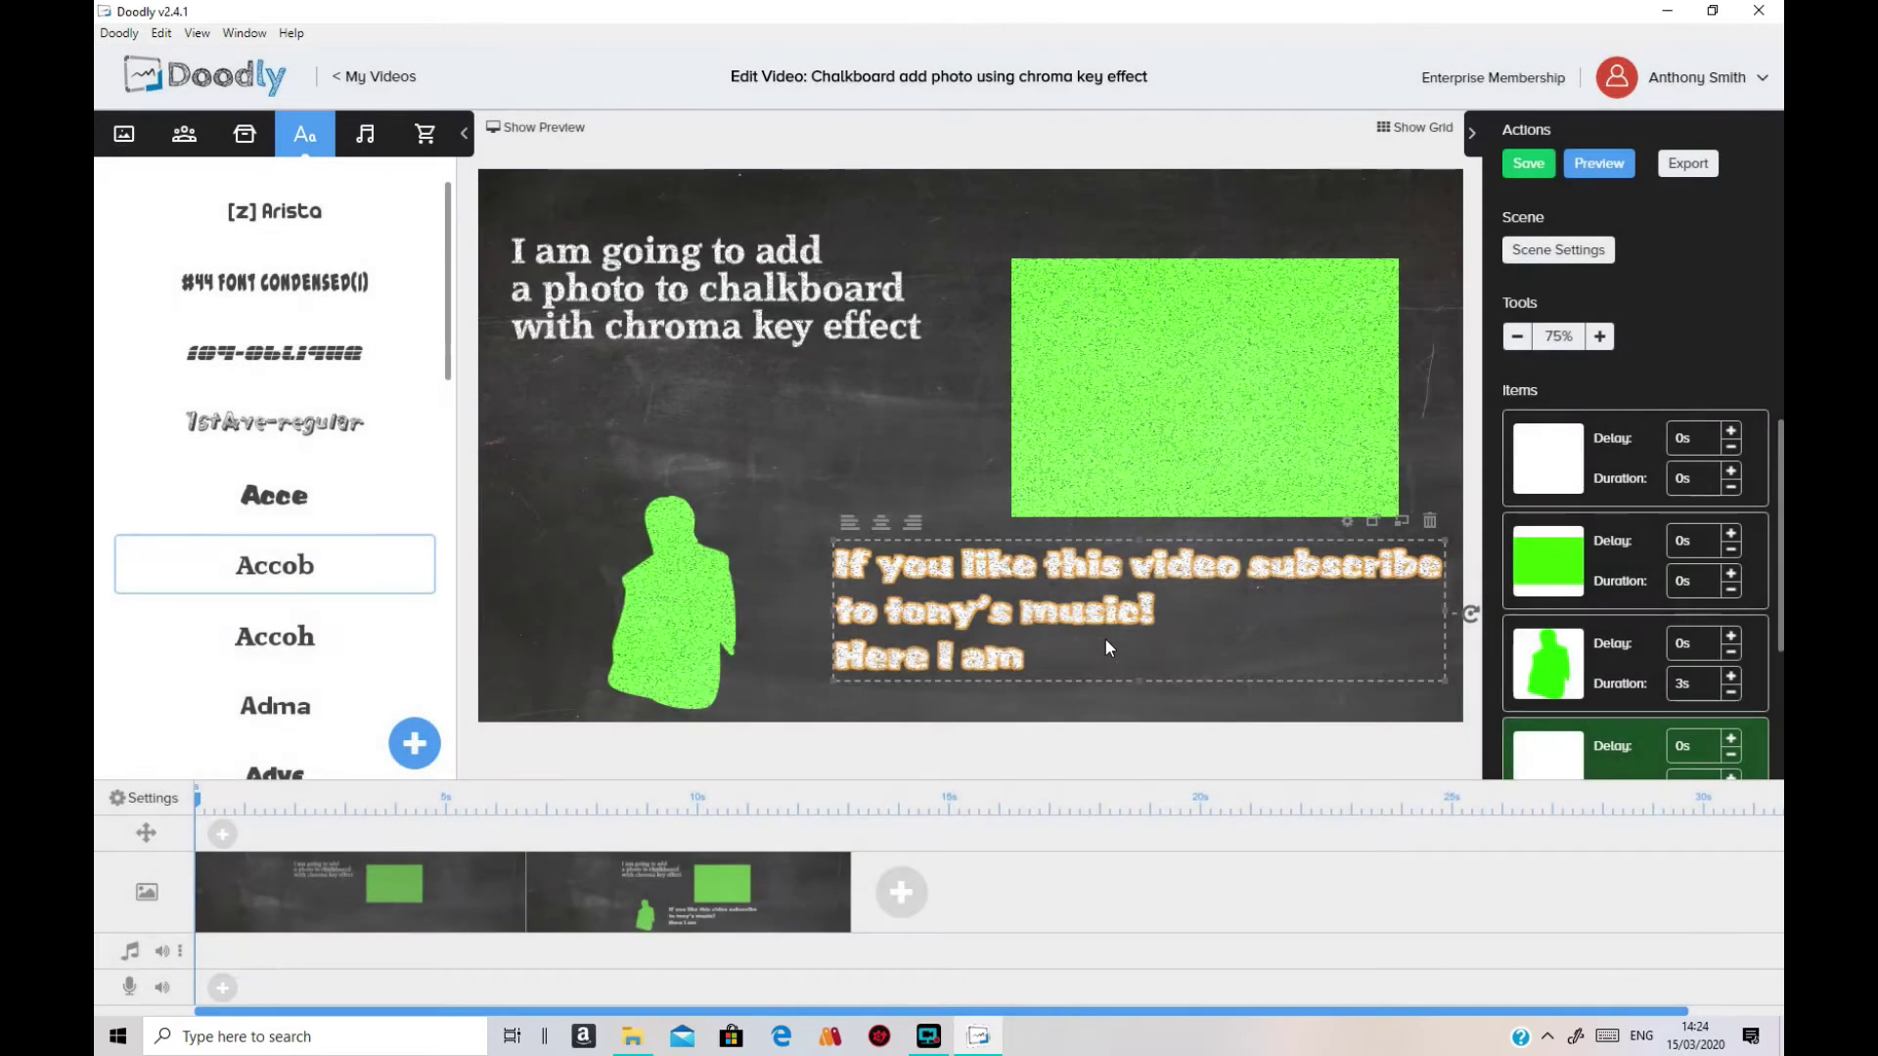
{"action": "left_click_drag", "start_coordinate": [1085, 585], "coordinate": [1107, 631]}
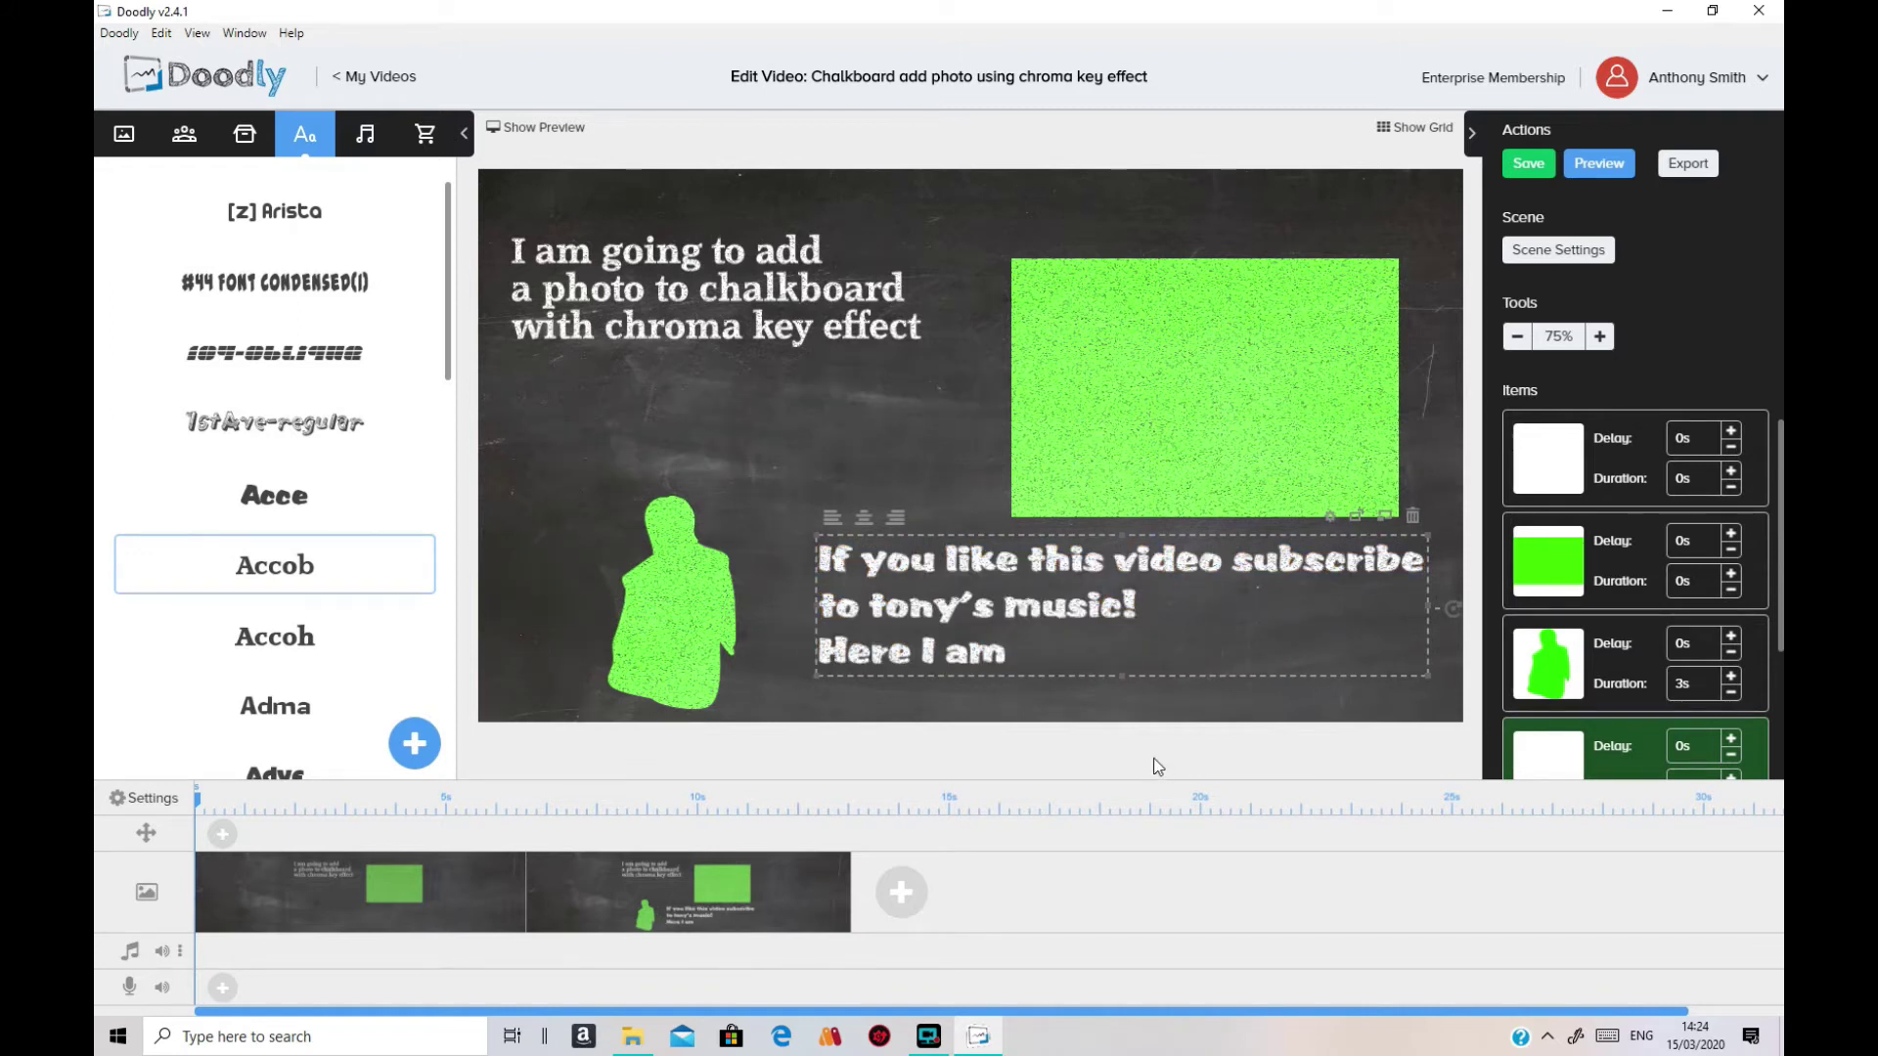
Step: Start adding a new prop from file and browse to the arrows folder inside Animated GIFs on DATADRIVE1 (E:)
{"action": "left_click", "coordinate": [245, 141]}
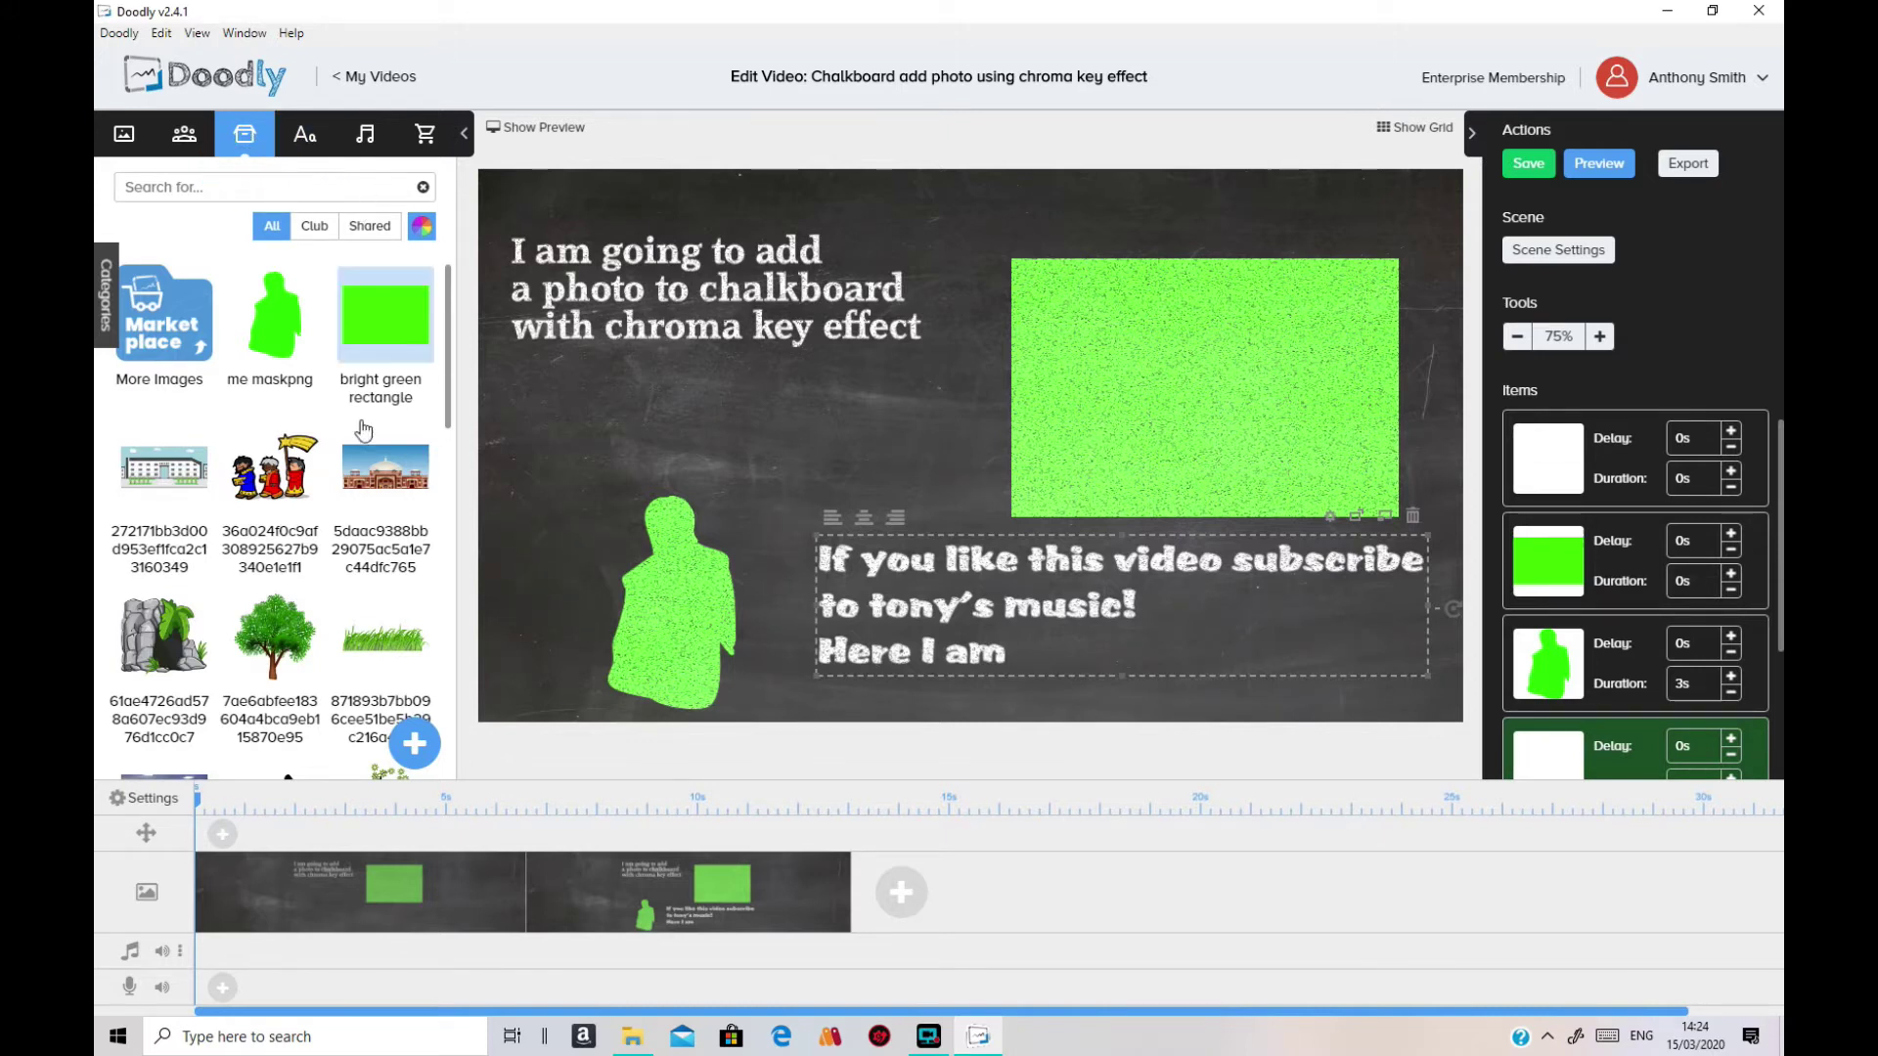
{"action": "left_click", "coordinate": [429, 747]}
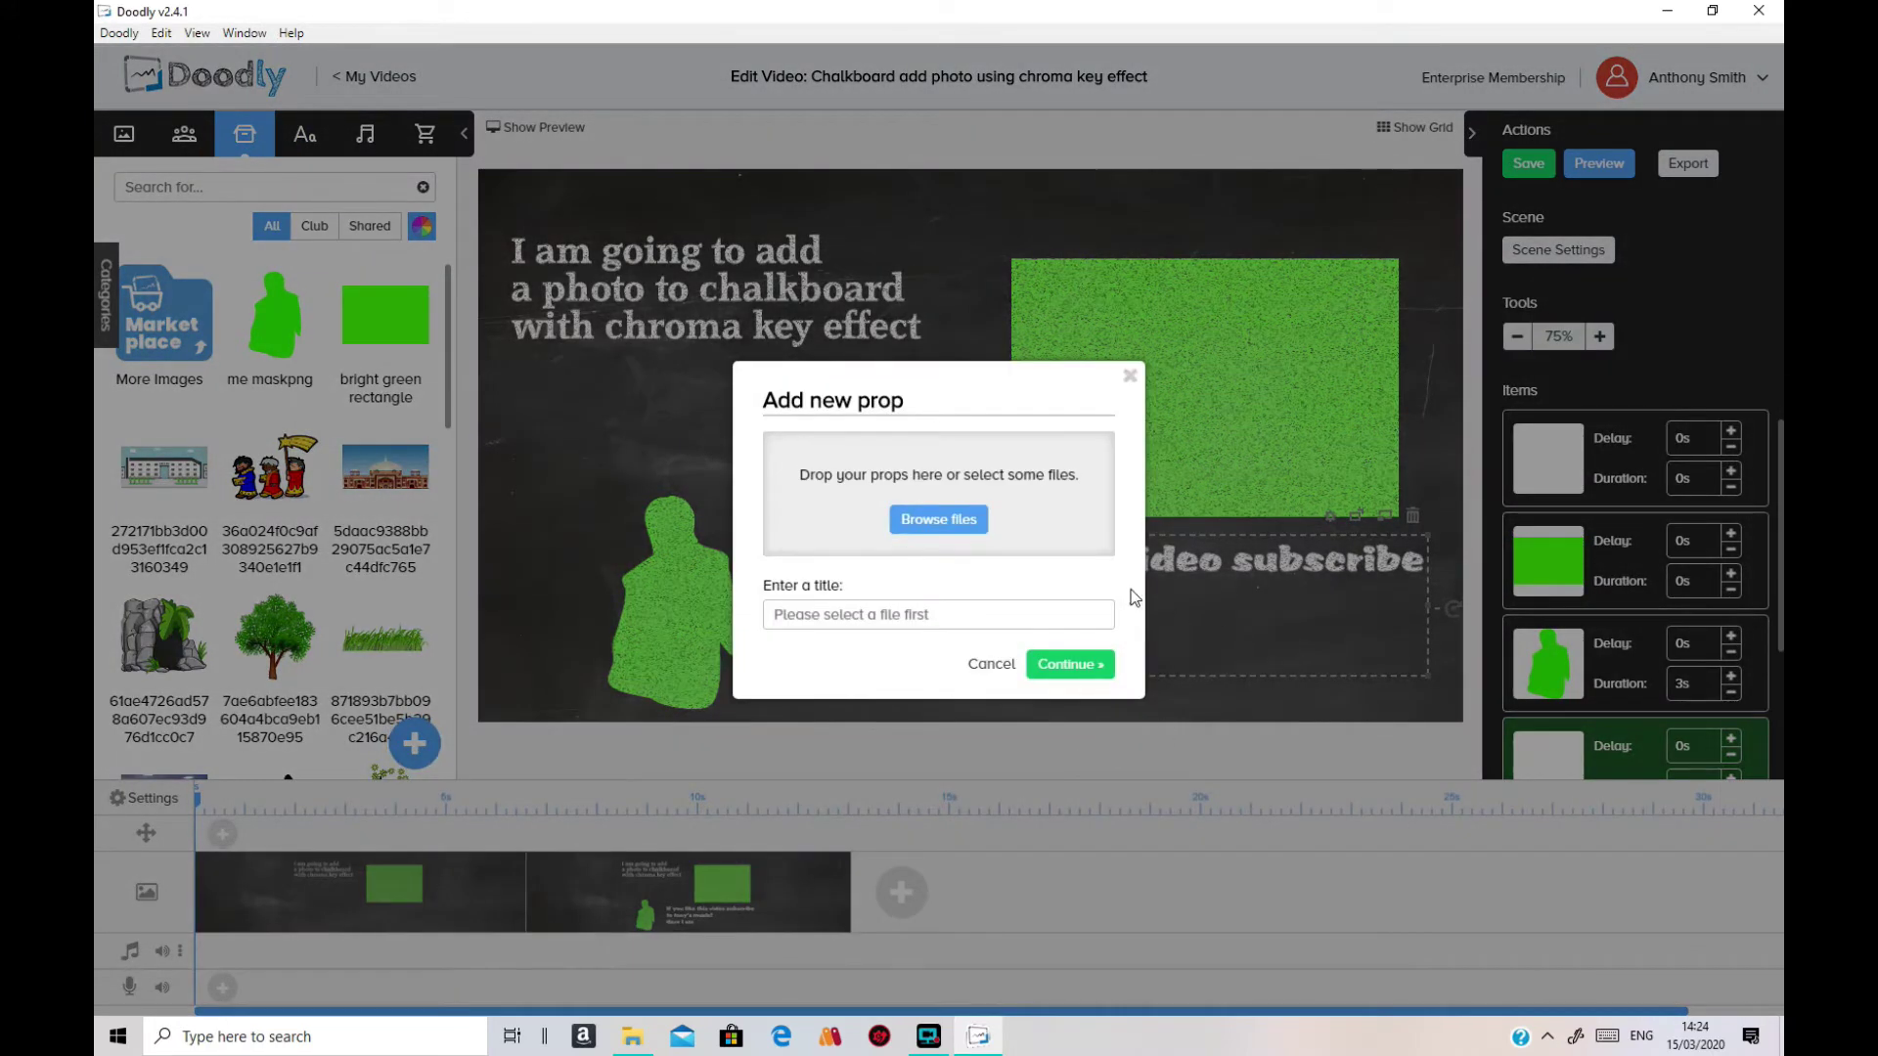
{"action": "left_click", "coordinate": [954, 529]}
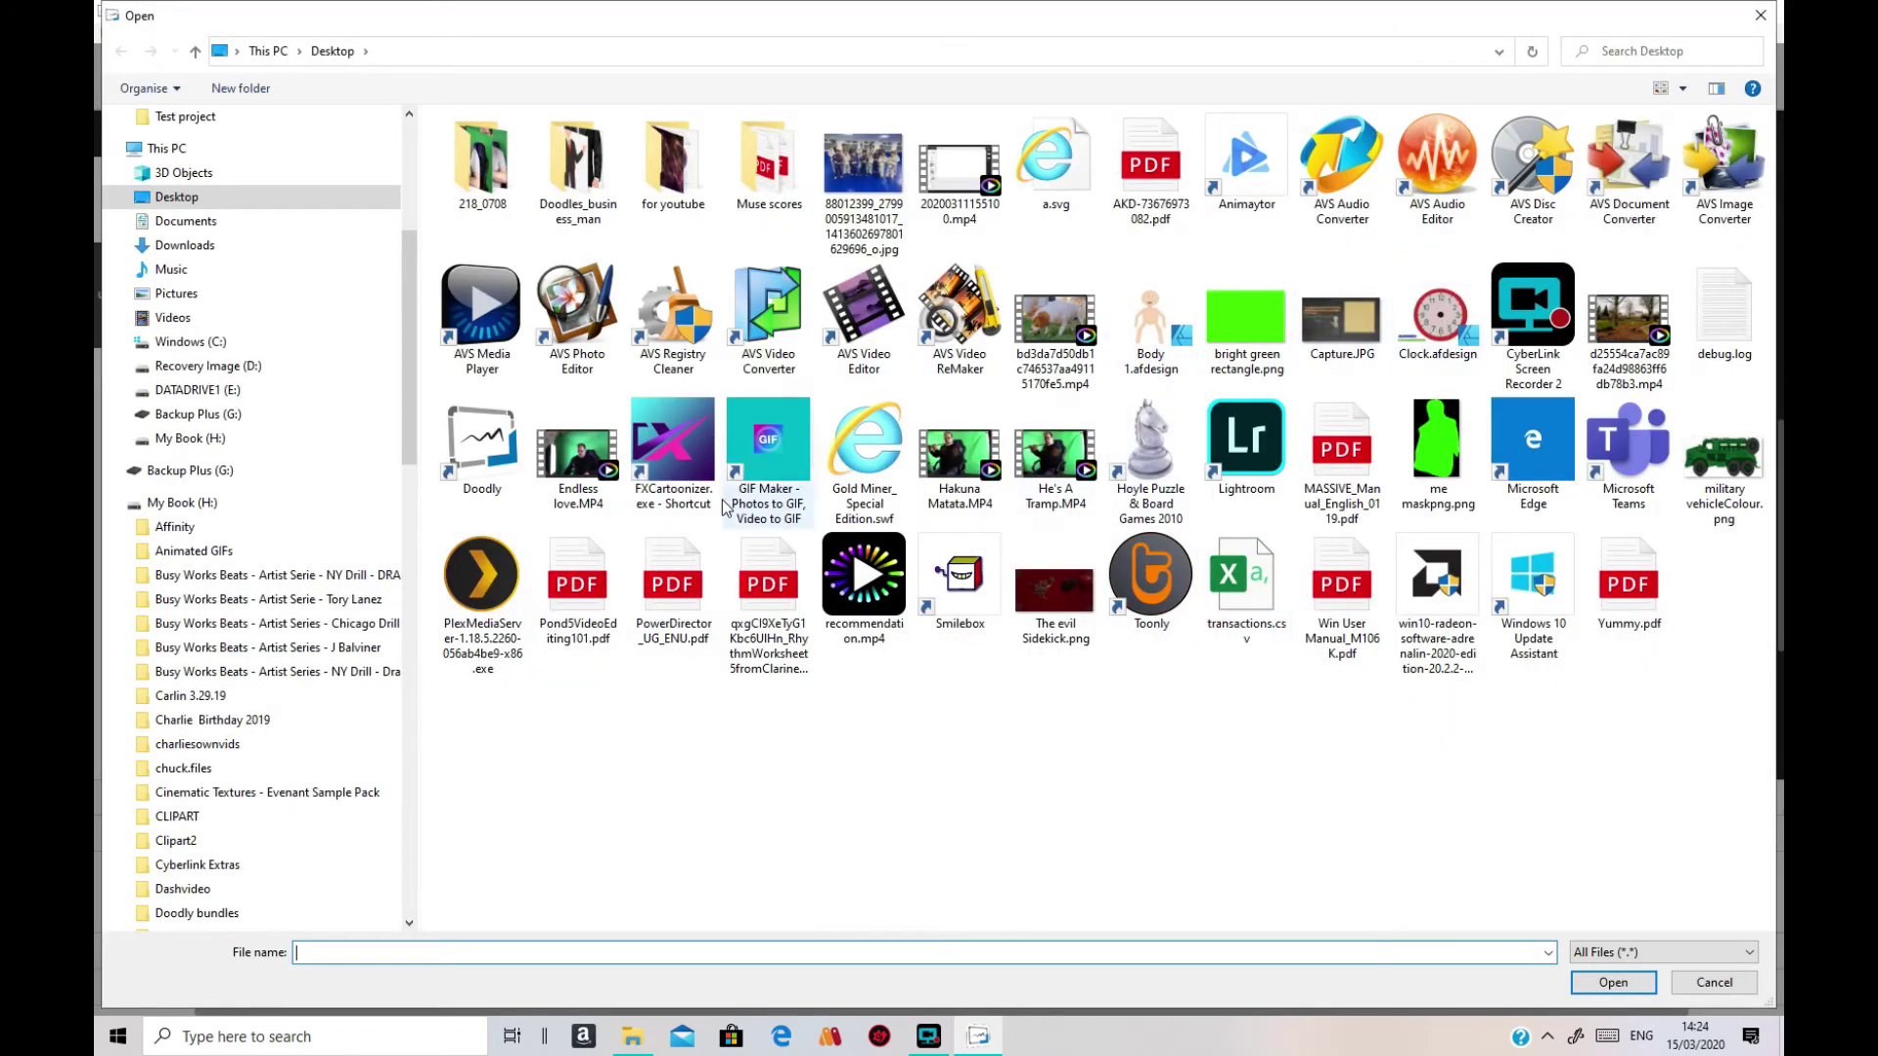
{"action": "left_click", "coordinate": [227, 416]}
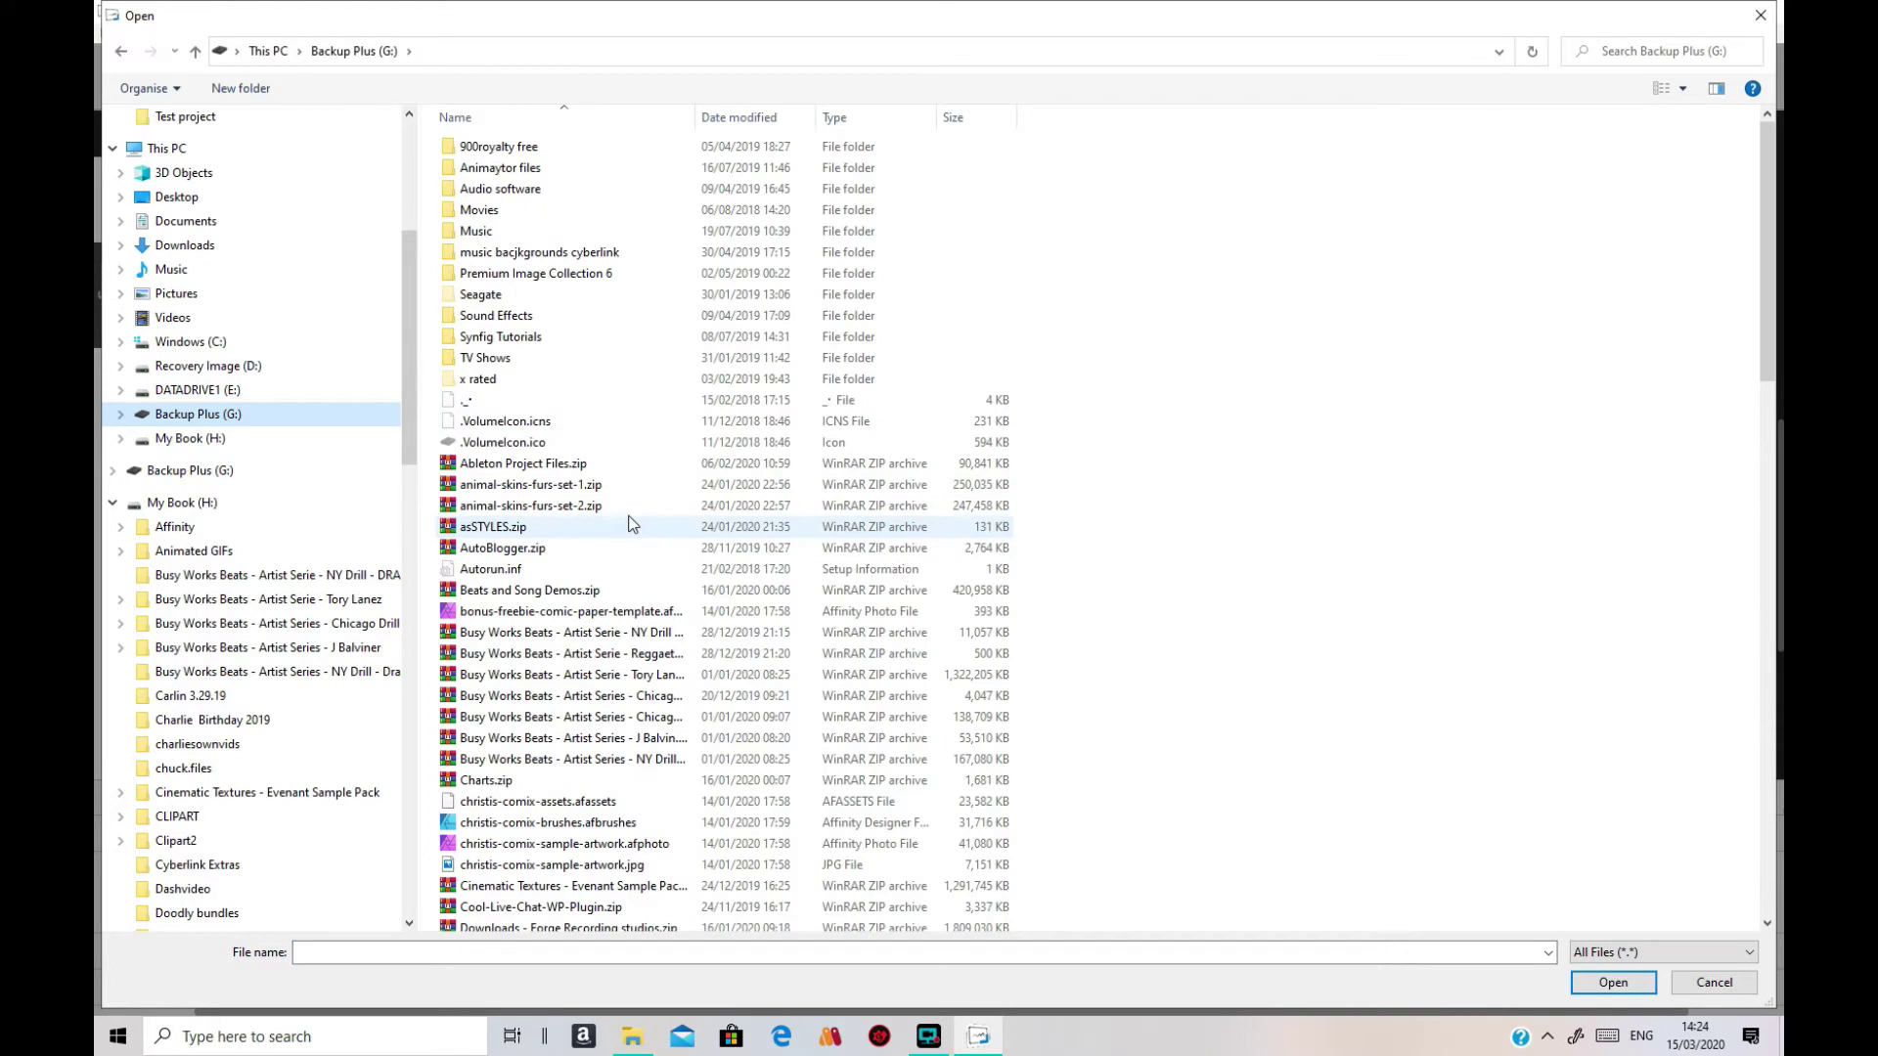
{"action": "left_click", "coordinate": [196, 391]}
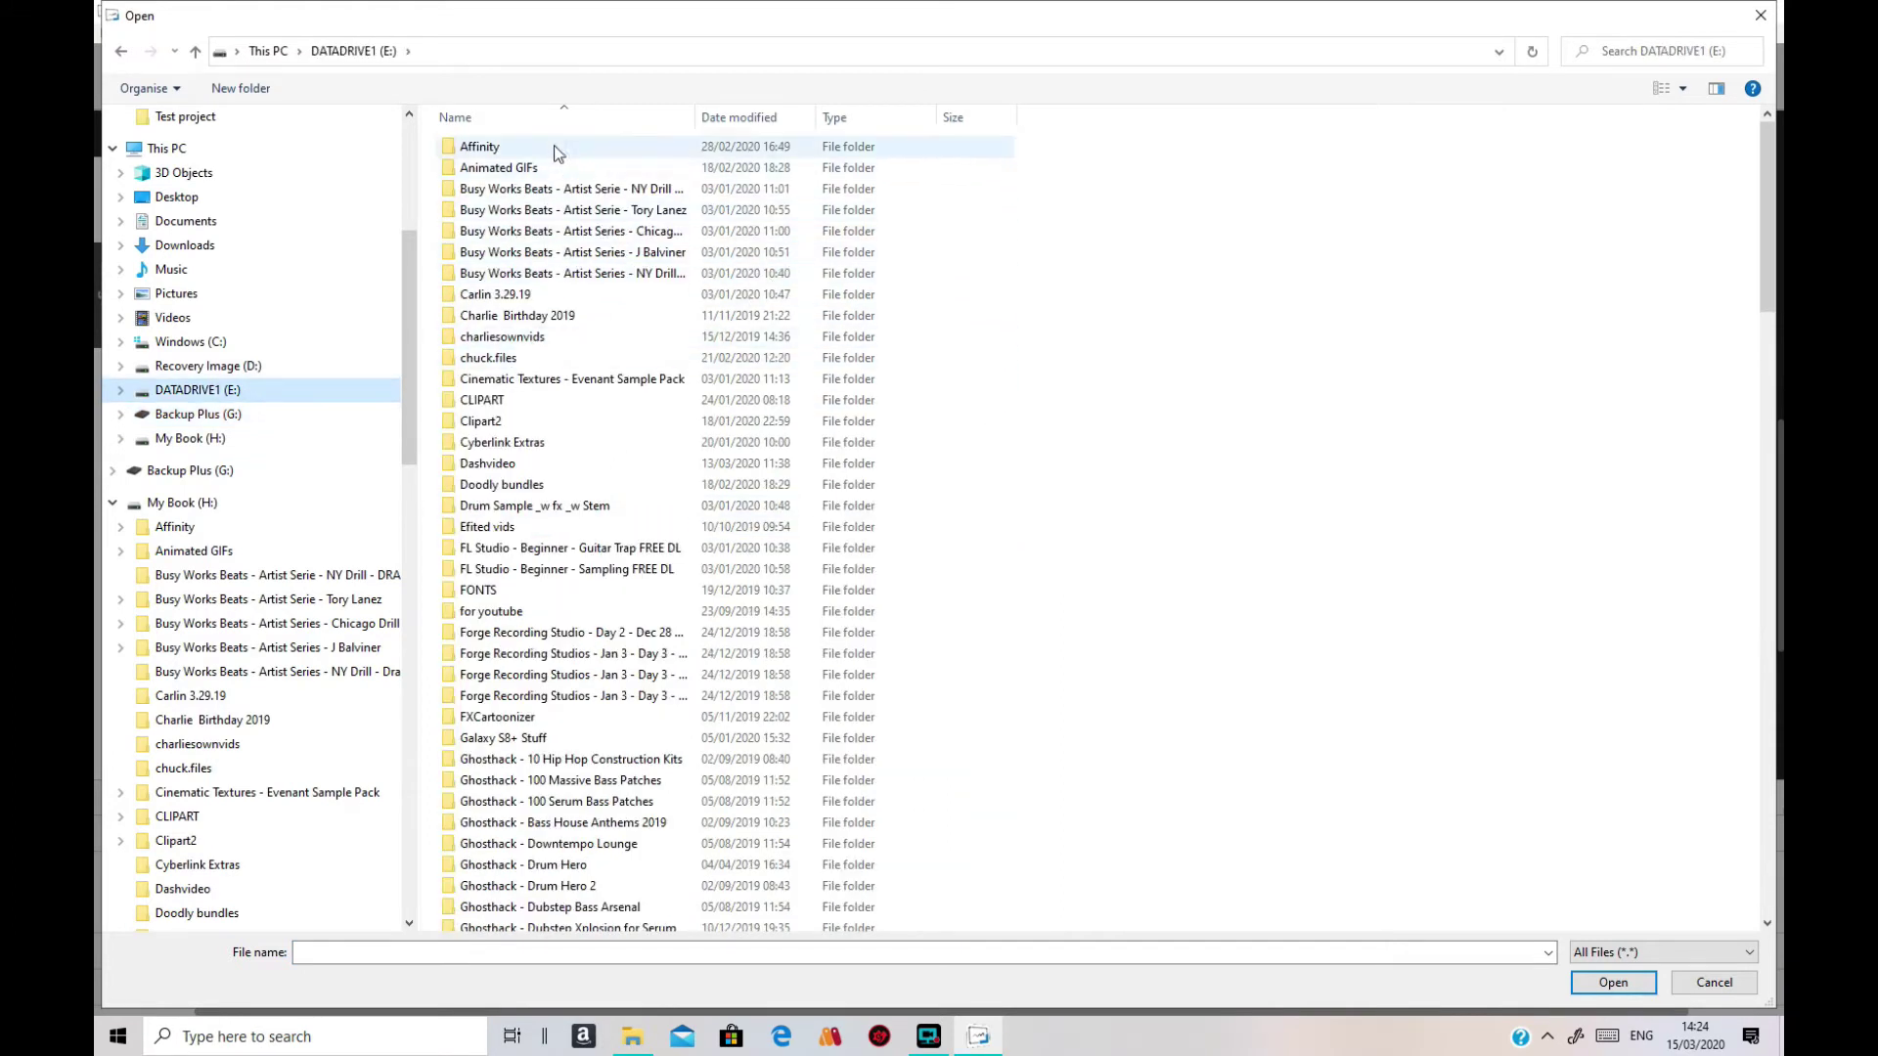
{"action": "double_click", "coordinate": [541, 169]}
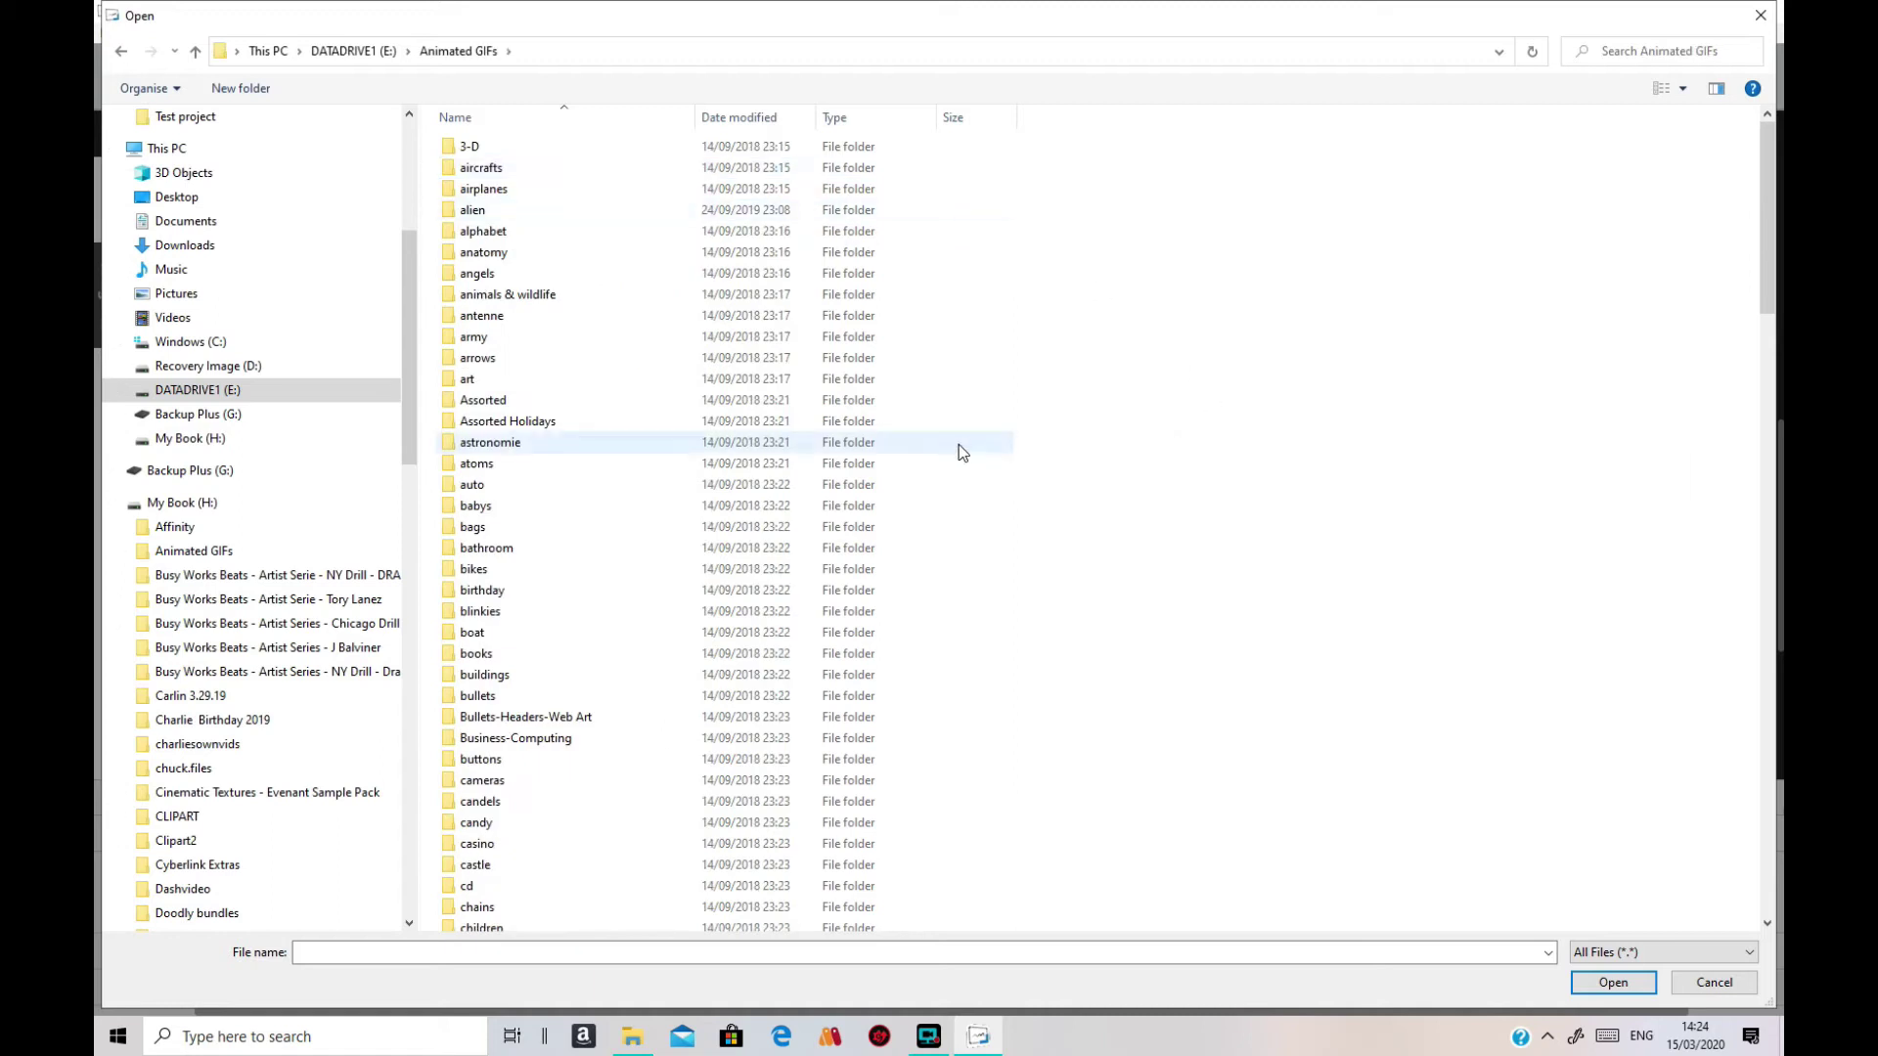
{"action": "scroll", "coordinate": [641, 434], "scroll_direction": "down", "scroll_amount": 1}
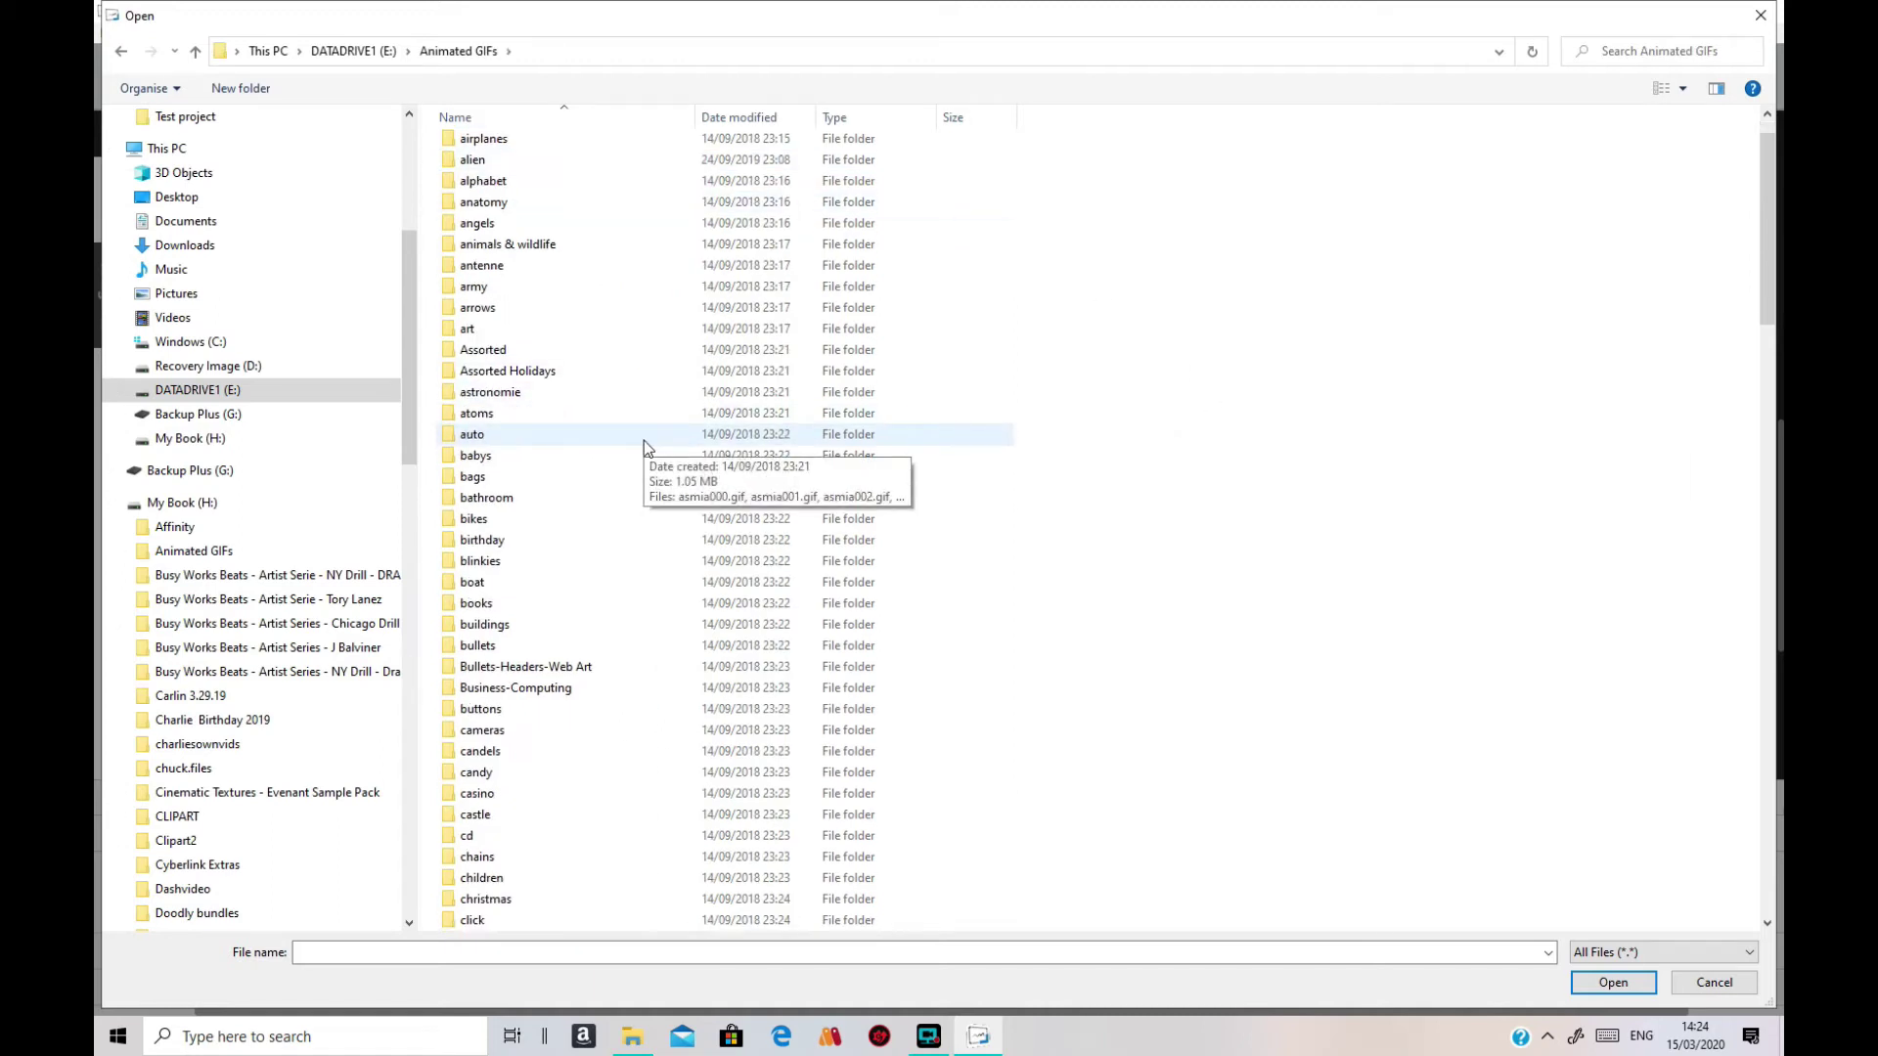
{"action": "scroll", "coordinate": [643, 457], "scroll_direction": "up", "scroll_amount": 1}
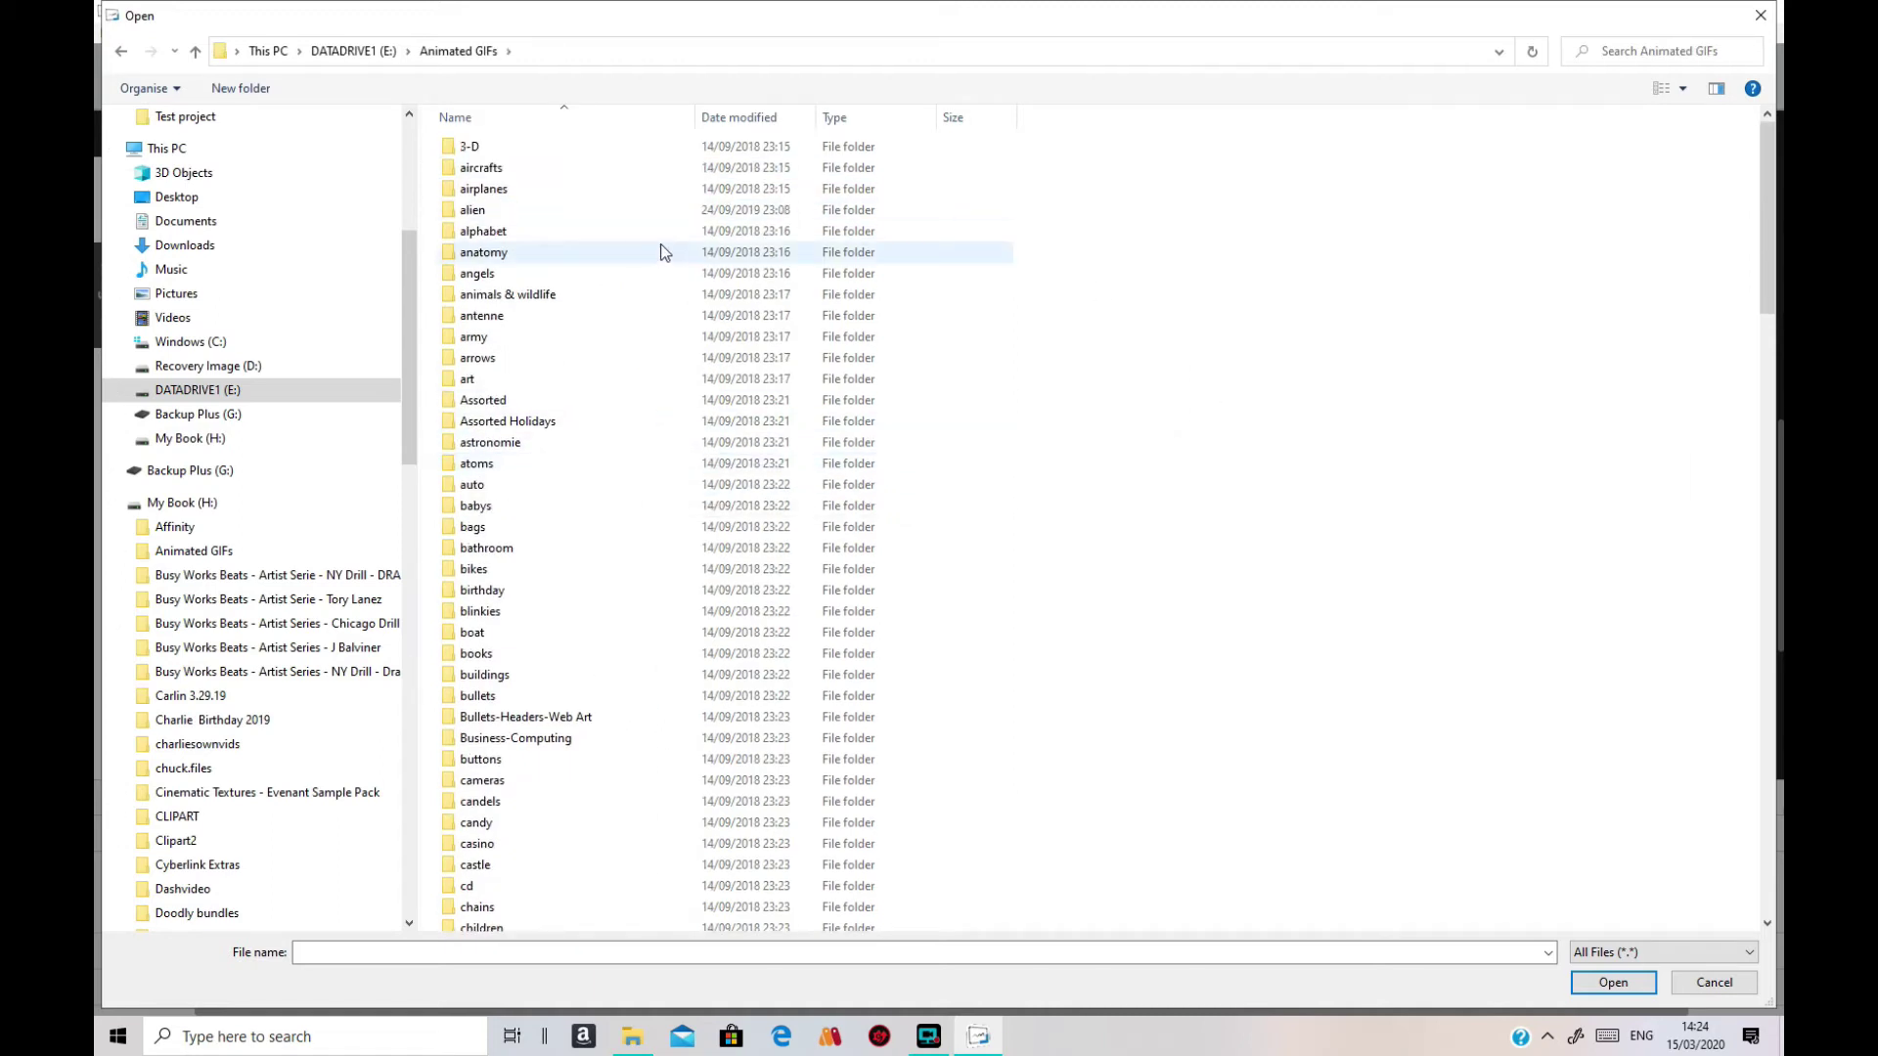
{"action": "double_click", "coordinate": [605, 358]}
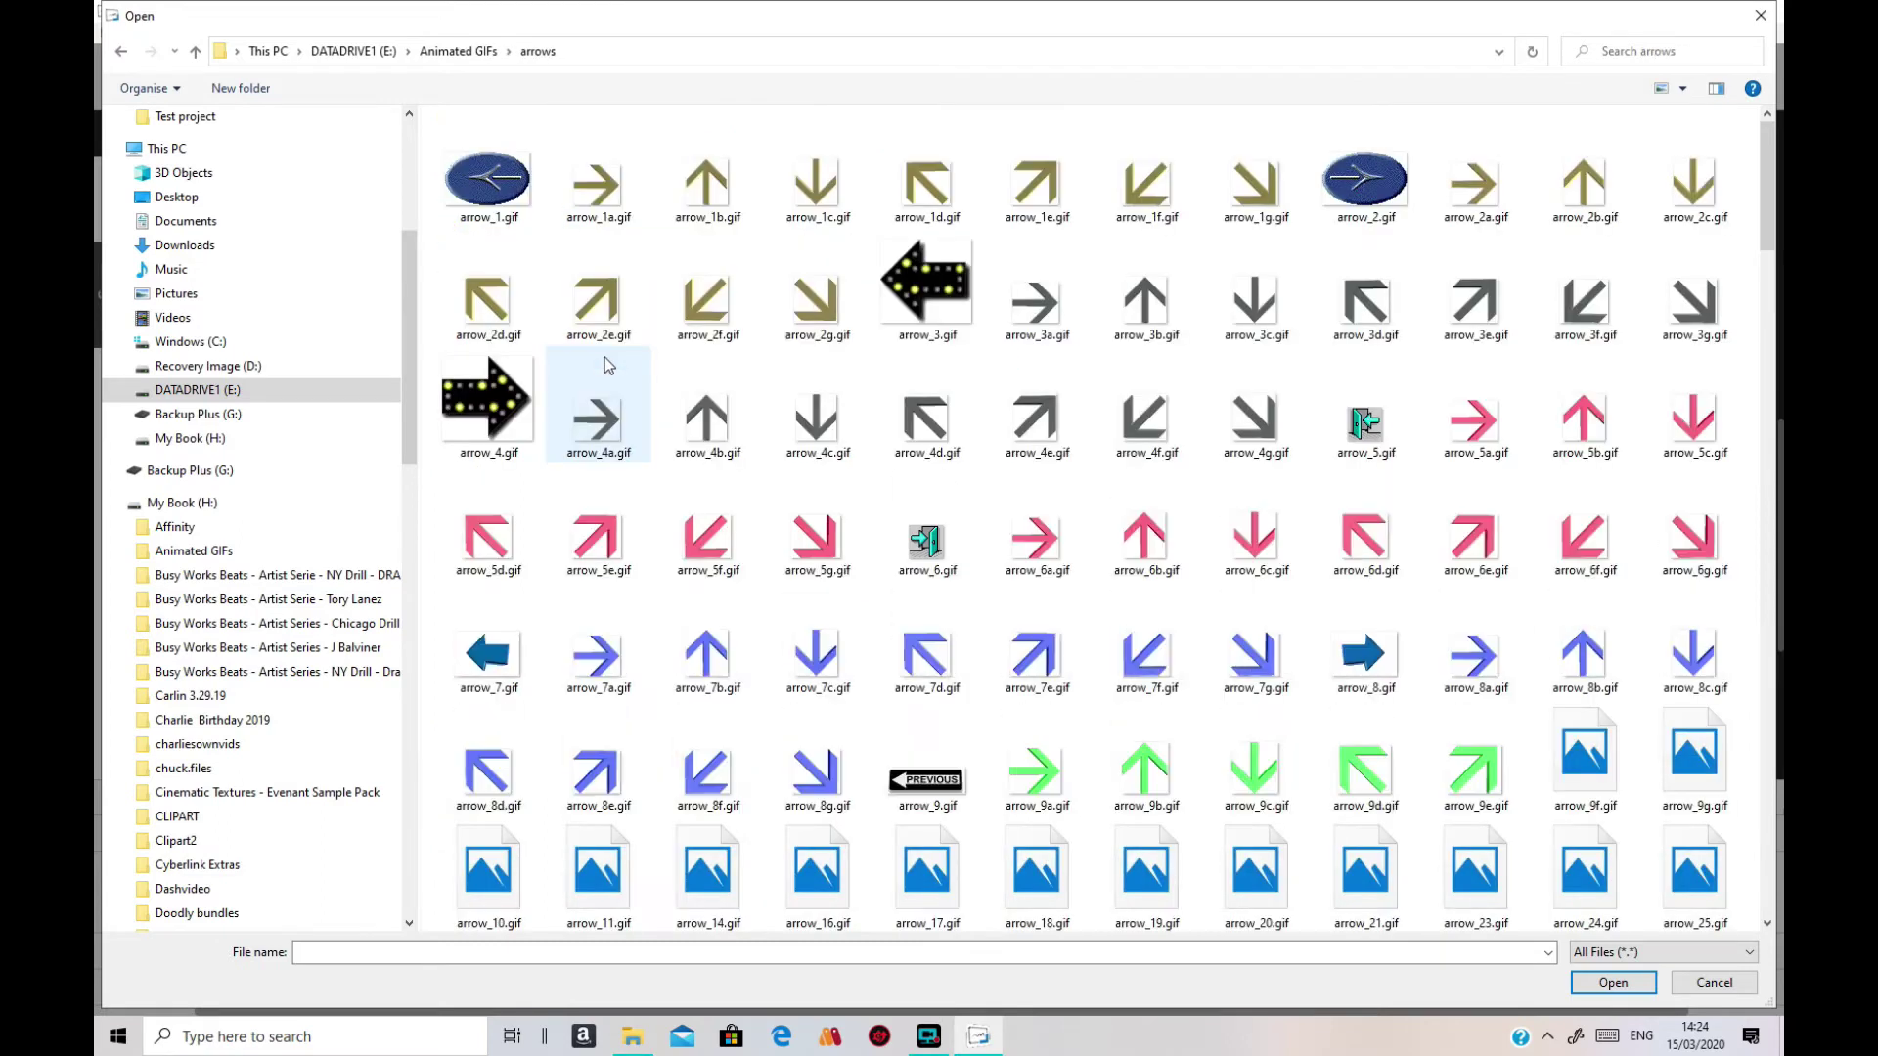
Step: Import arrow_63.gif as a prop, keeping the title arrow_63
{"action": "scroll", "coordinate": [1256, 653], "scroll_direction": "down", "scroll_amount": 5}
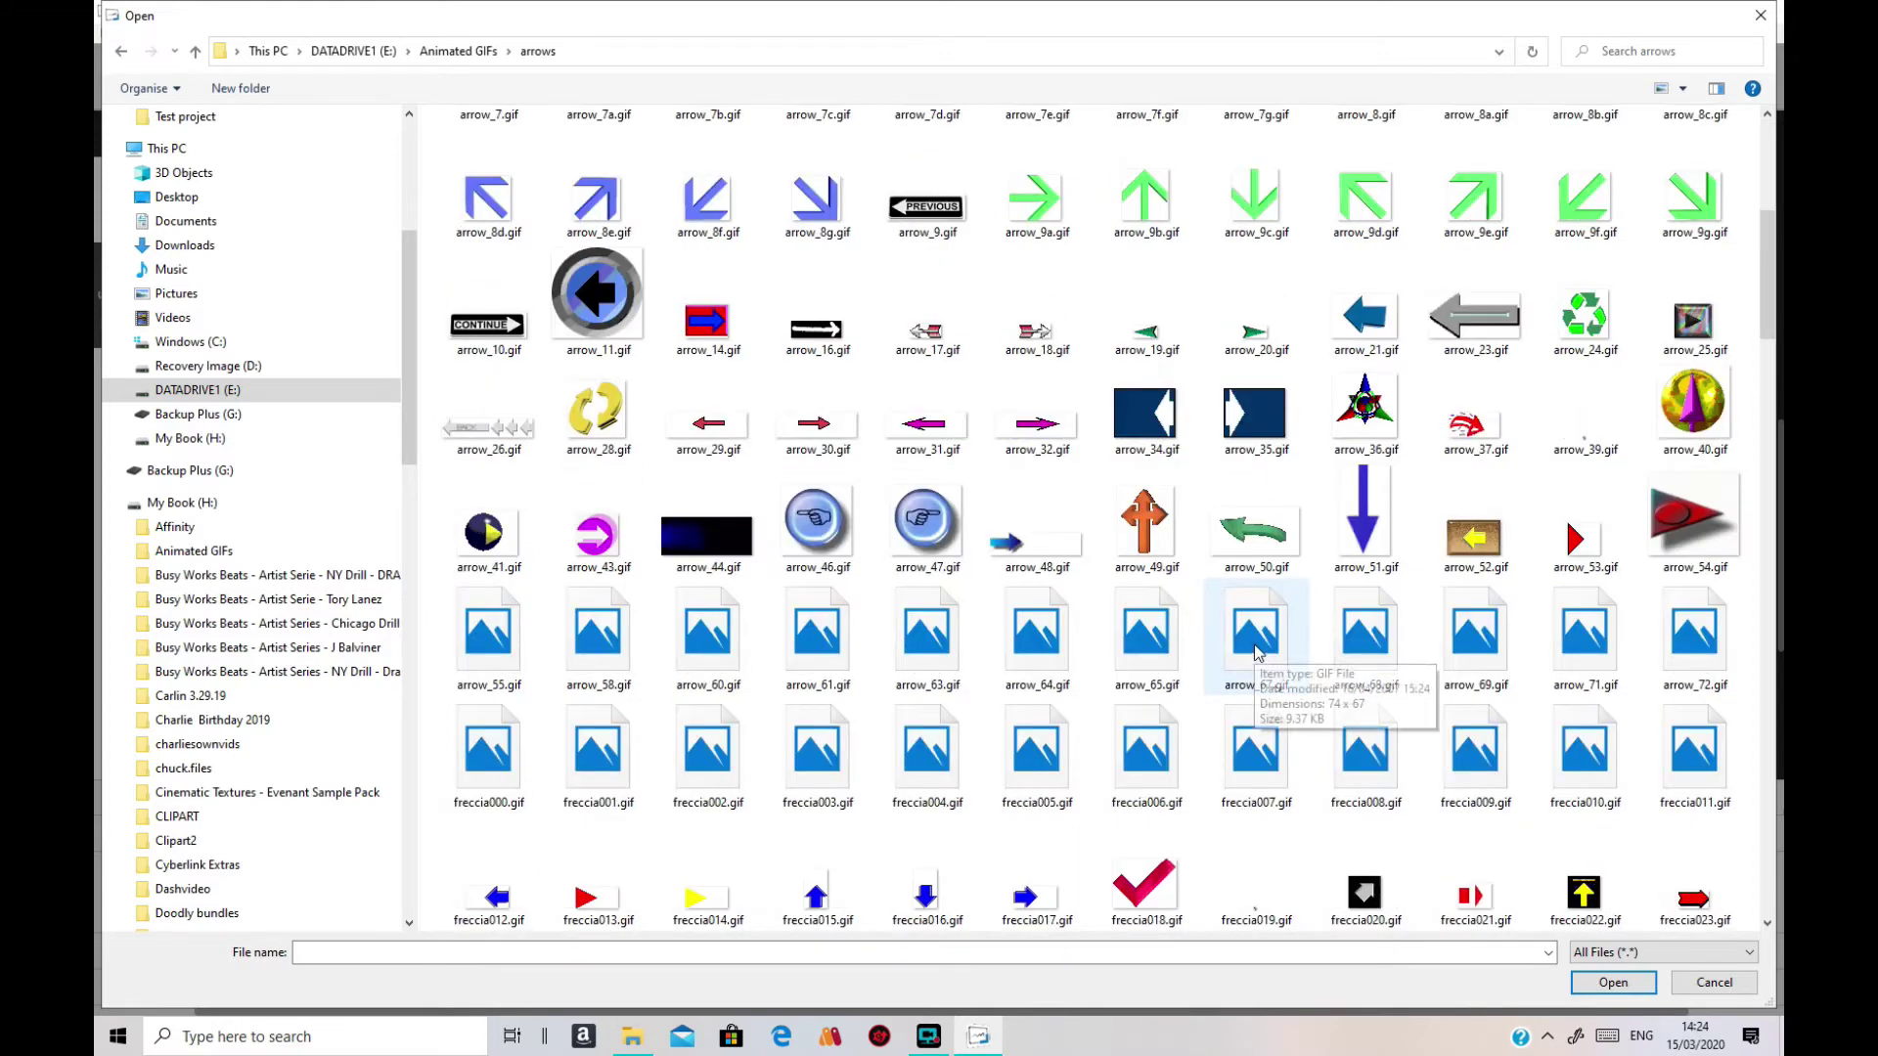
{"action": "scroll", "coordinate": [1256, 653], "scroll_direction": "up", "scroll_amount": 1}
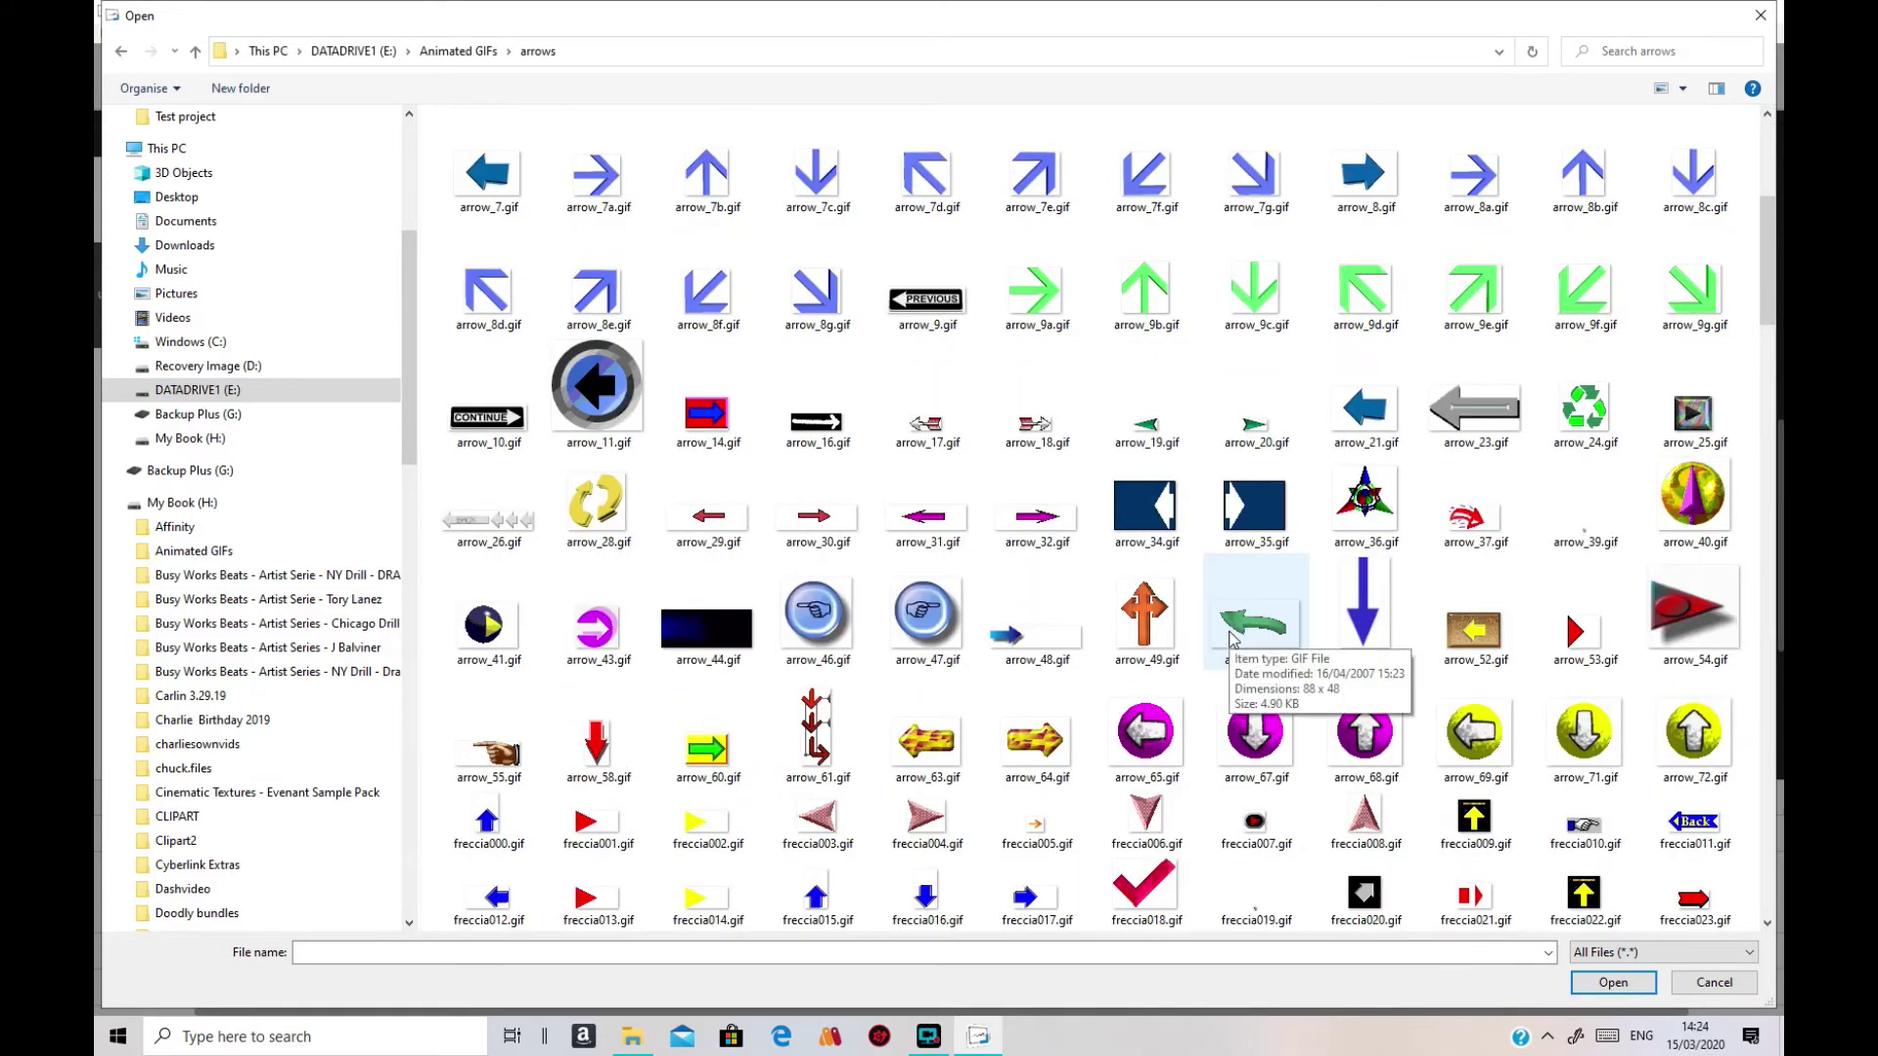
{"action": "left_click", "coordinate": [910, 754]}
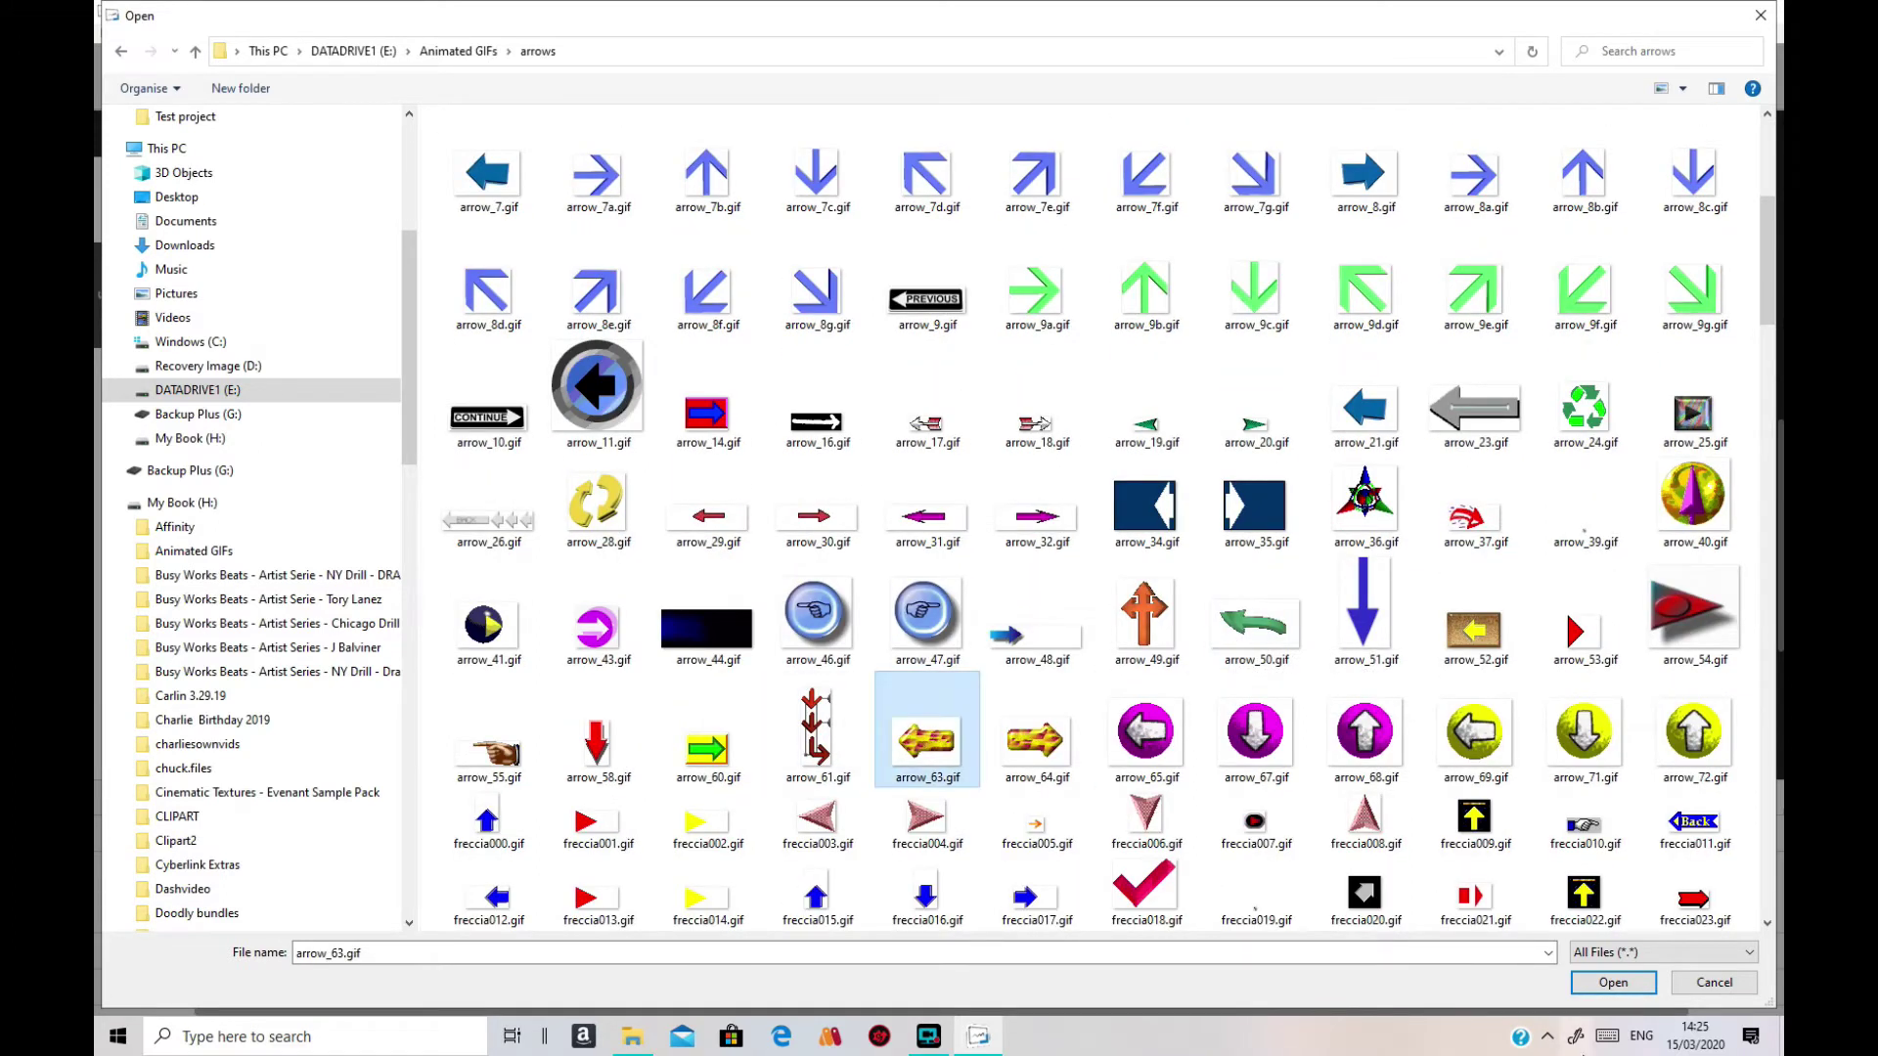
{"action": "left_click", "coordinate": [1642, 986]}
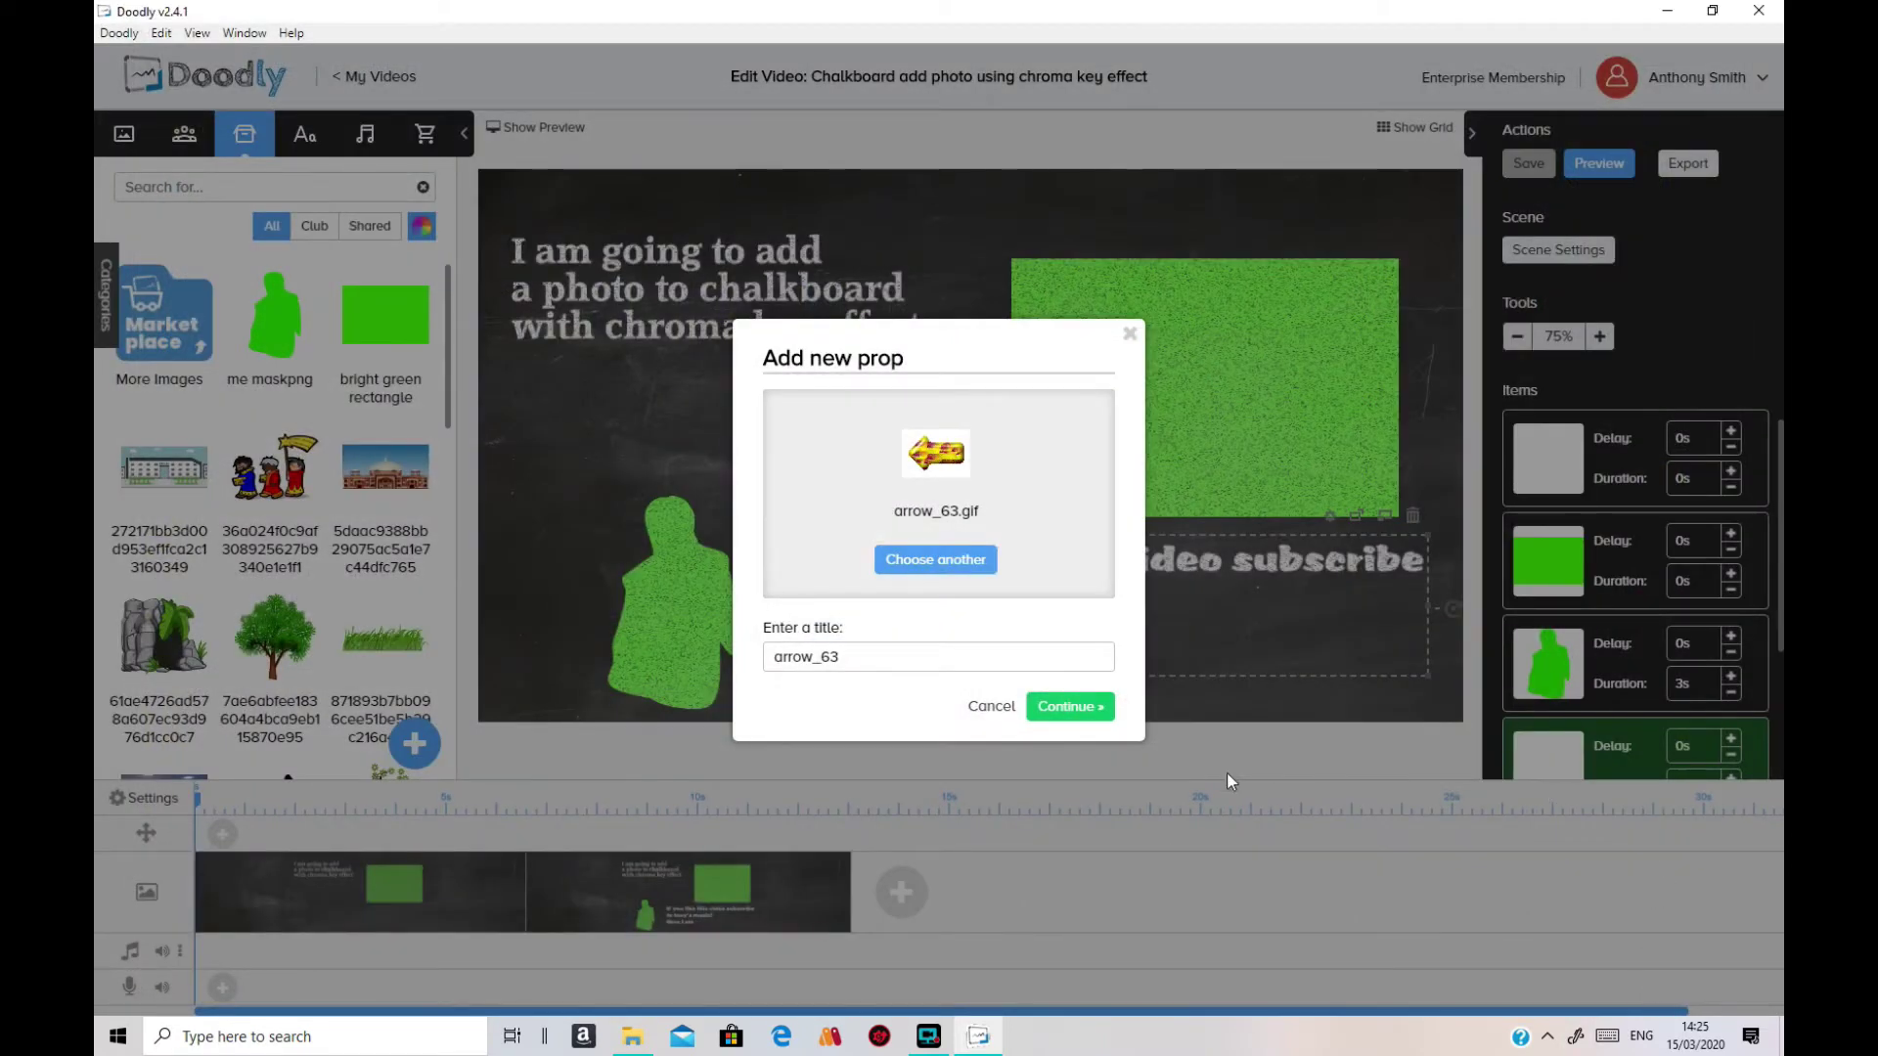
{"action": "left_click", "coordinate": [1081, 706]}
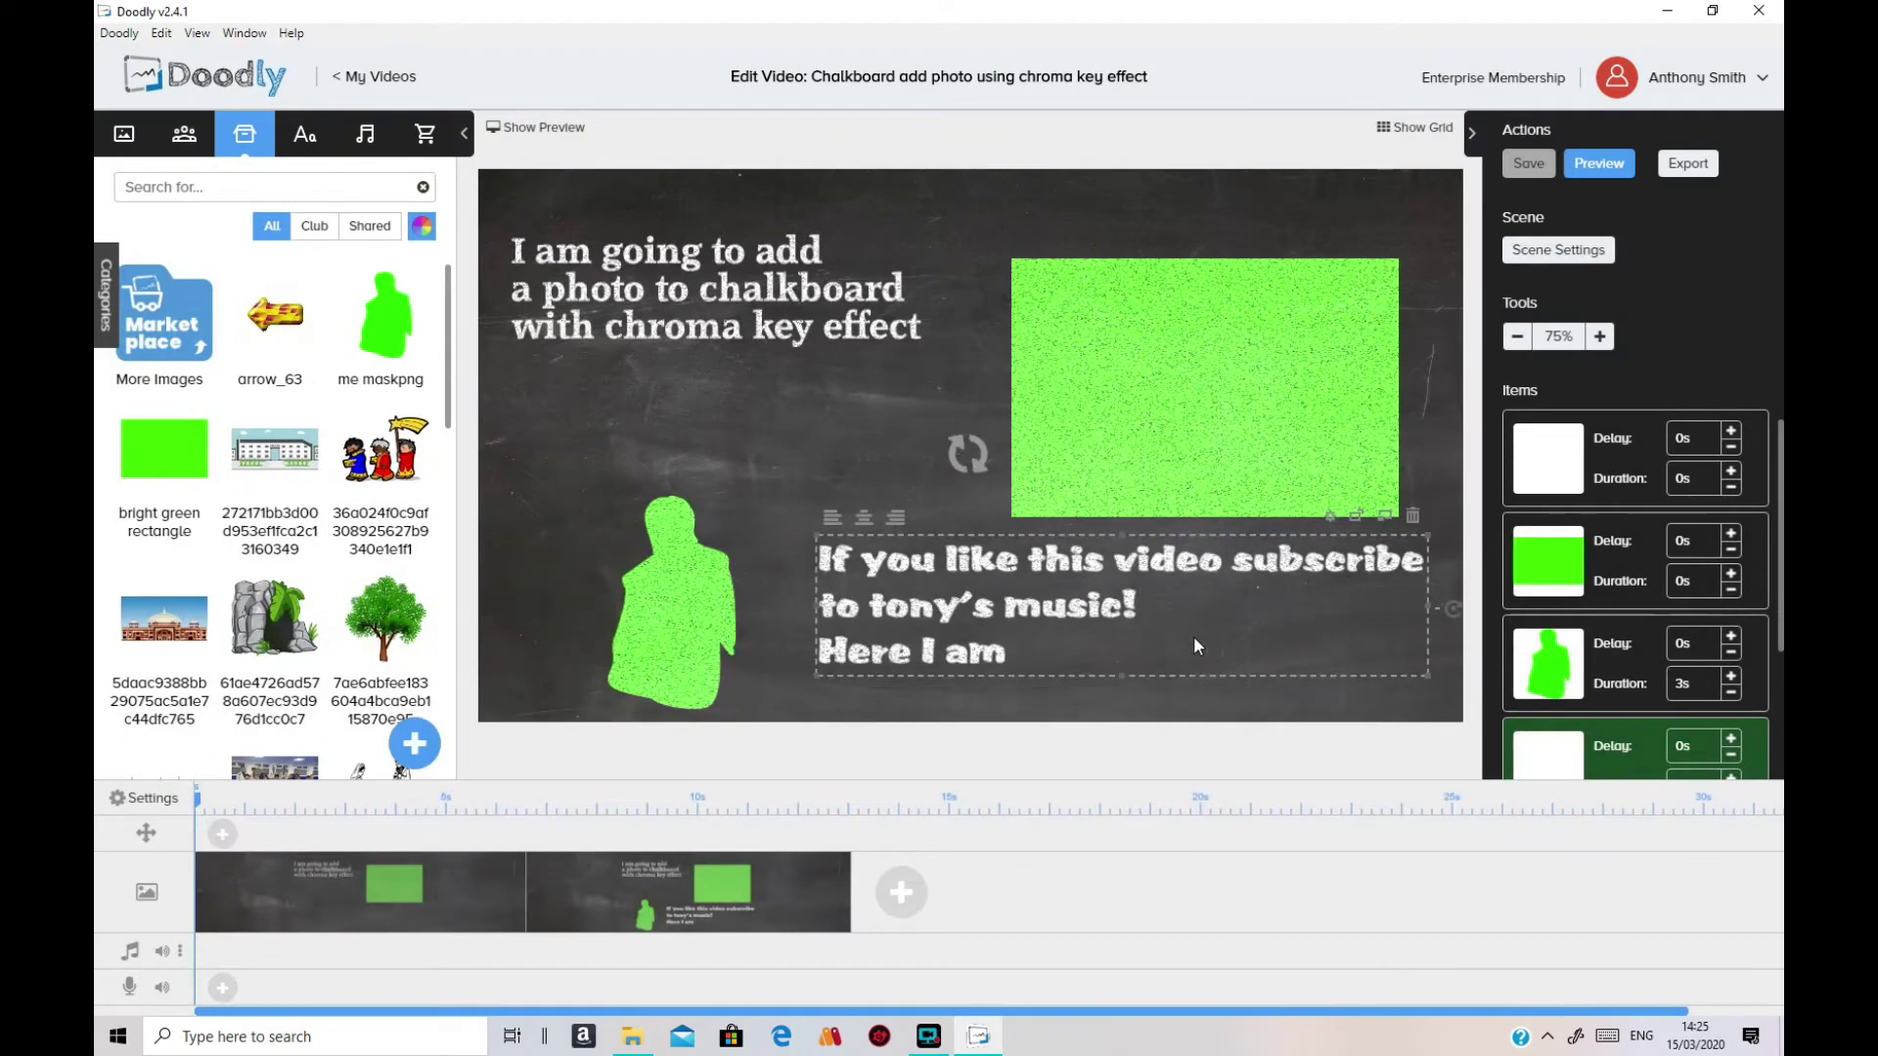
Step: Place the arrow between the green silhouette and the caption, level with the "Here I am" line
{"action": "left_click_drag", "start_coordinate": [915, 476], "coordinate": [769, 627]}
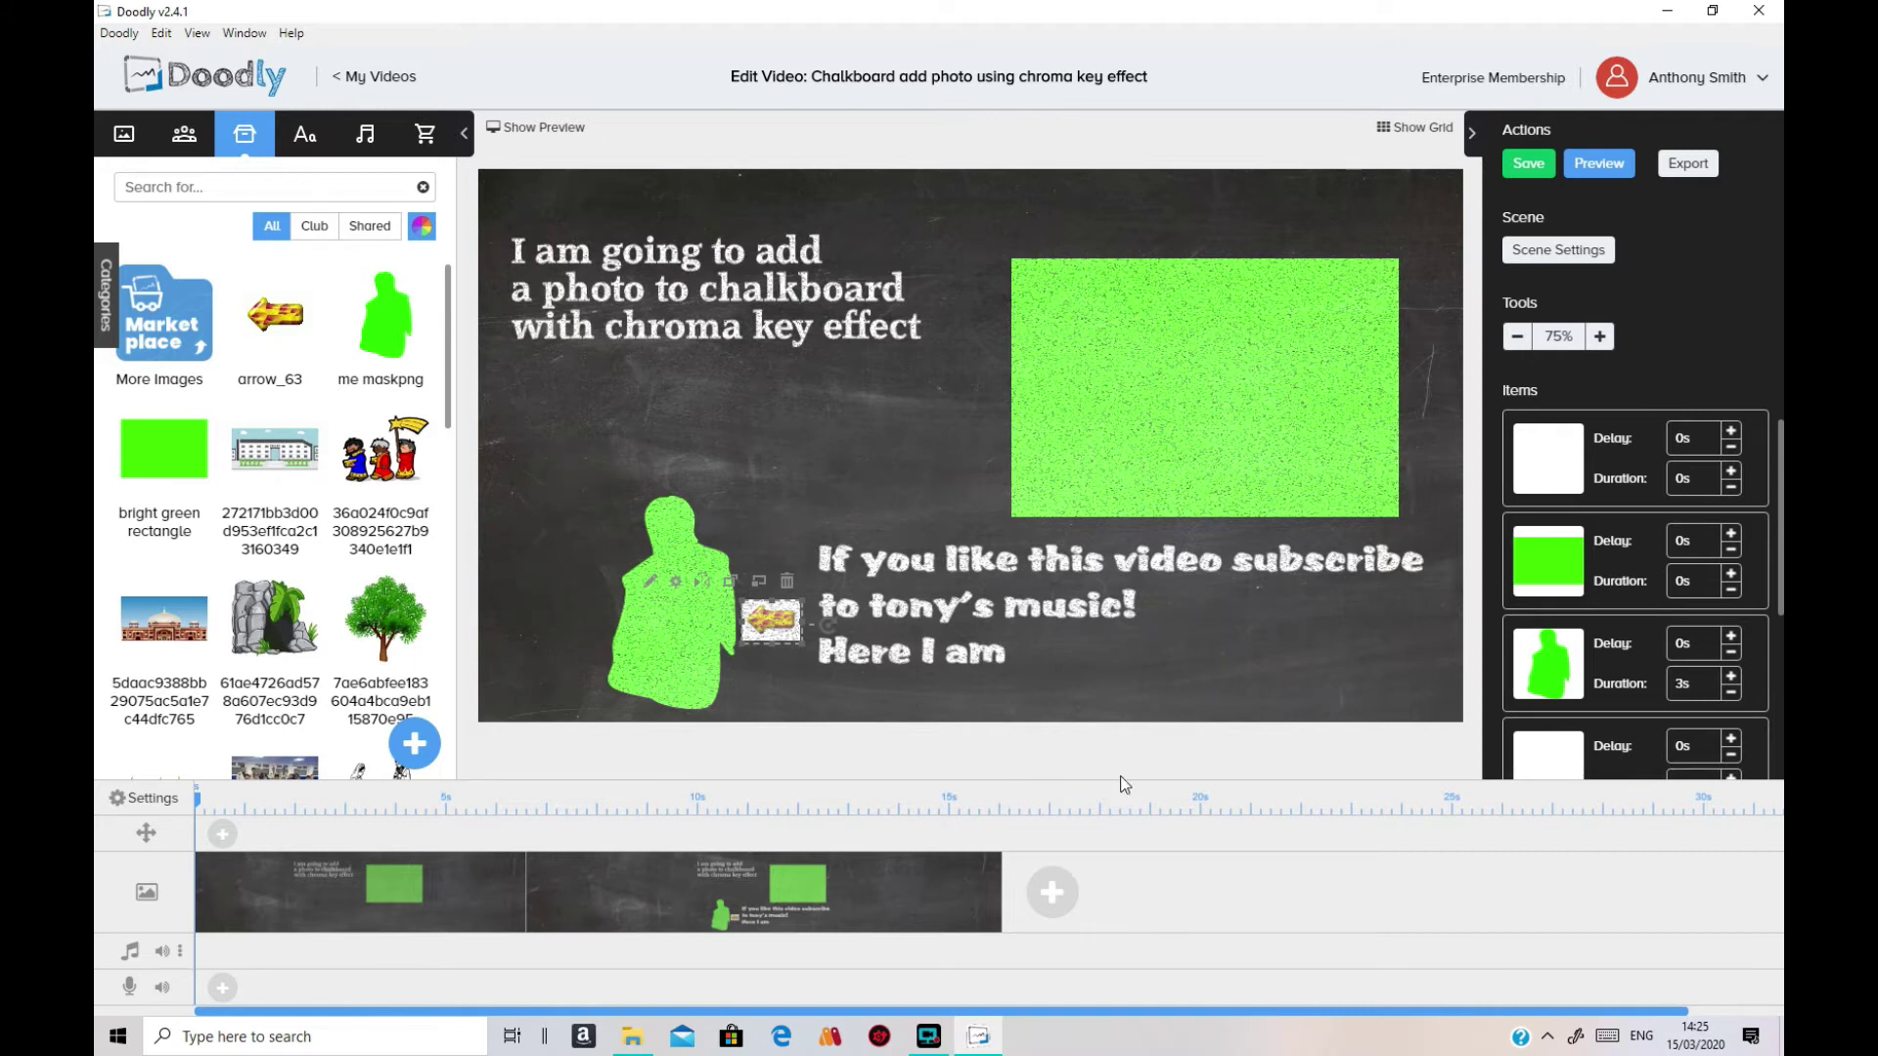
{"action": "left_click", "coordinate": [1219, 684]}
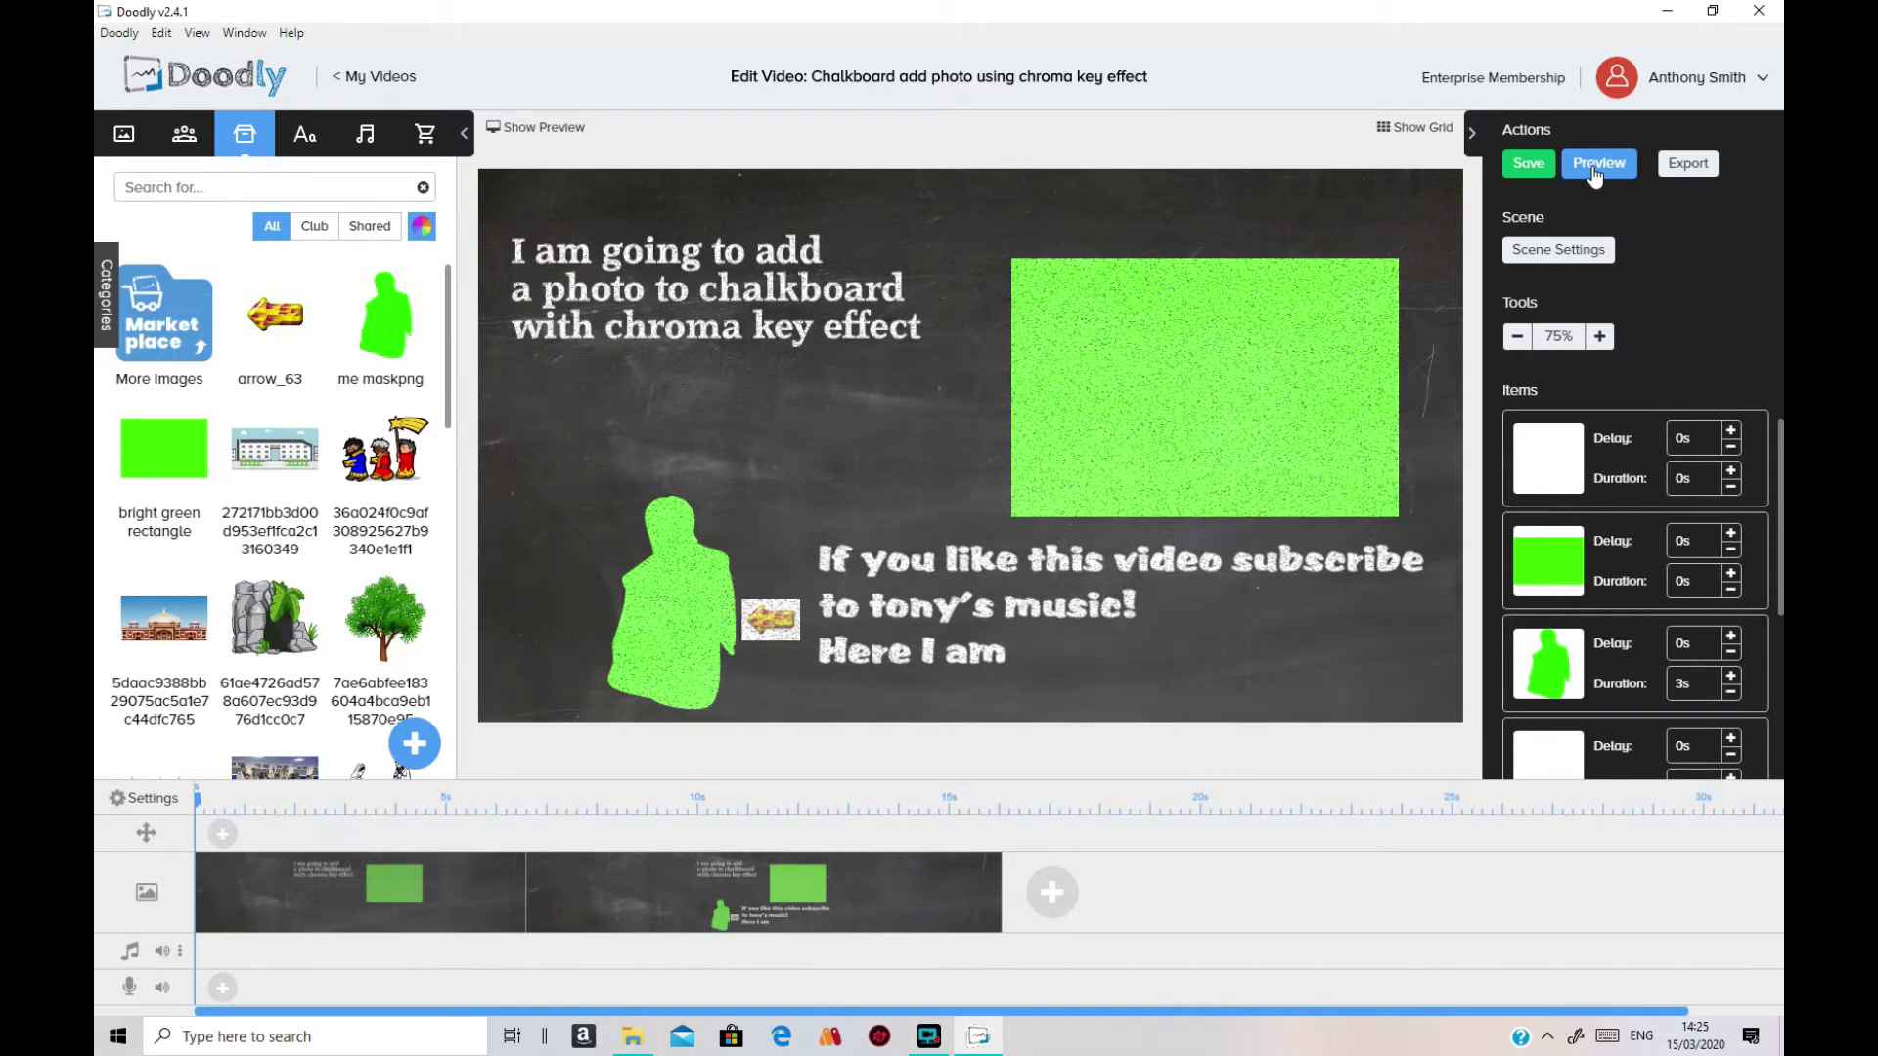
{"action": "left_click_drag", "start_coordinate": [771, 620], "coordinate": [773, 653]}
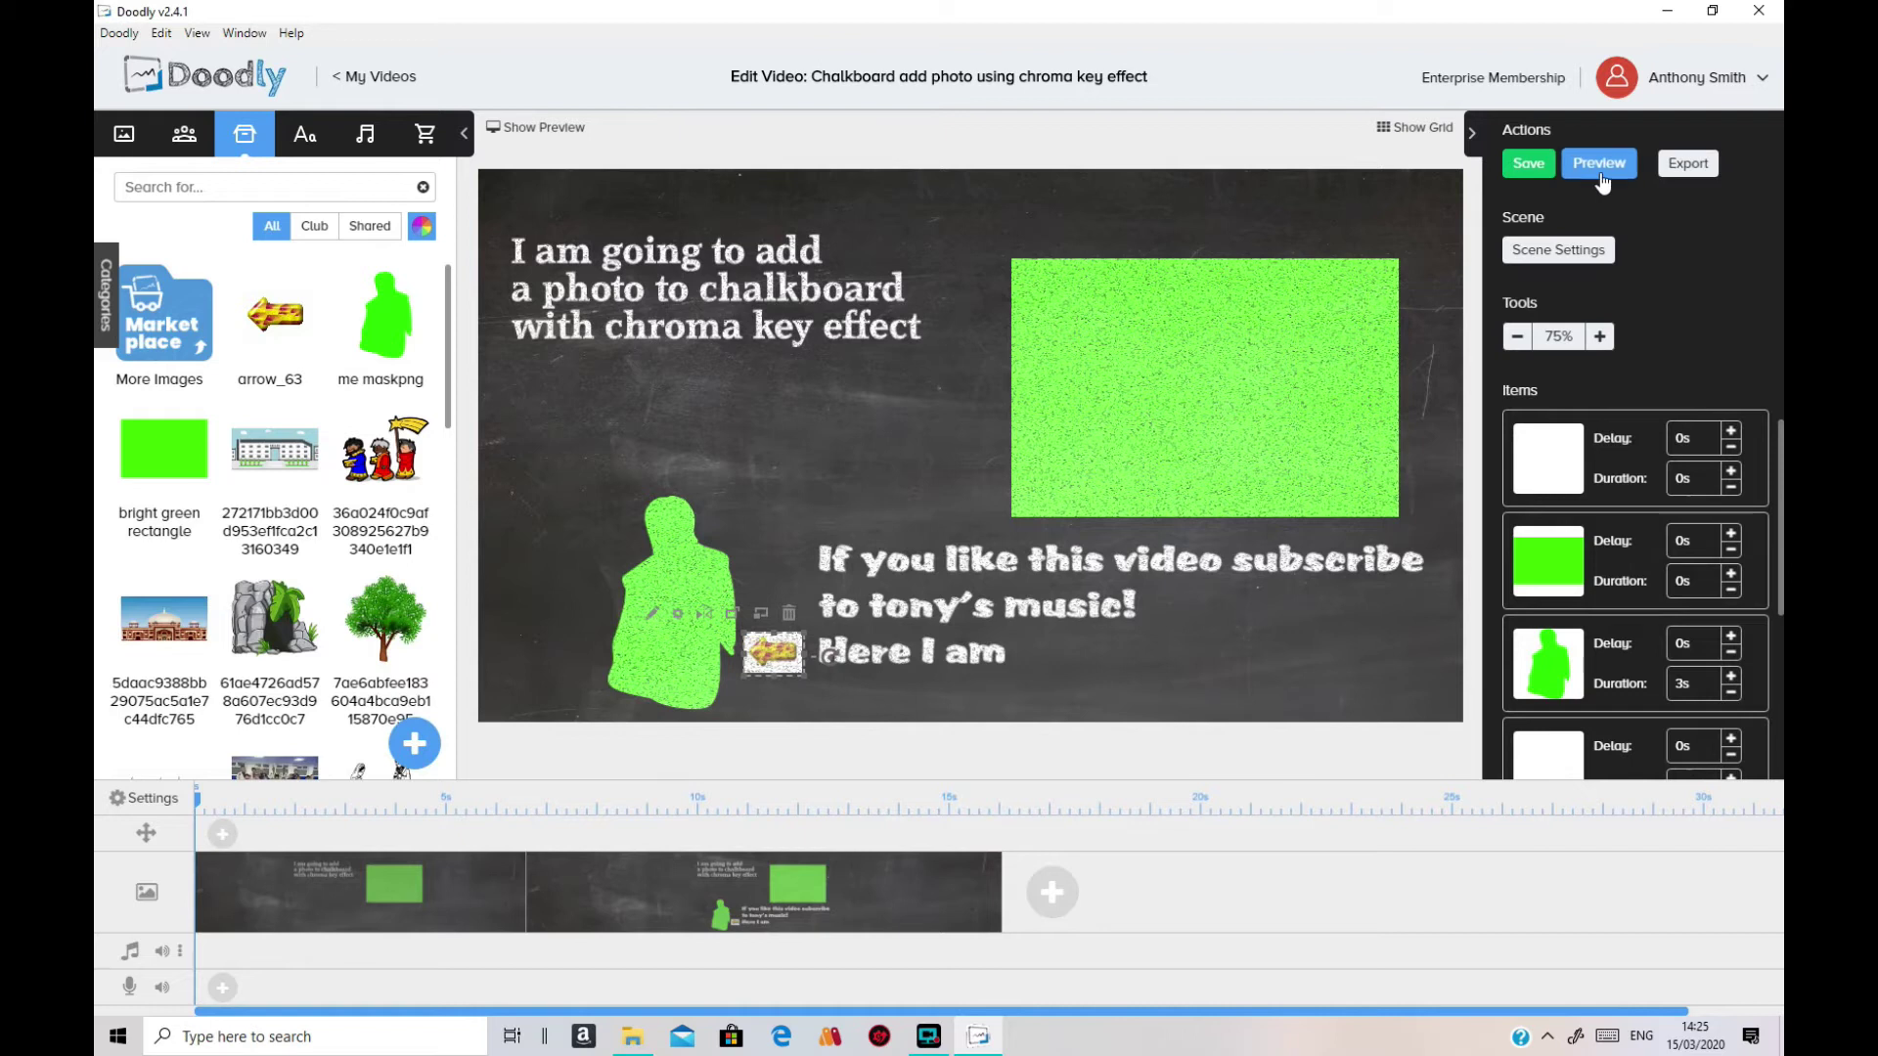
Step: Save the video, play its preview through and close the preview
{"action": "left_click", "coordinate": [1529, 163]}
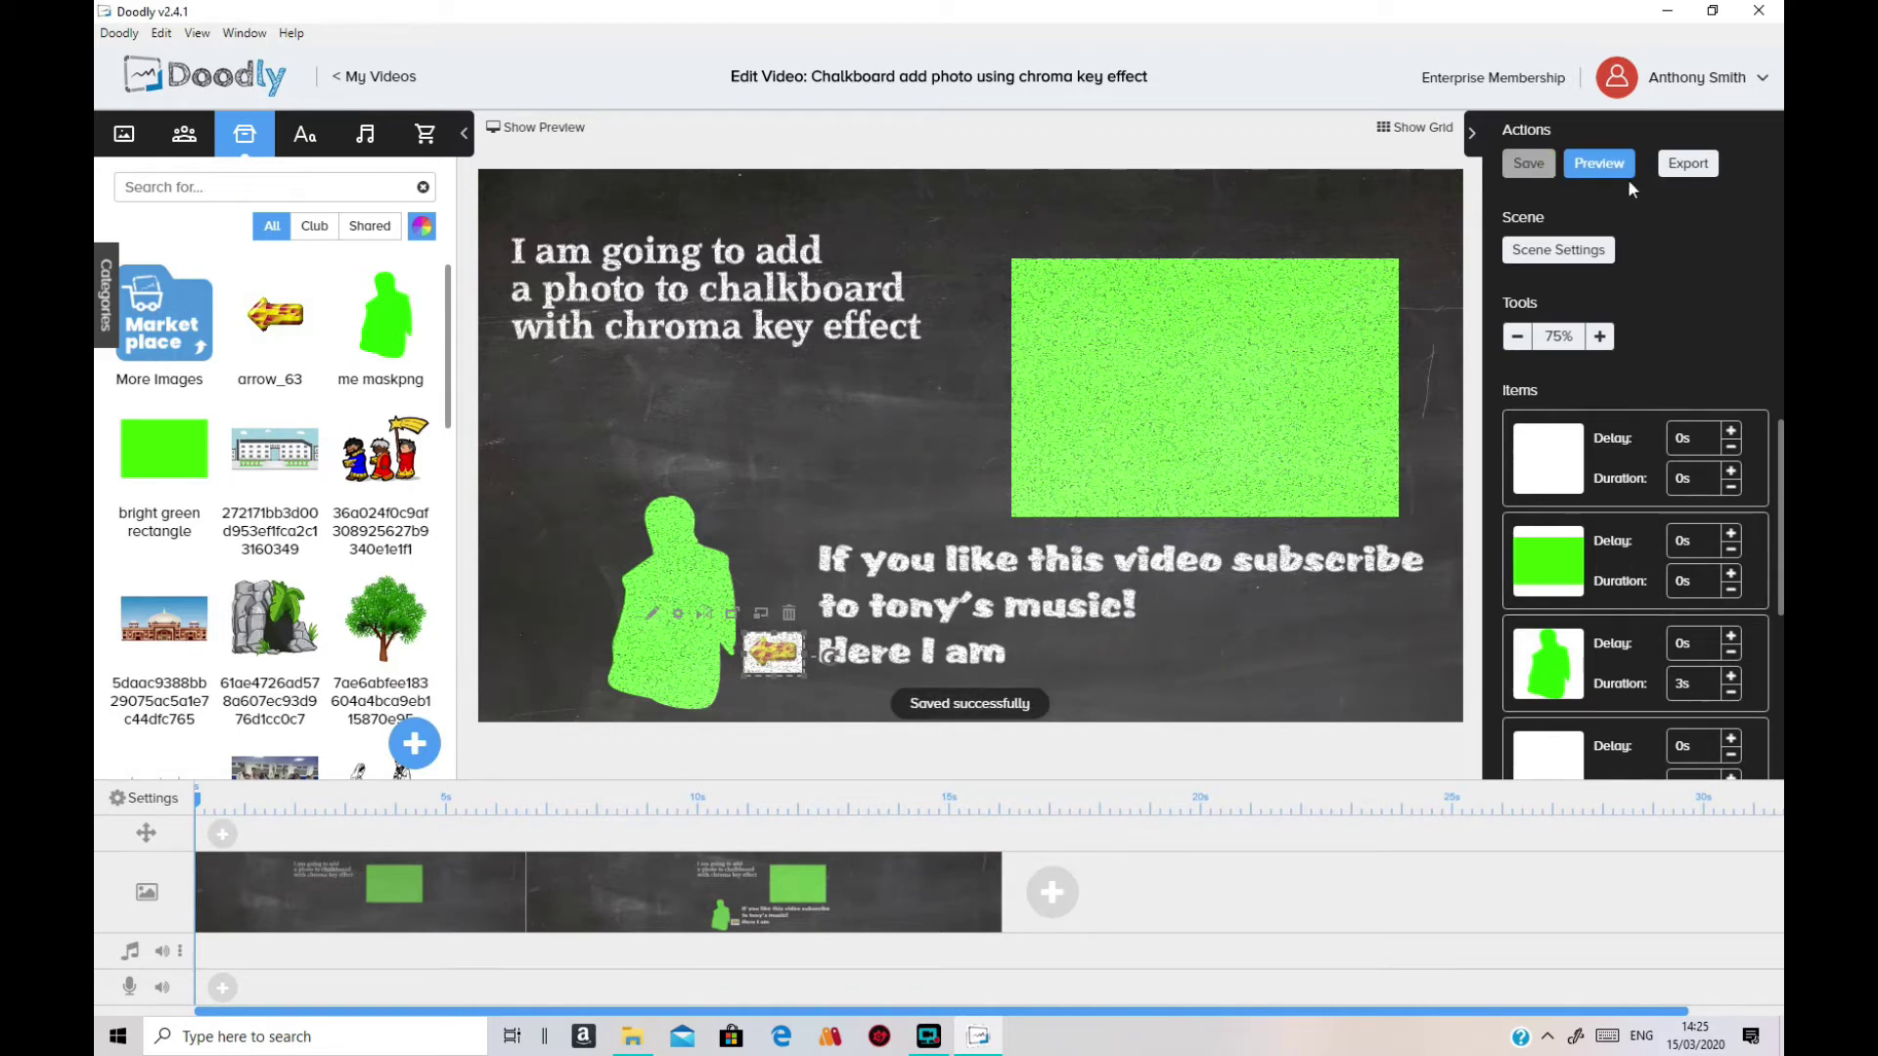
{"action": "left_click", "coordinate": [1605, 167]}
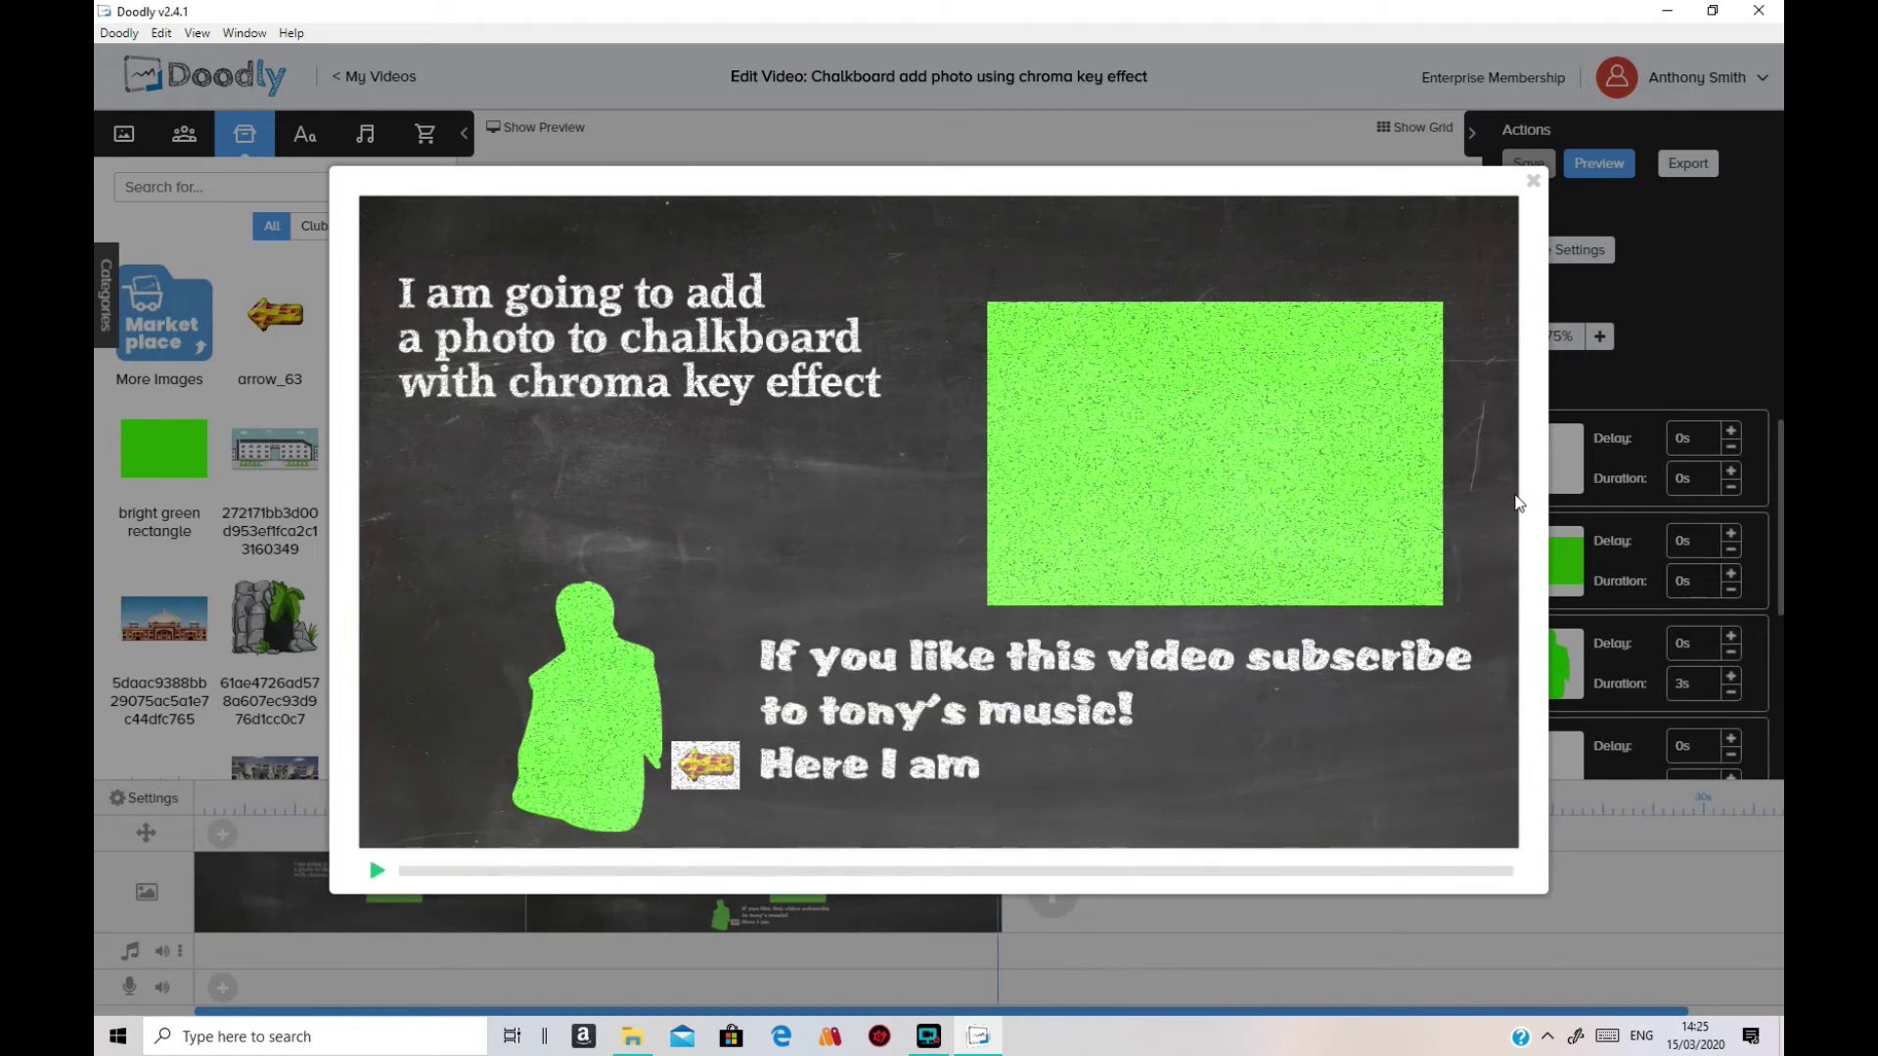
{"action": "left_click", "coordinate": [1534, 182]}
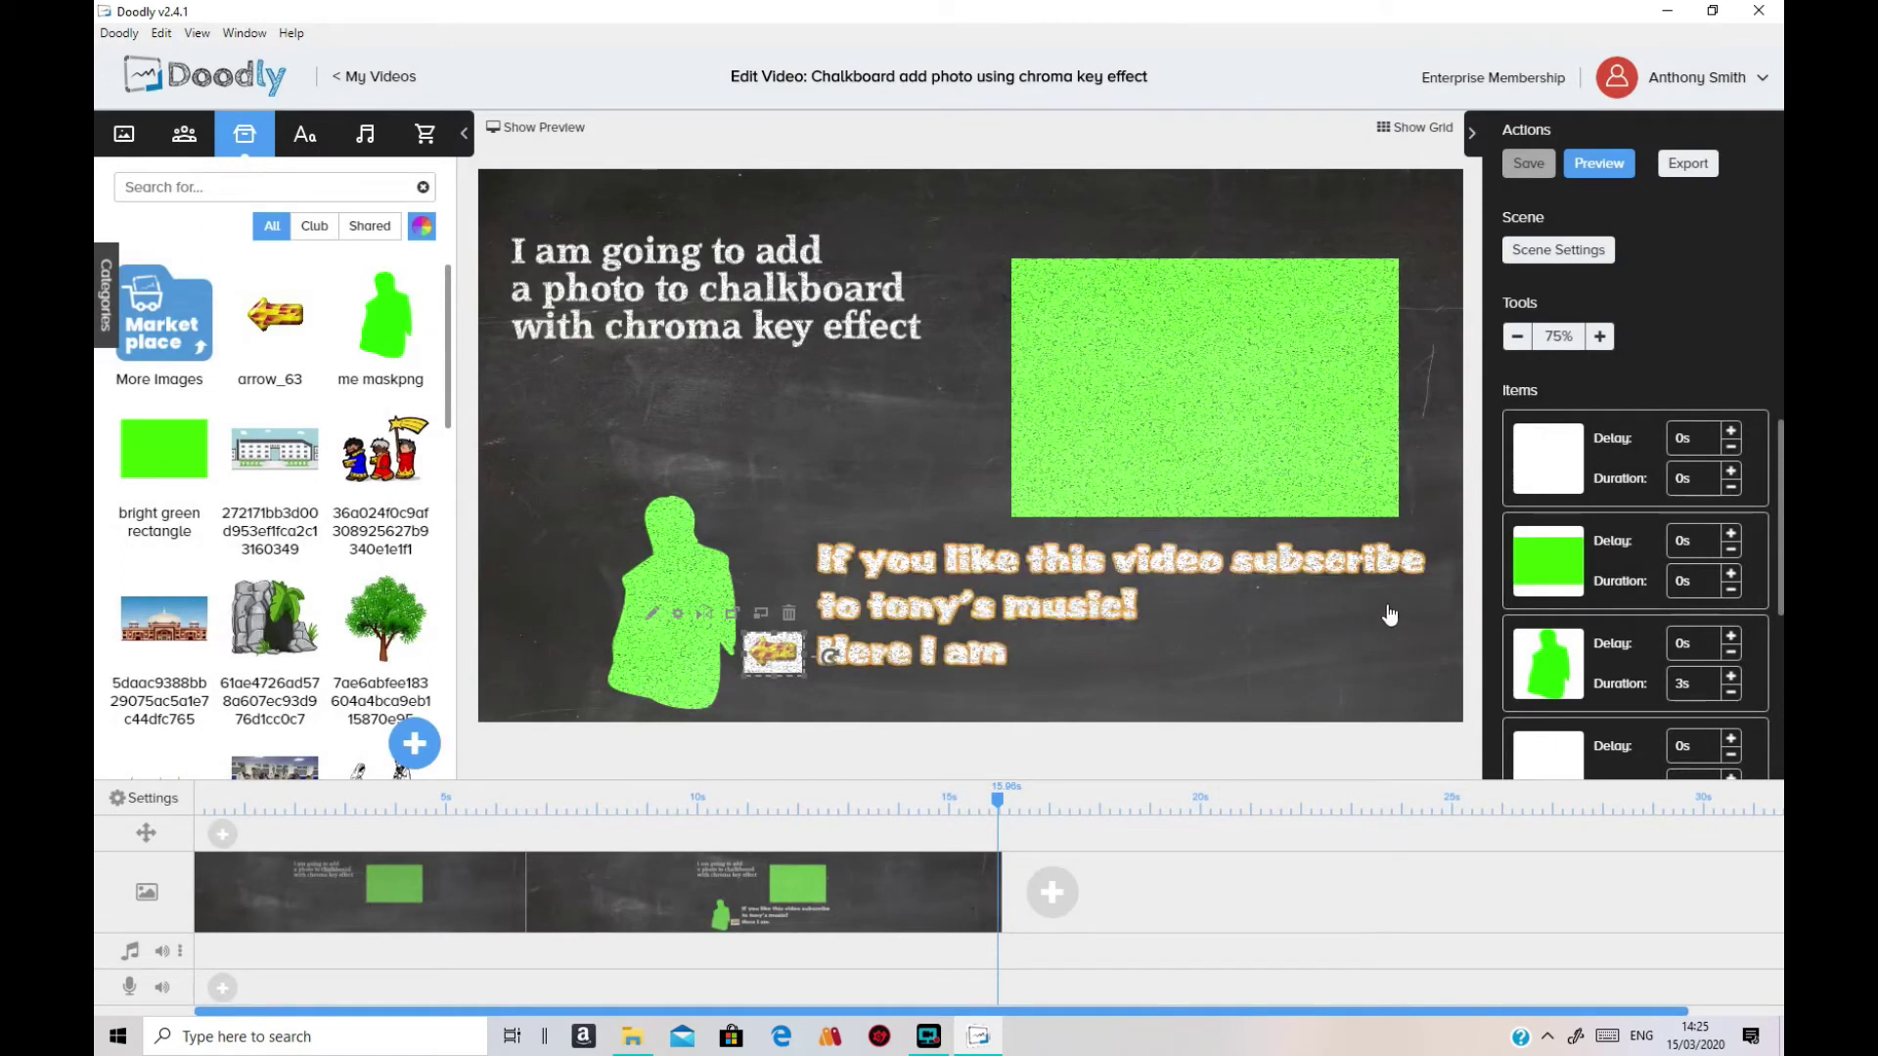
Step: Save the video and set the enter animation of the first scene's bright green rectangle to None
{"action": "left_click", "coordinate": [1183, 390]}
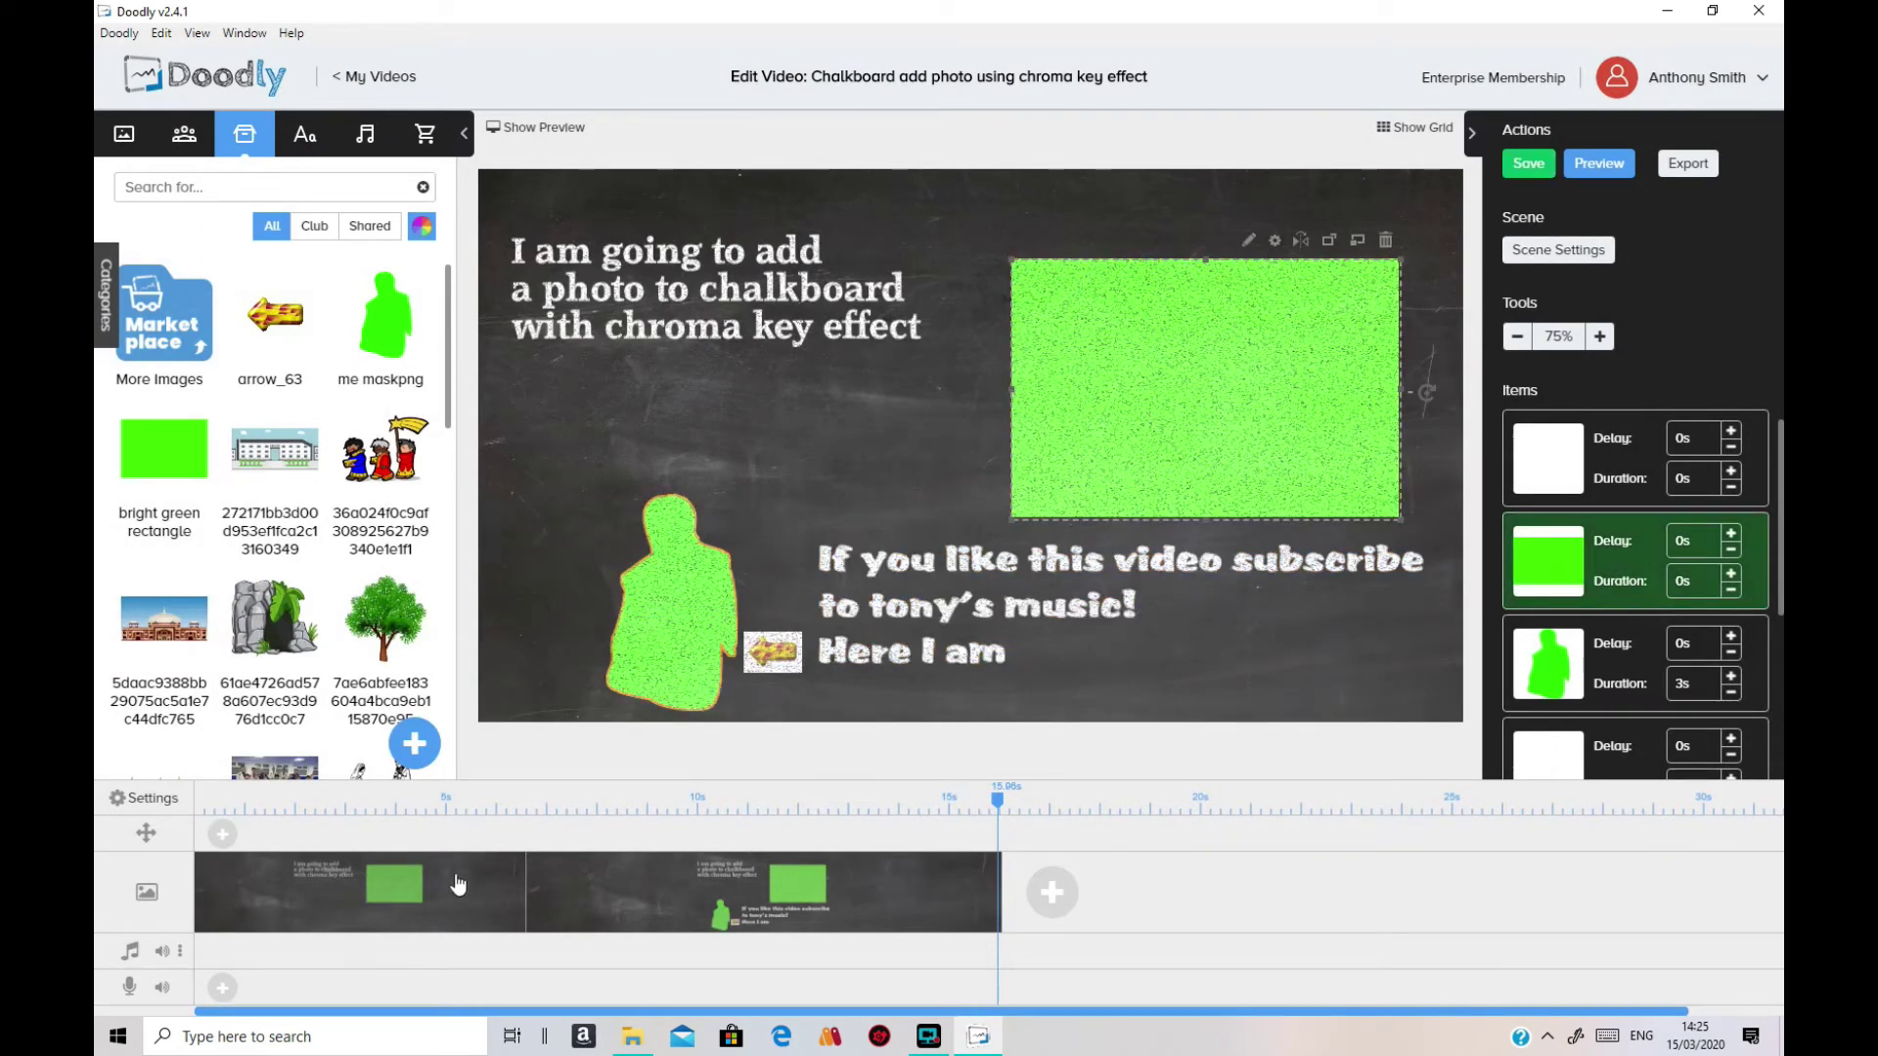
{"action": "key", "text": "ctrl+s"}
{"action": "left_click", "coordinate": [1262, 298]}
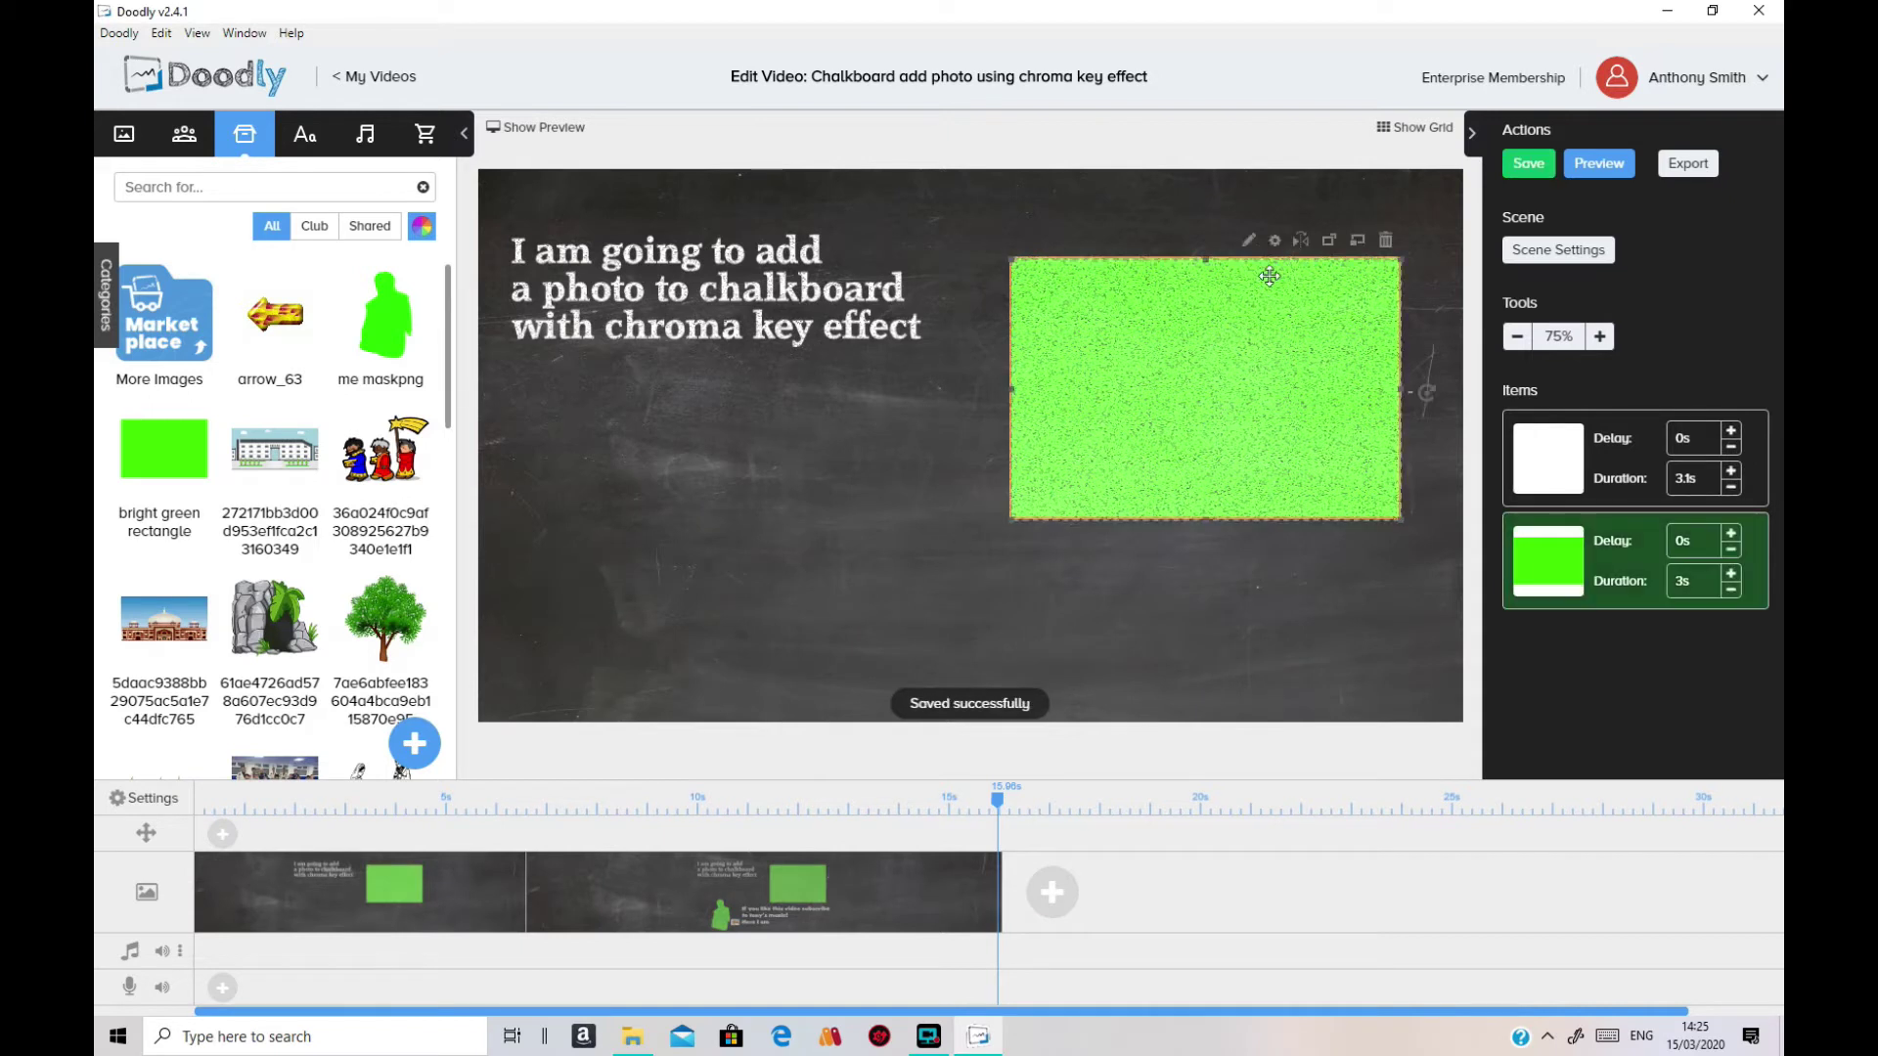
{"action": "left_click", "coordinate": [1274, 241]}
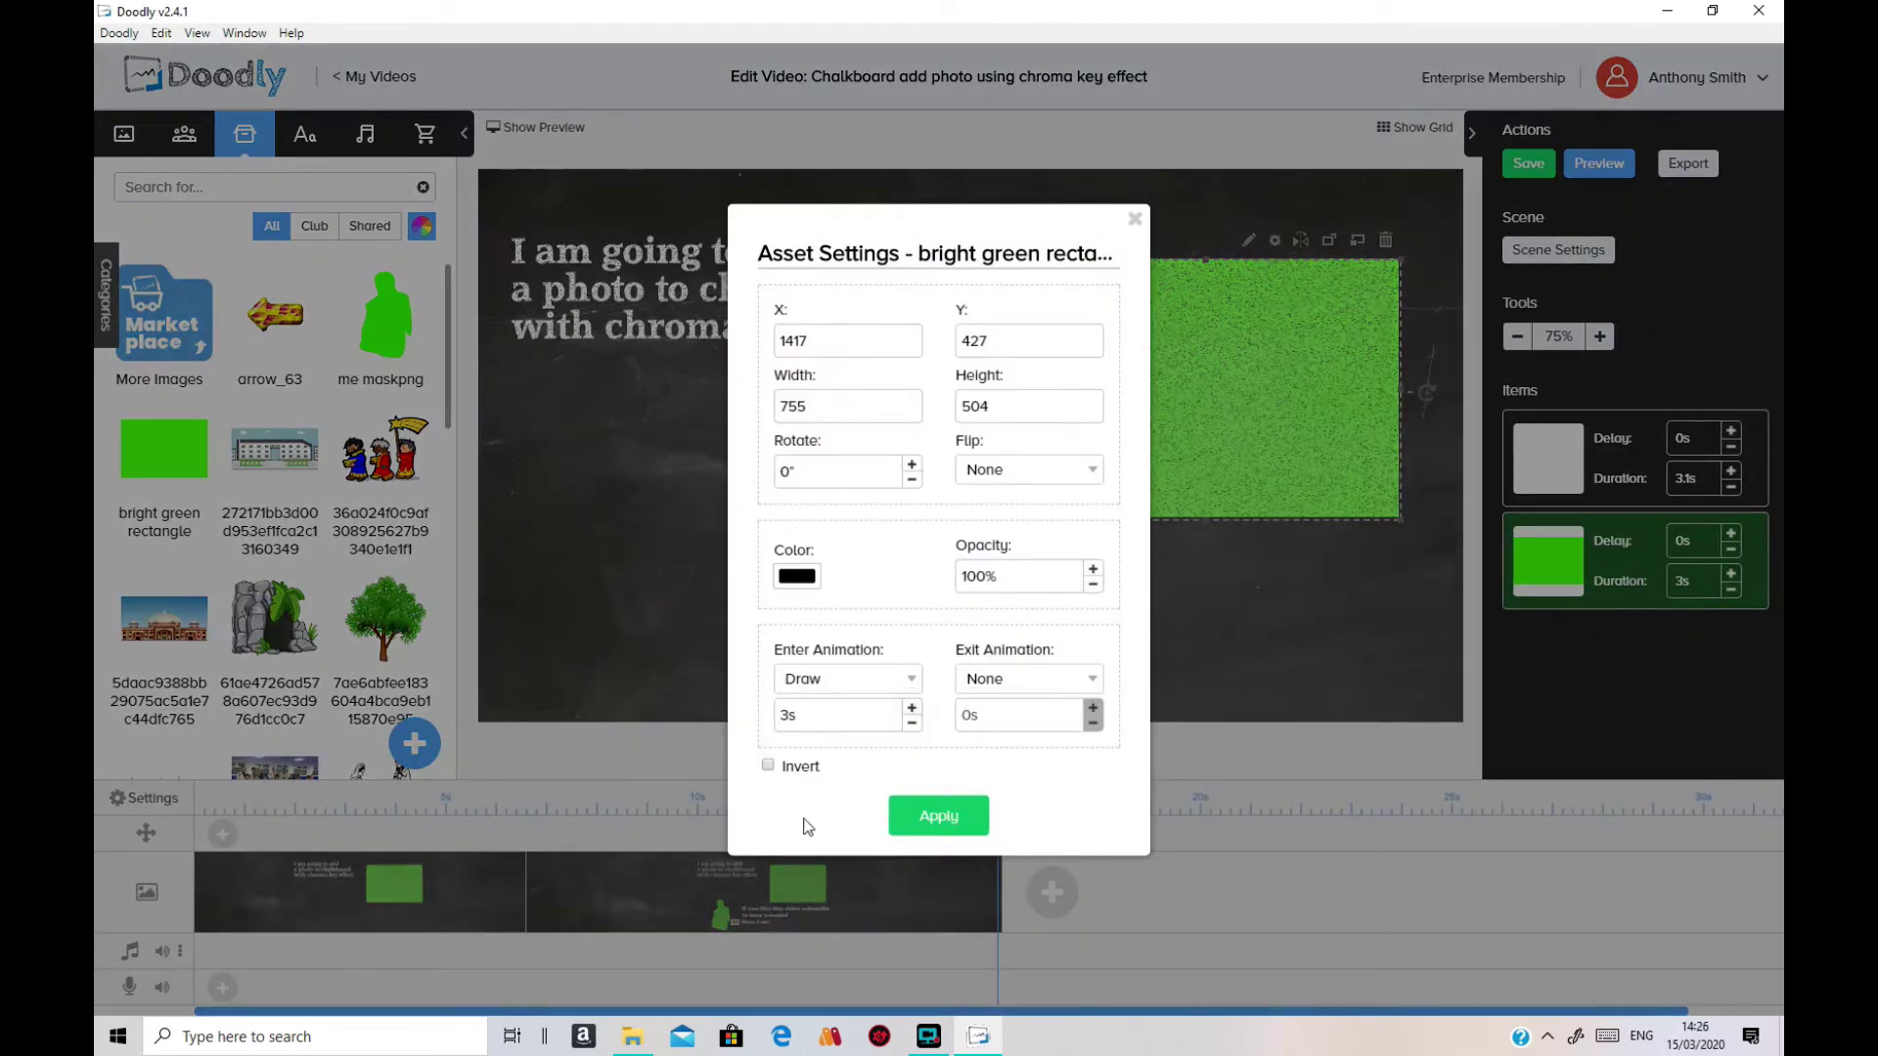
{"action": "left_click", "coordinate": [910, 678]}
{"action": "left_click", "coordinate": [859, 699]}
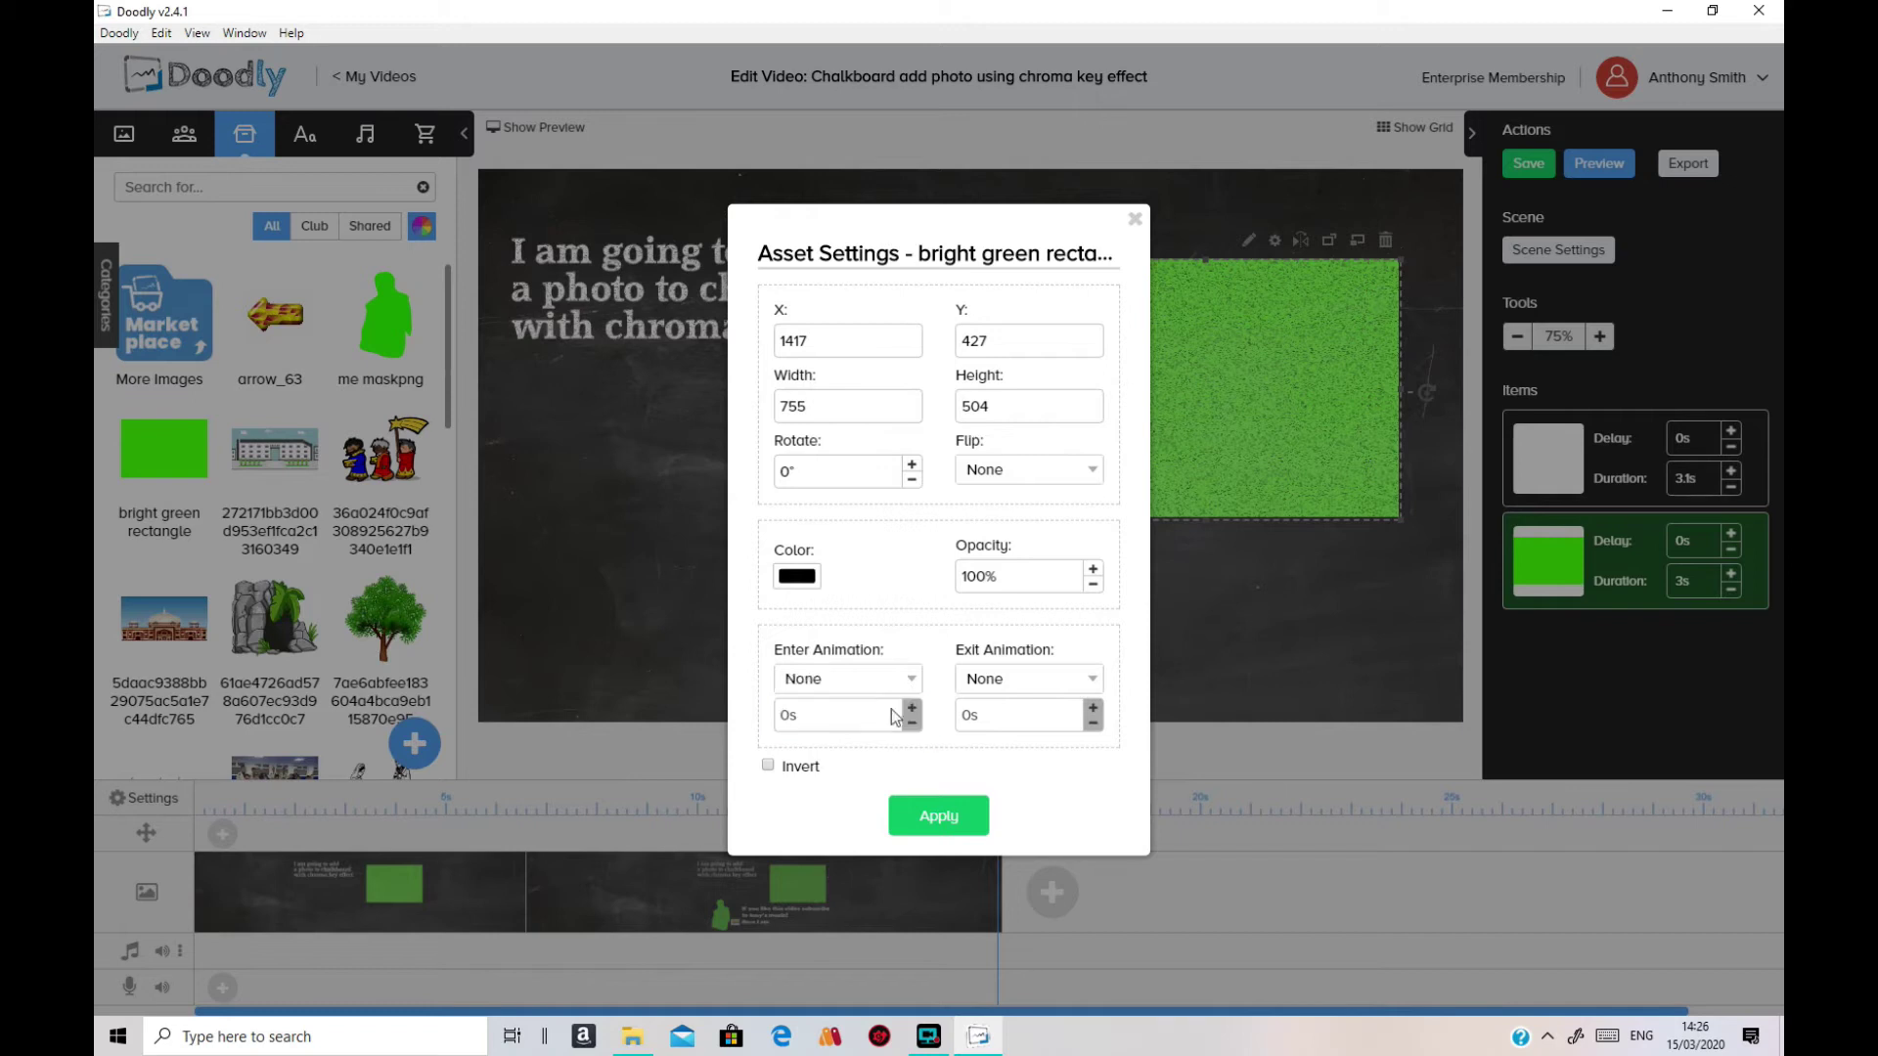
{"action": "left_click", "coordinate": [956, 821]}
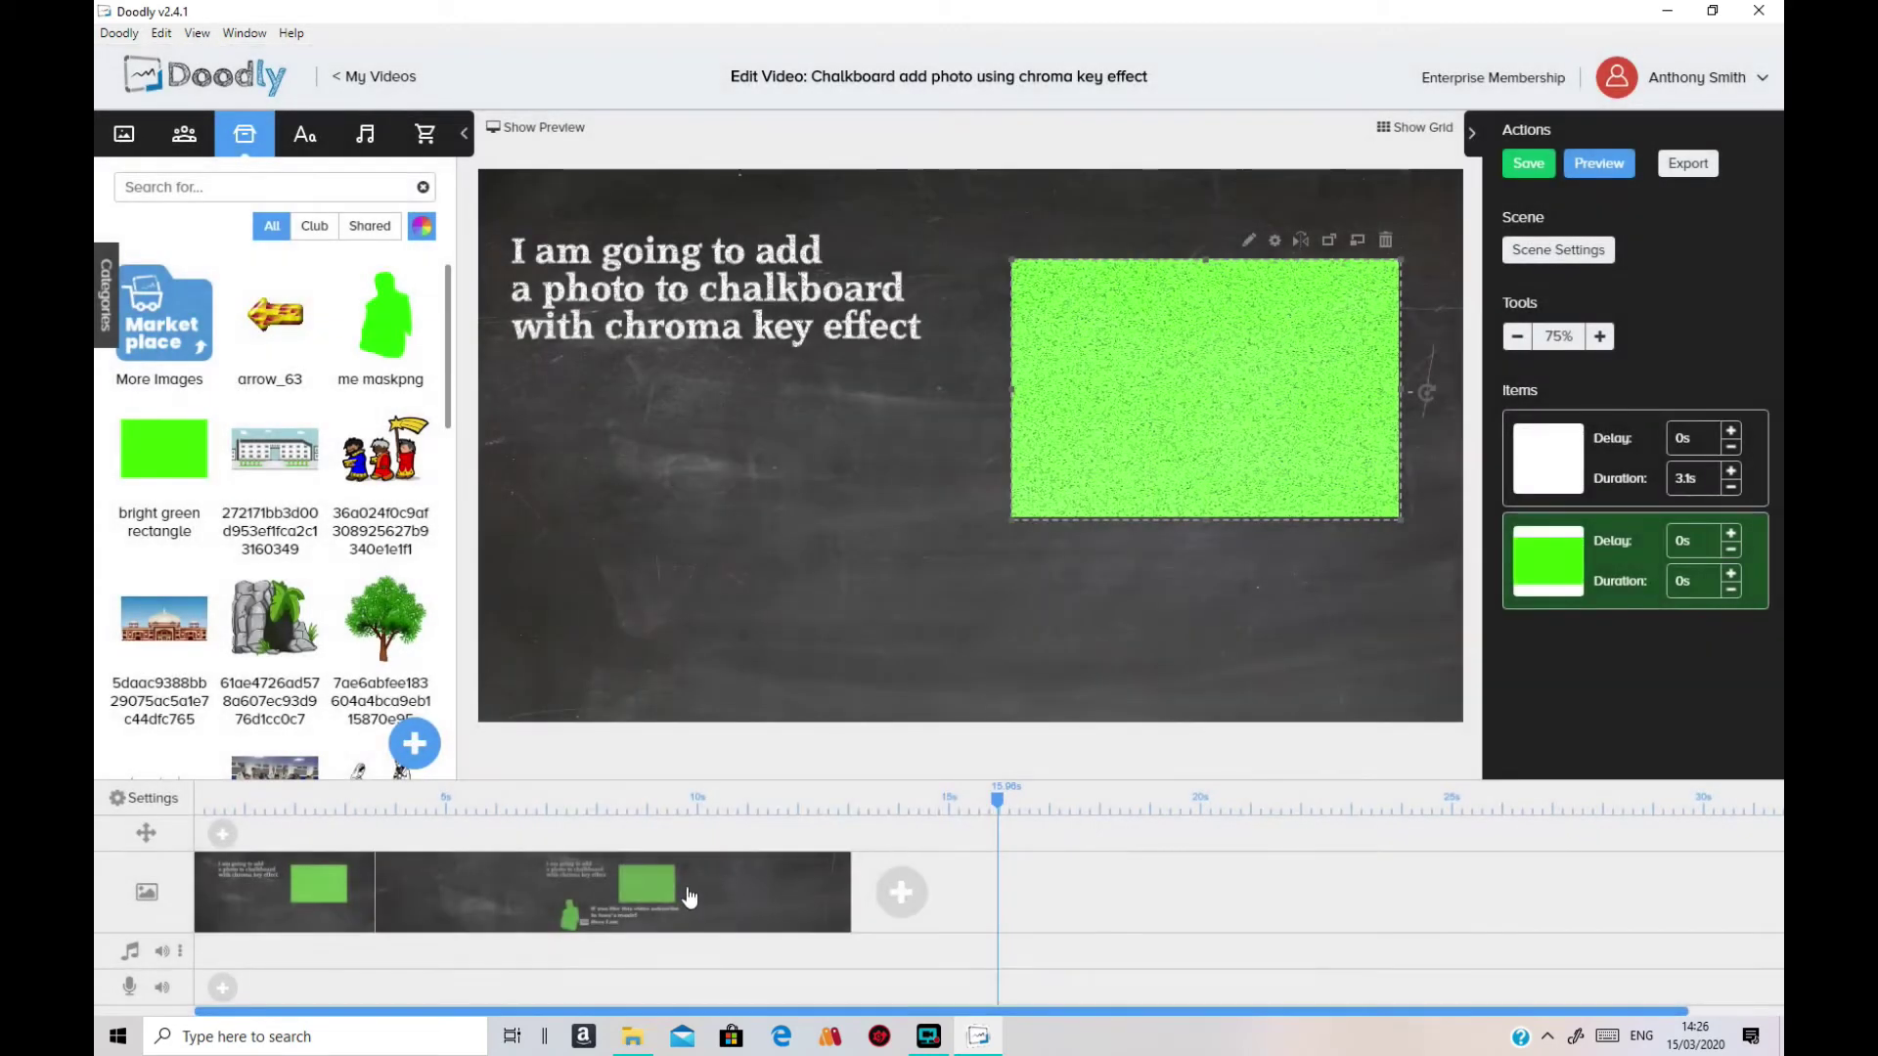
Step: Set the enter animation of the bright green rectangle in the second scene to None
{"action": "left_click", "coordinate": [694, 898]}
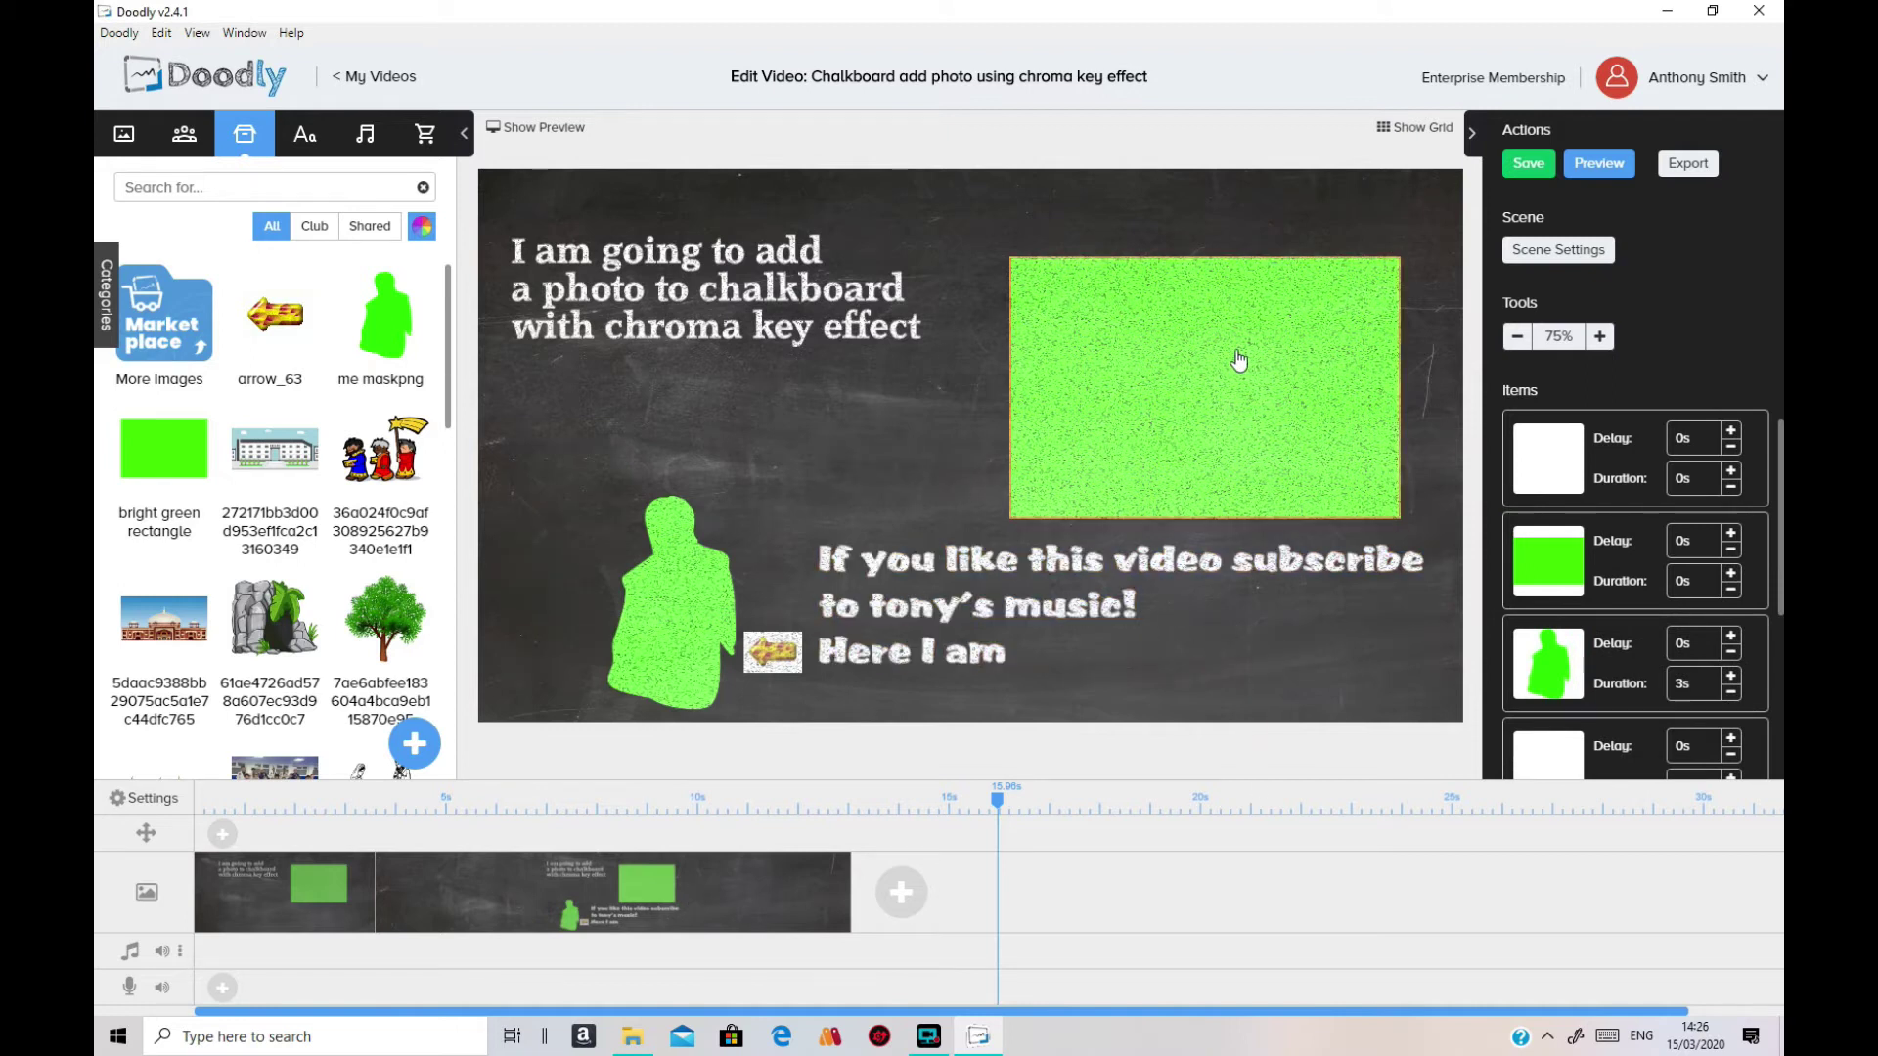
{"action": "left_click", "coordinate": [1275, 240]}
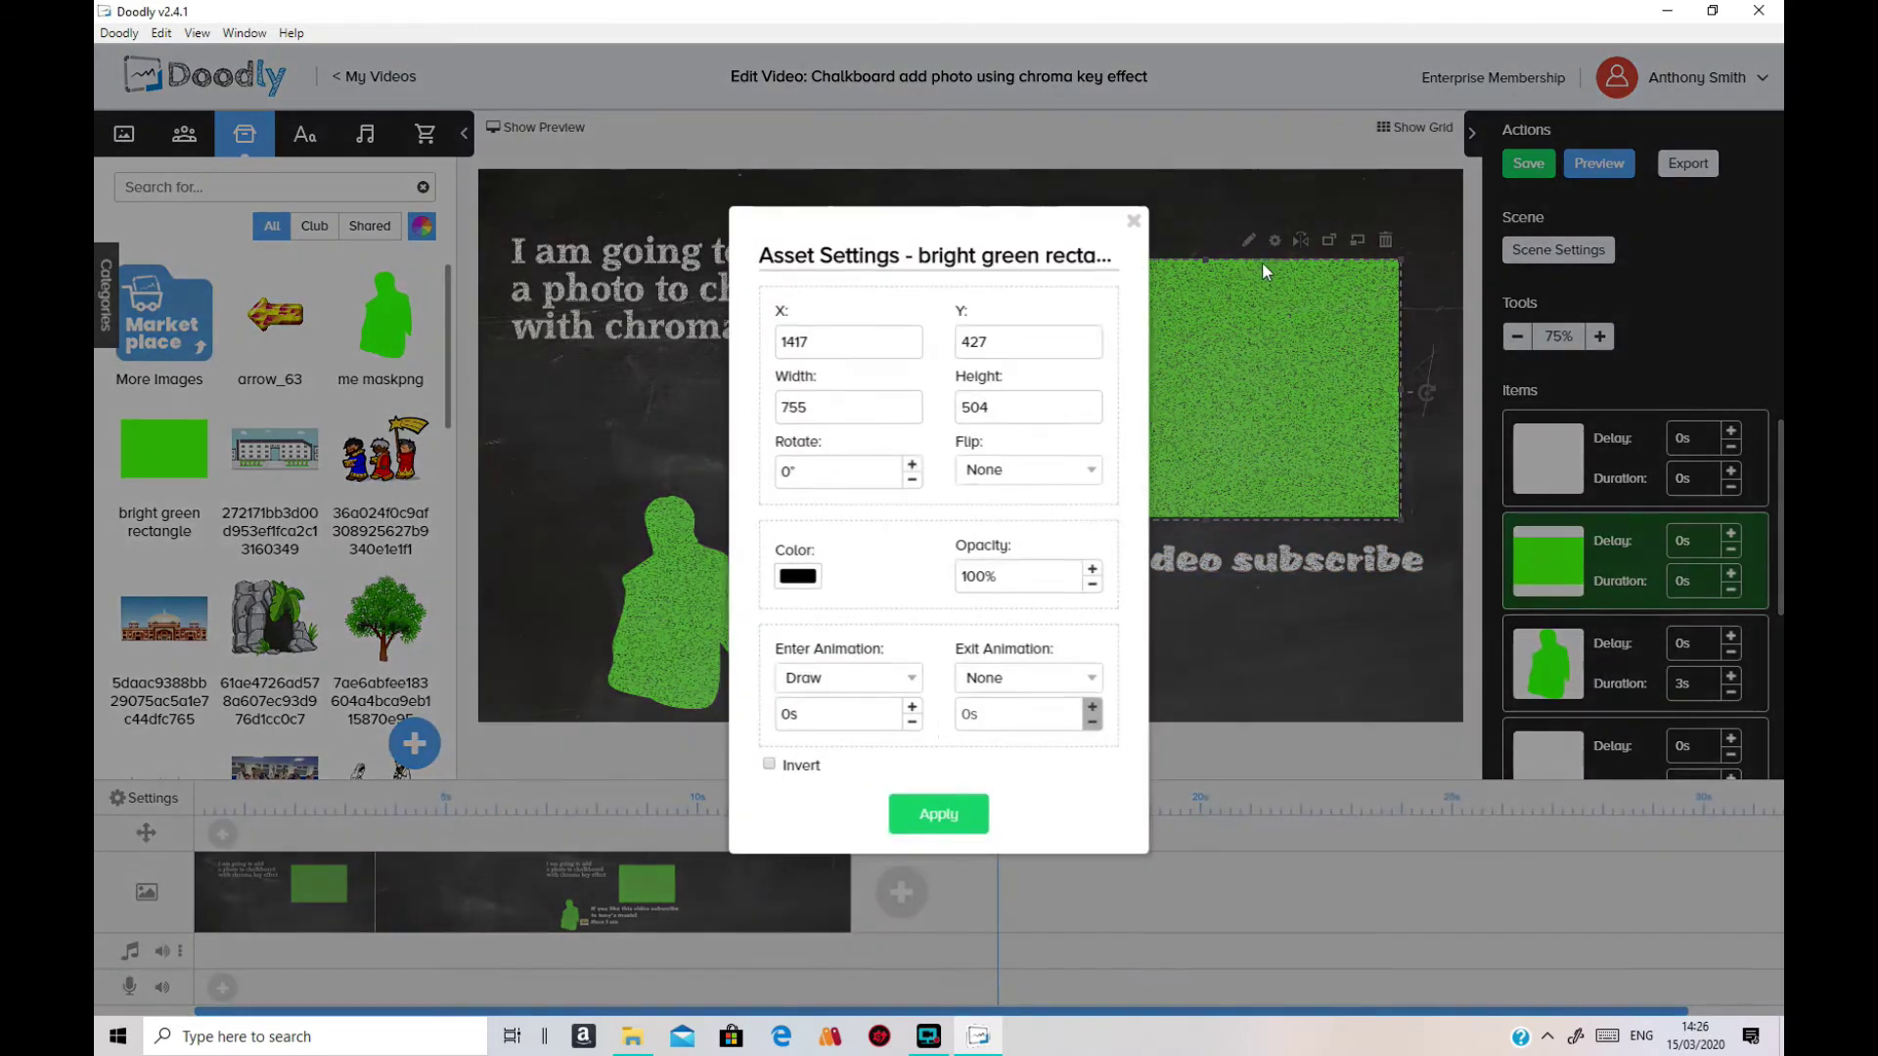
{"action": "left_click", "coordinate": [909, 680]}
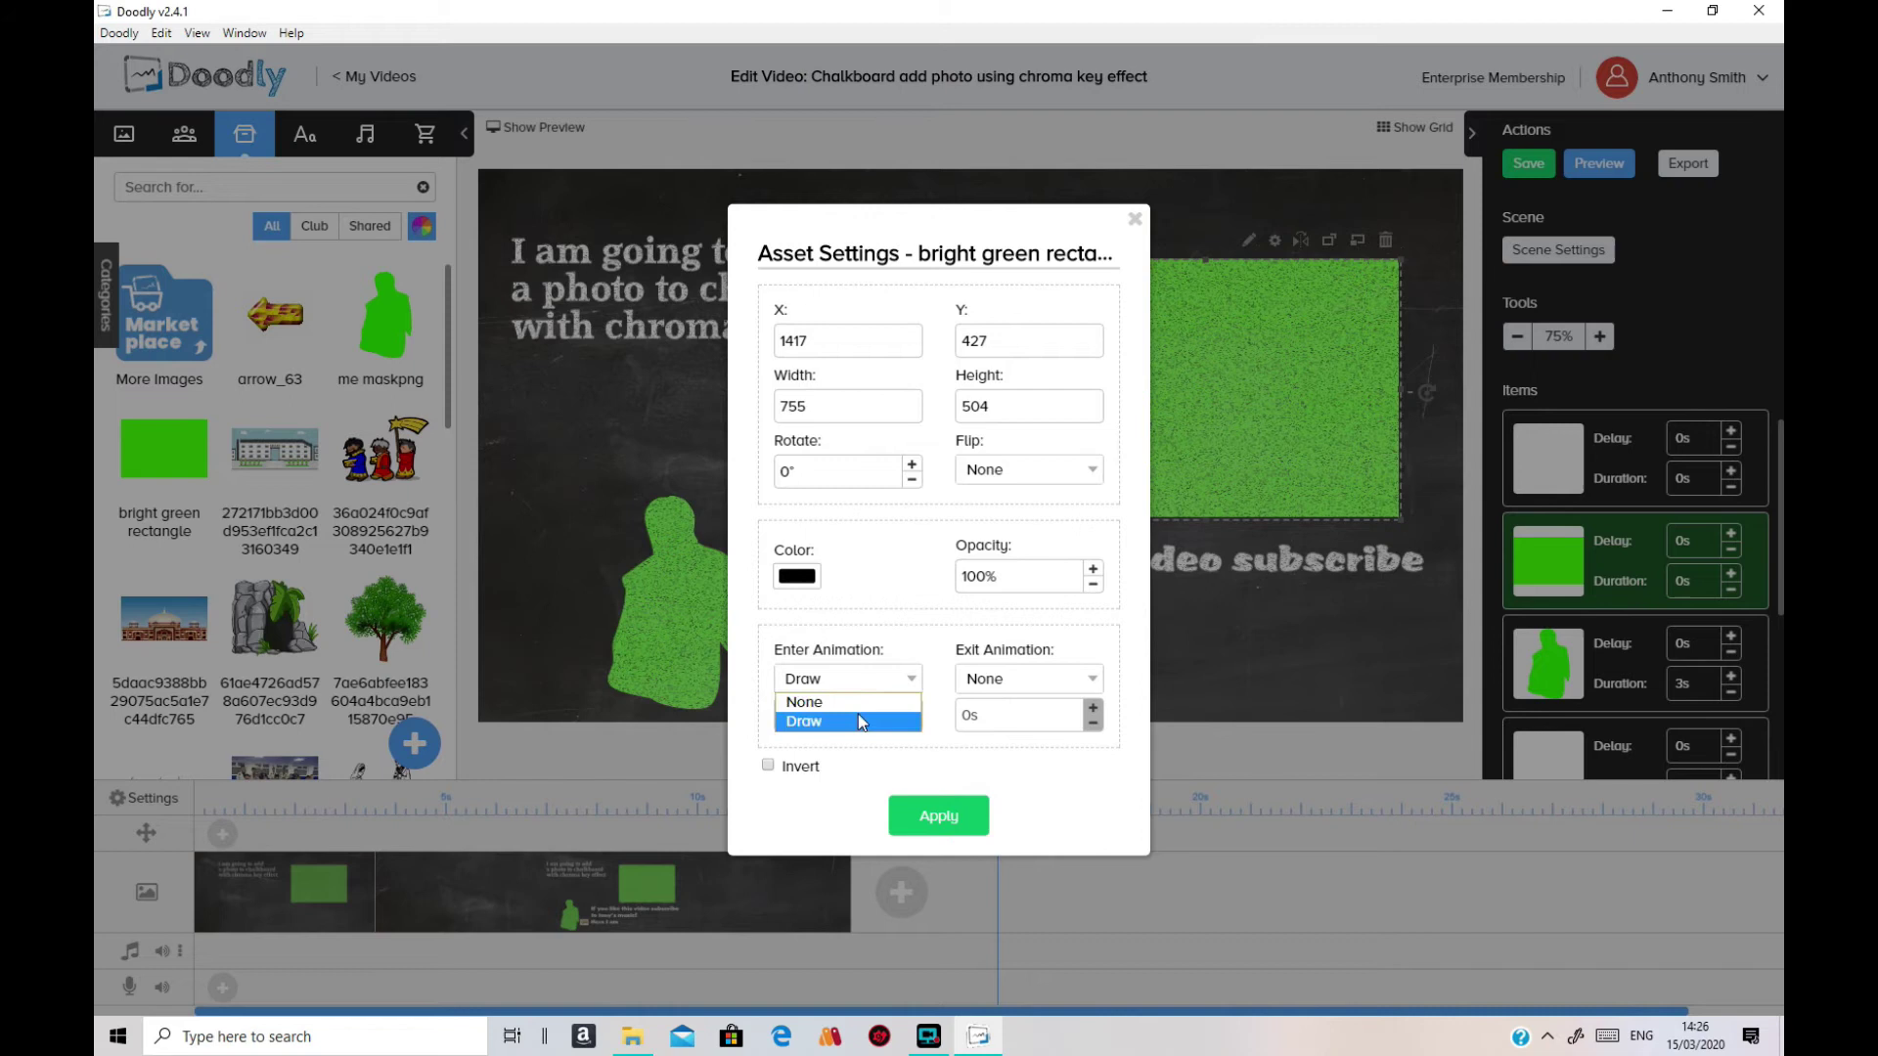
{"action": "left_click", "coordinate": [855, 690]}
{"action": "left_click", "coordinate": [917, 679]}
{"action": "left_click", "coordinate": [851, 703]}
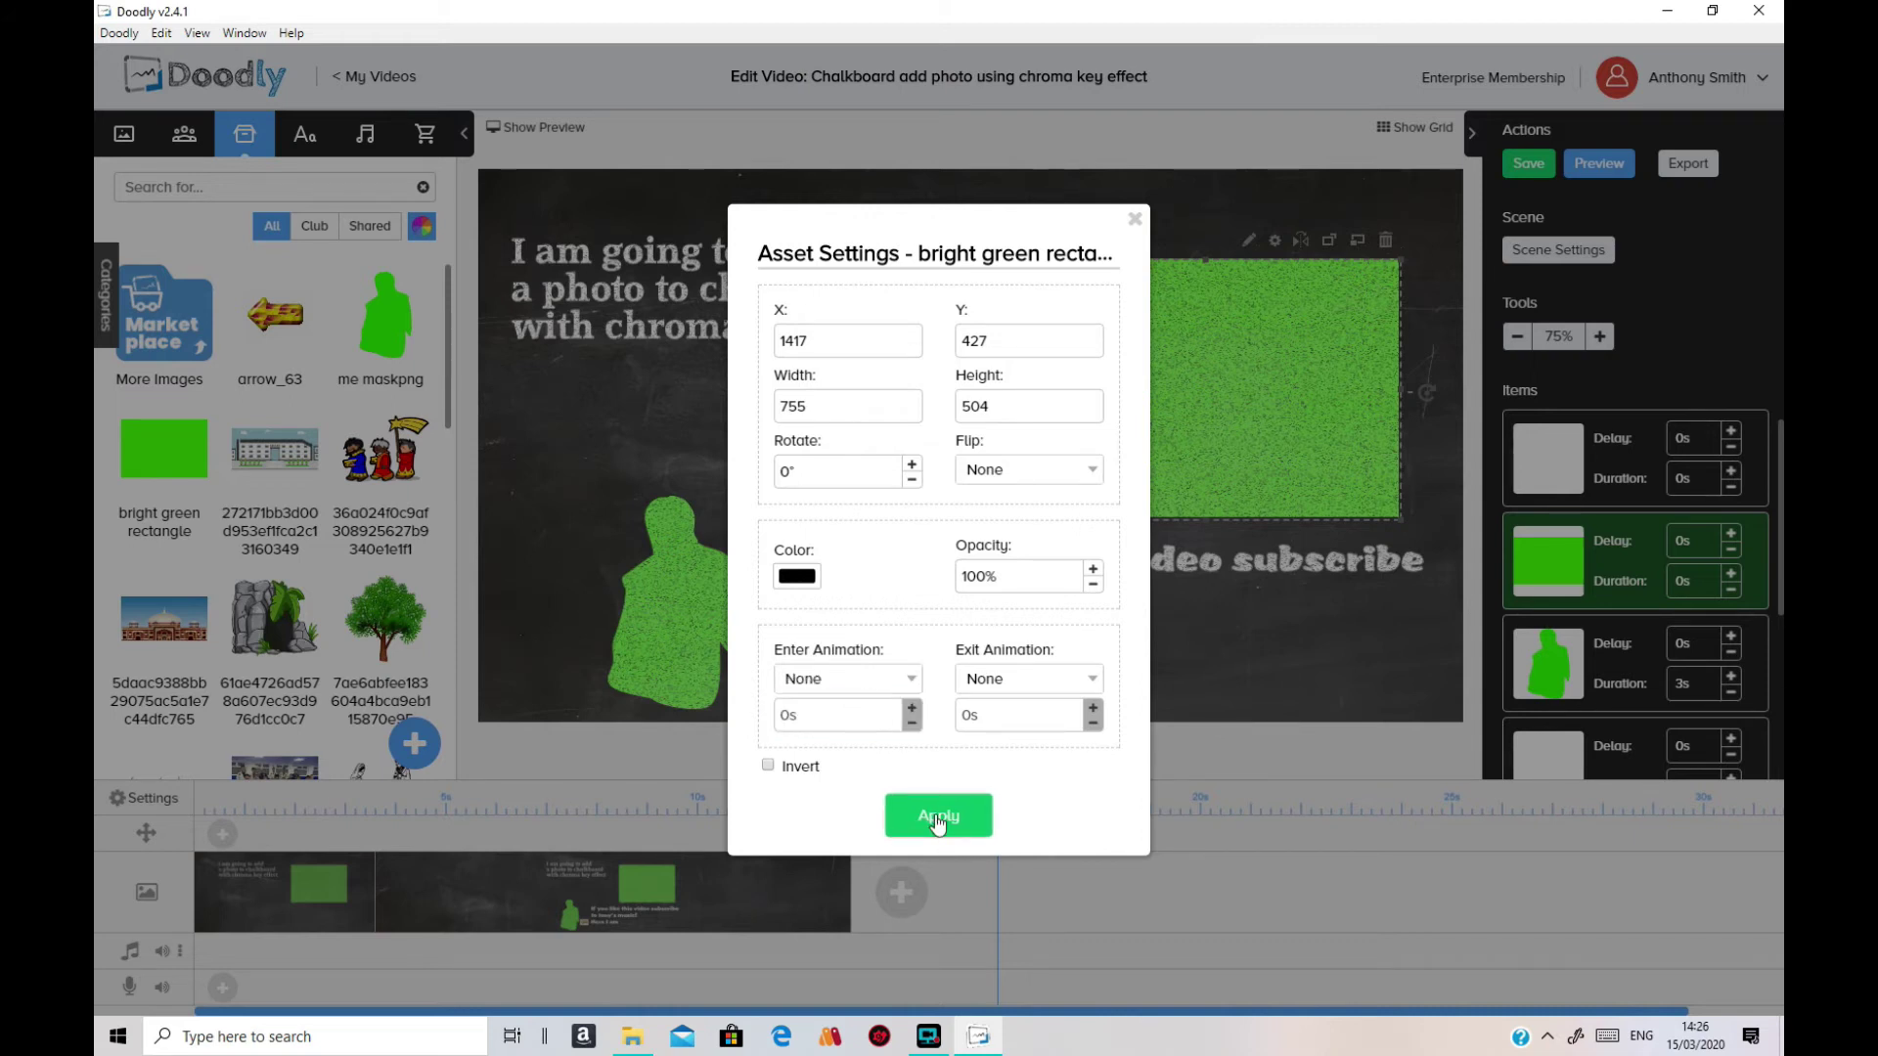
{"action": "left_click", "coordinate": [937, 816]}
Step: Set the enter animation of the green person silhouette in the second scene to None
{"action": "left_click", "coordinate": [626, 528]}
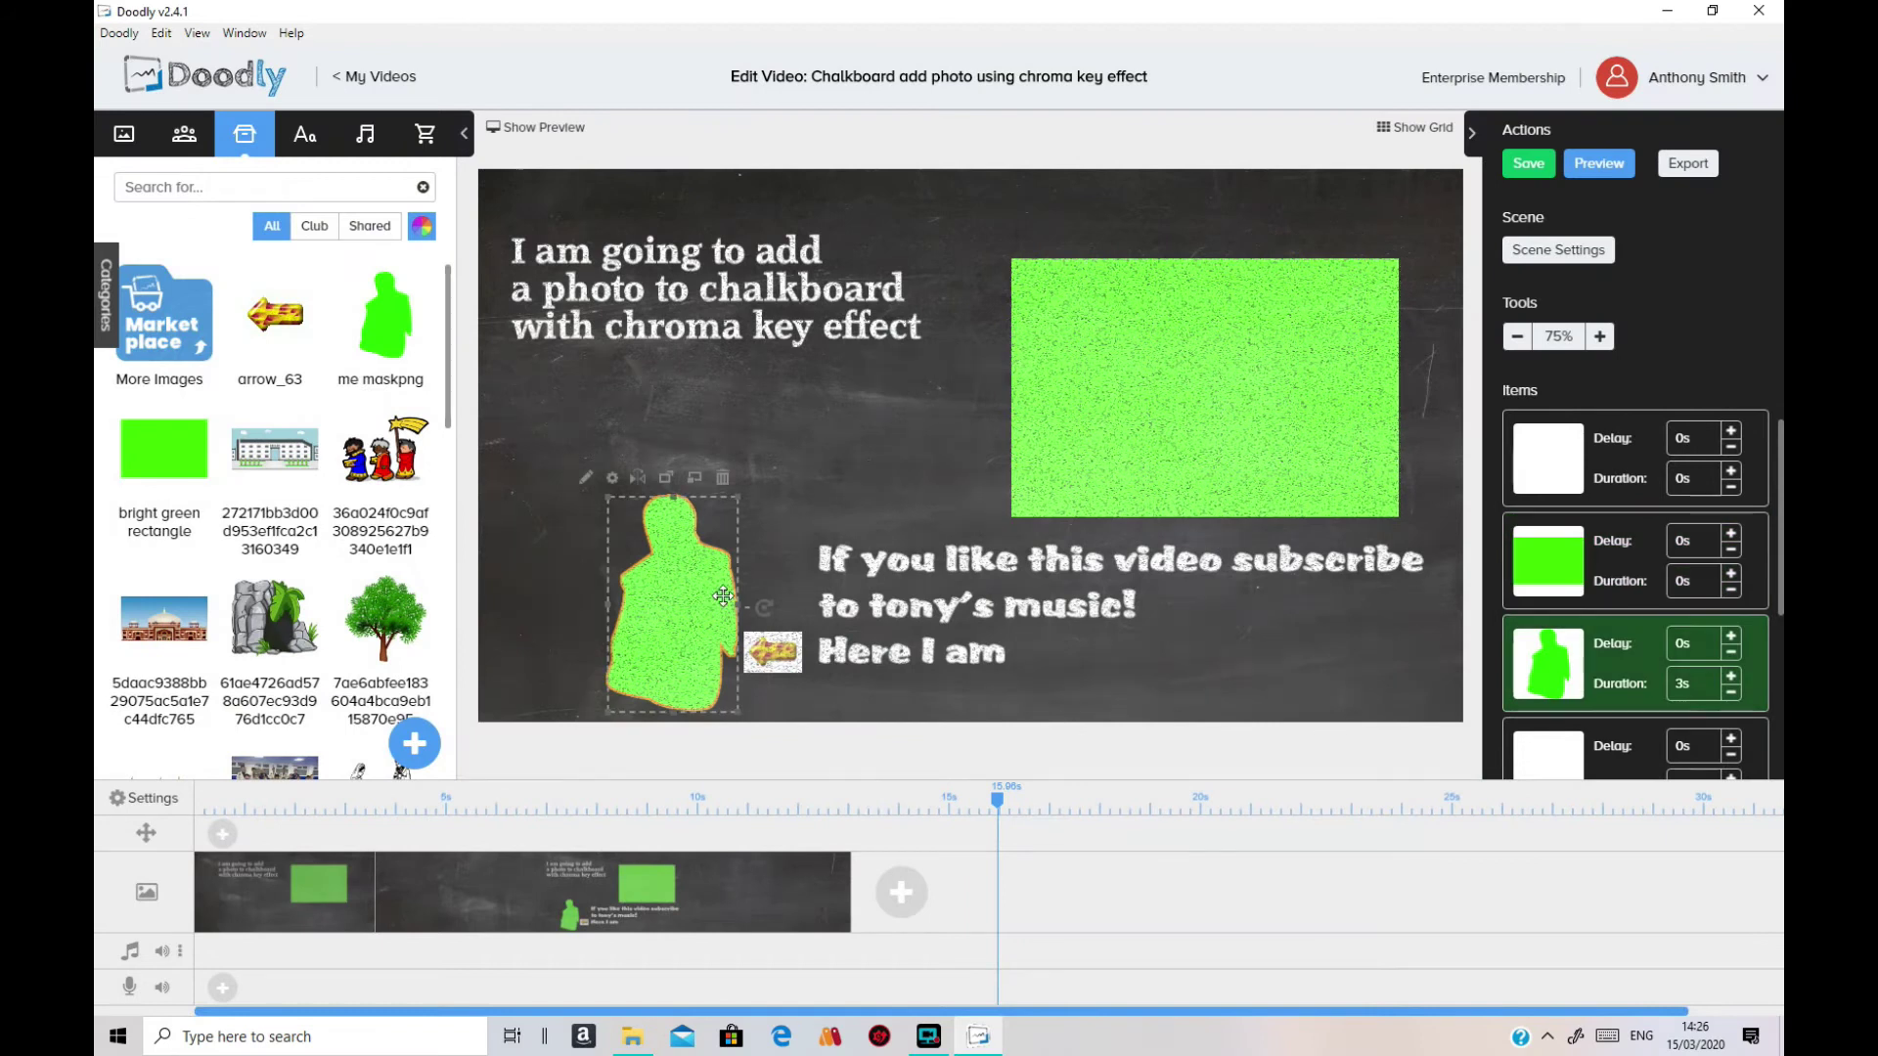
{"action": "left_click", "coordinate": [612, 478]}
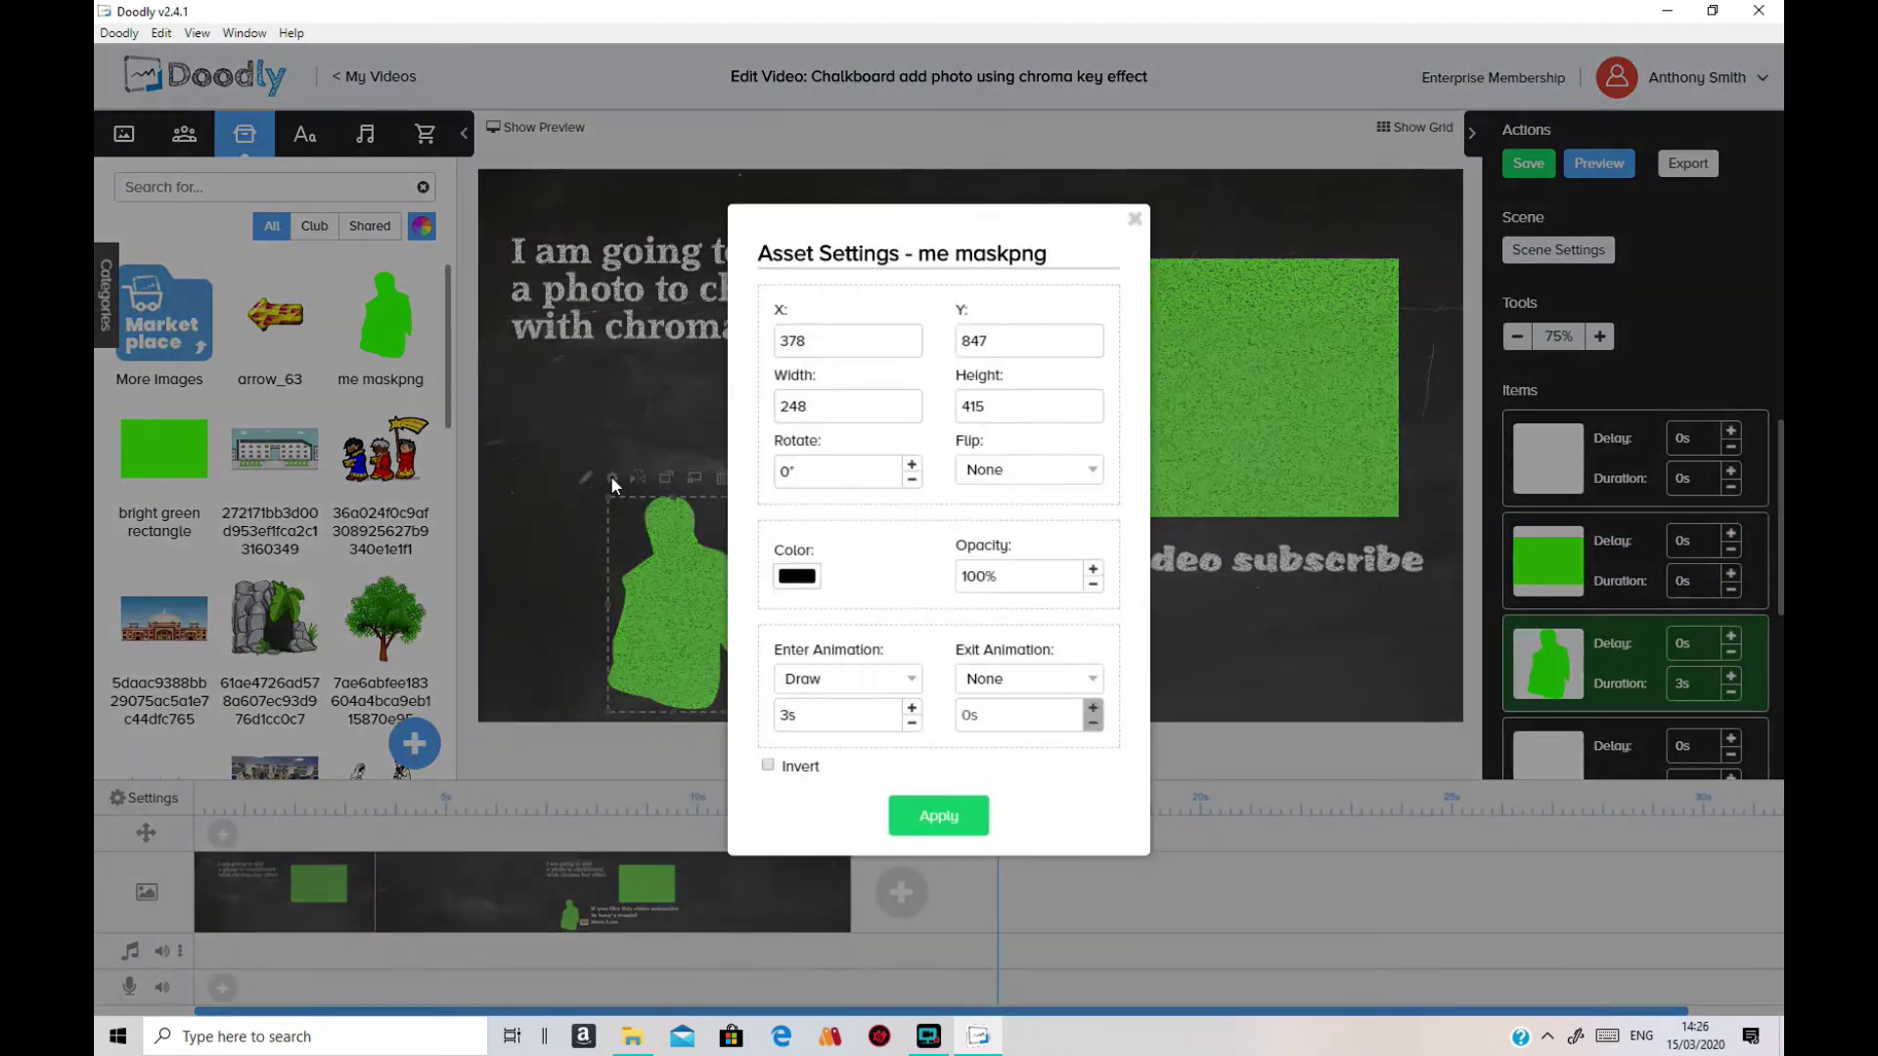
{"action": "left_click", "coordinate": [897, 680]}
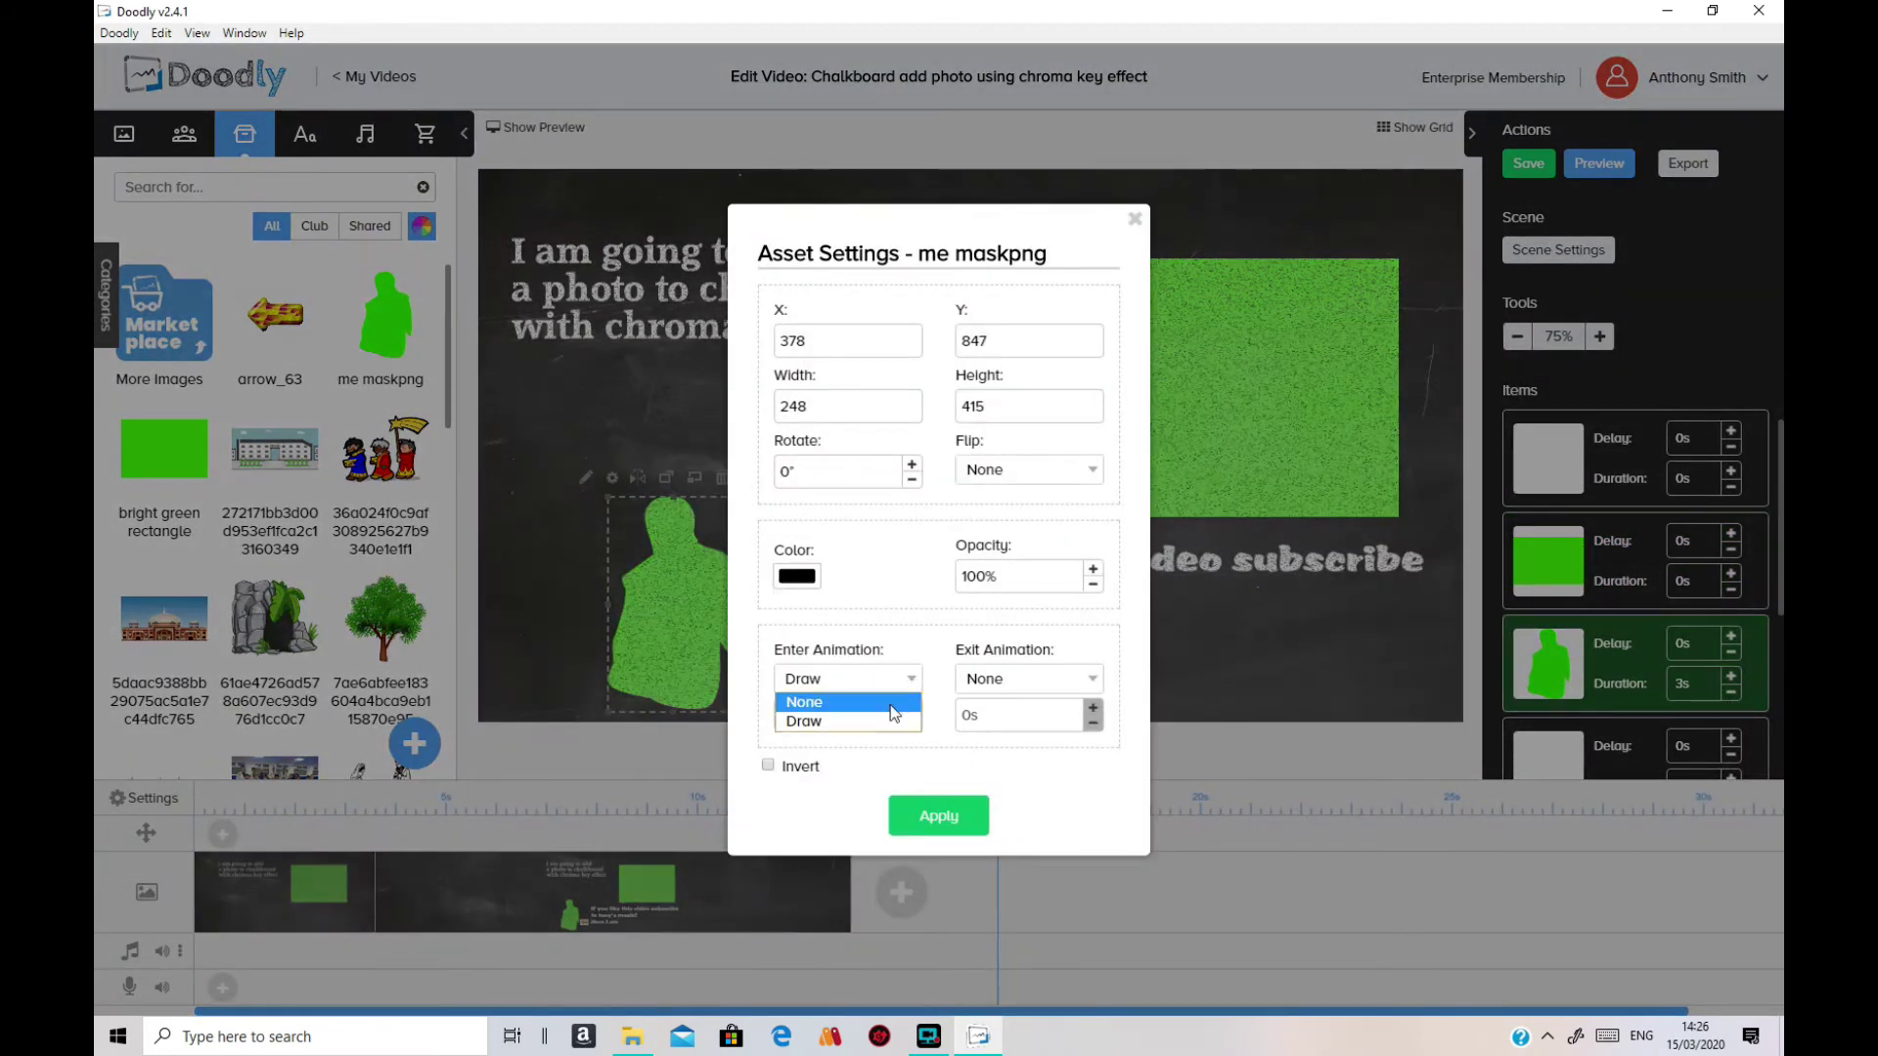
{"action": "left_click", "coordinate": [892, 703]}
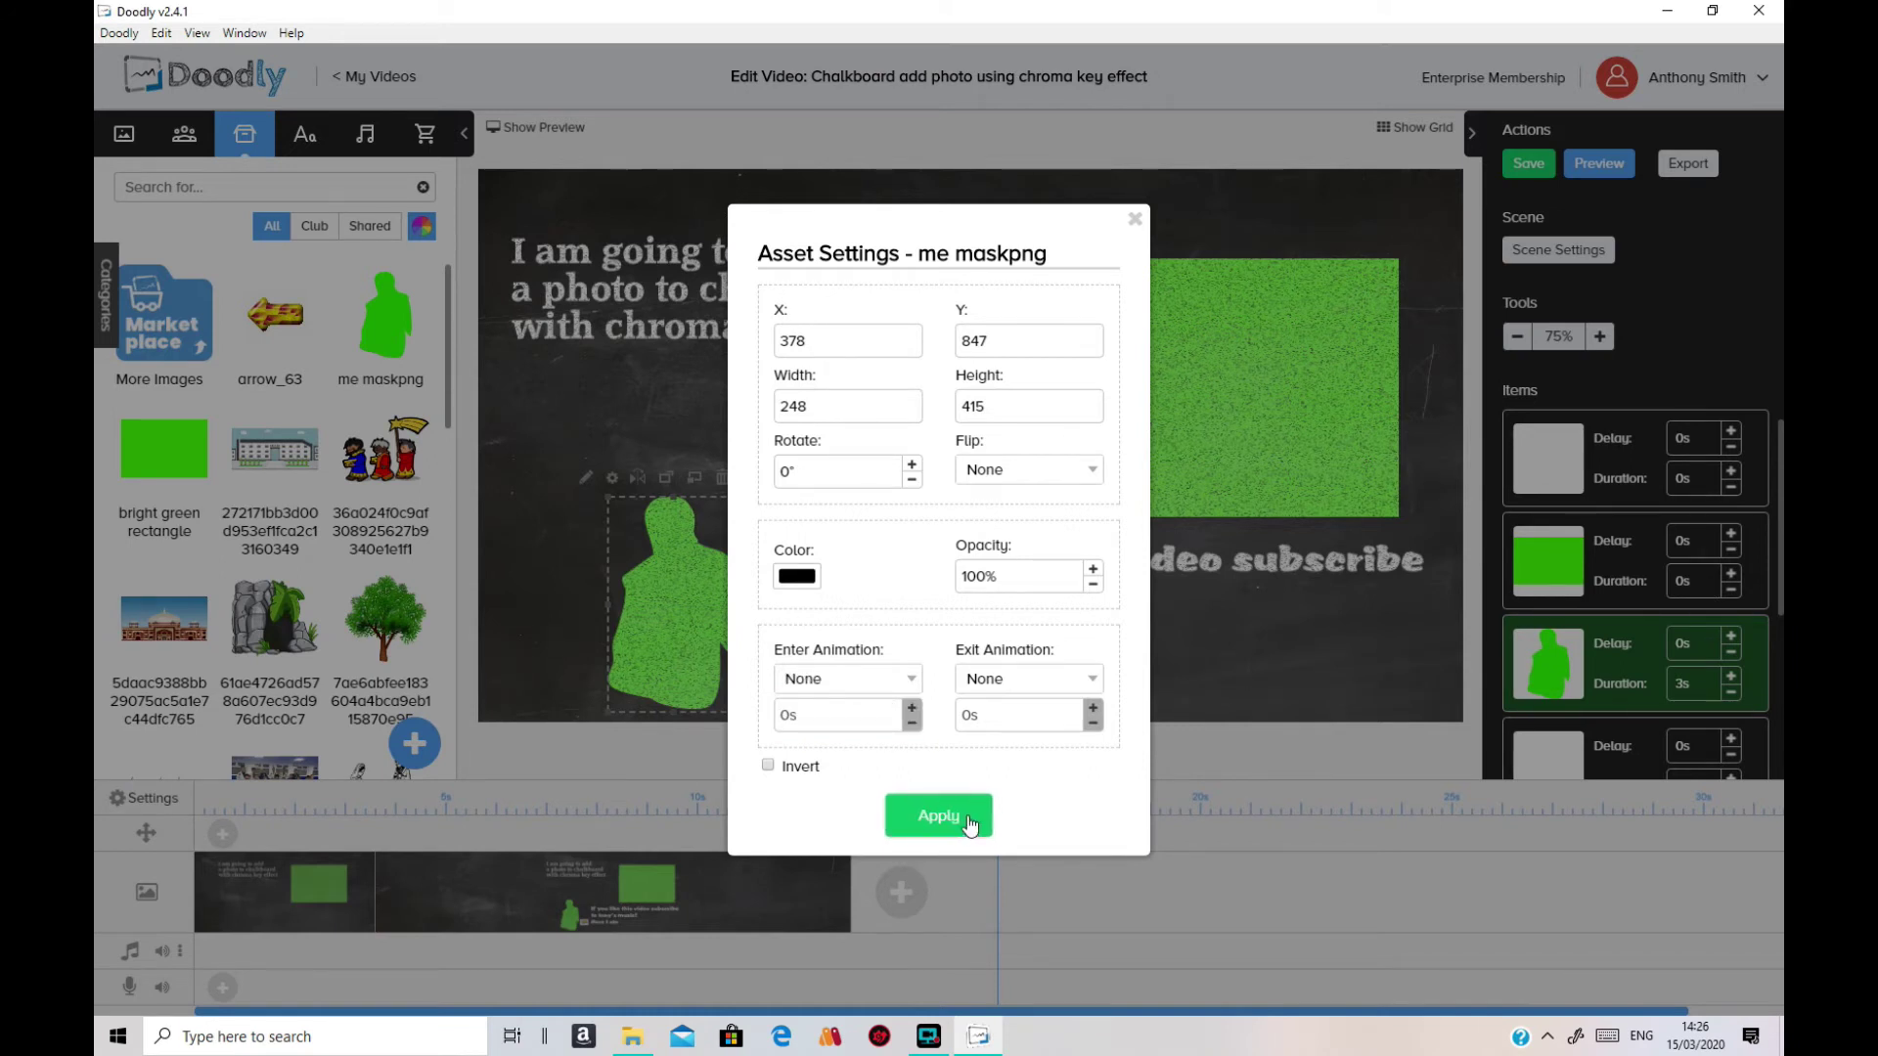
{"action": "left_click", "coordinate": [970, 825]}
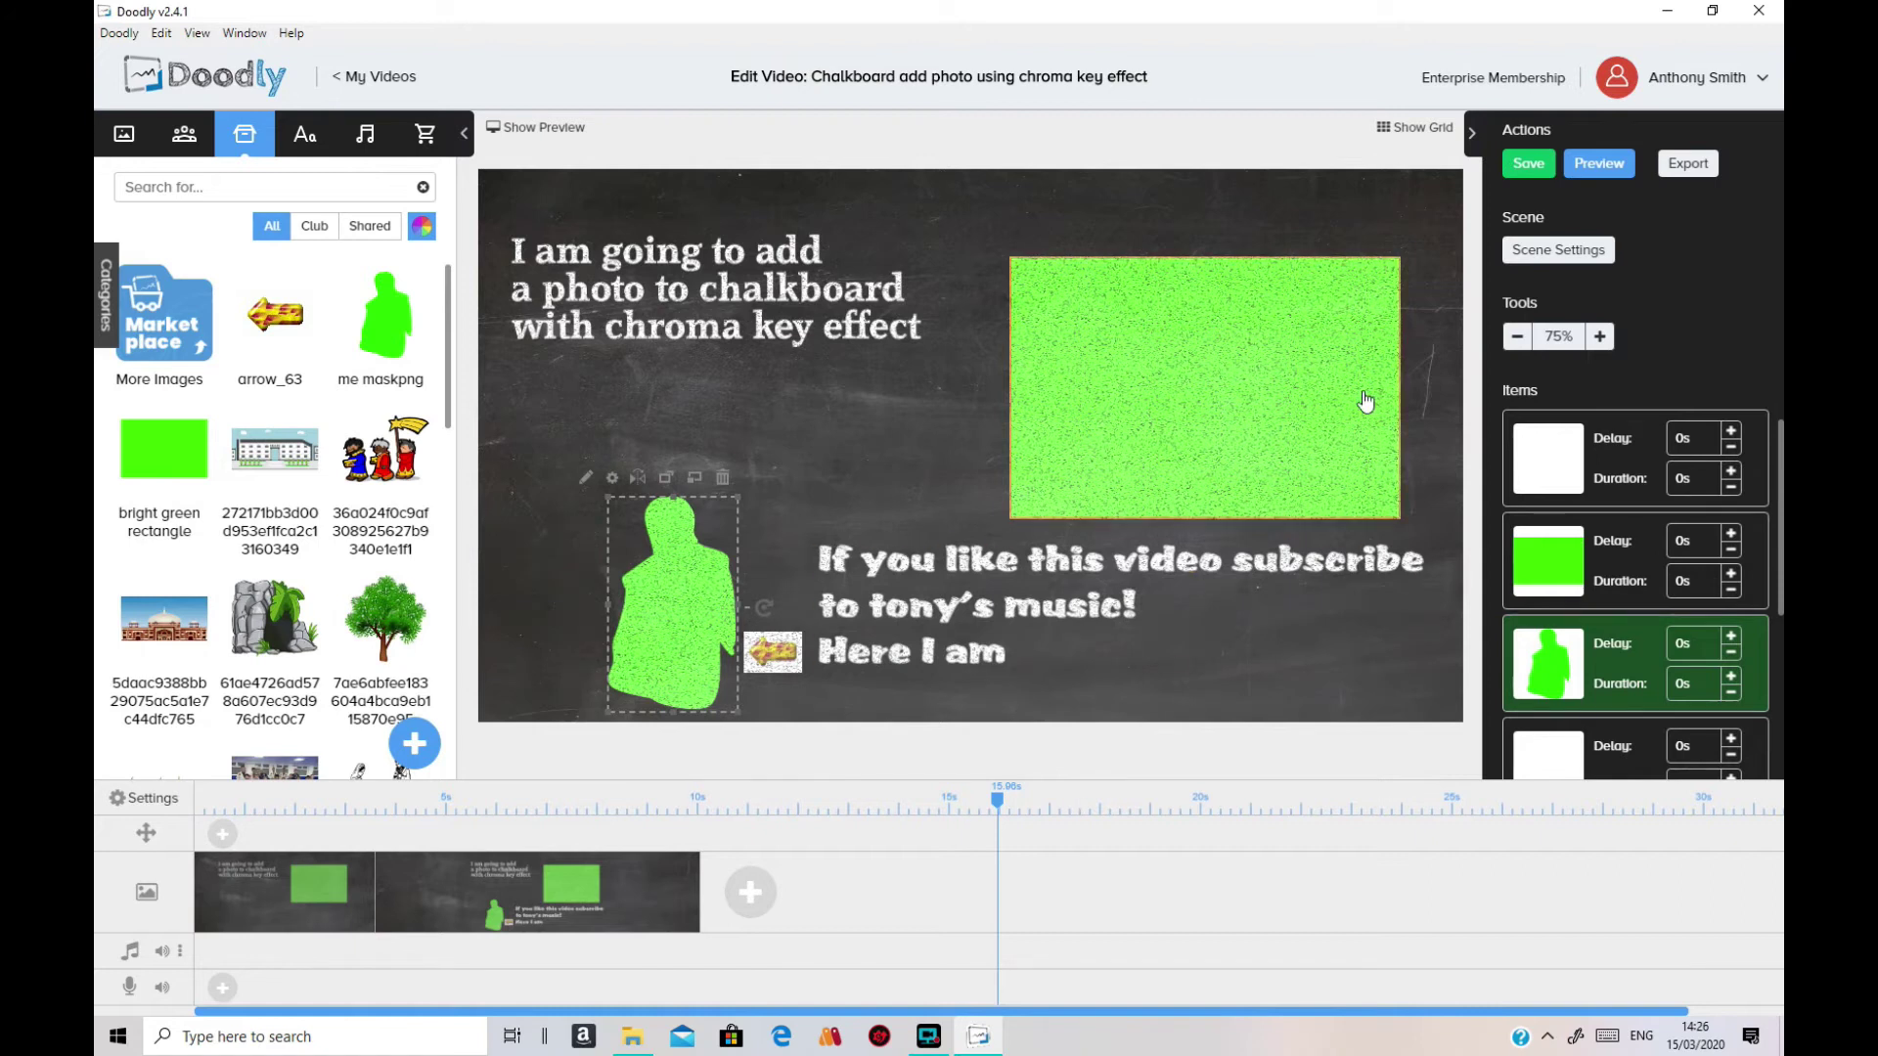
Step: Set the extra time at the end of the second scene to 6 s
{"action": "left_click", "coordinate": [1605, 252]}
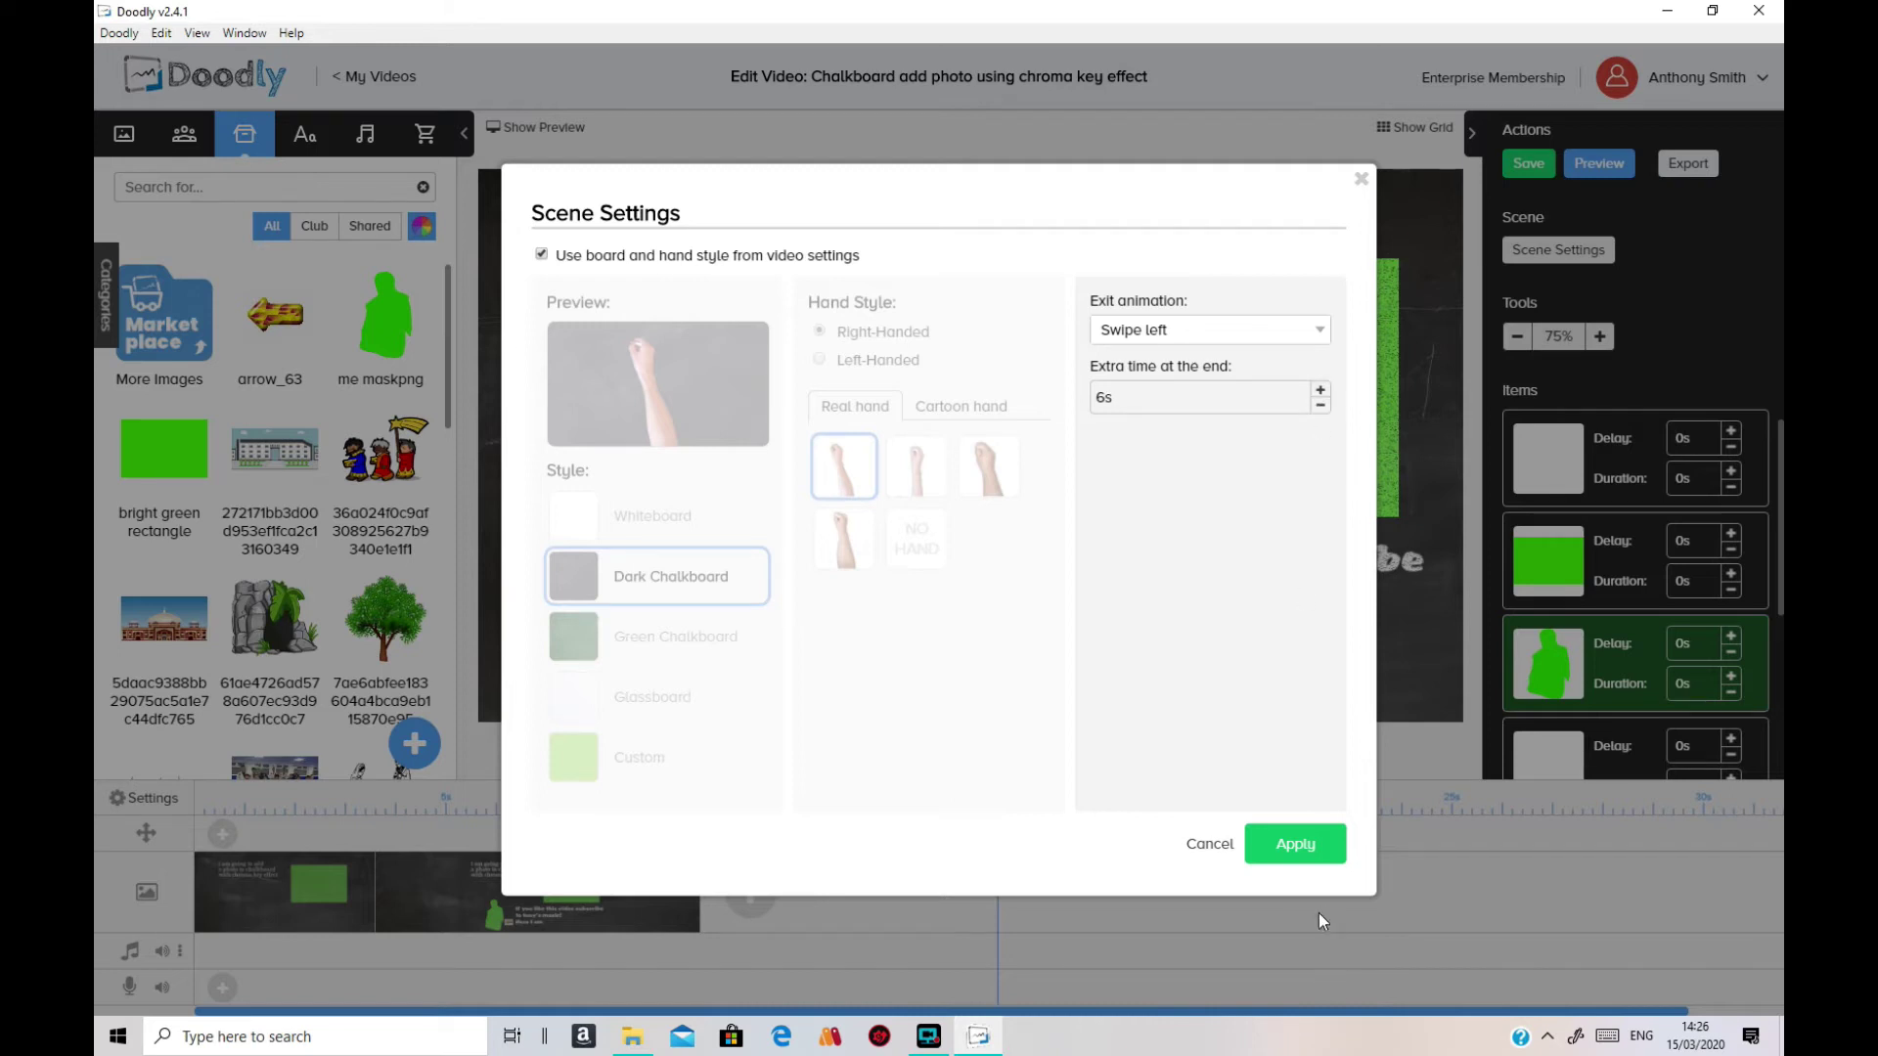
{"action": "left_click", "coordinate": [1305, 849]}
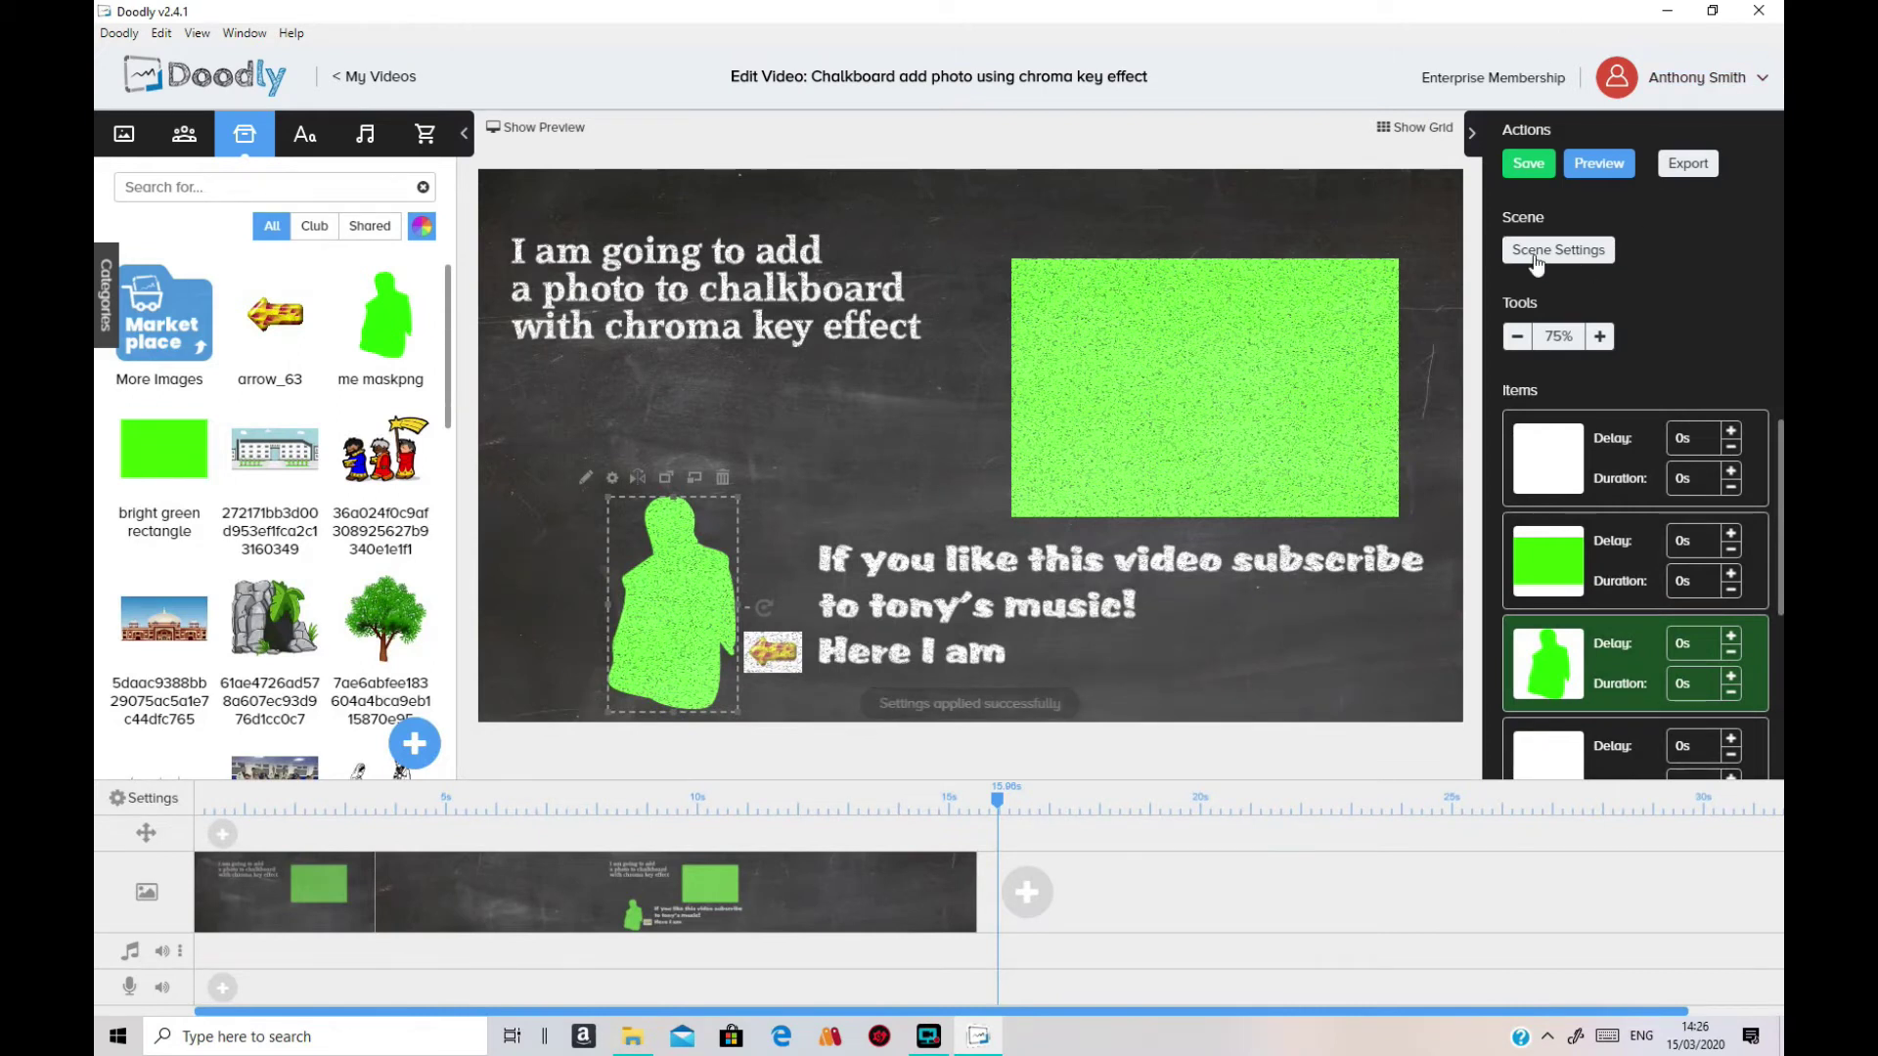
Step: Save the video, watch its preview and close the preview
{"action": "left_click", "coordinate": [1532, 168]}
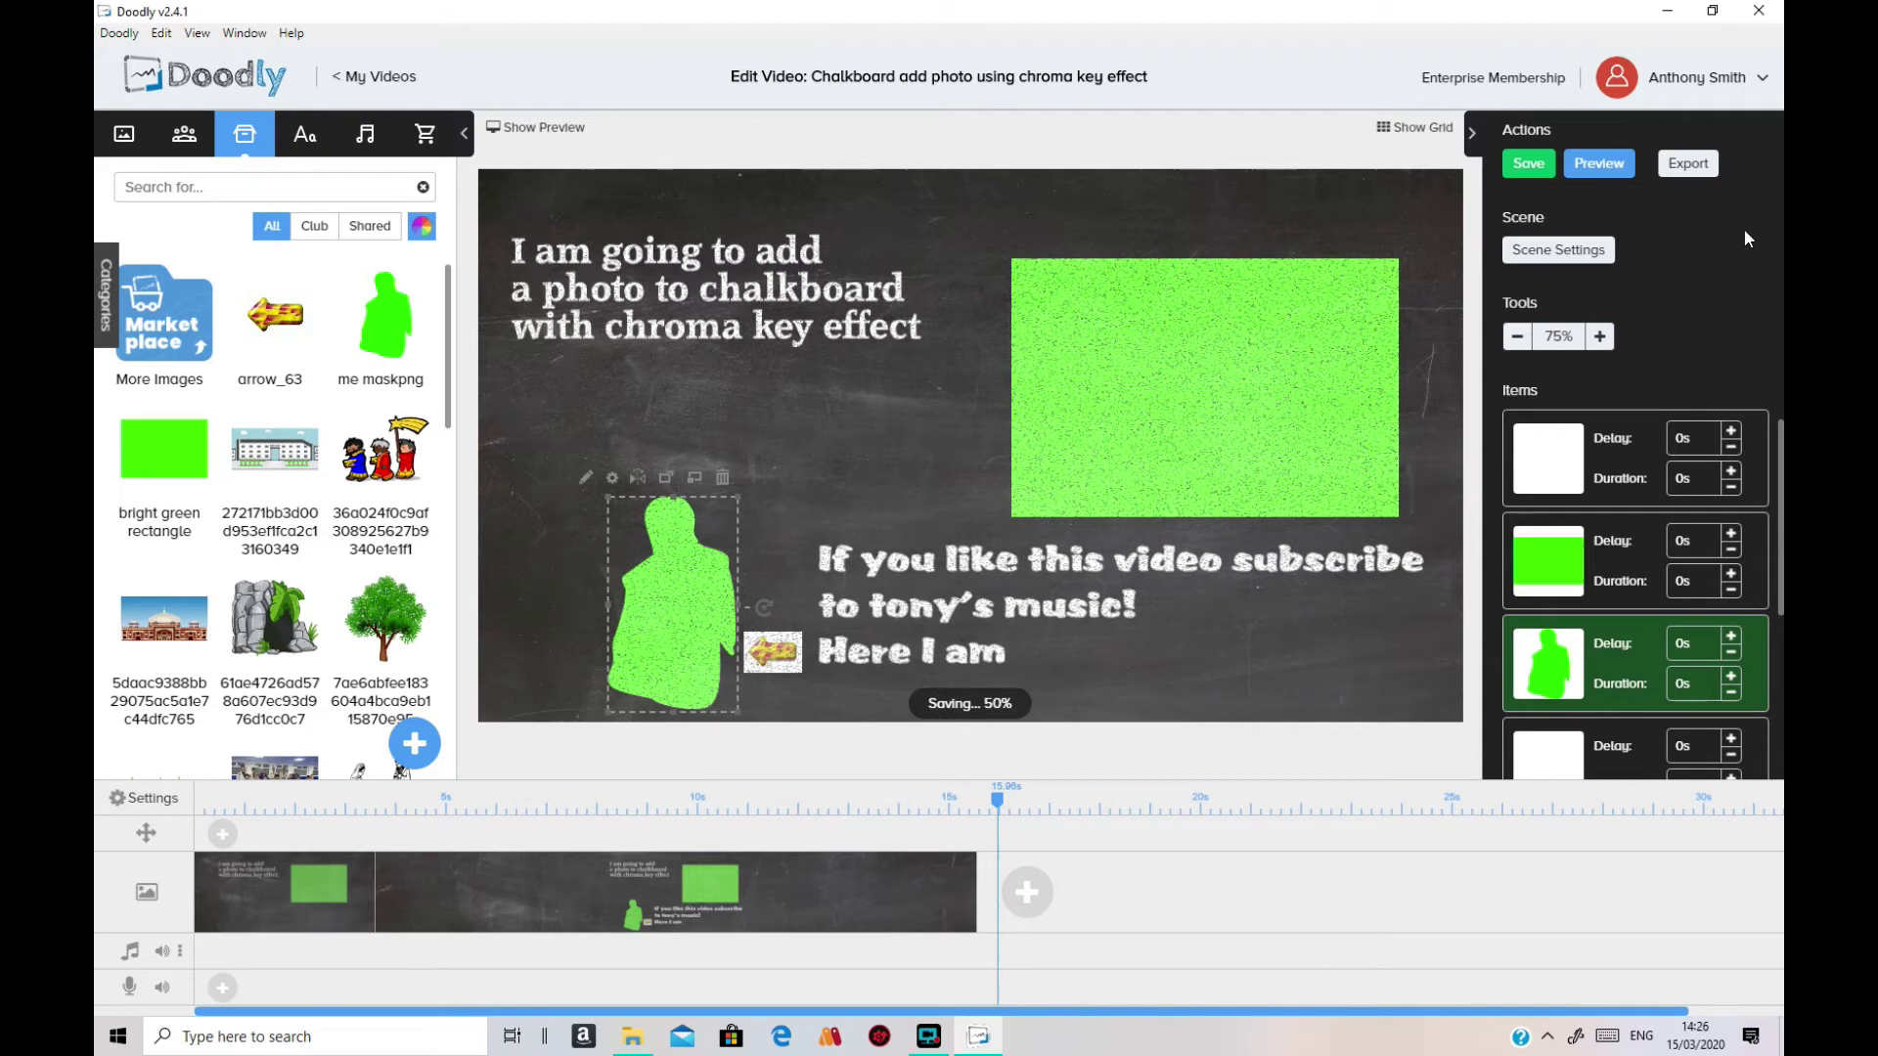
{"action": "left_click", "coordinate": [1600, 164]}
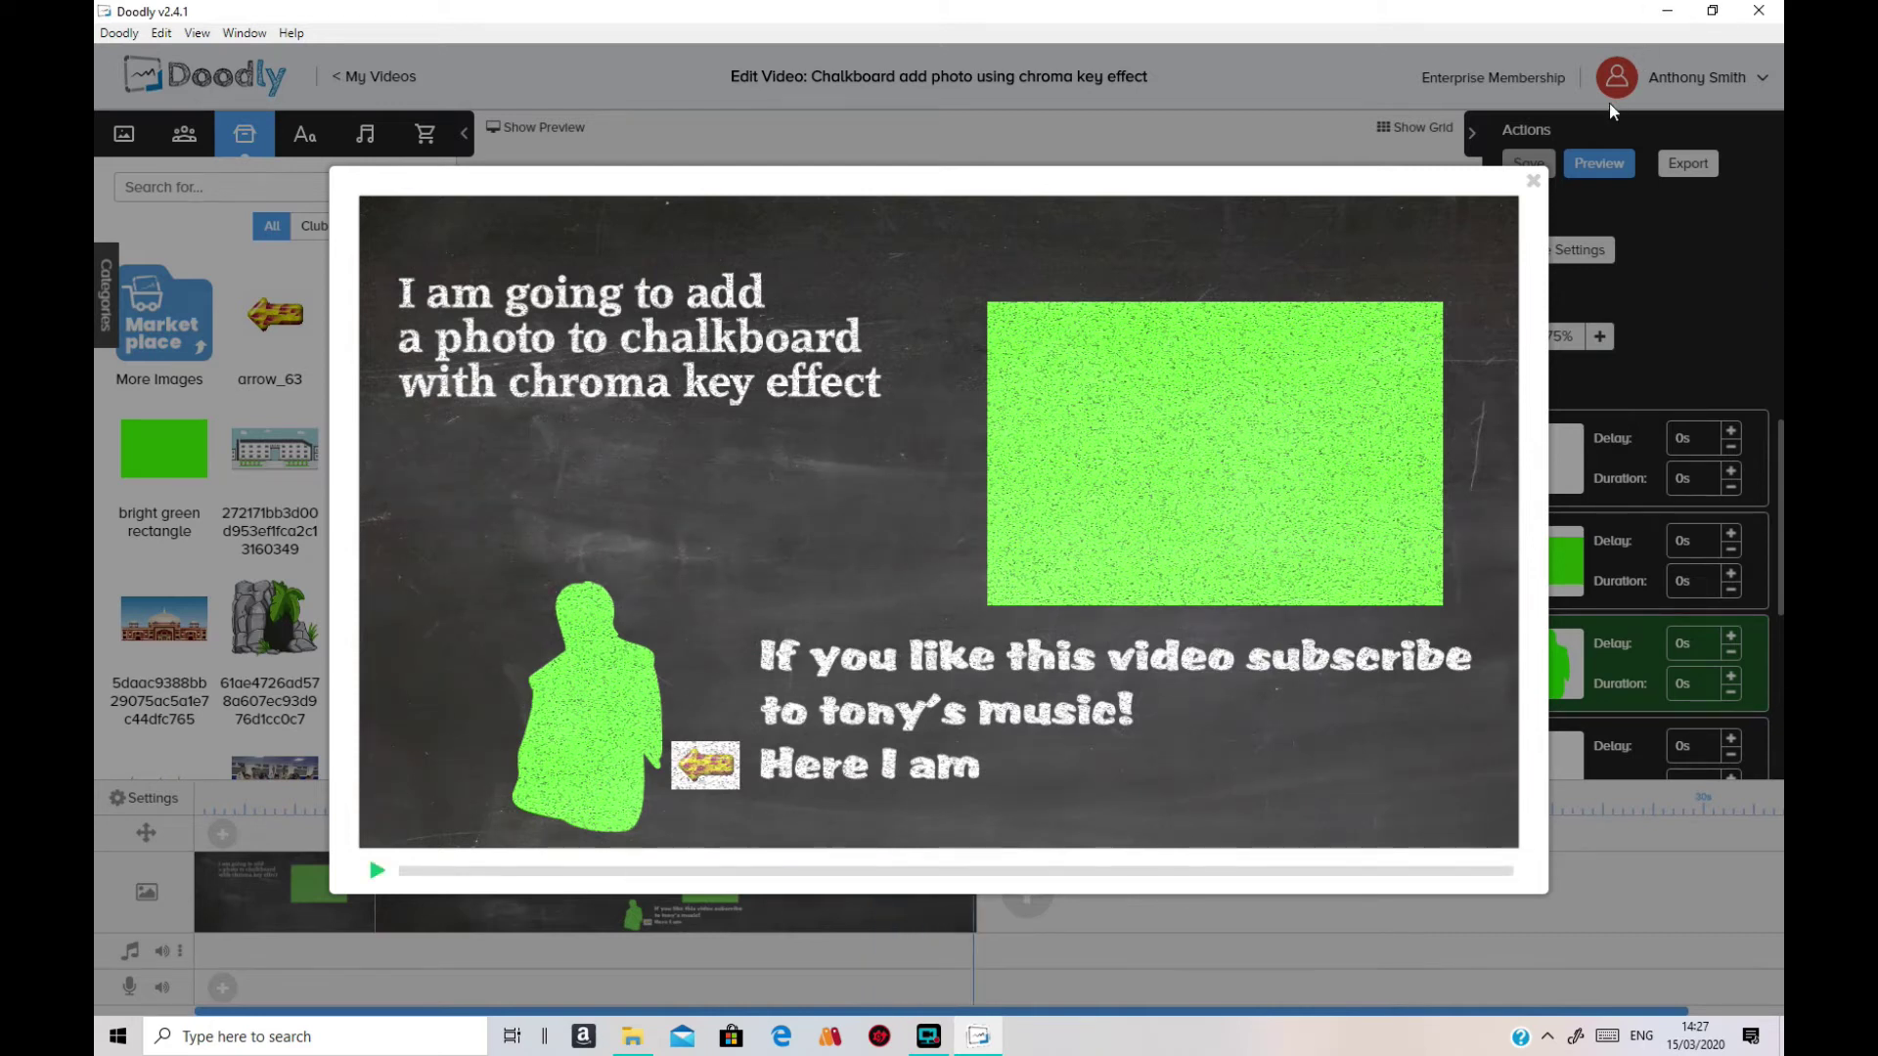
{"action": "left_click", "coordinate": [1533, 181]}
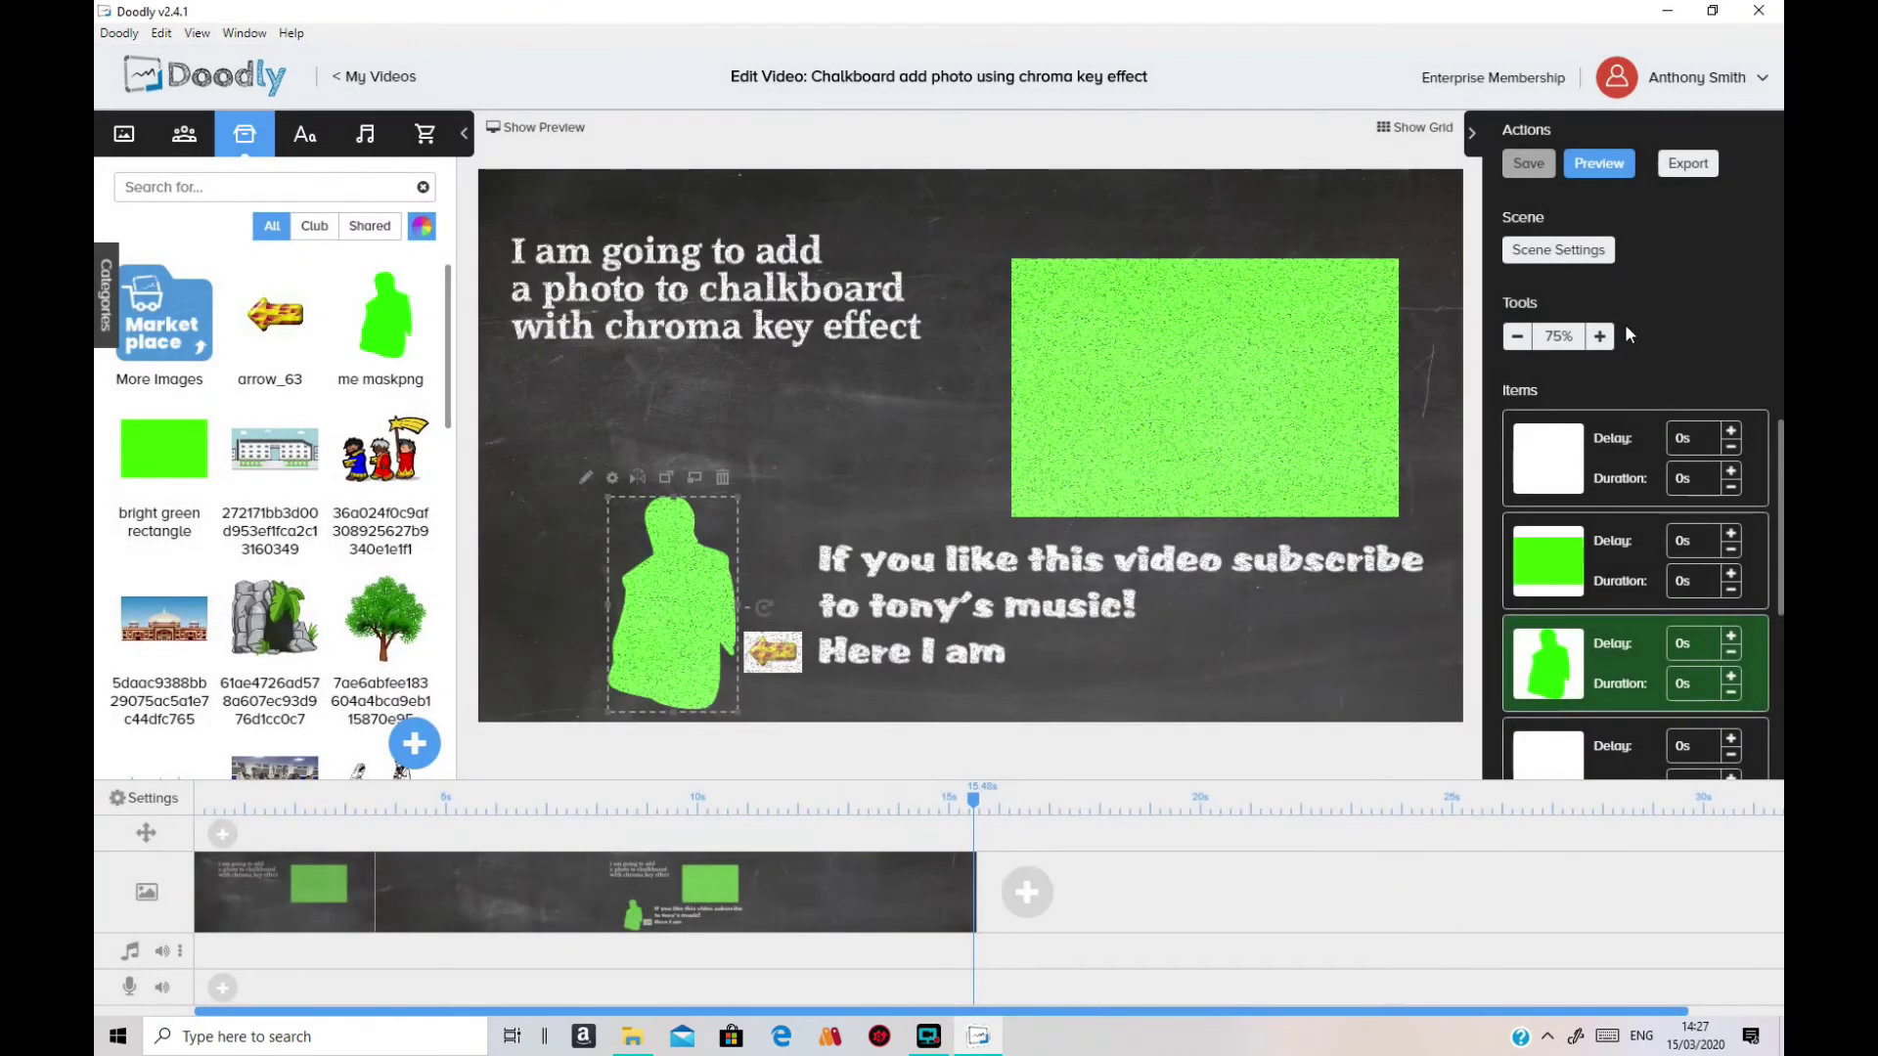
Step: Export the video as an MP4 at 1080p (1920x1080), 30 FPS and maximum quality
{"action": "left_click", "coordinate": [1685, 164]}
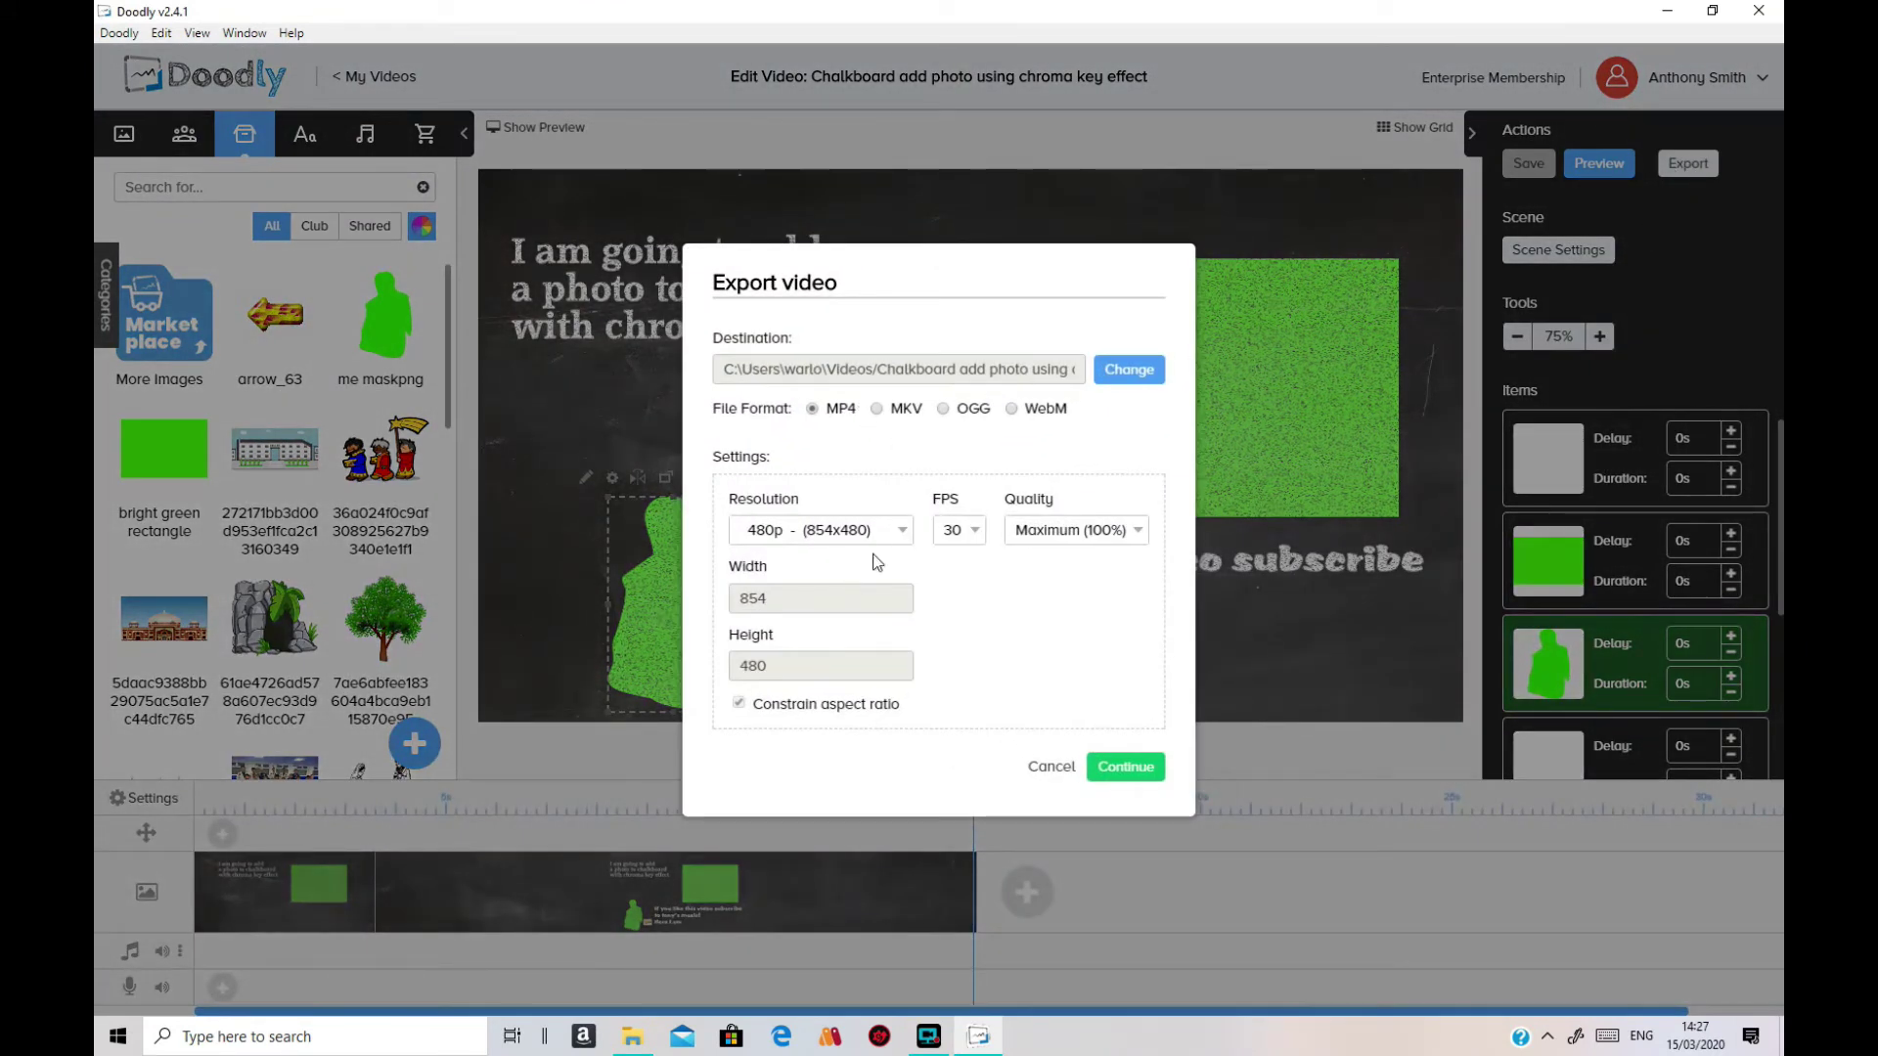
{"action": "left_click", "coordinate": [905, 538]}
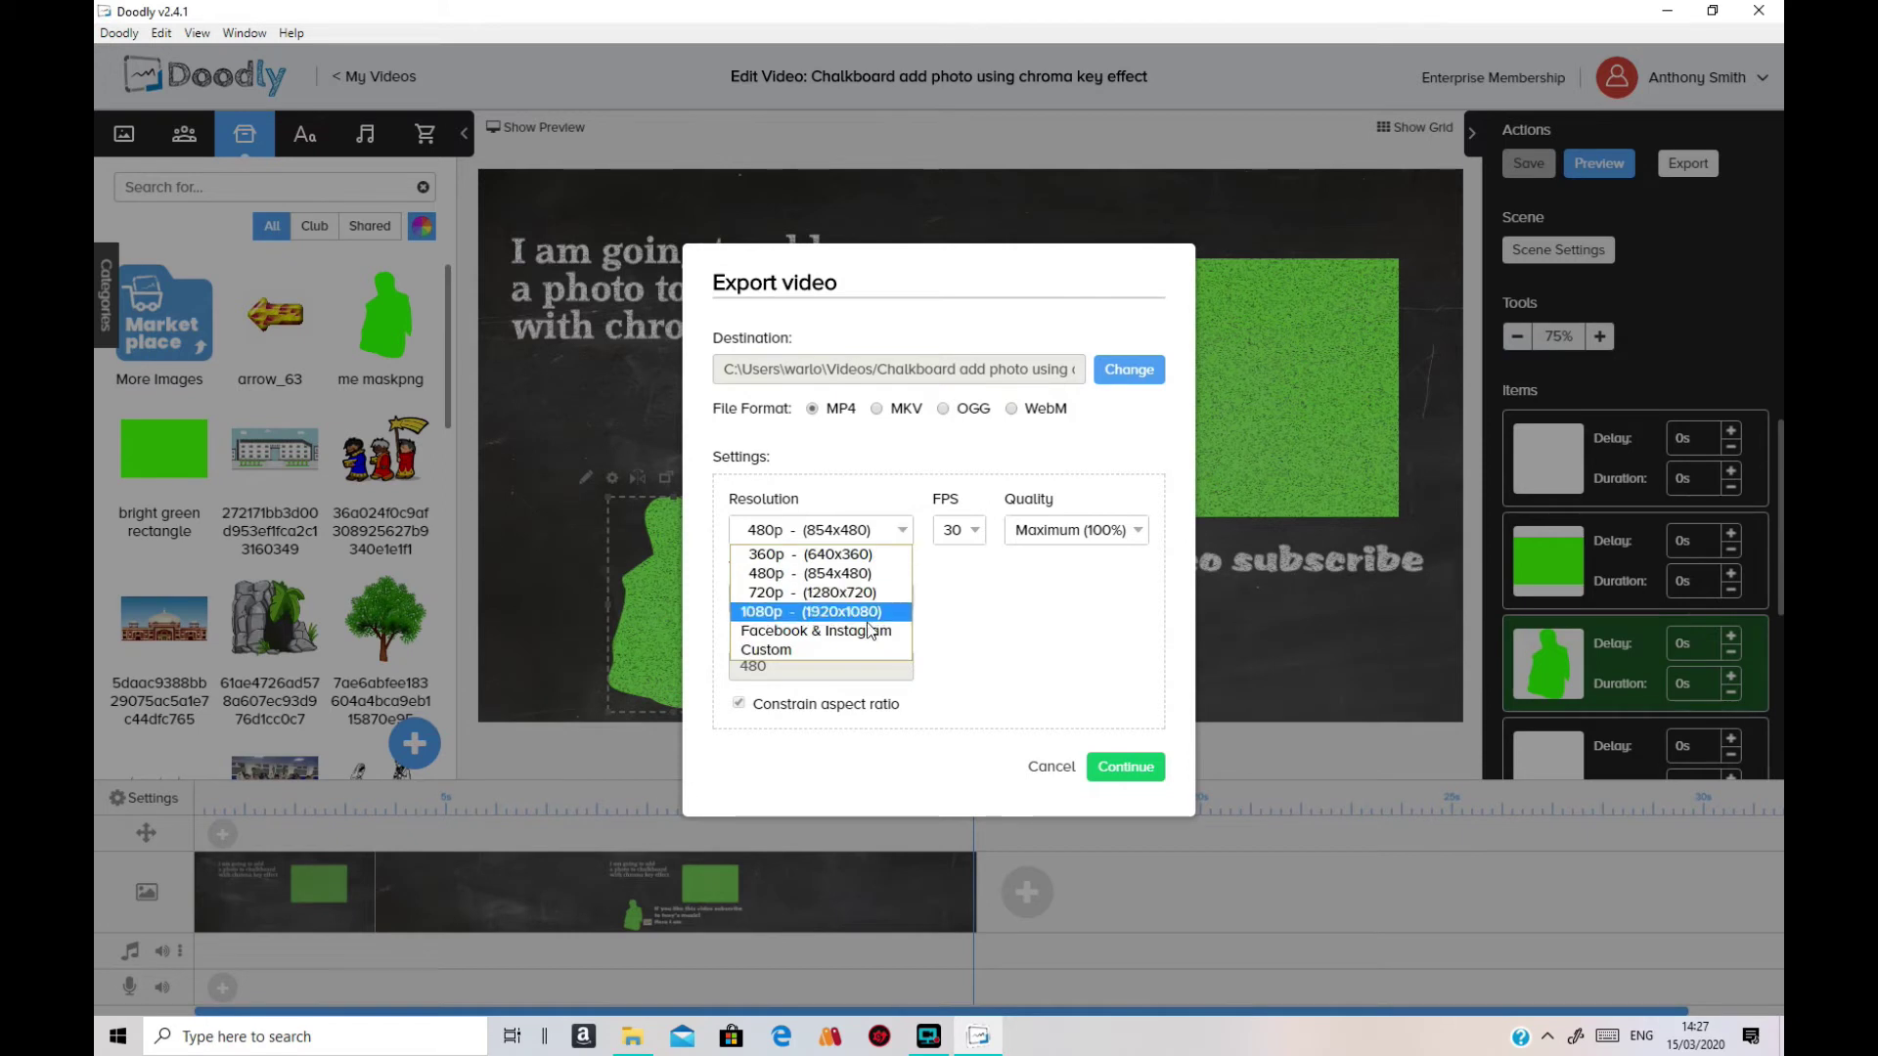
{"action": "left_click", "coordinate": [861, 619]}
{"action": "left_click", "coordinate": [1135, 771]}
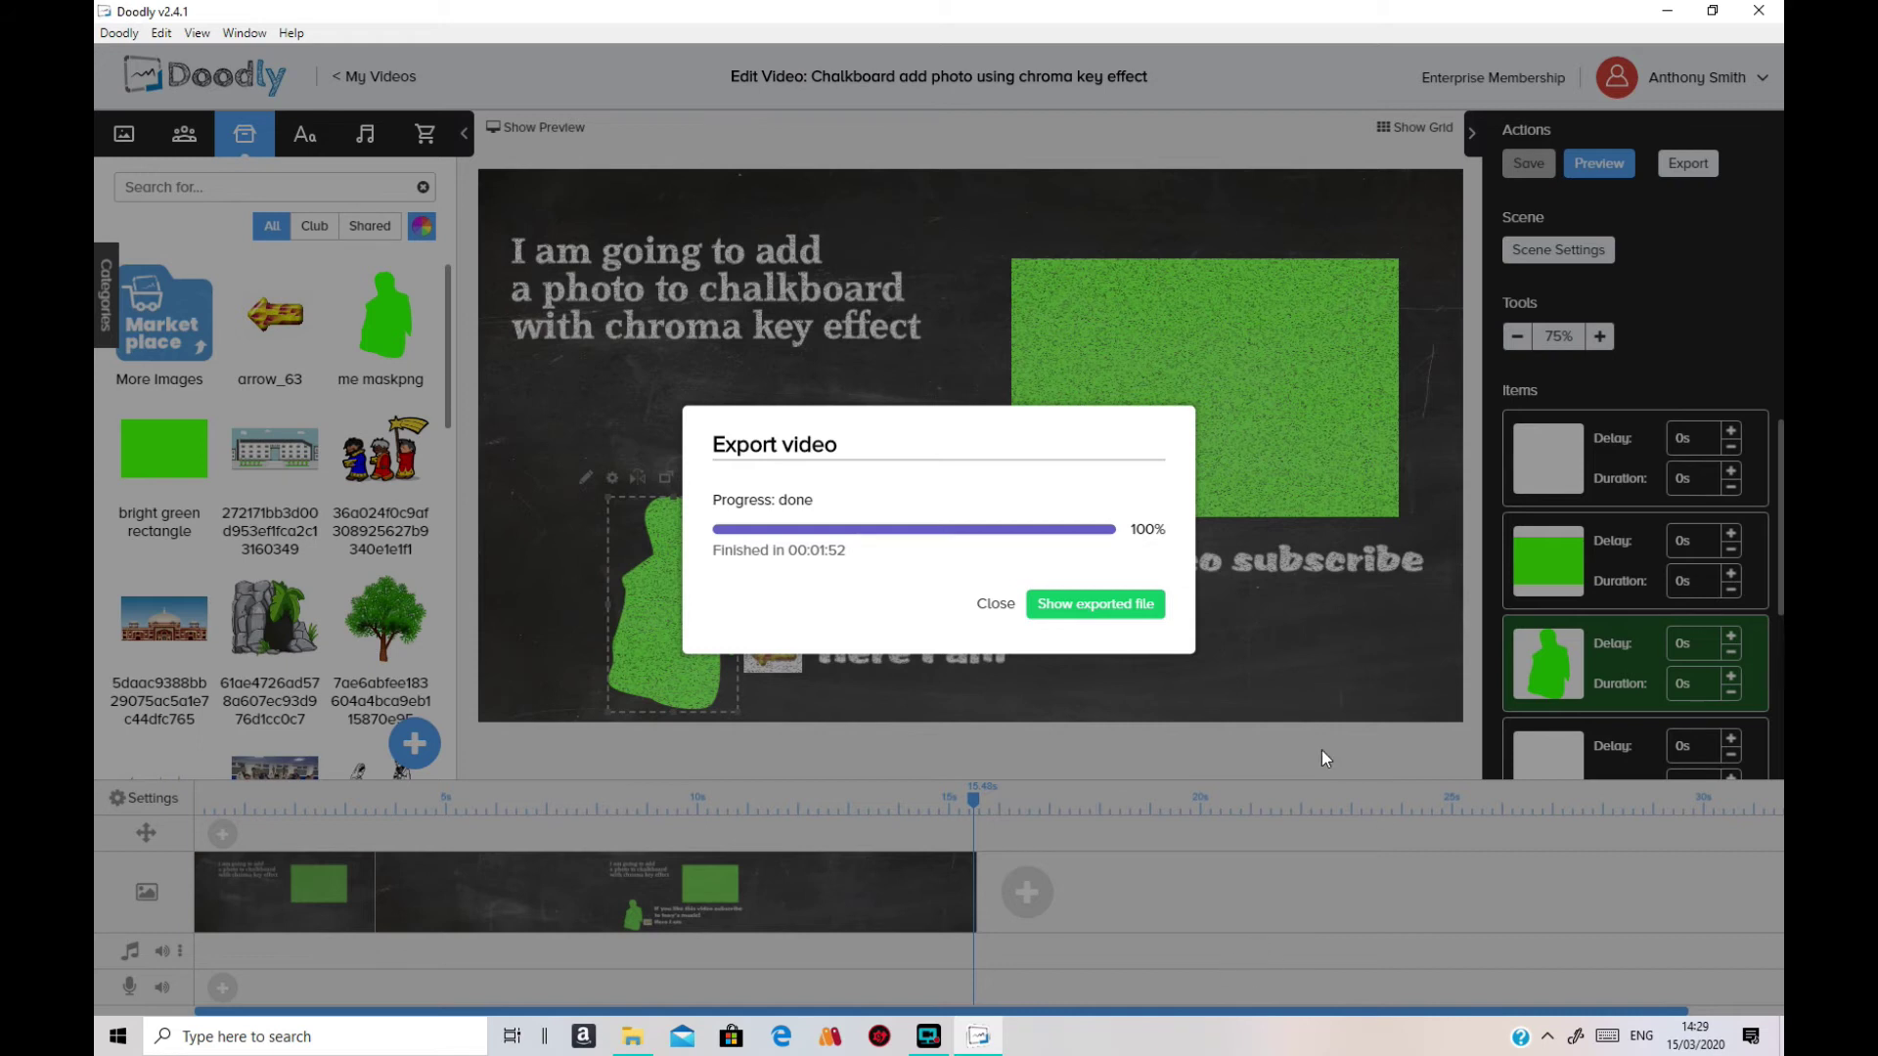
Step: Show the exported file, copy "Chalkboard add photo using chroma key effect.mp4" from the Videos folder, and close the folder and export dialog
{"action": "left_click", "coordinate": [1135, 604]}
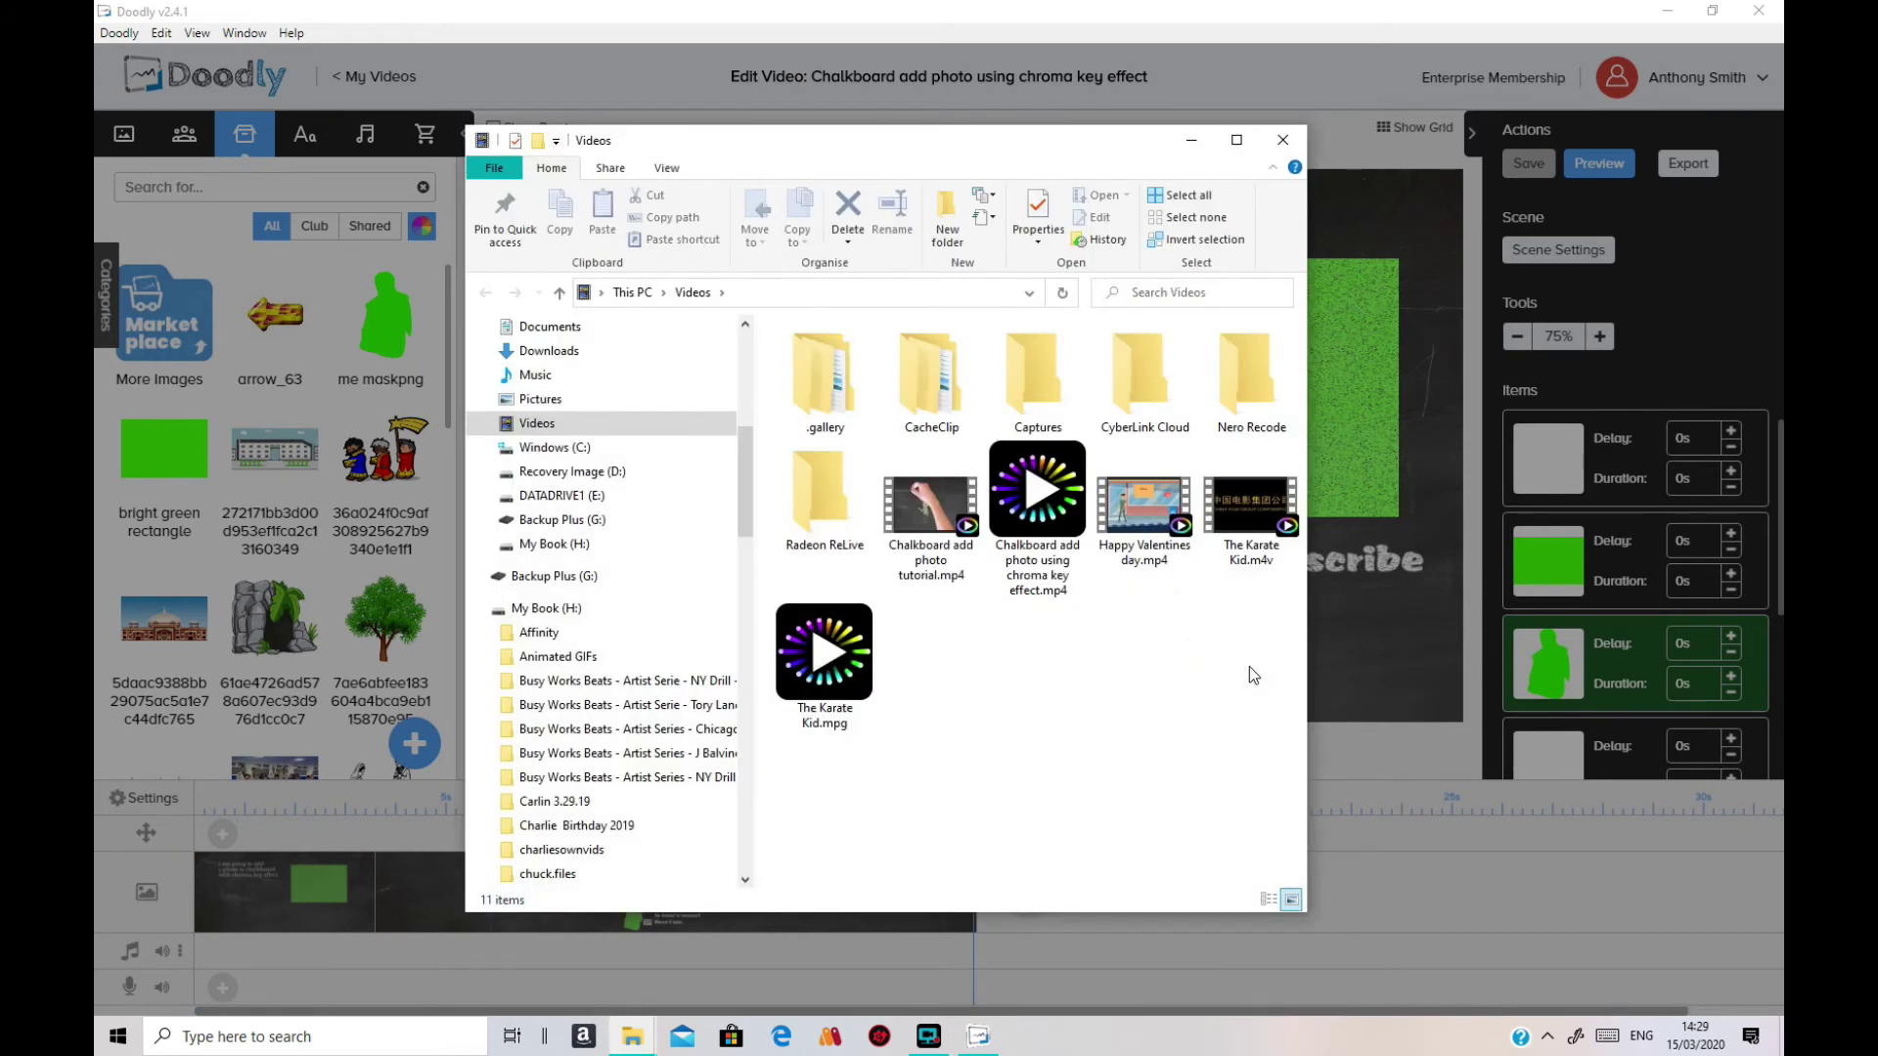
{"action": "left_click", "coordinate": [1029, 506]}
{"action": "right_click", "coordinate": [1029, 507]}
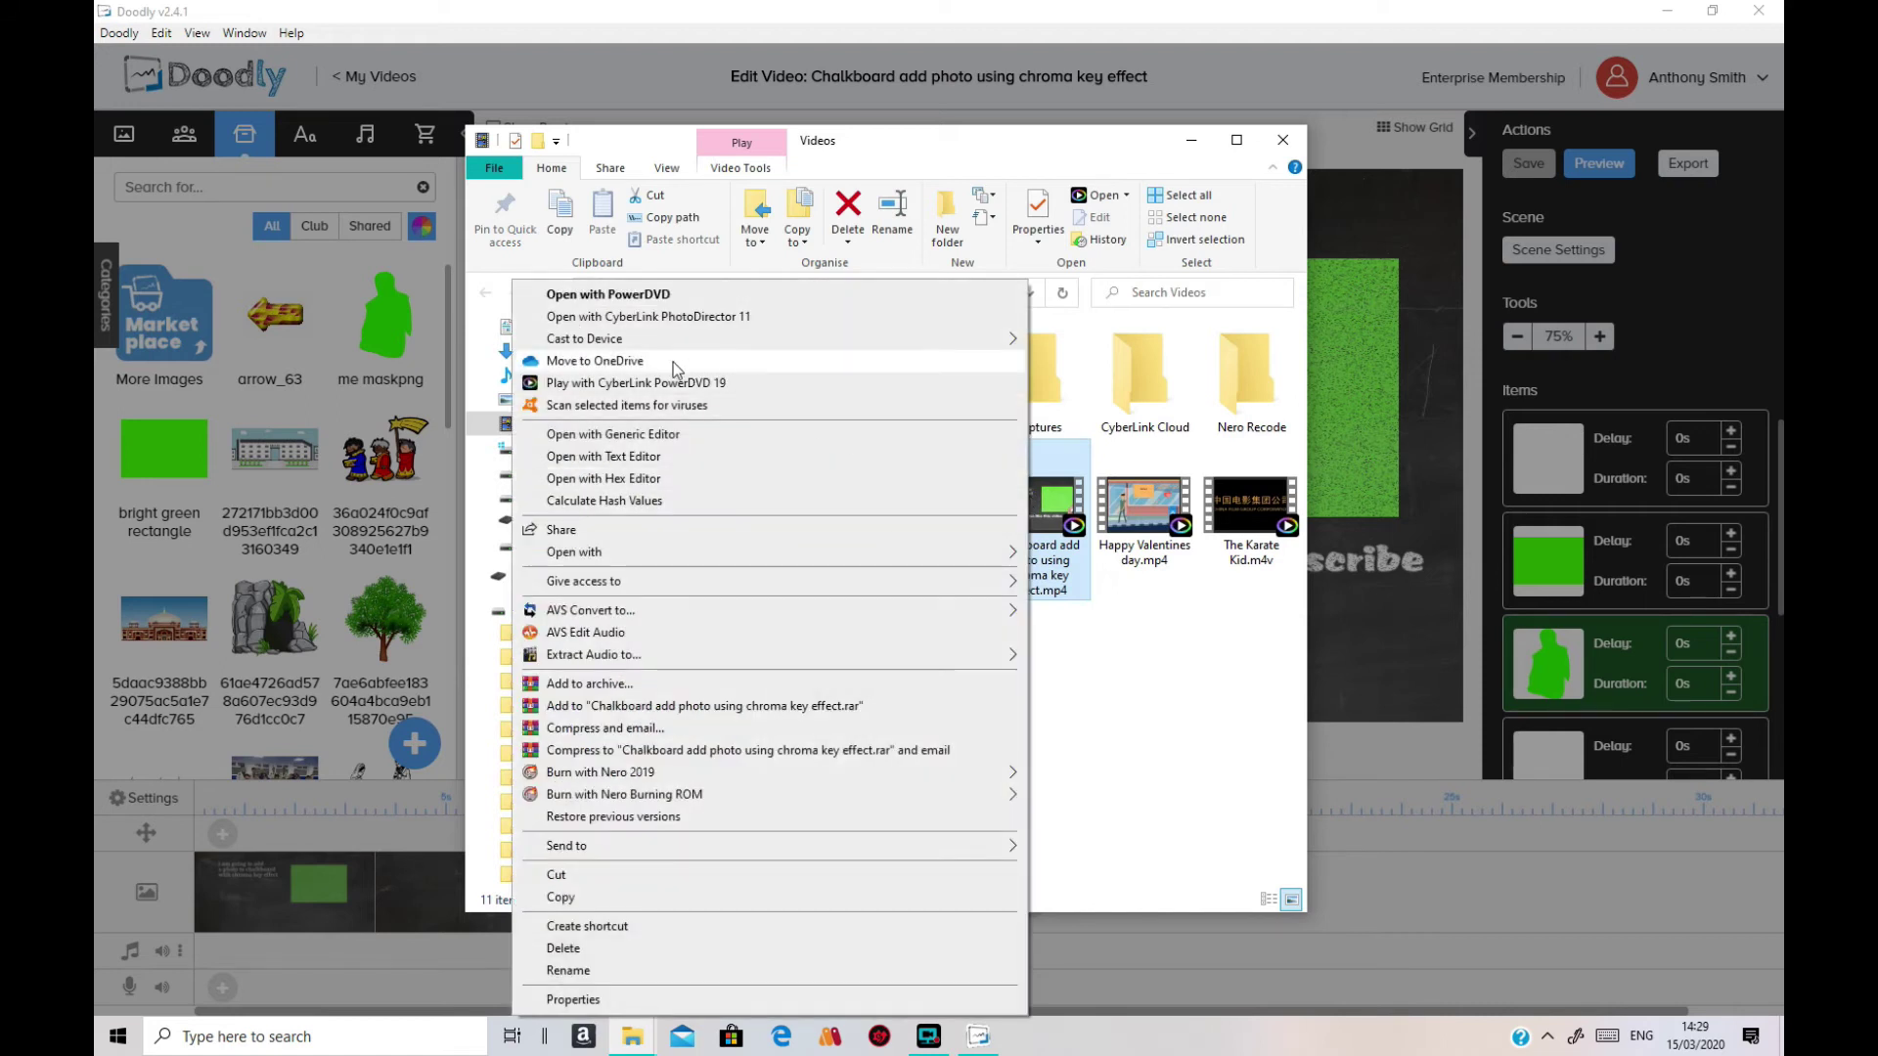
{"action": "left_click", "coordinate": [637, 900]}
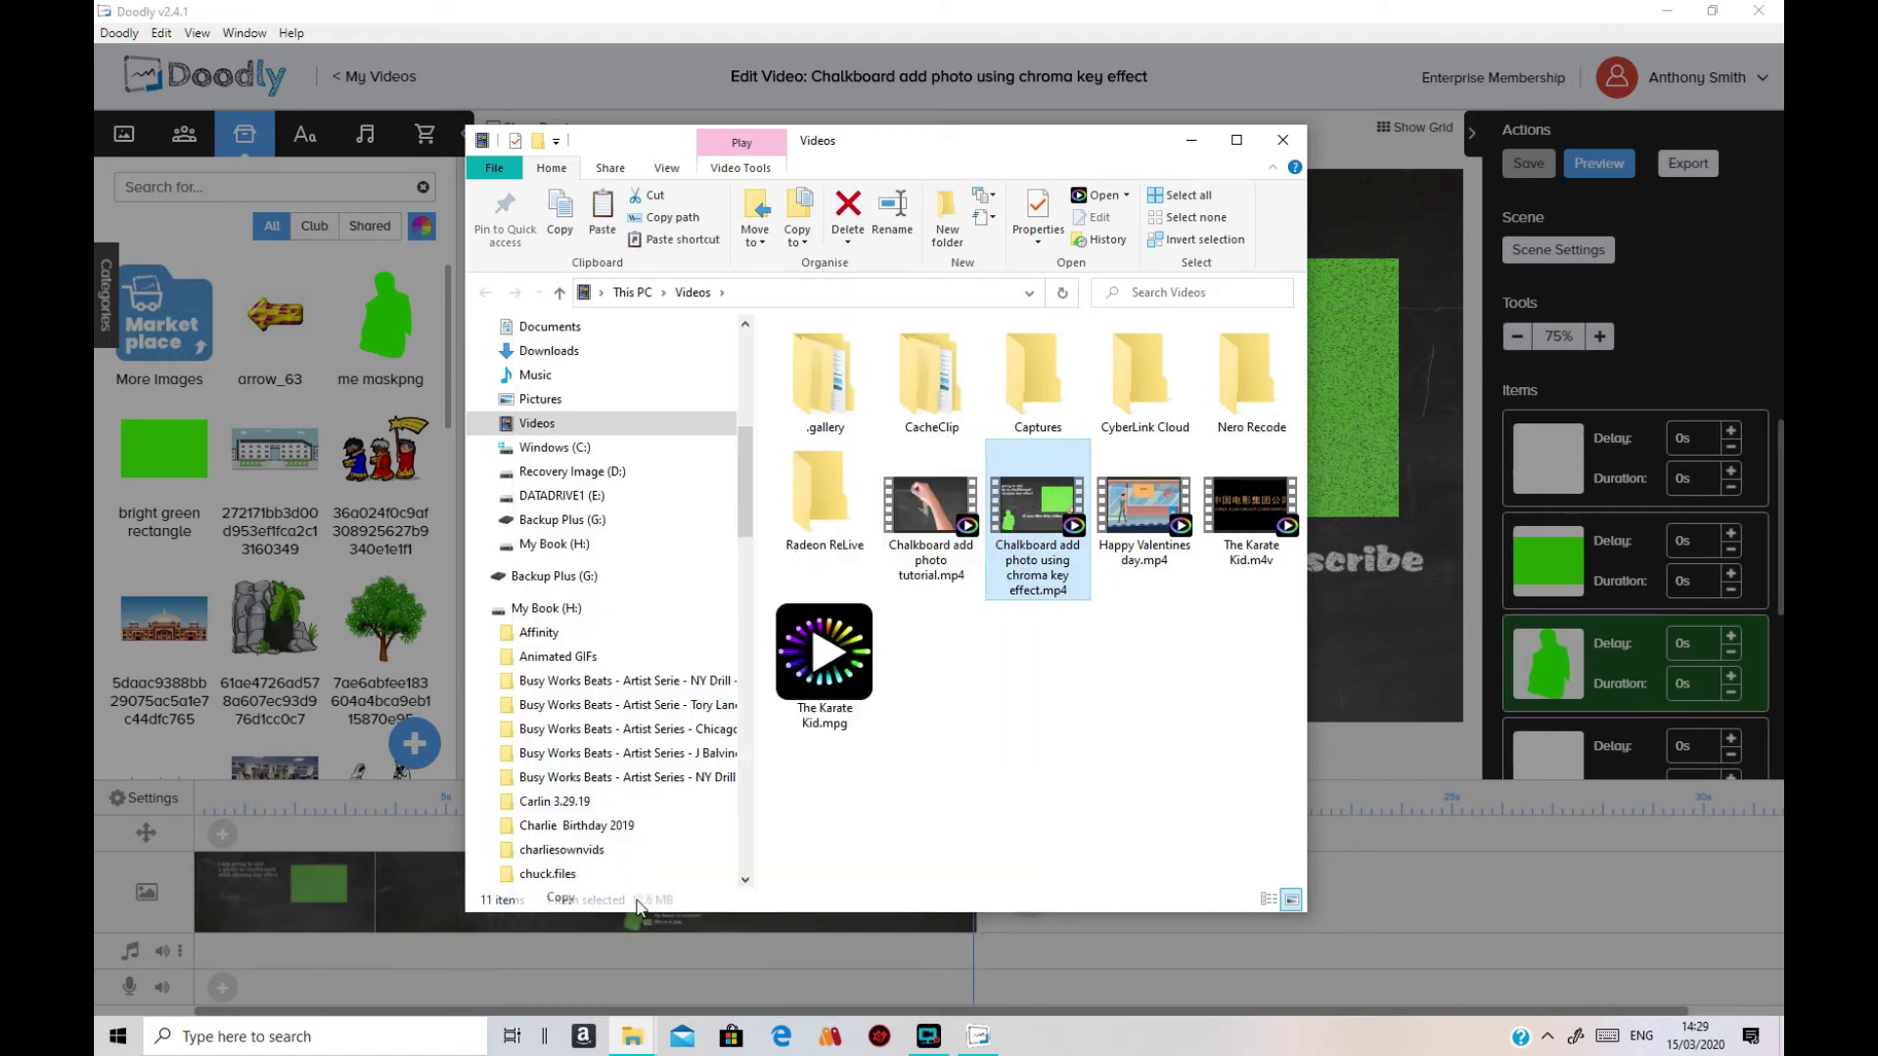
{"action": "left_click", "coordinate": [1281, 140]}
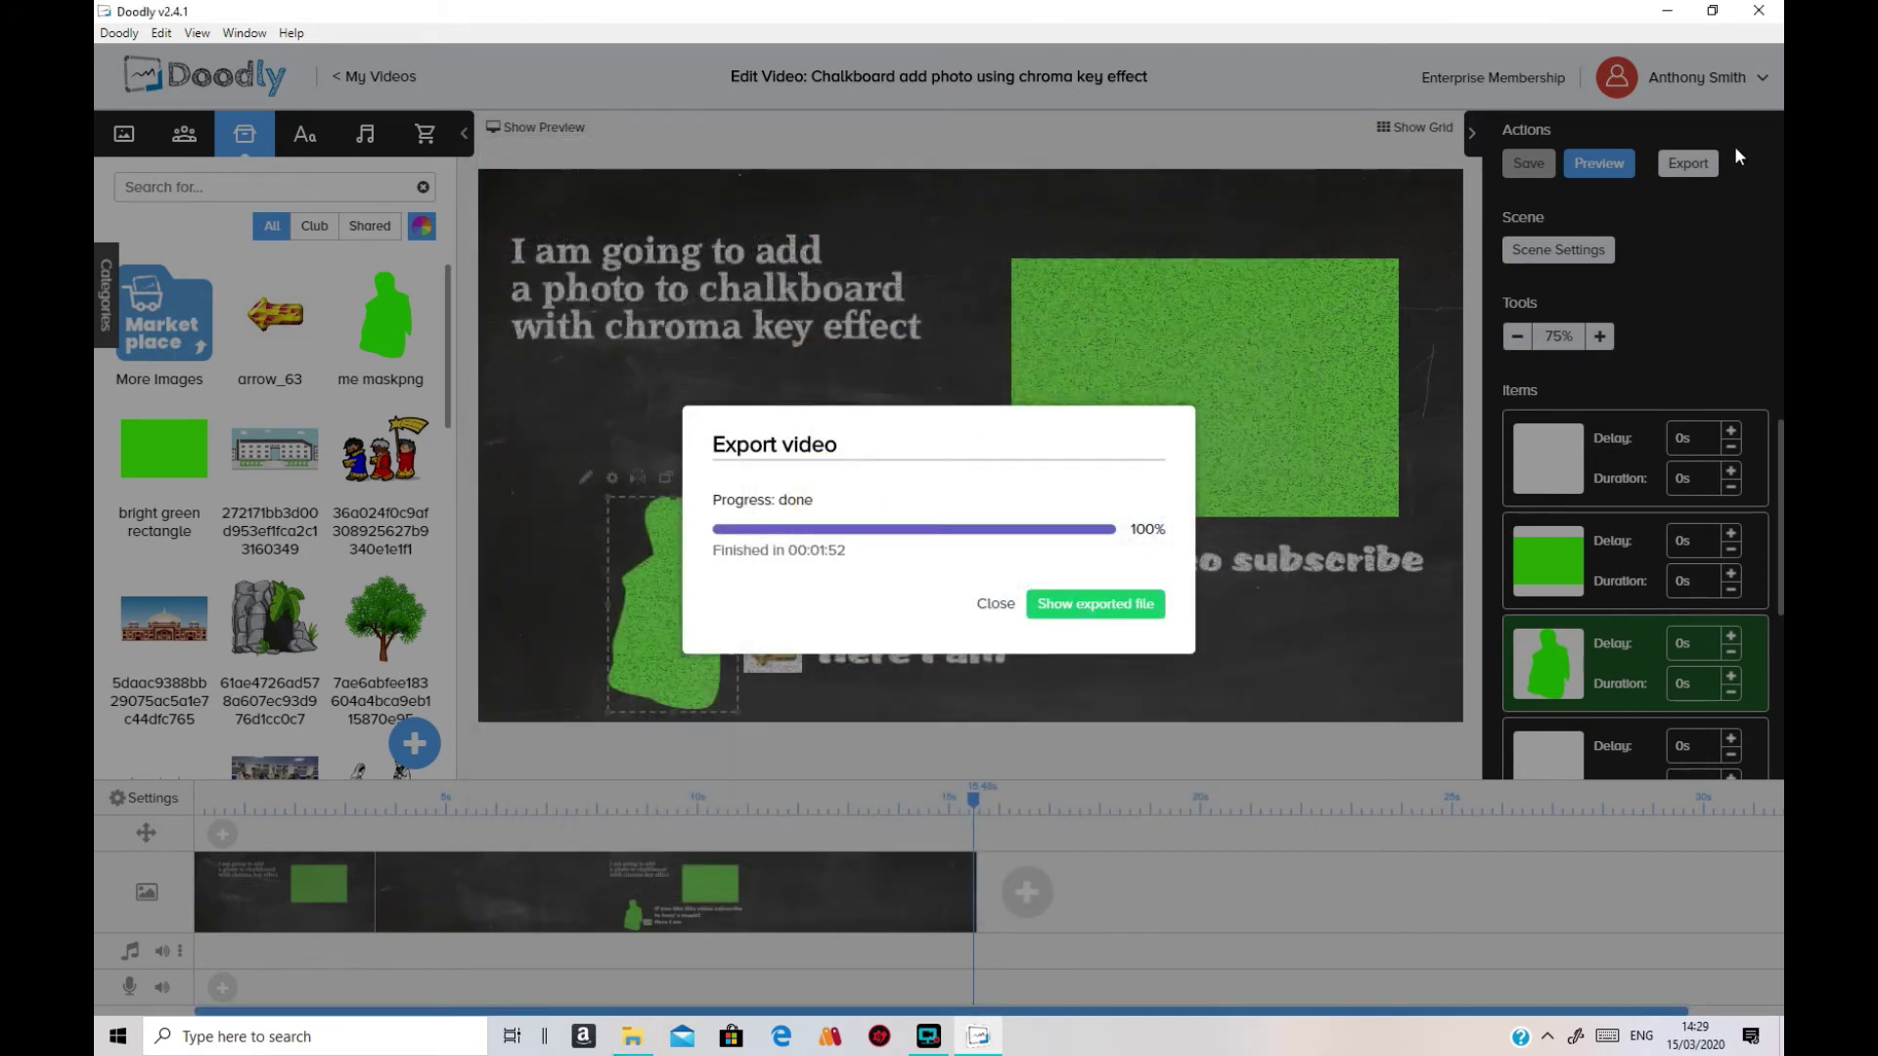
{"action": "left_click", "coordinate": [995, 604]}
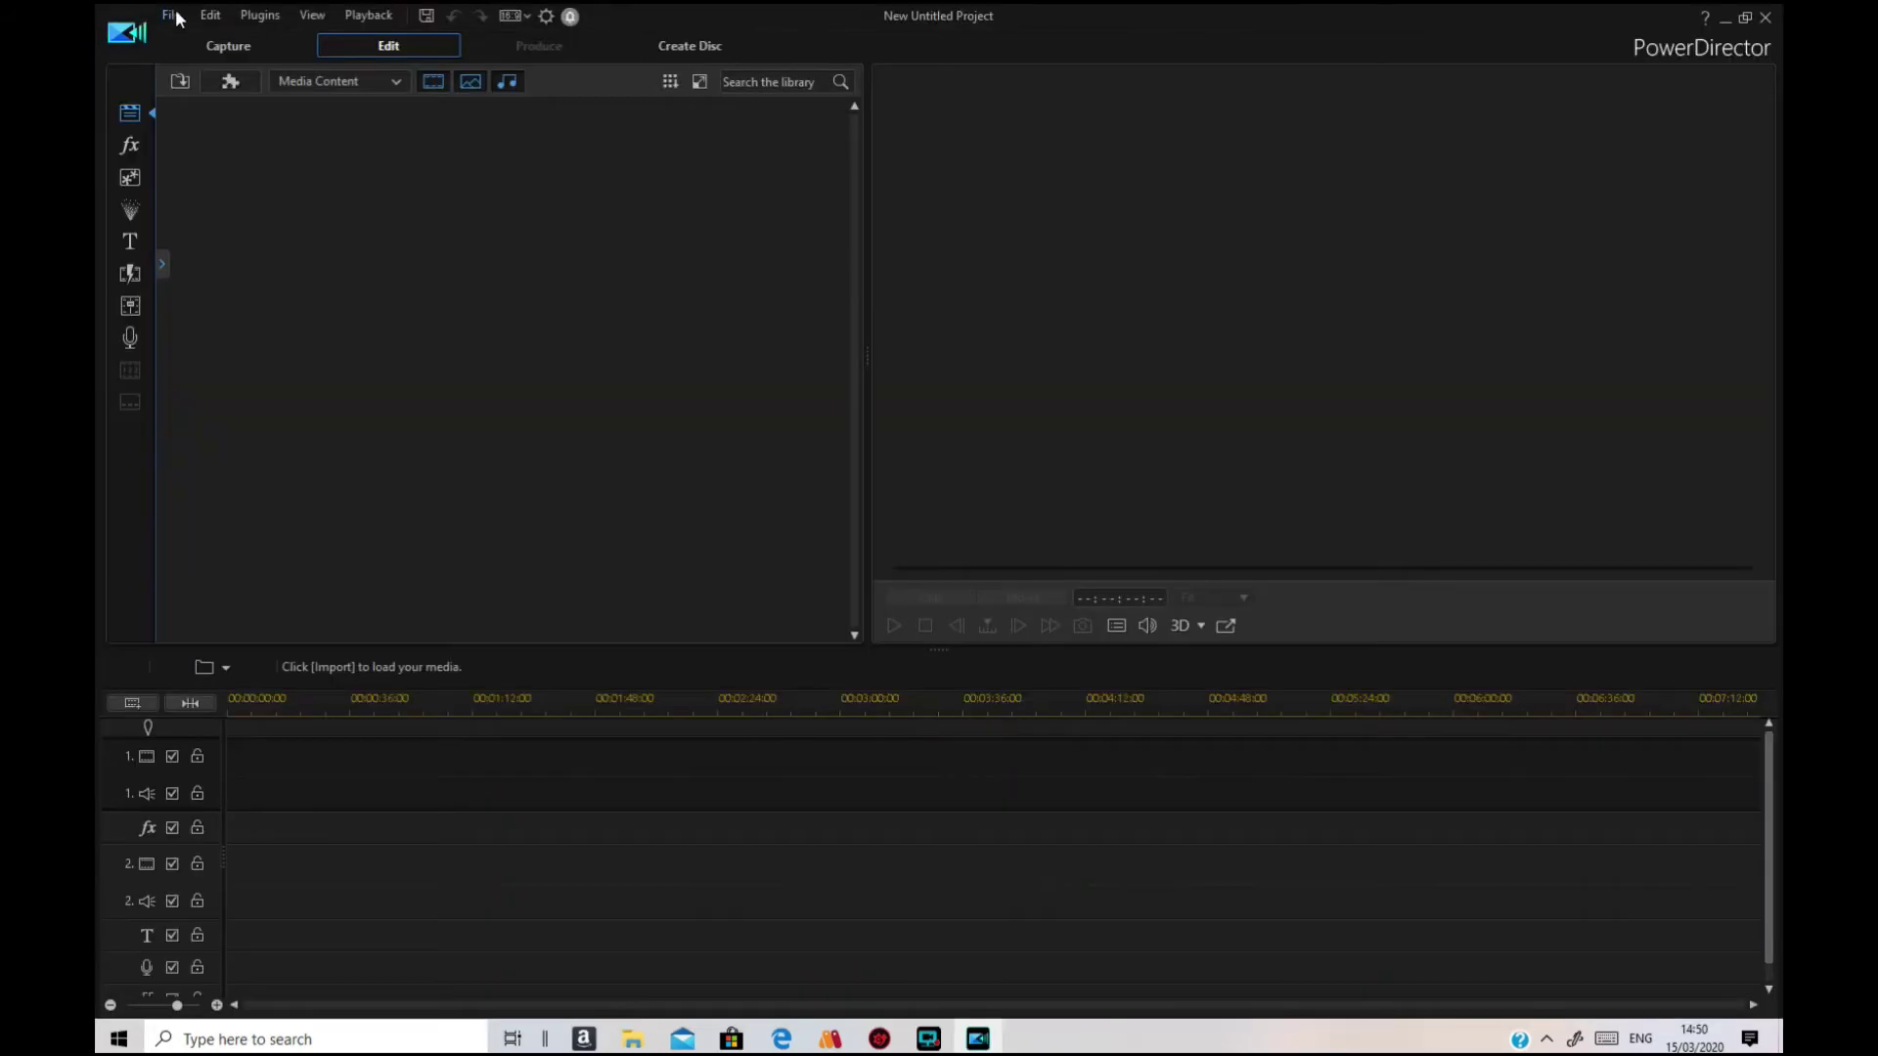
Step: In PowerDirector, import the temple photo p0323261.jpg from the PHOTOS\REGindia folder on DATADRIVE1 (E:) into the media library
{"action": "right_click", "coordinate": [416, 222]}
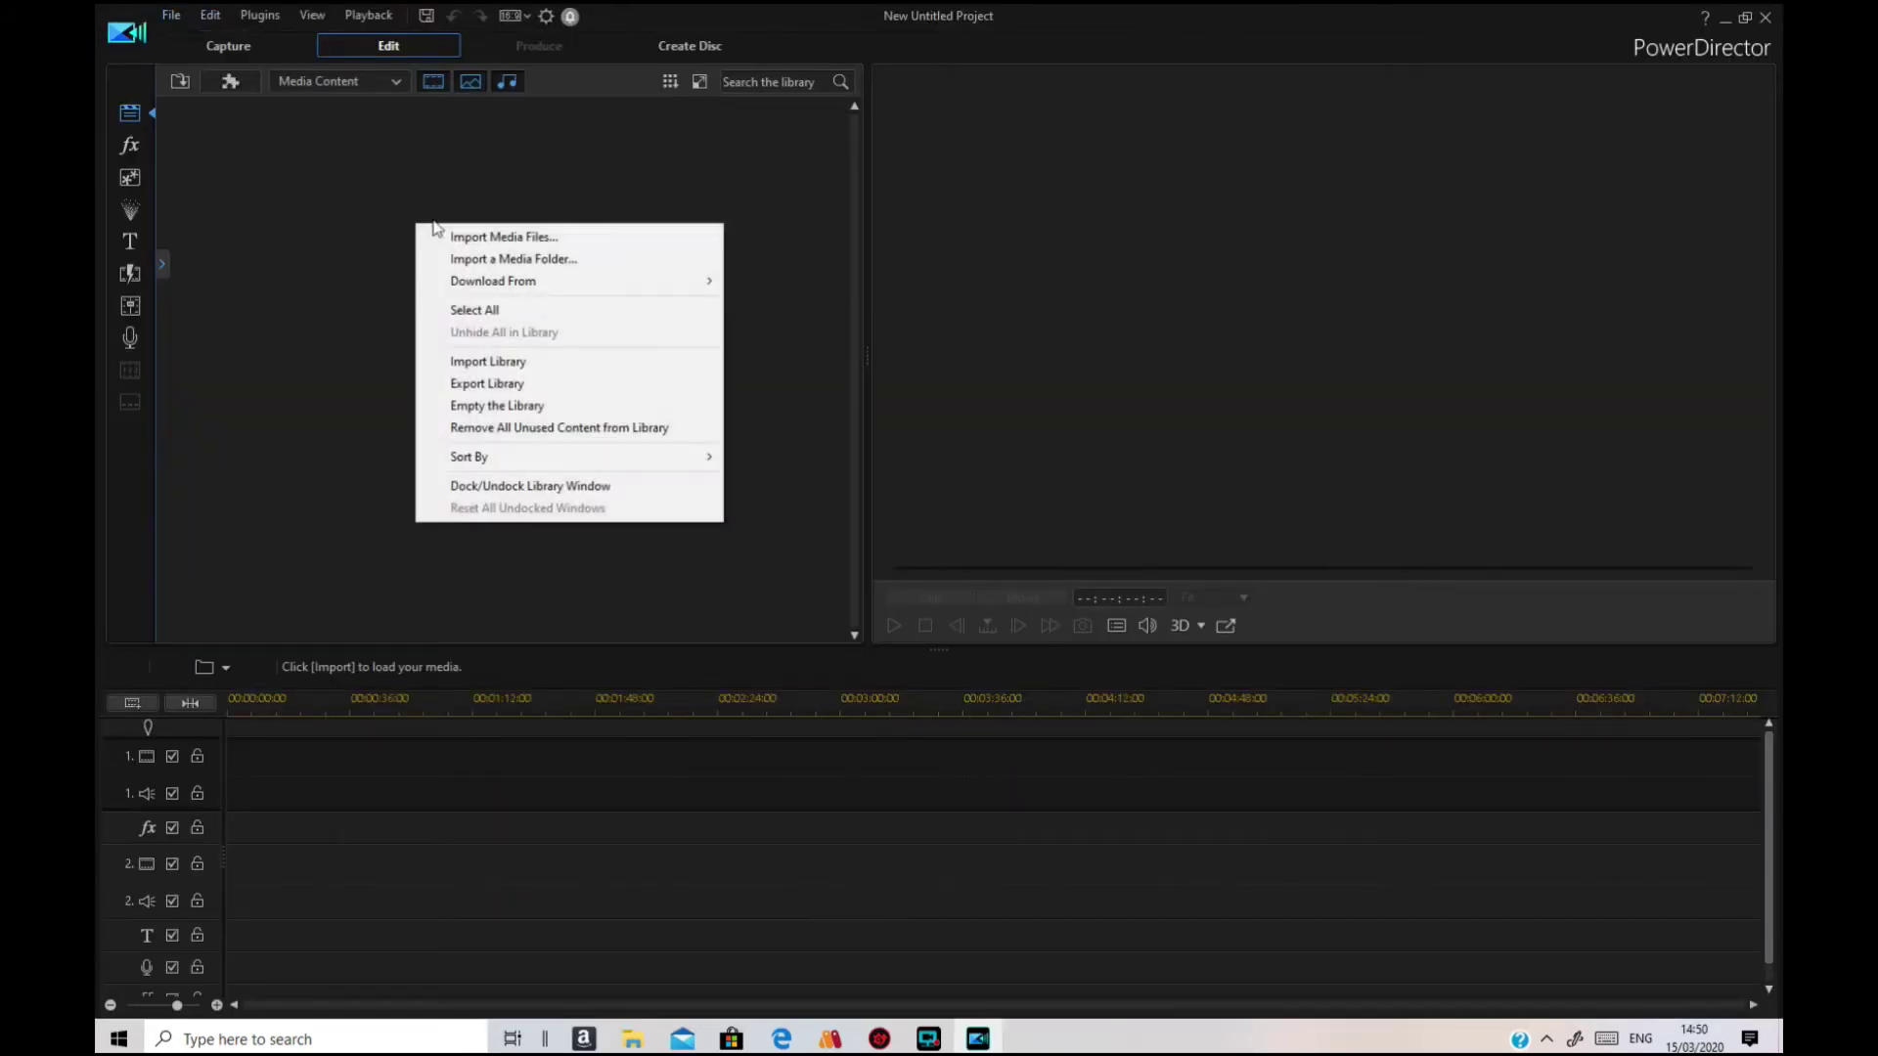
{"action": "left_click", "coordinate": [519, 239]}
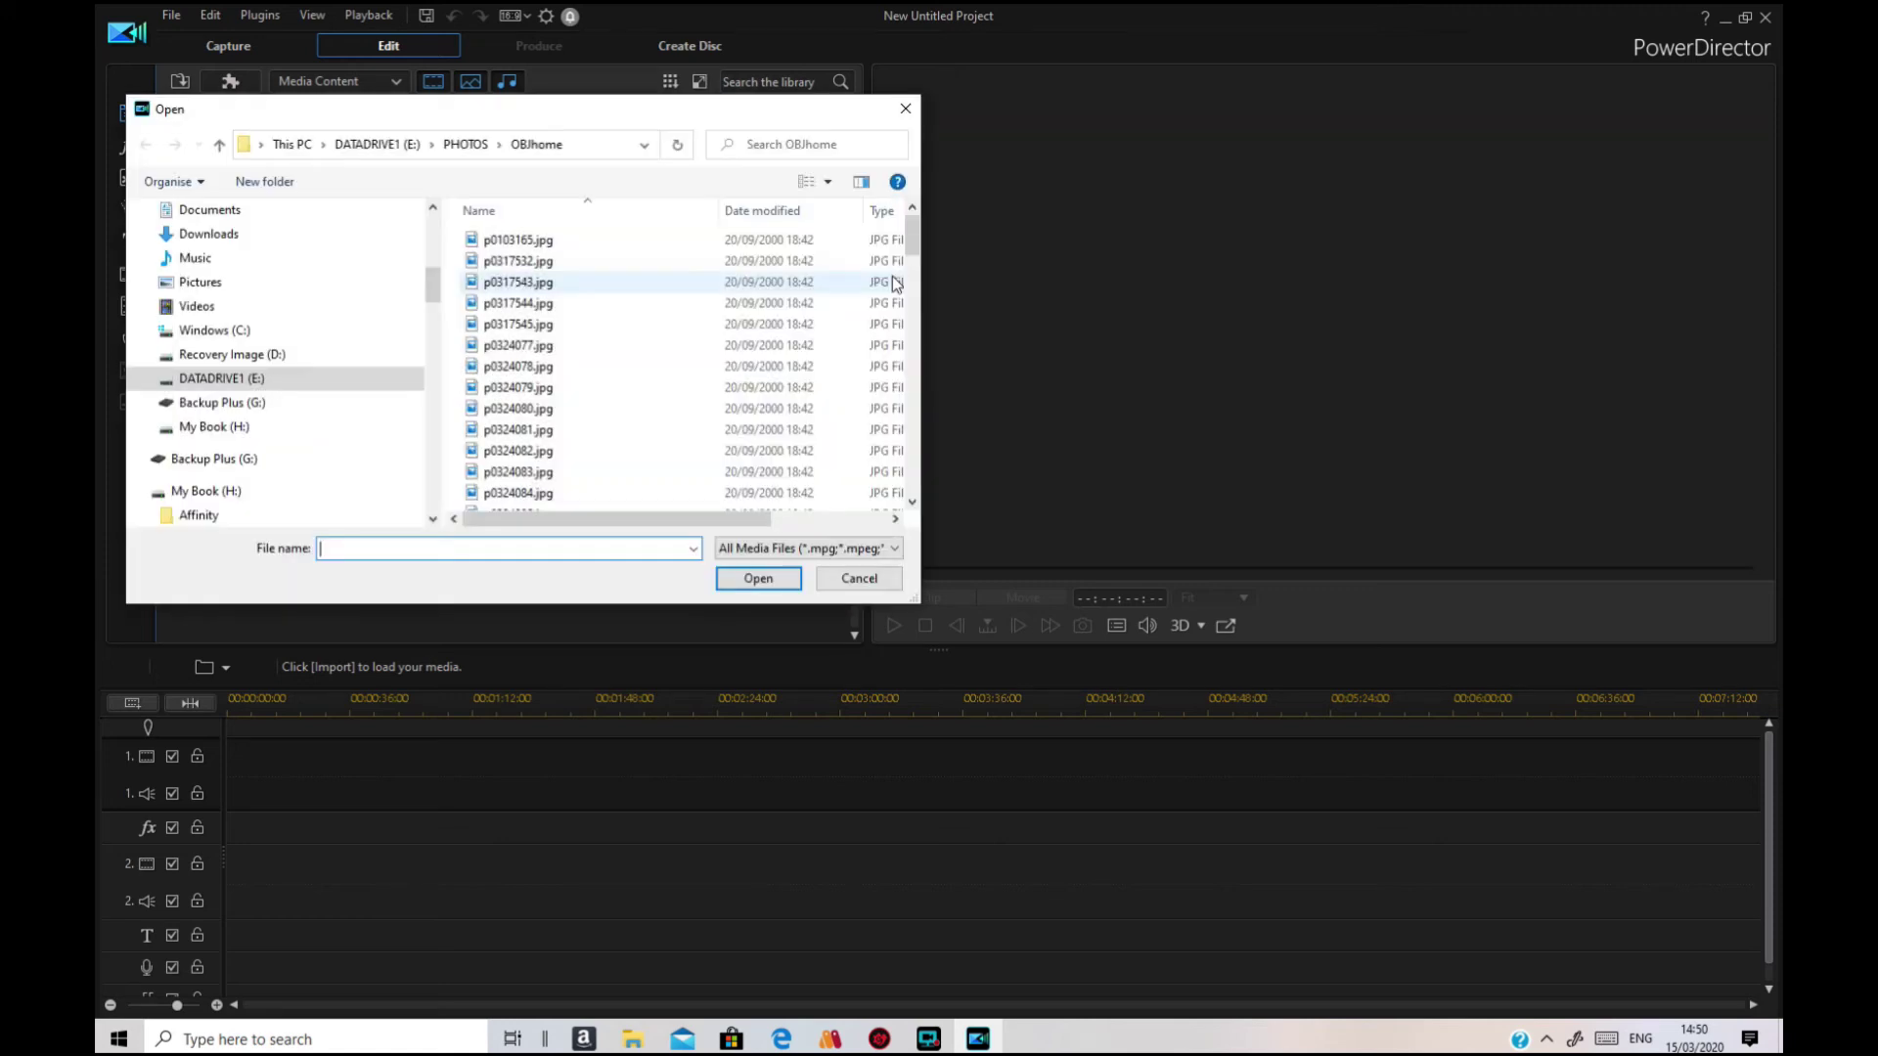
{"action": "left_click", "coordinate": [476, 150]}
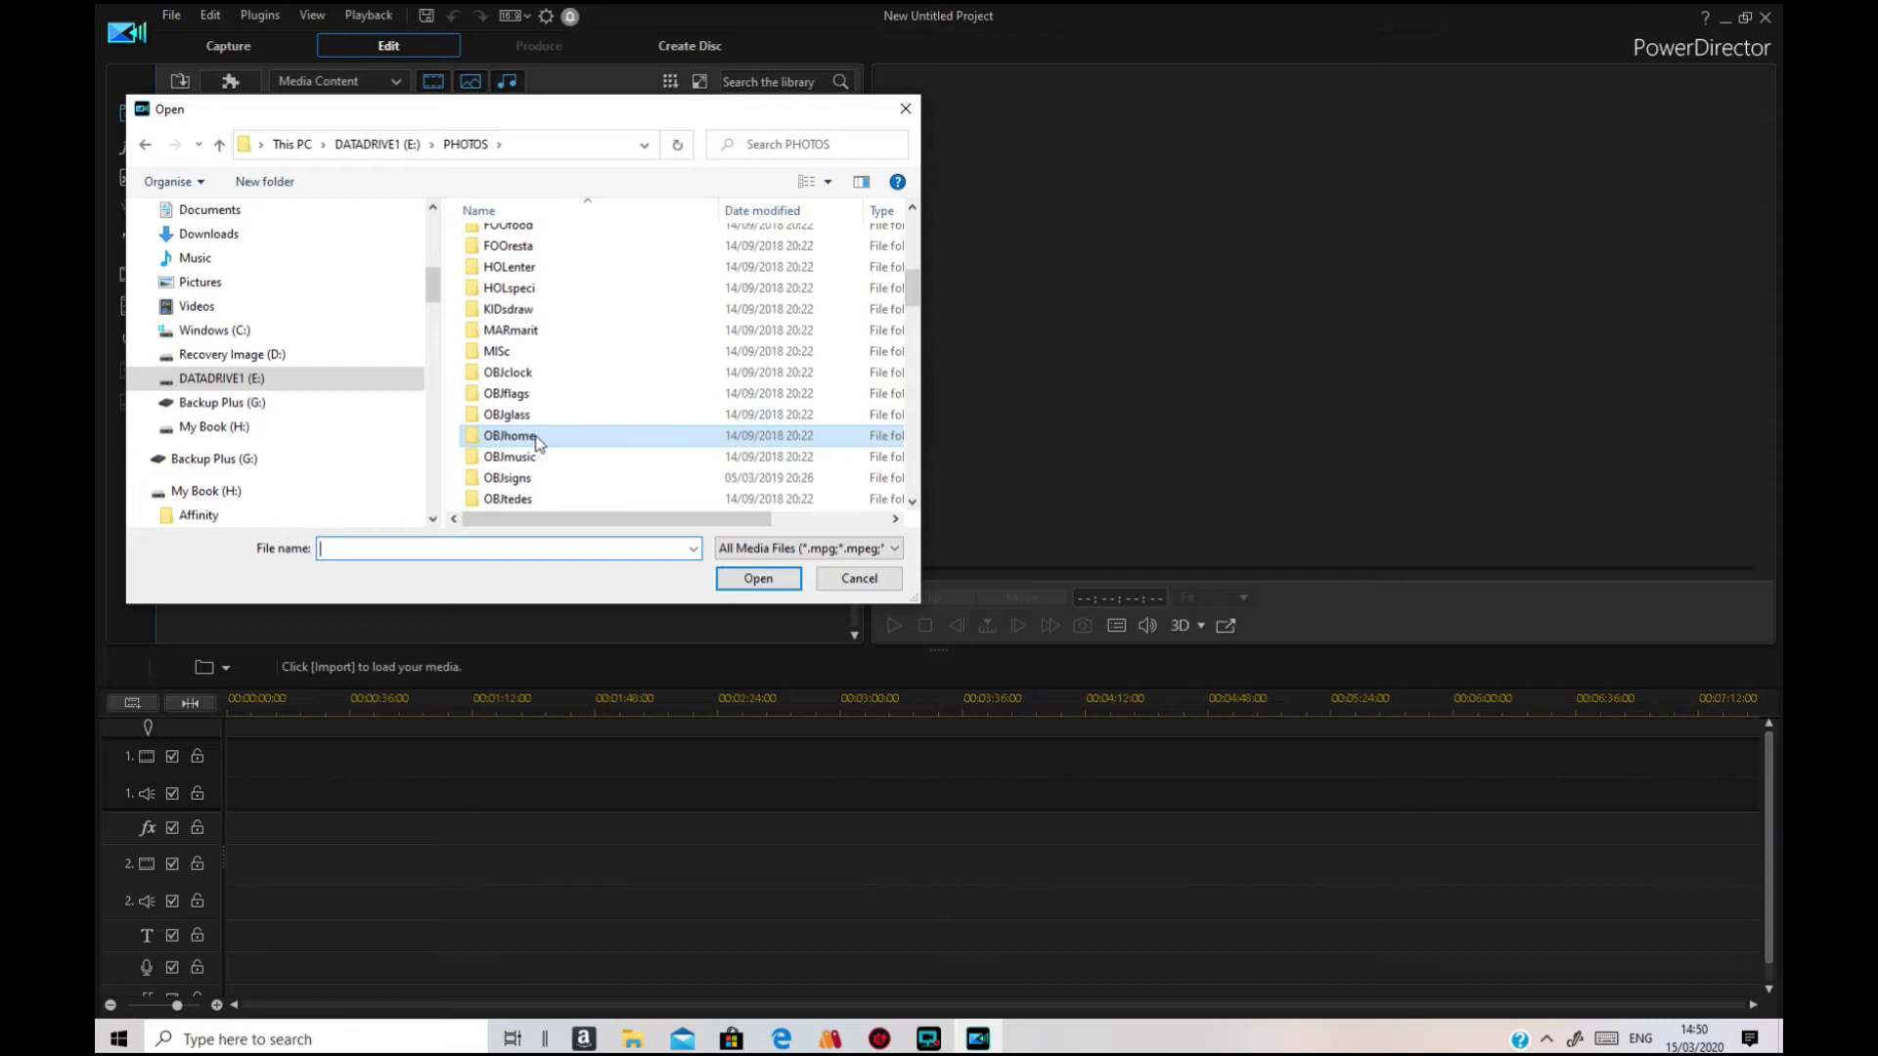
{"action": "scroll", "coordinate": [551, 436], "scroll_direction": "down", "scroll_amount": 5}
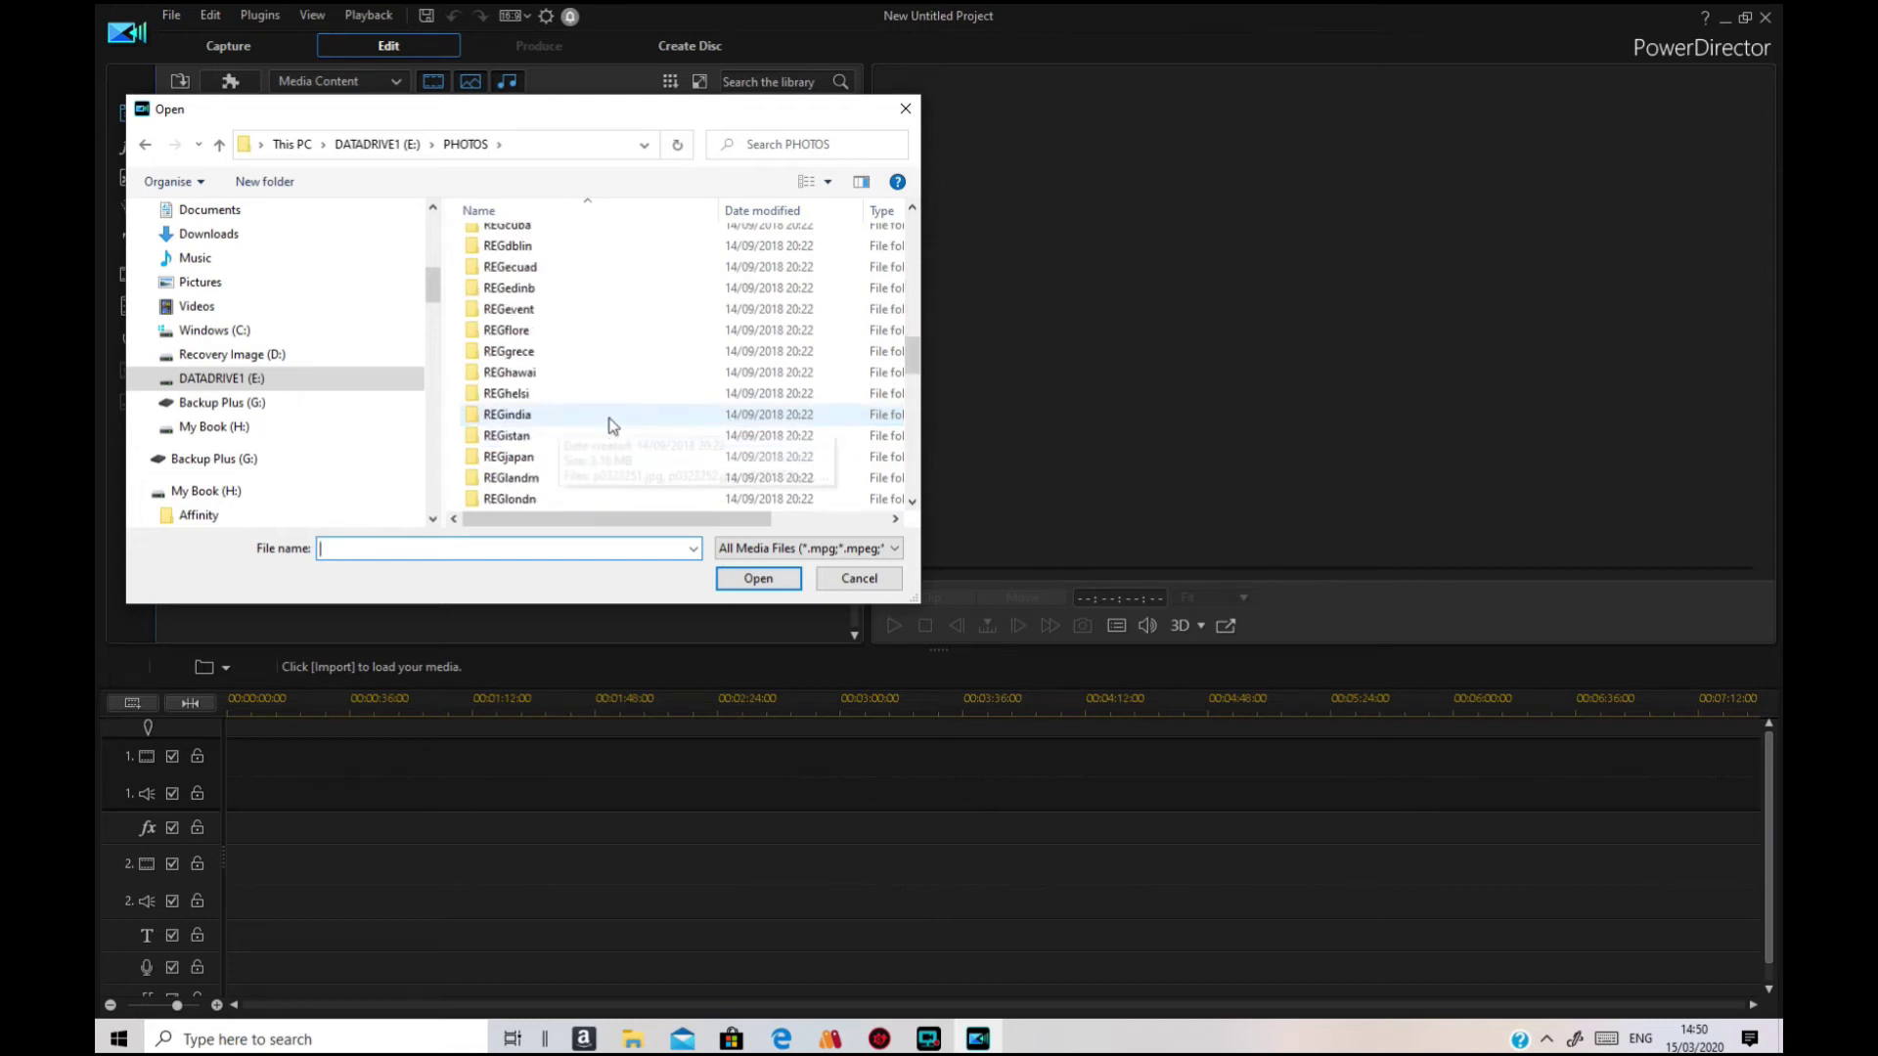
{"action": "left_click", "coordinate": [520, 416]}
{"action": "double_click", "coordinate": [519, 416]}
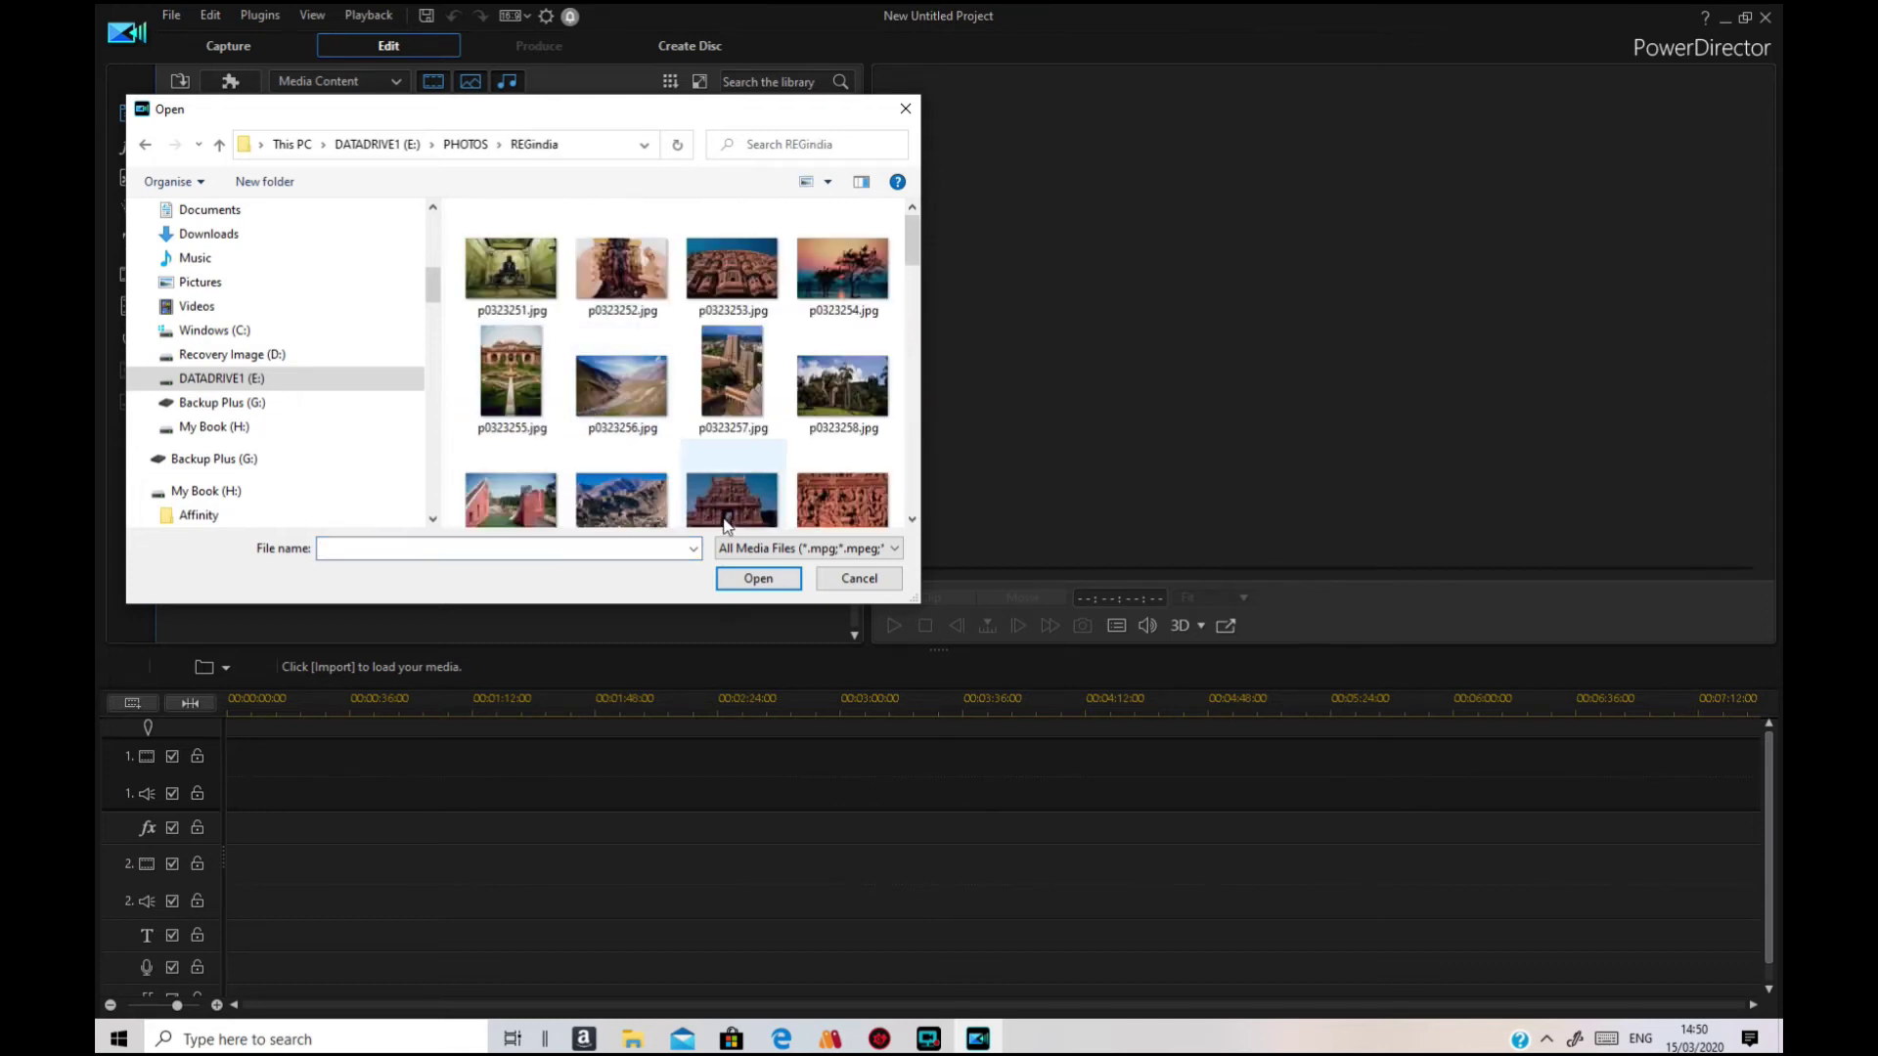
{"action": "scroll", "coordinate": [748, 496], "scroll_direction": "down", "scroll_amount": 2}
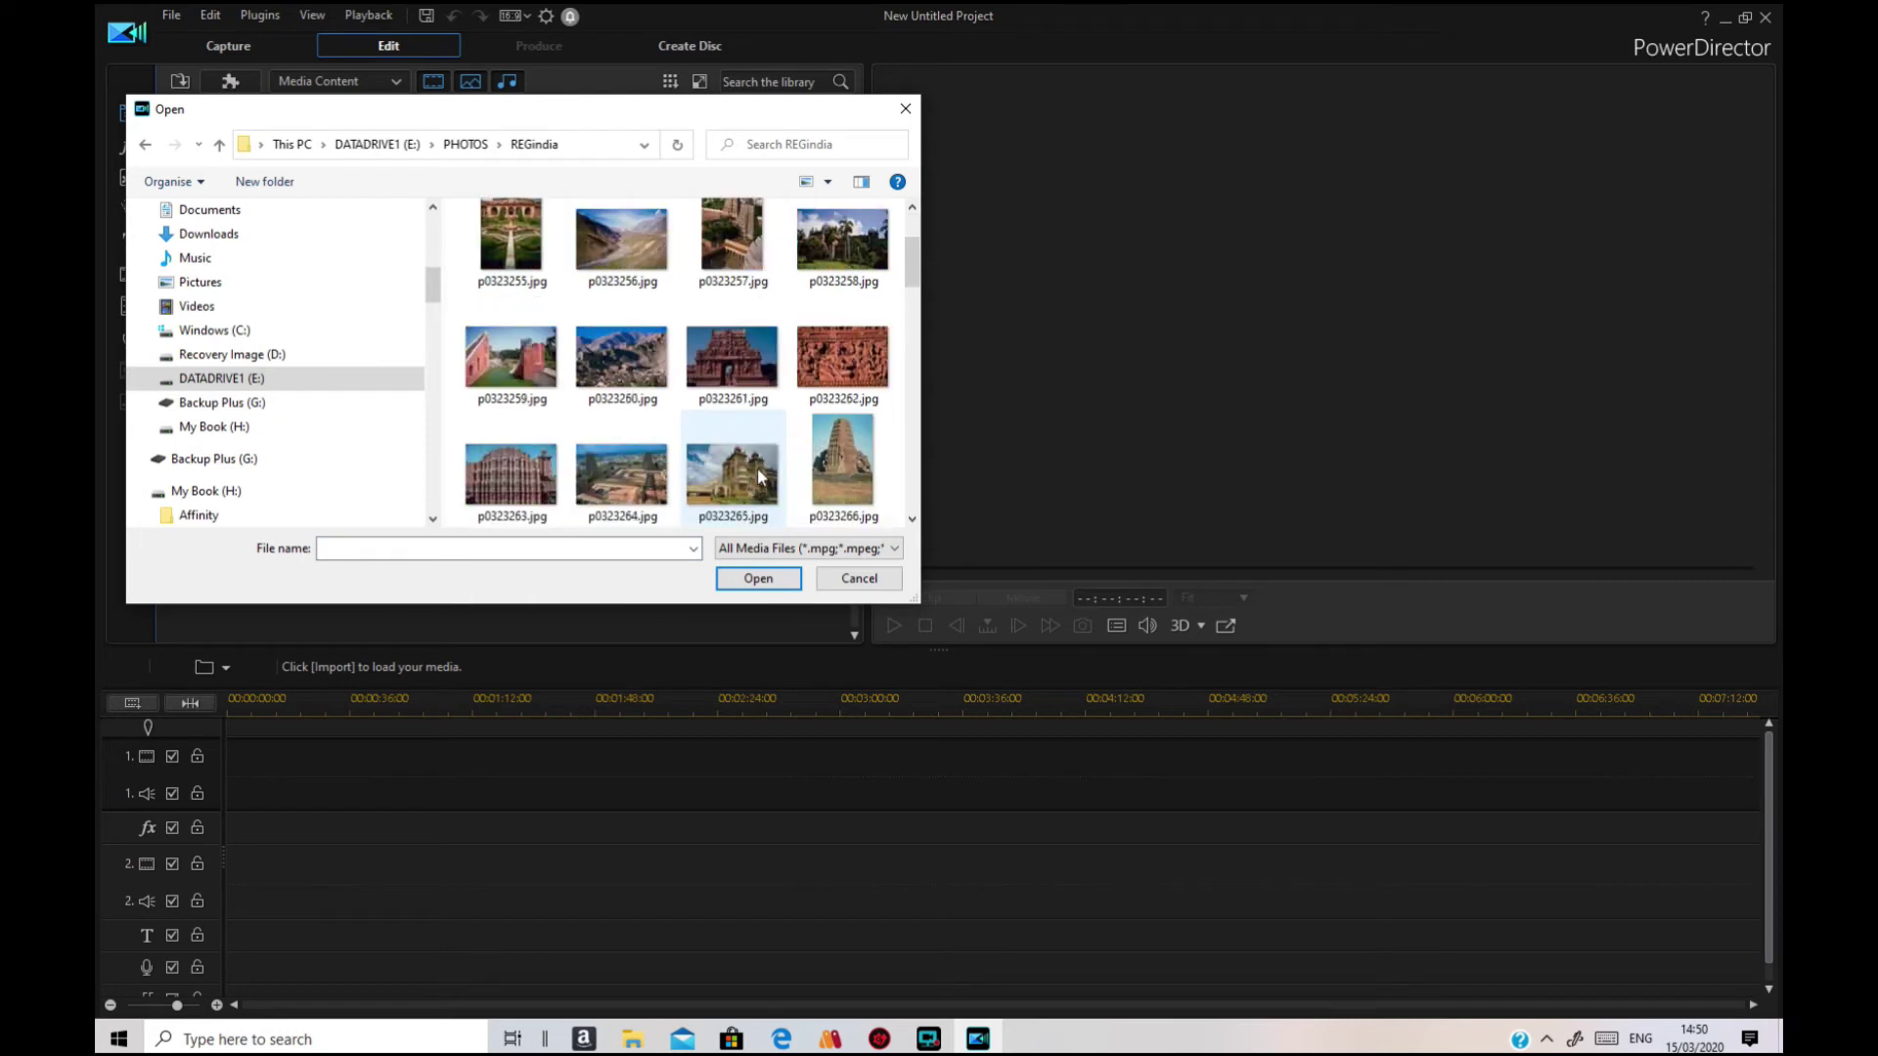
{"action": "left_click", "coordinate": [729, 377]}
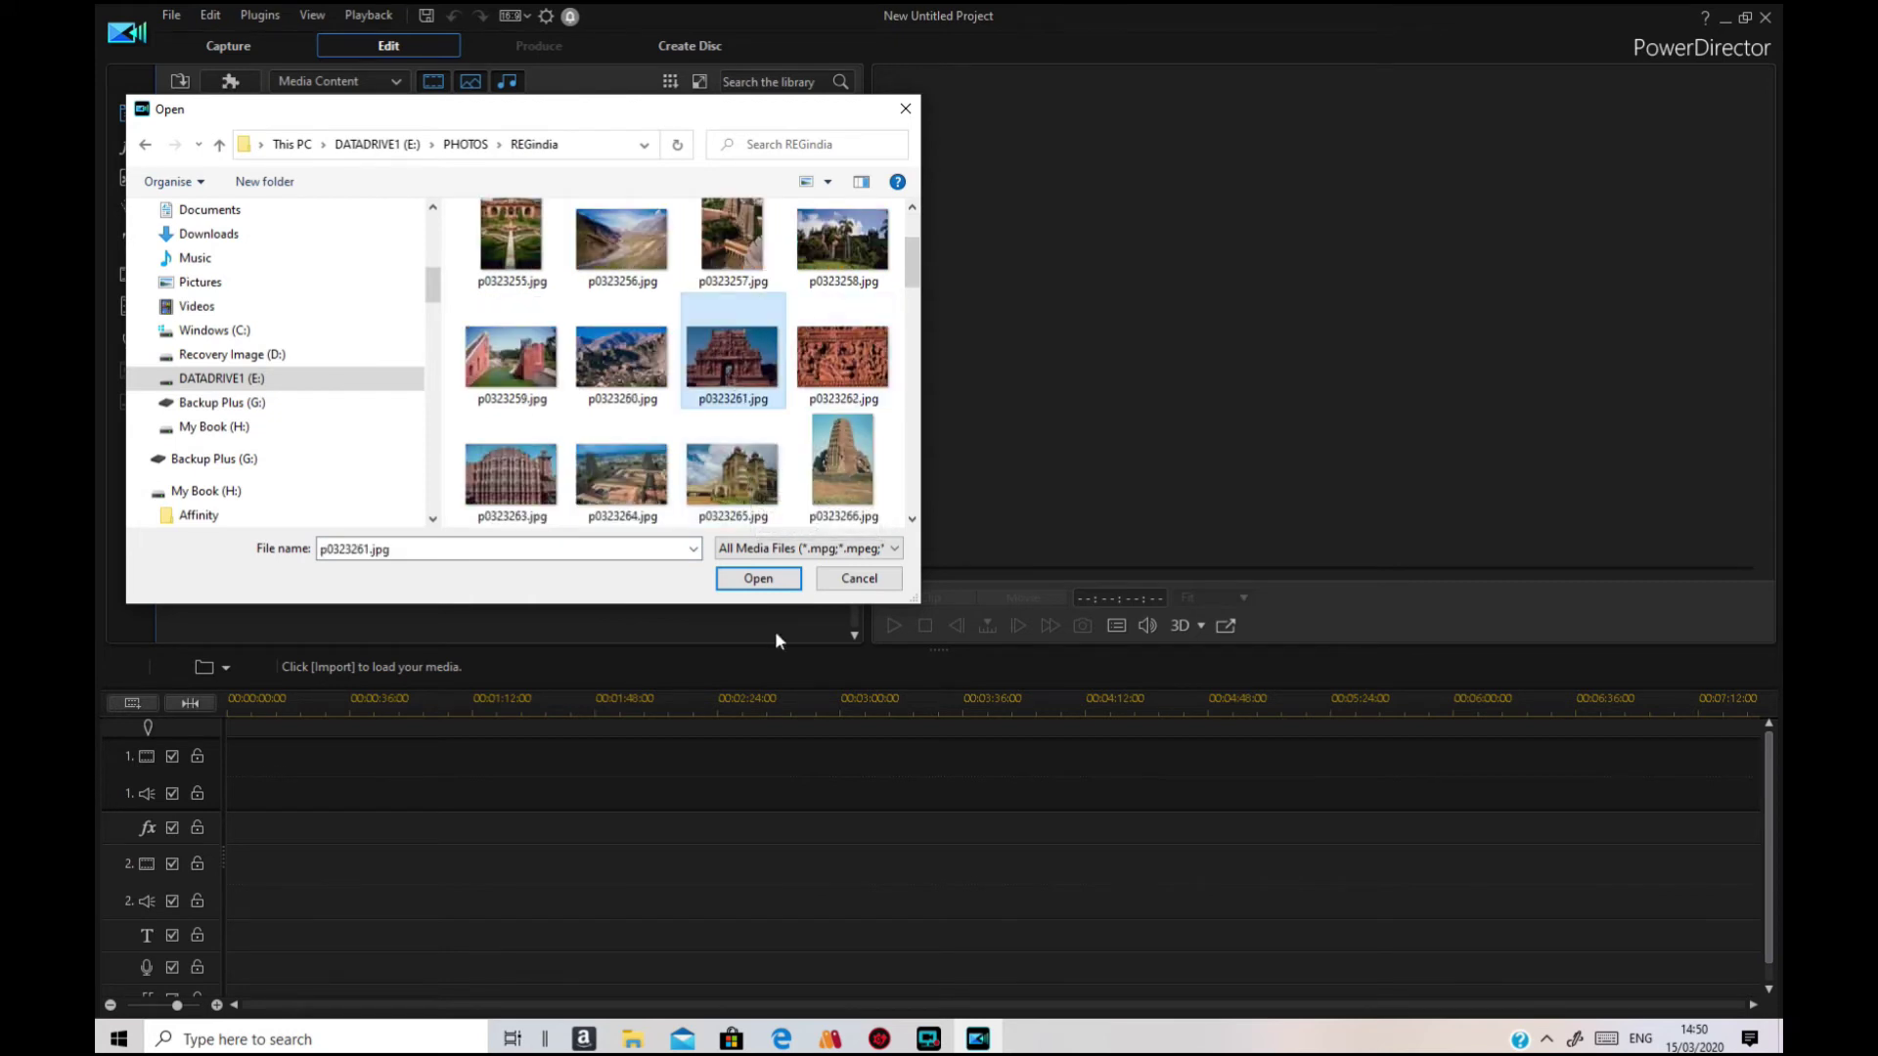
{"action": "left_click", "coordinate": [759, 579]}
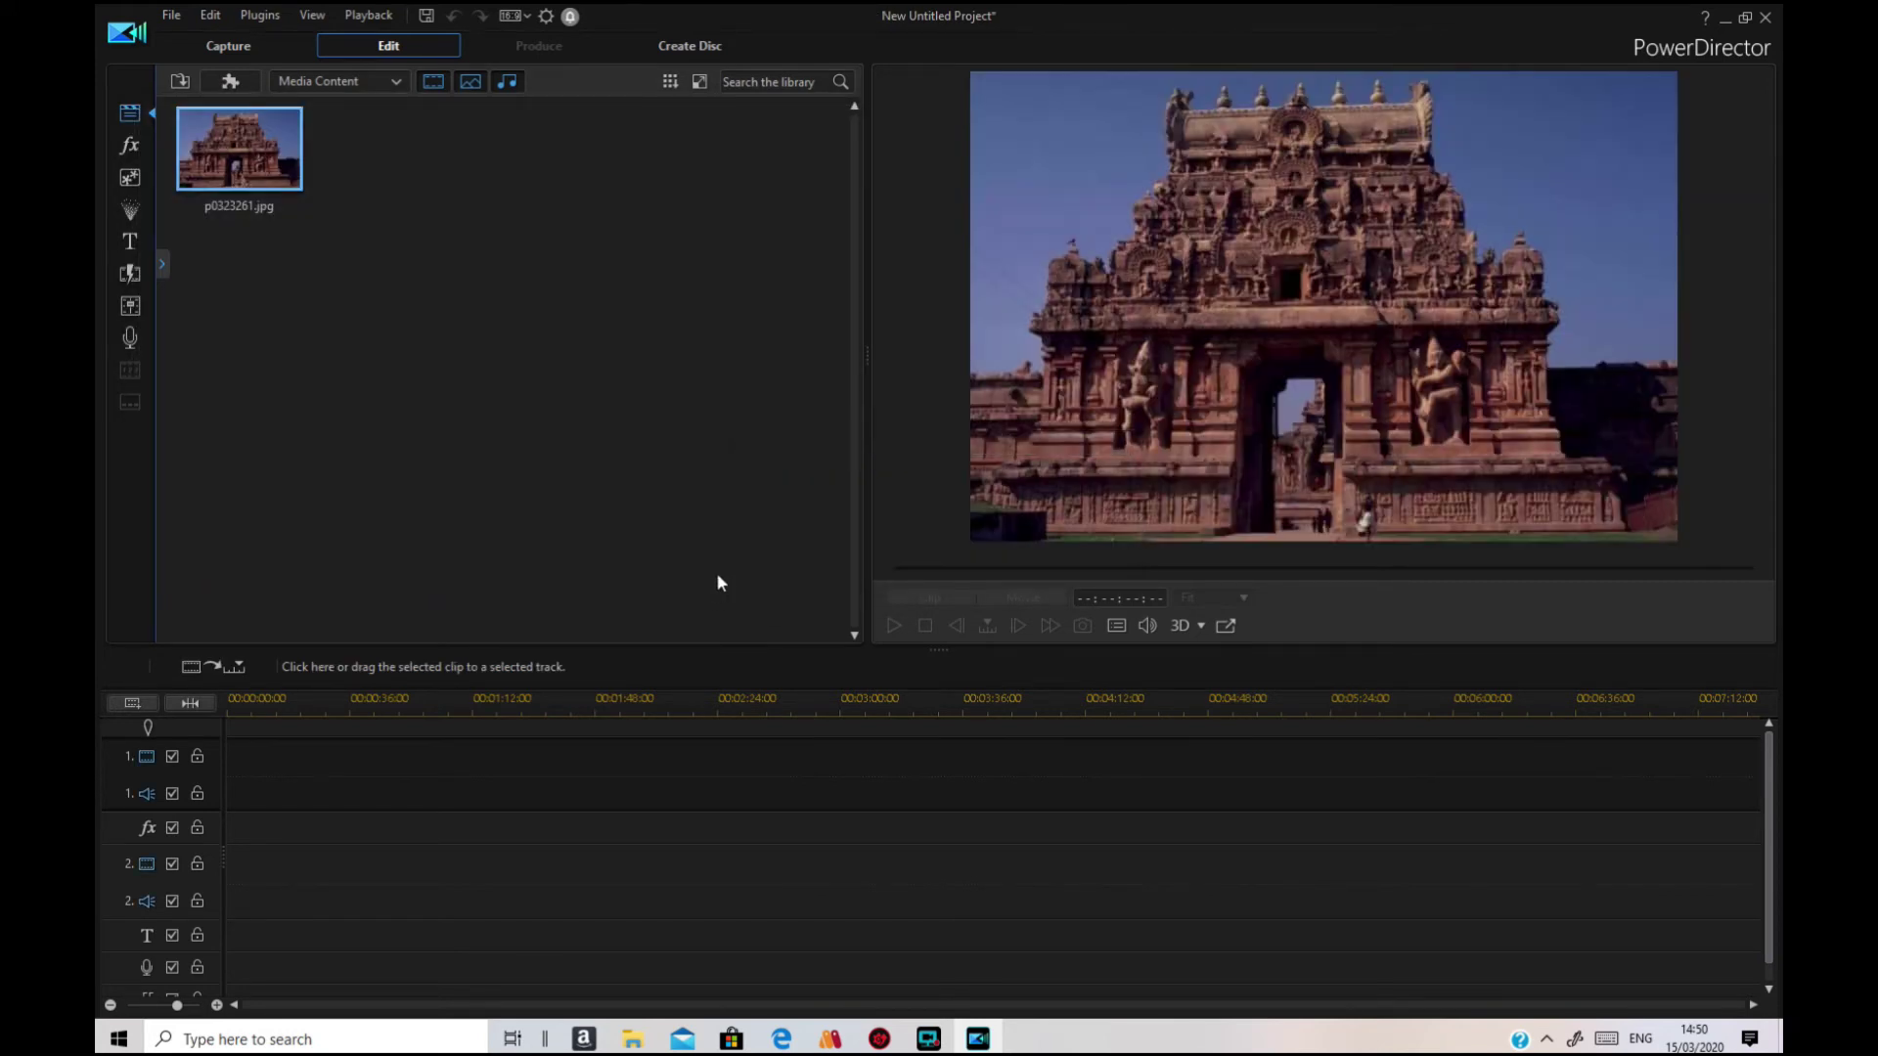
Step: Import the family photo original_file_home.jpg from the Pictures\2018-10 folder into the media library
{"action": "right_click", "coordinate": [577, 343]}
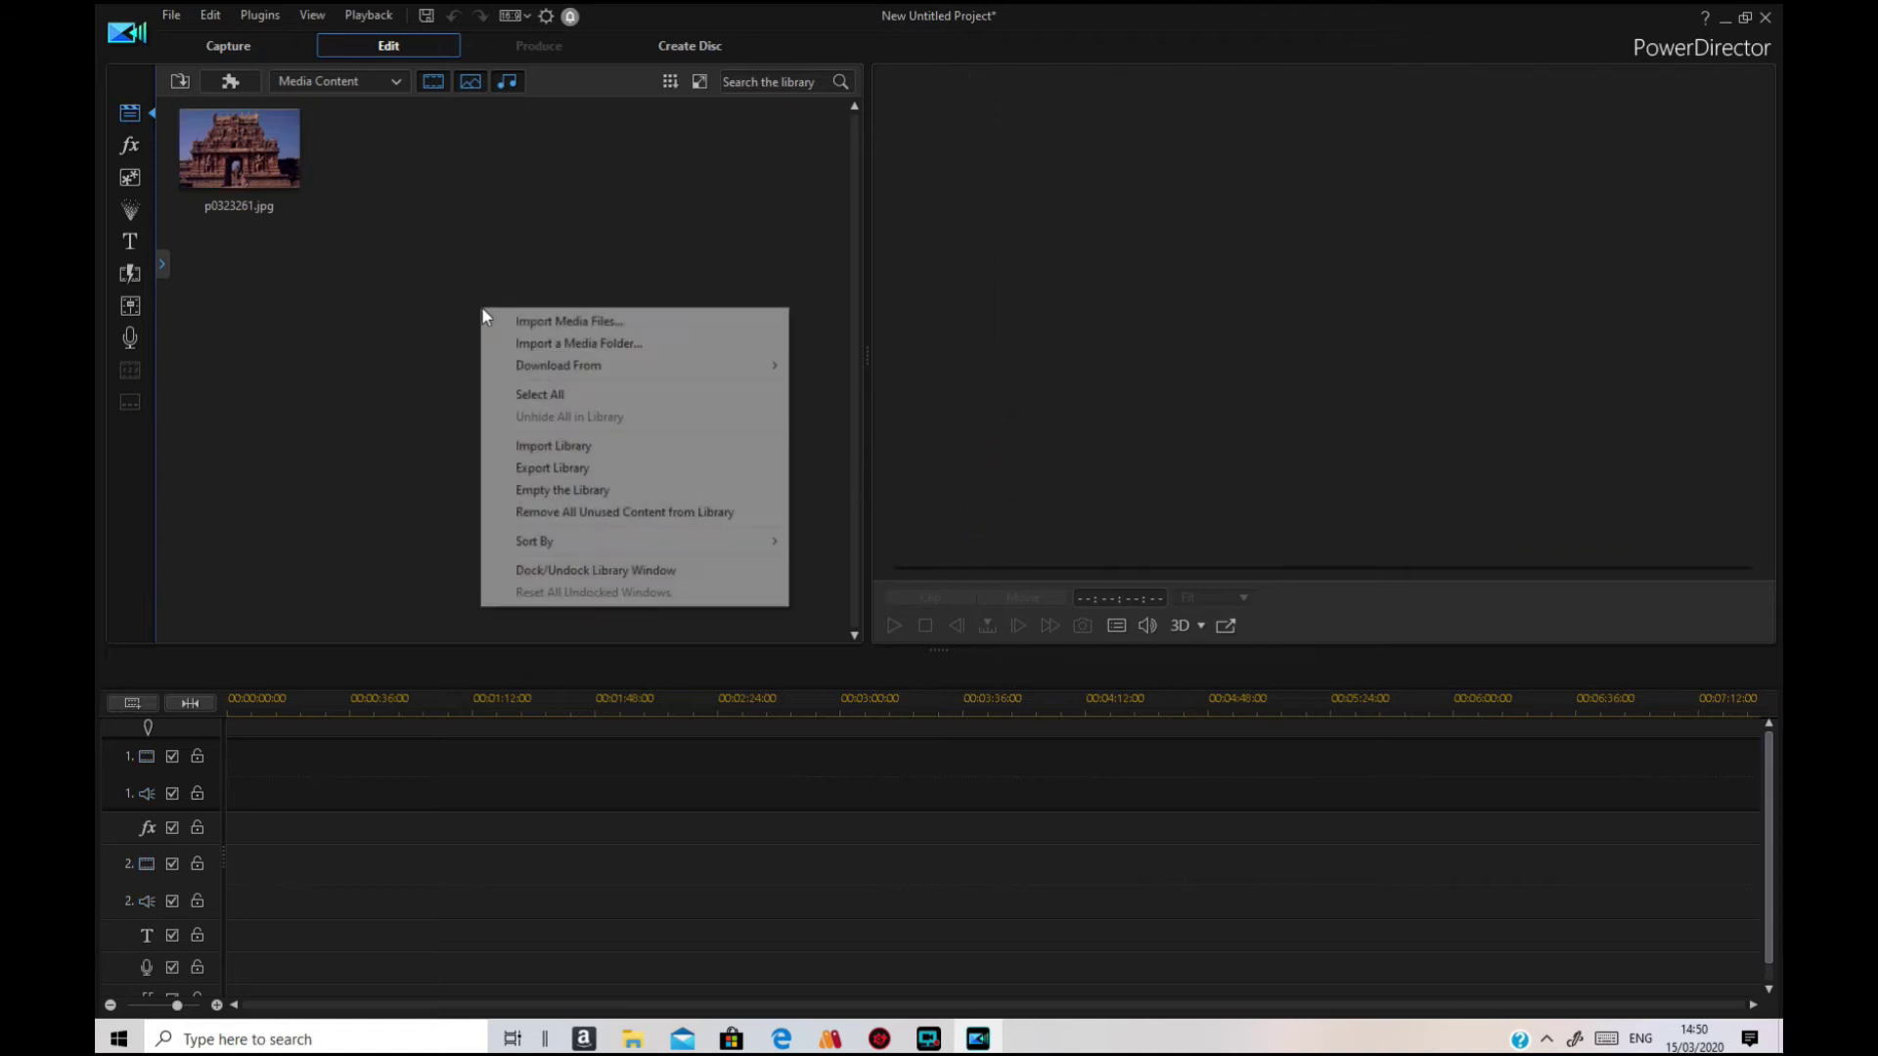
{"action": "left_click", "coordinate": [581, 326]}
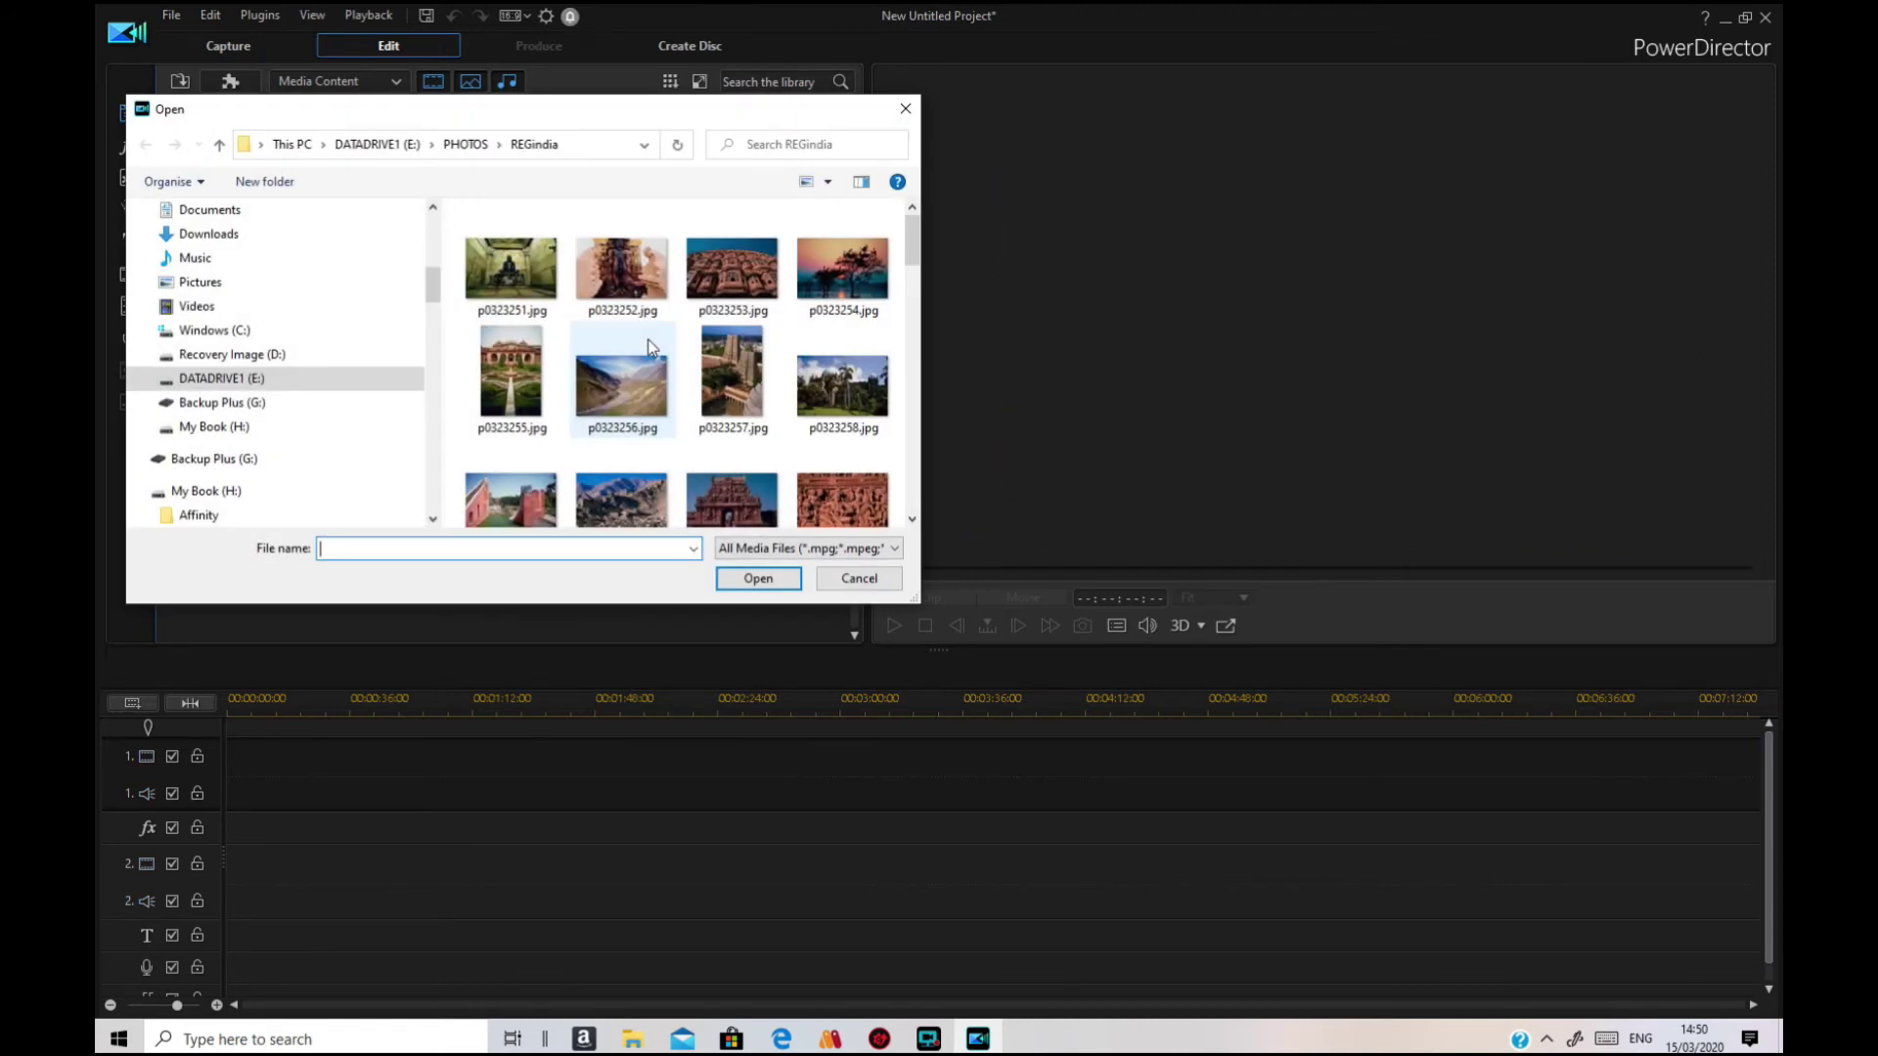
{"action": "left_click", "coordinate": [233, 283]}
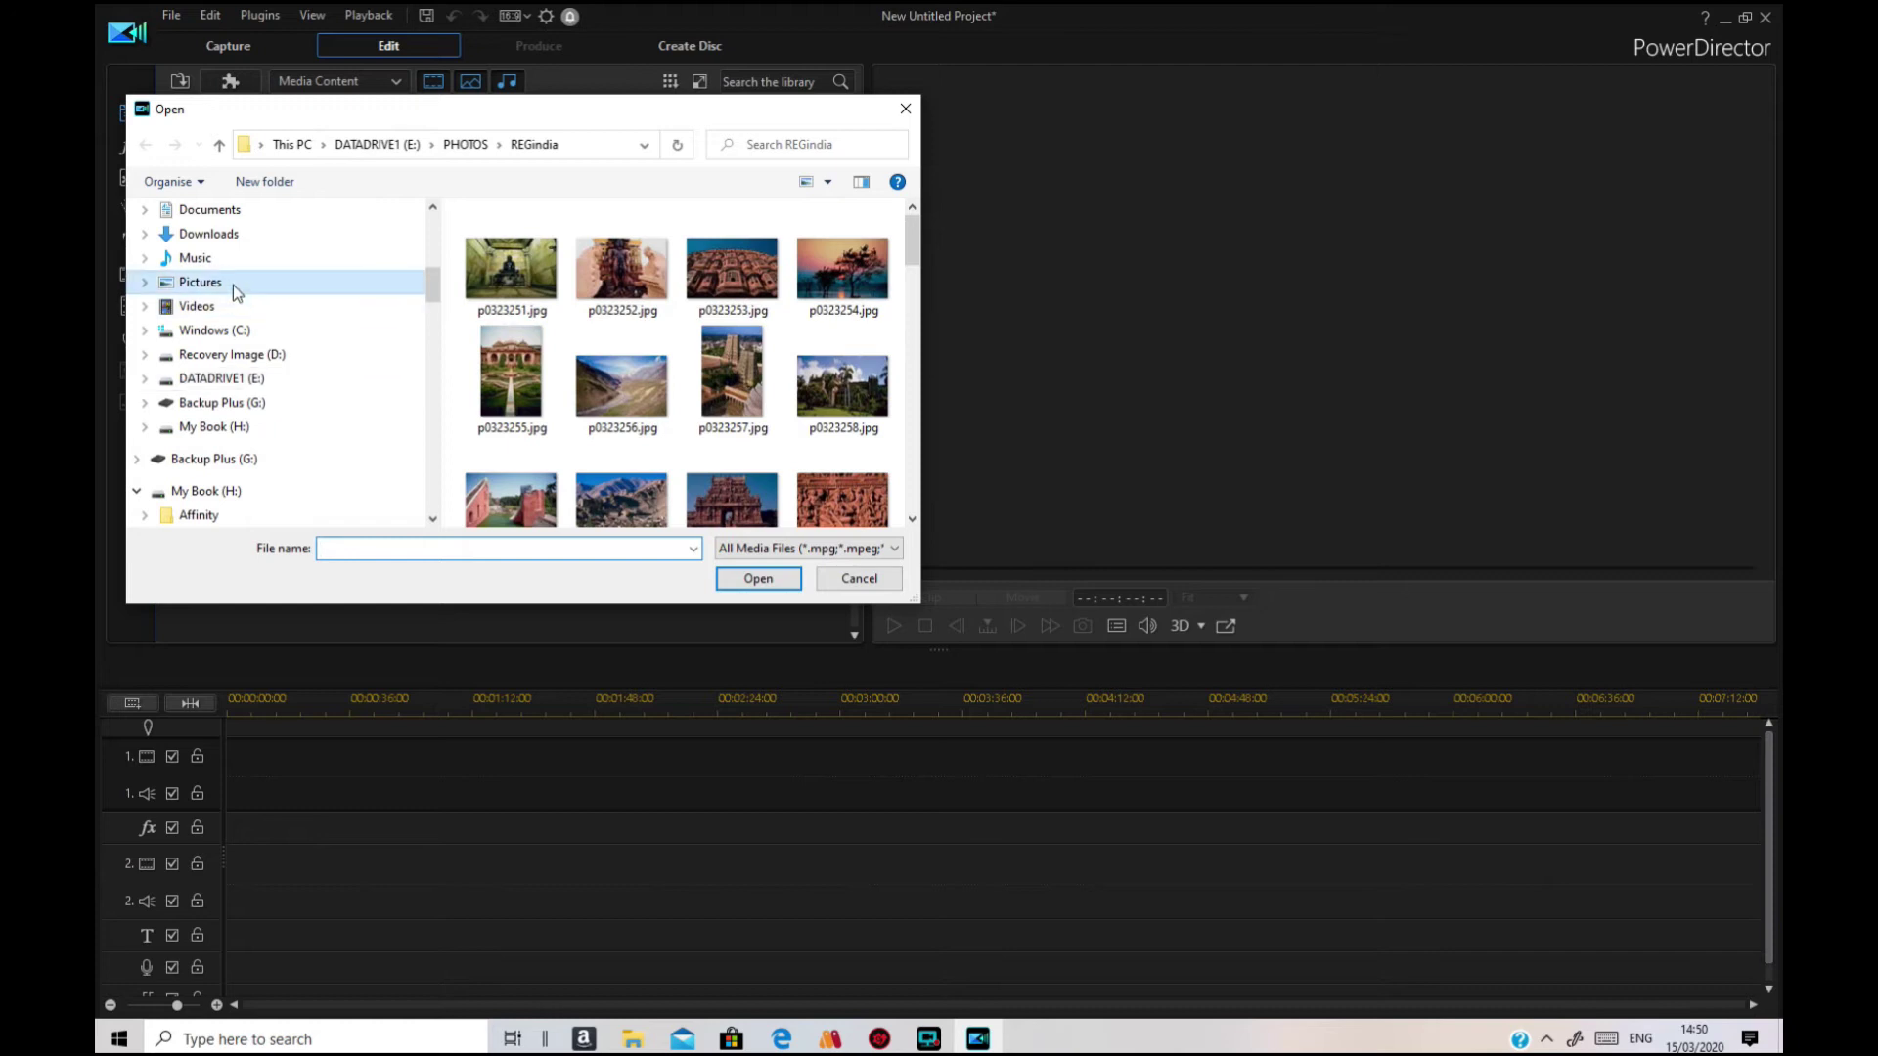
{"action": "double_click", "coordinate": [607, 274]}
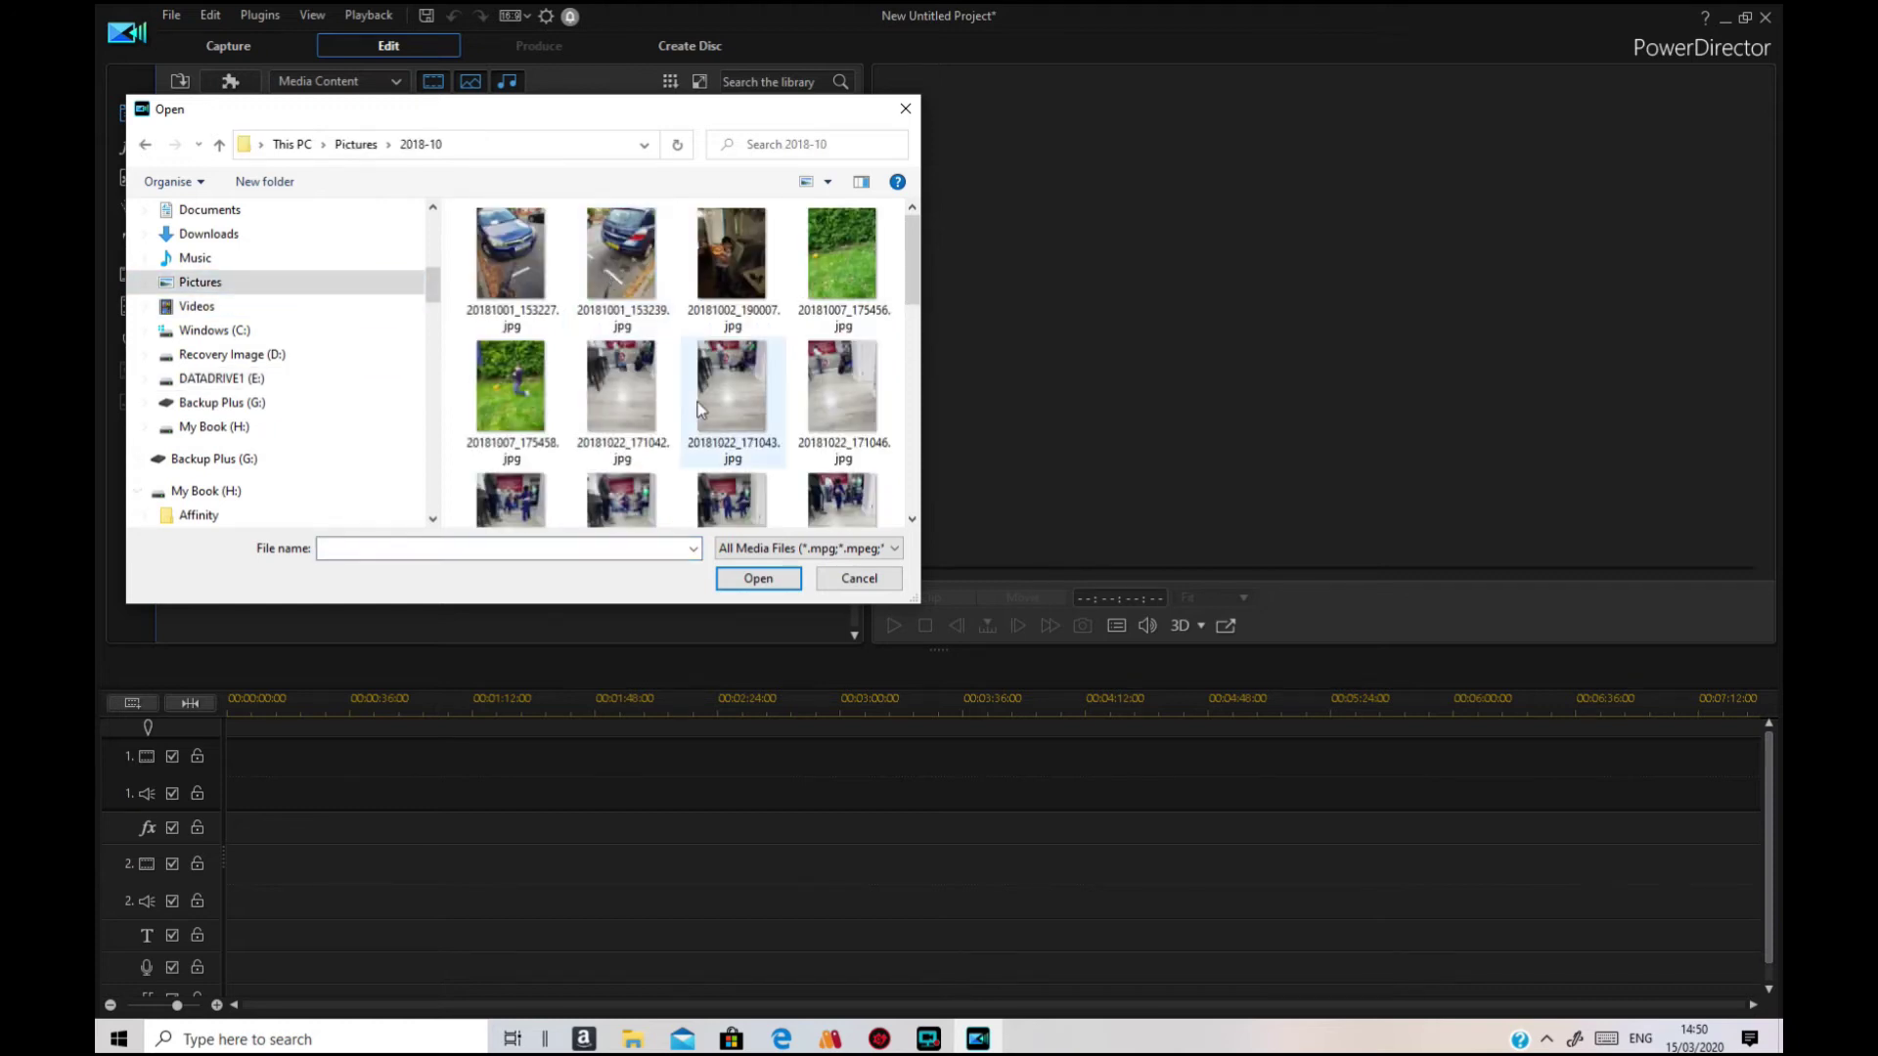
{"action": "scroll", "coordinate": [707, 380], "scroll_direction": "down", "scroll_amount": 3}
{"action": "left_click", "coordinate": [515, 448]}
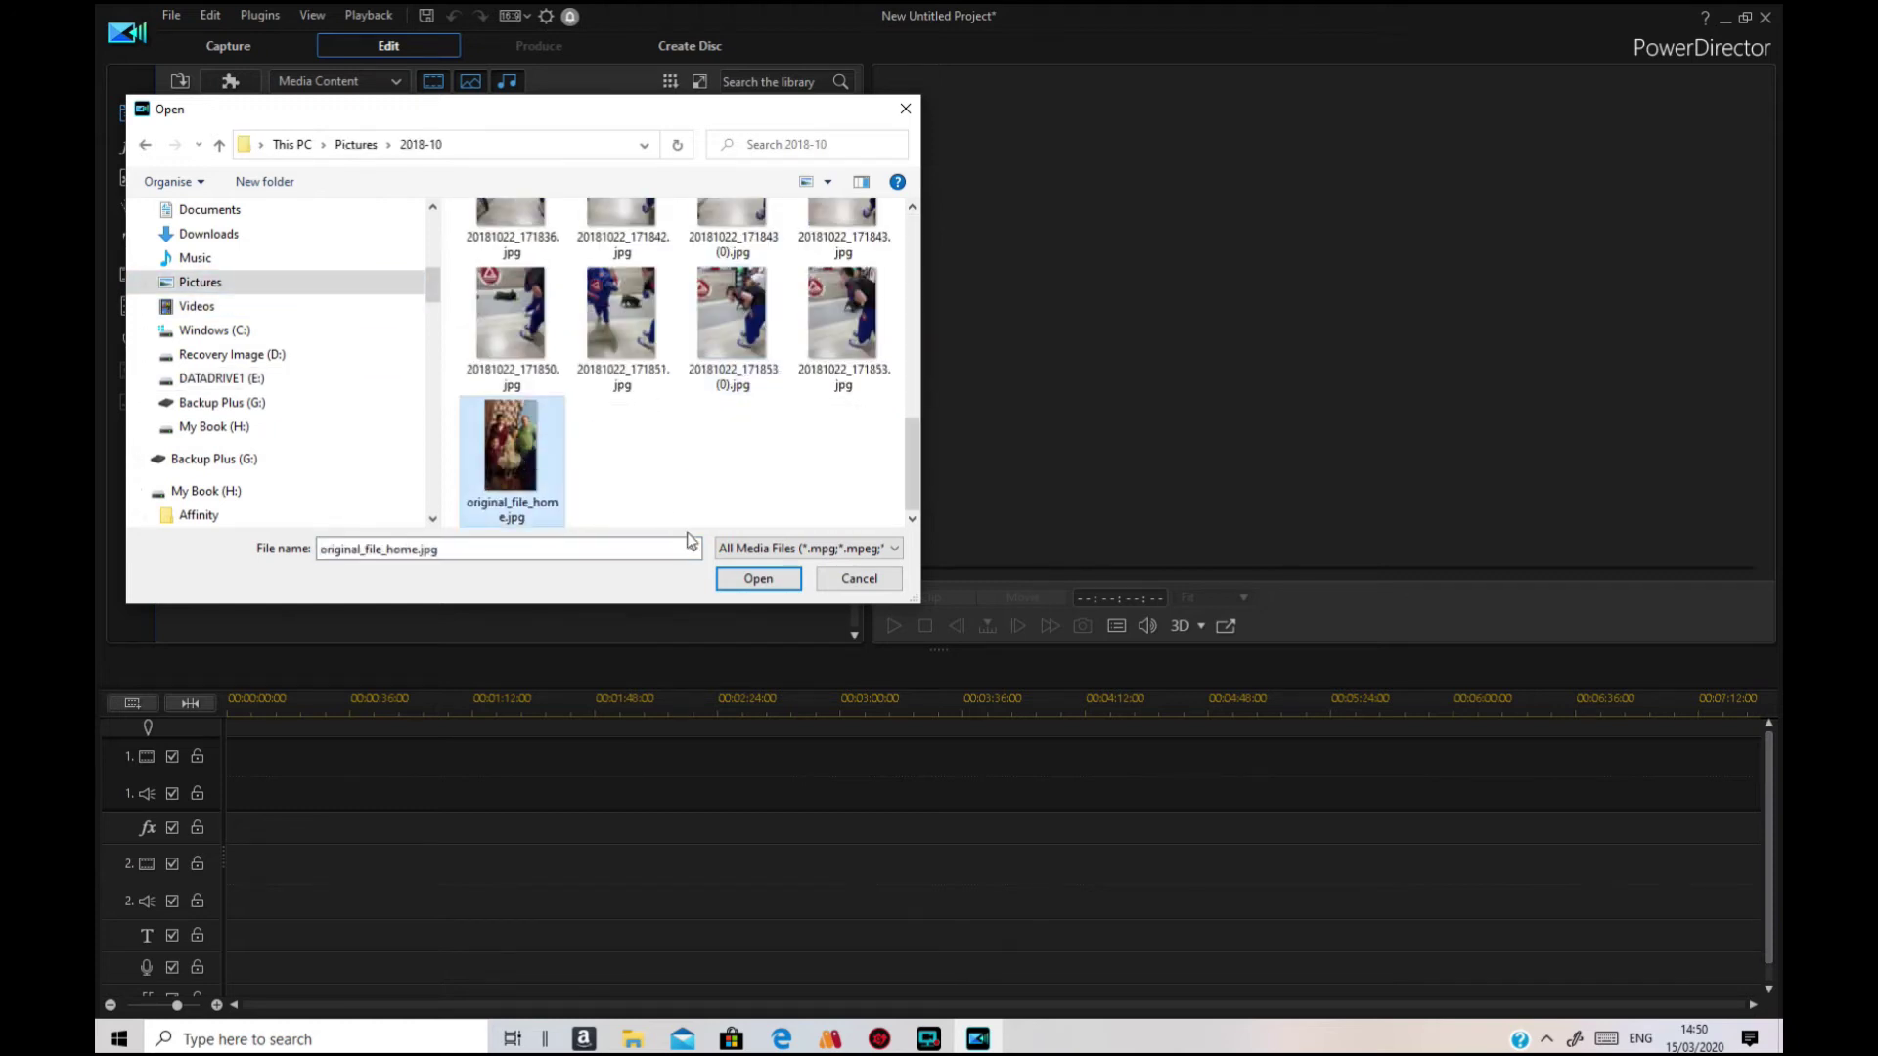
{"action": "left_click", "coordinate": [759, 579]}
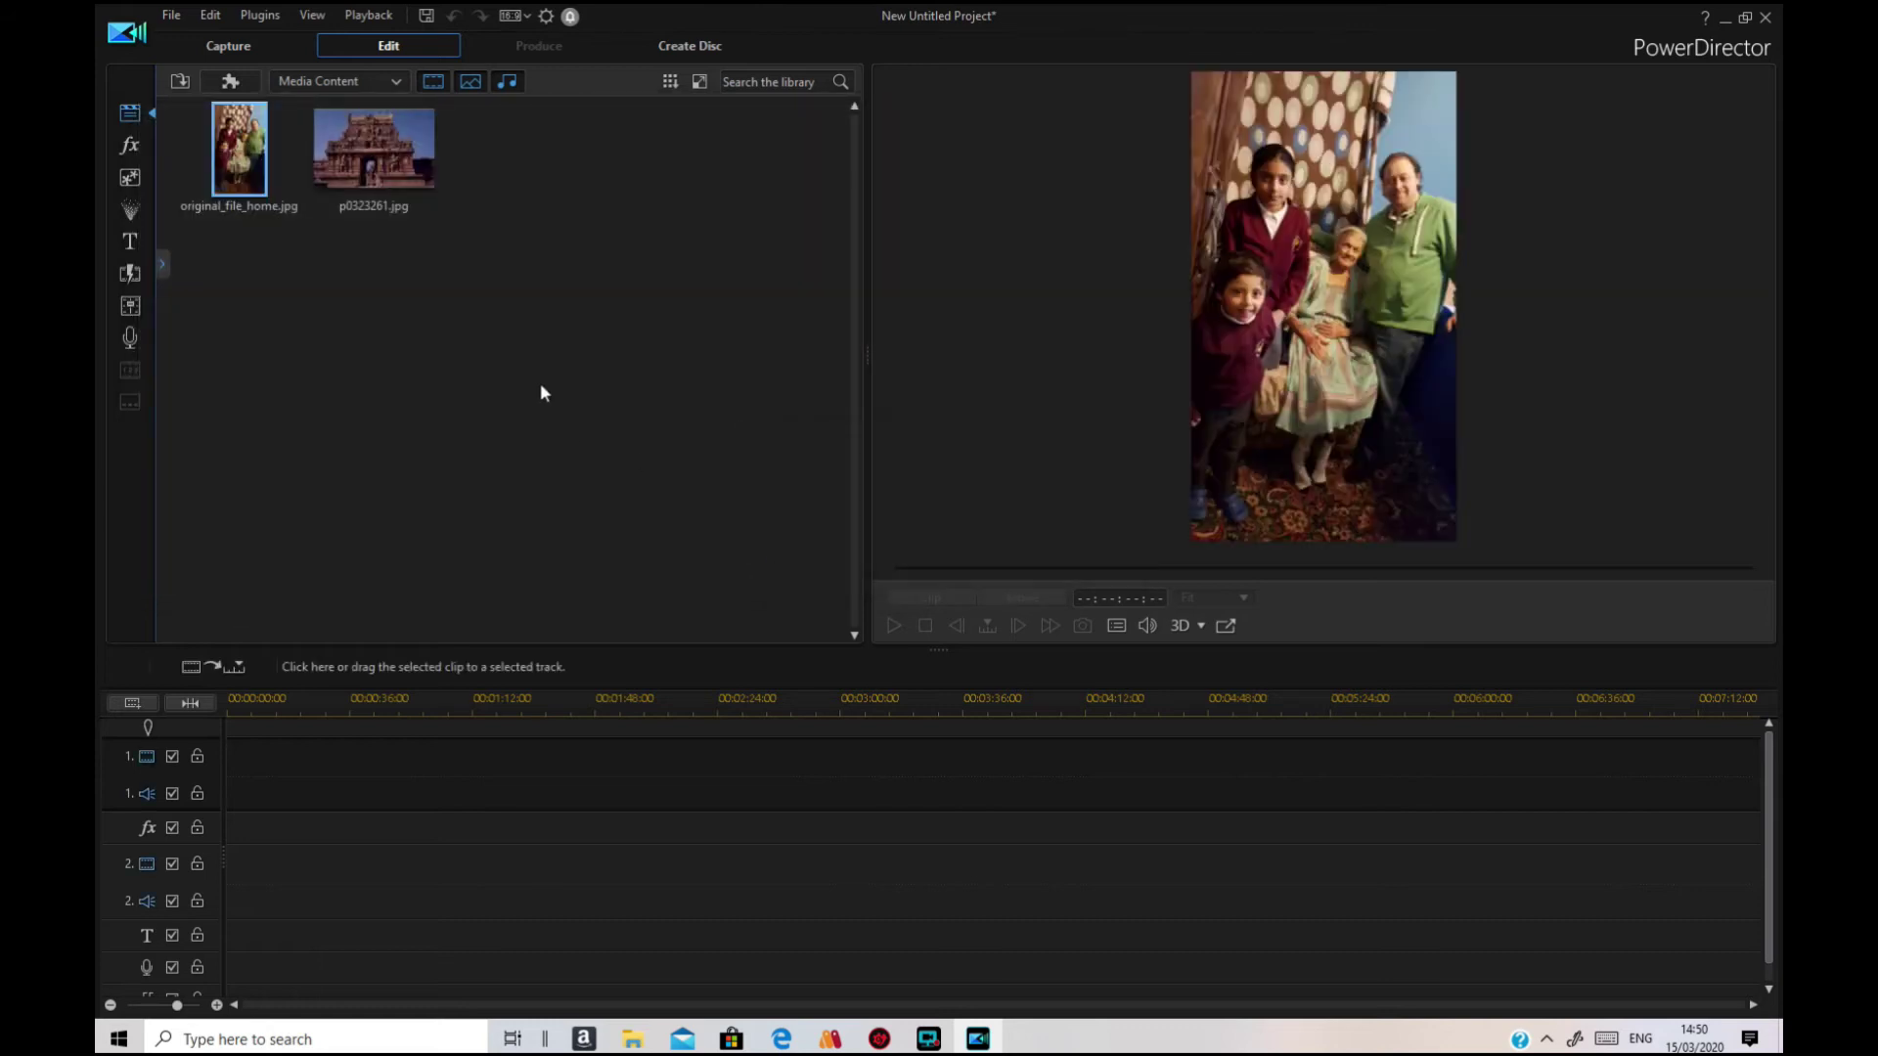
Step: Import the chalkboard video from the Desktop into the media library
{"action": "right_click", "coordinate": [520, 365]}
{"action": "left_click", "coordinate": [636, 376]}
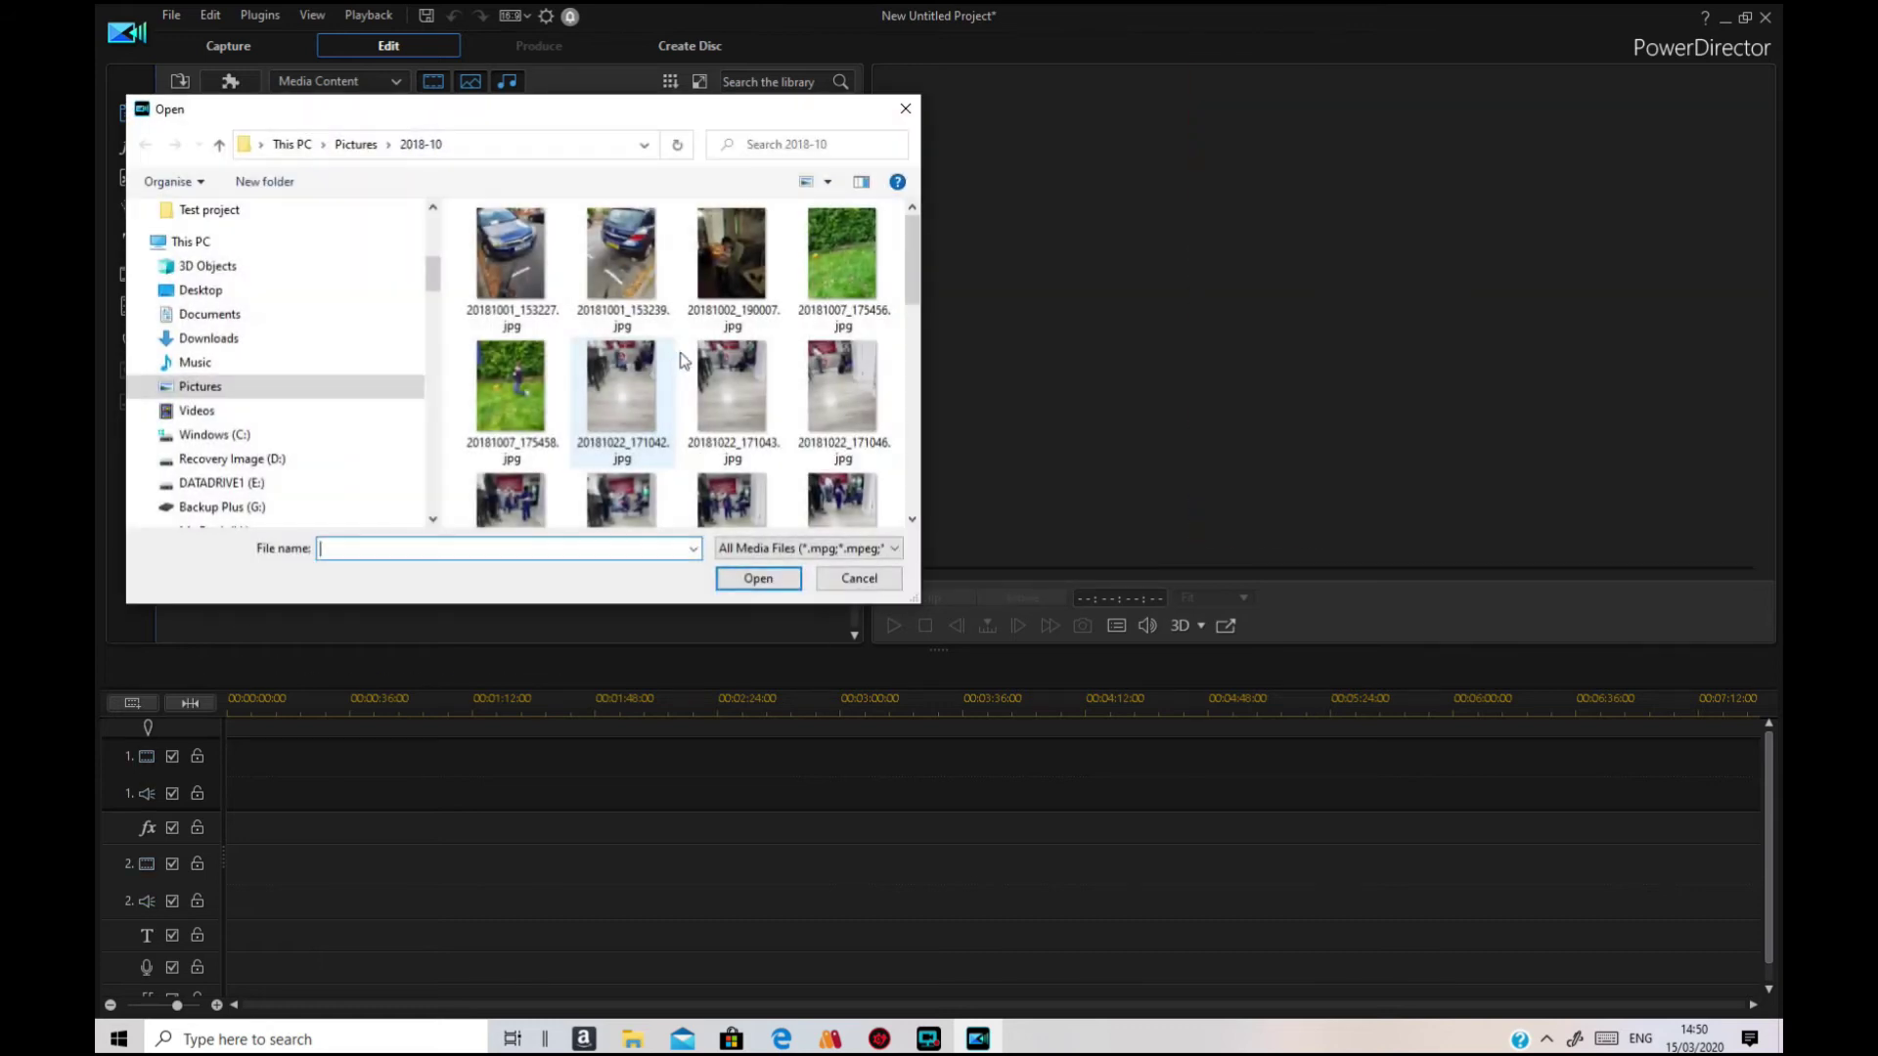
{"action": "left_click", "coordinate": [282, 300]}
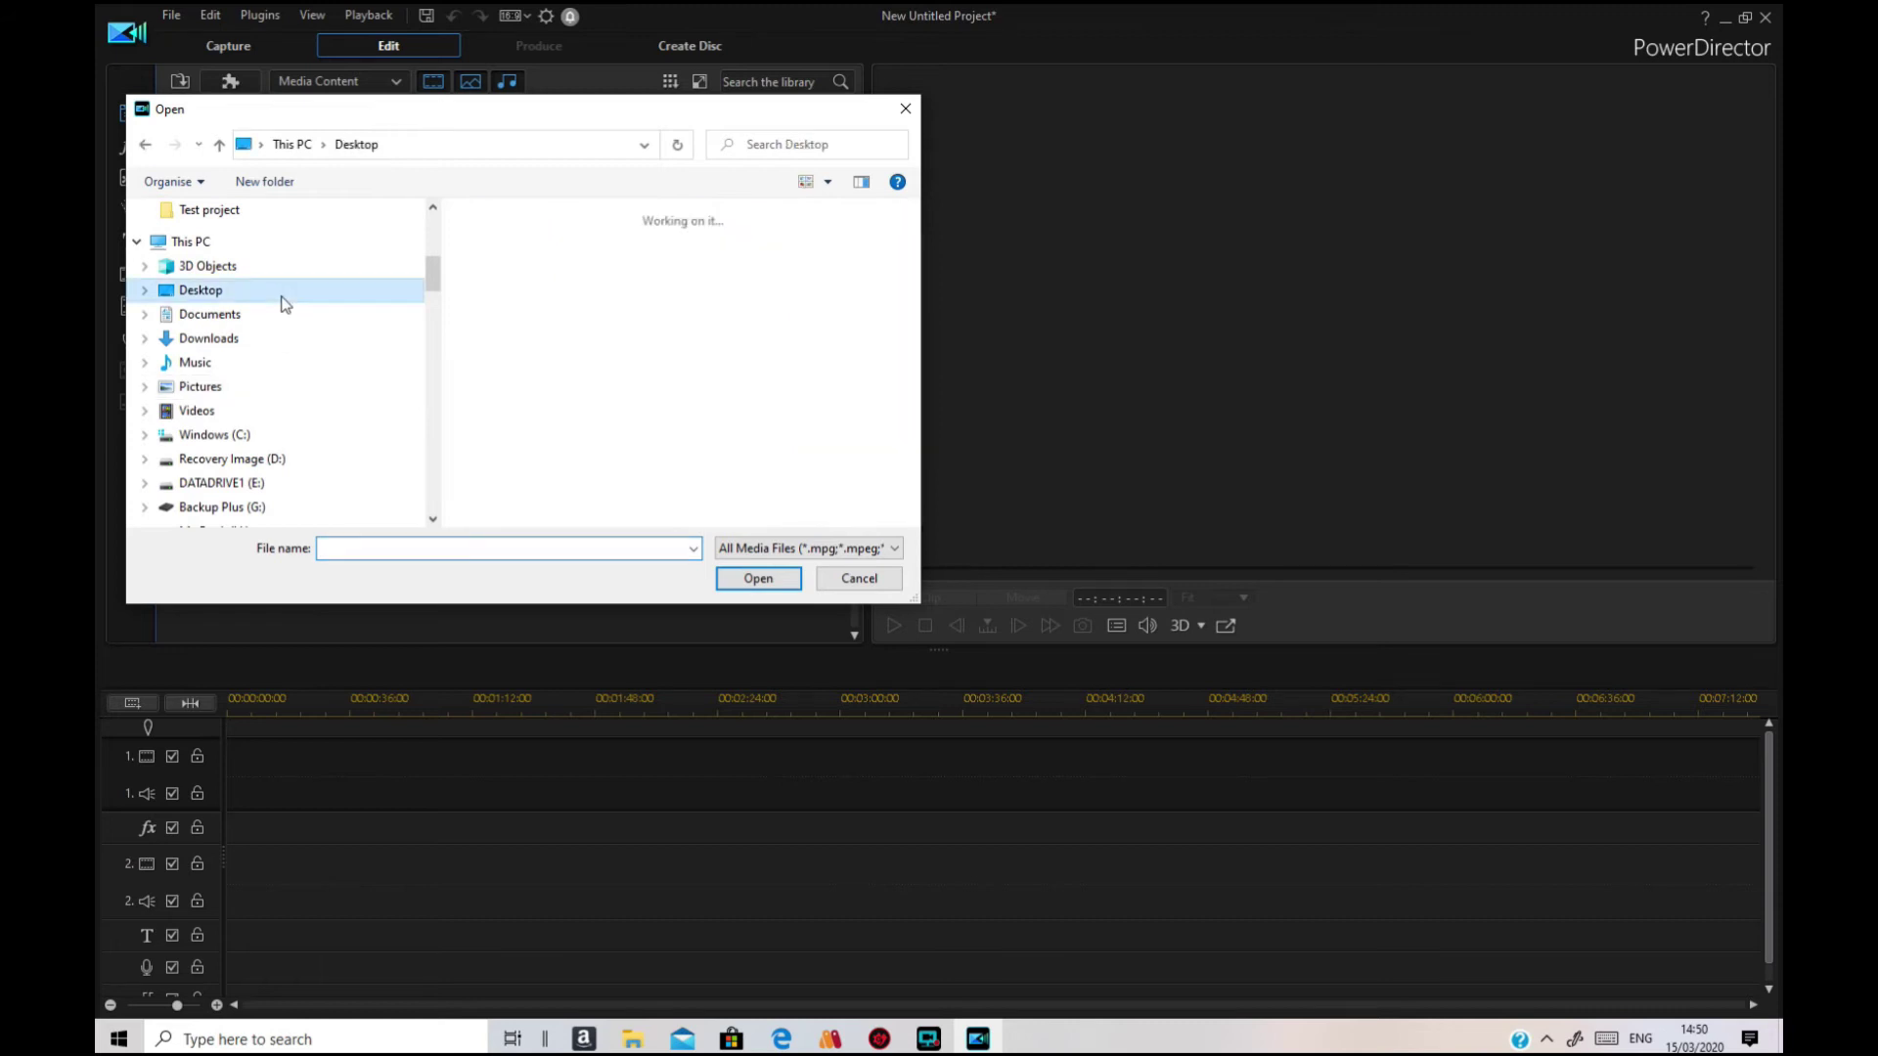
{"action": "left_click", "coordinate": [726, 489]}
{"action": "left_click", "coordinate": [782, 581]}
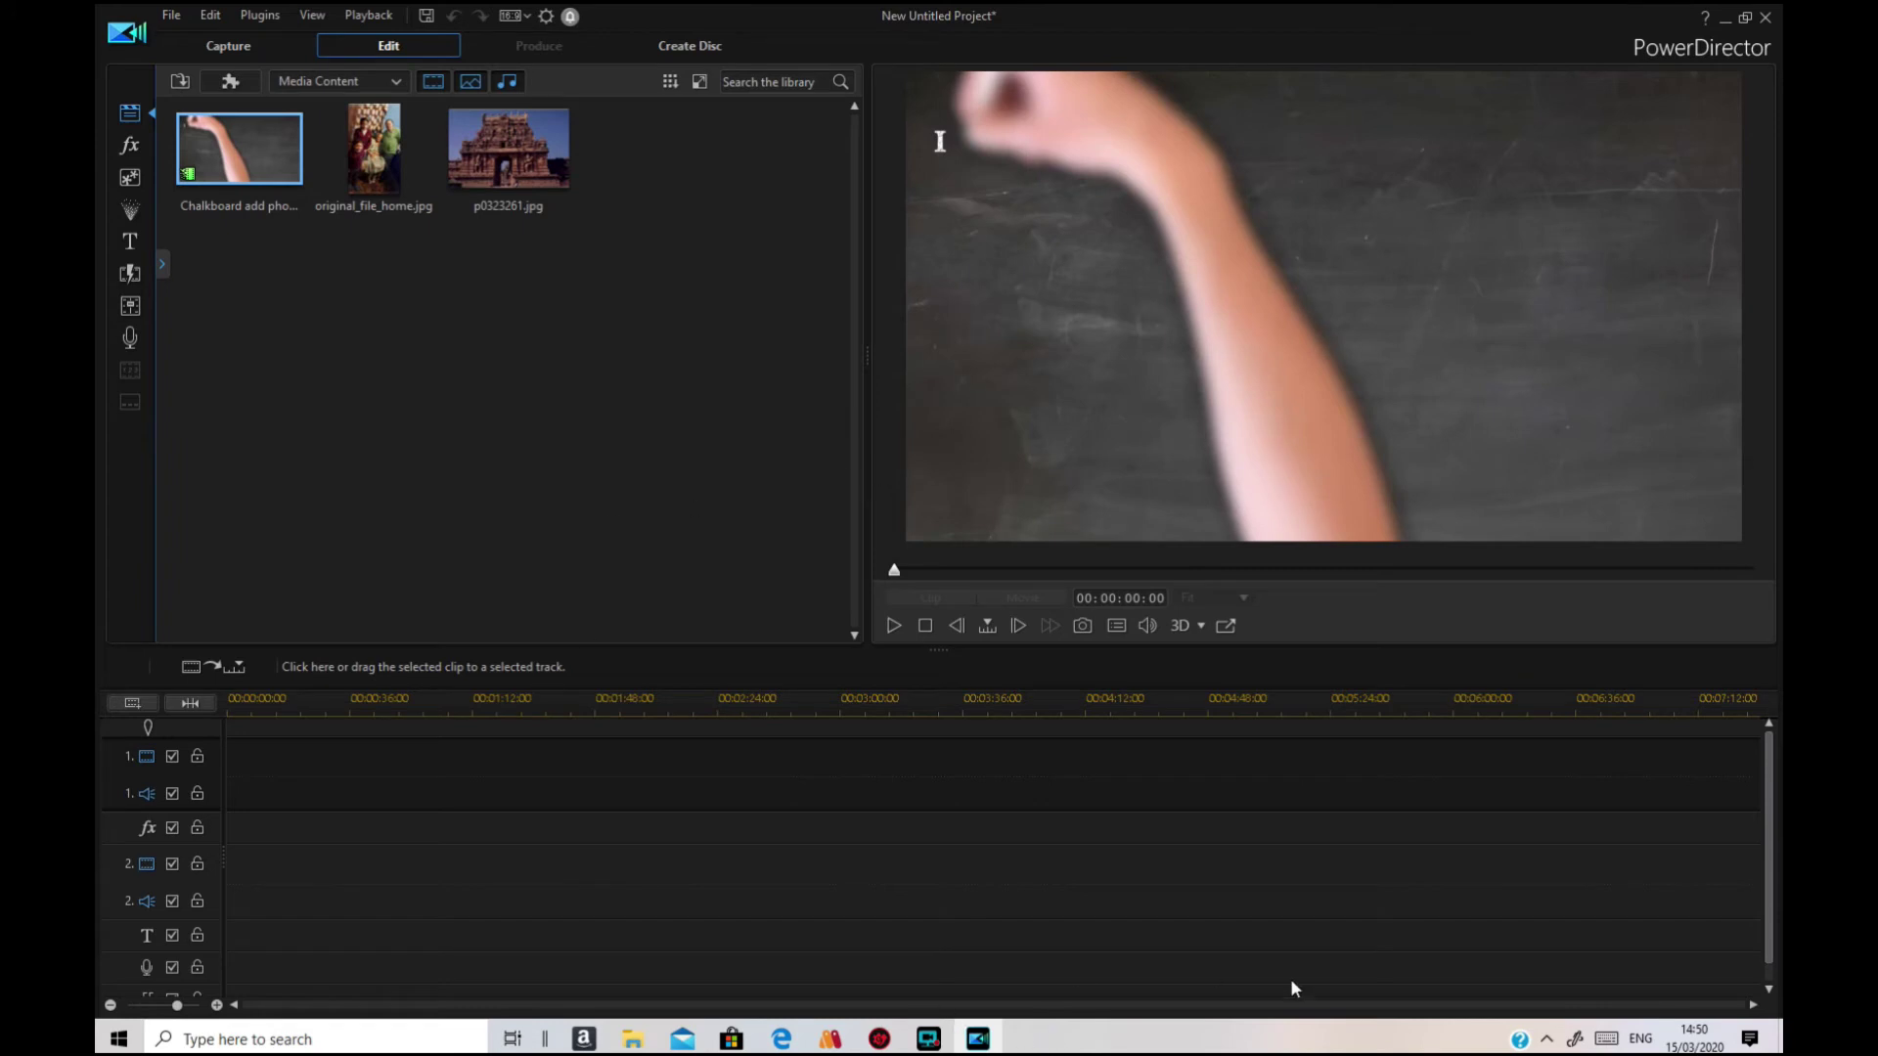
Step: Place original_file_home.jpg on video track 1 and p0323261.jpg on video track 2, both at the start of the timeline
{"action": "mouse_move", "coordinate": [1773, 956]}
{"action": "left_mouse_down"}
{"action": "mouse_move", "coordinate": [1771, 971]}
{"action": "mouse_move", "coordinate": [1770, 934]}
{"action": "left_mouse_up"}
{"action": "left_click_drag", "start_coordinate": [383, 149], "coordinate": [233, 774]}
{"action": "left_click_drag", "start_coordinate": [505, 149], "coordinate": [235, 862]}
{"action": "left_click_drag", "start_coordinate": [227, 871], "coordinate": [234, 863]}
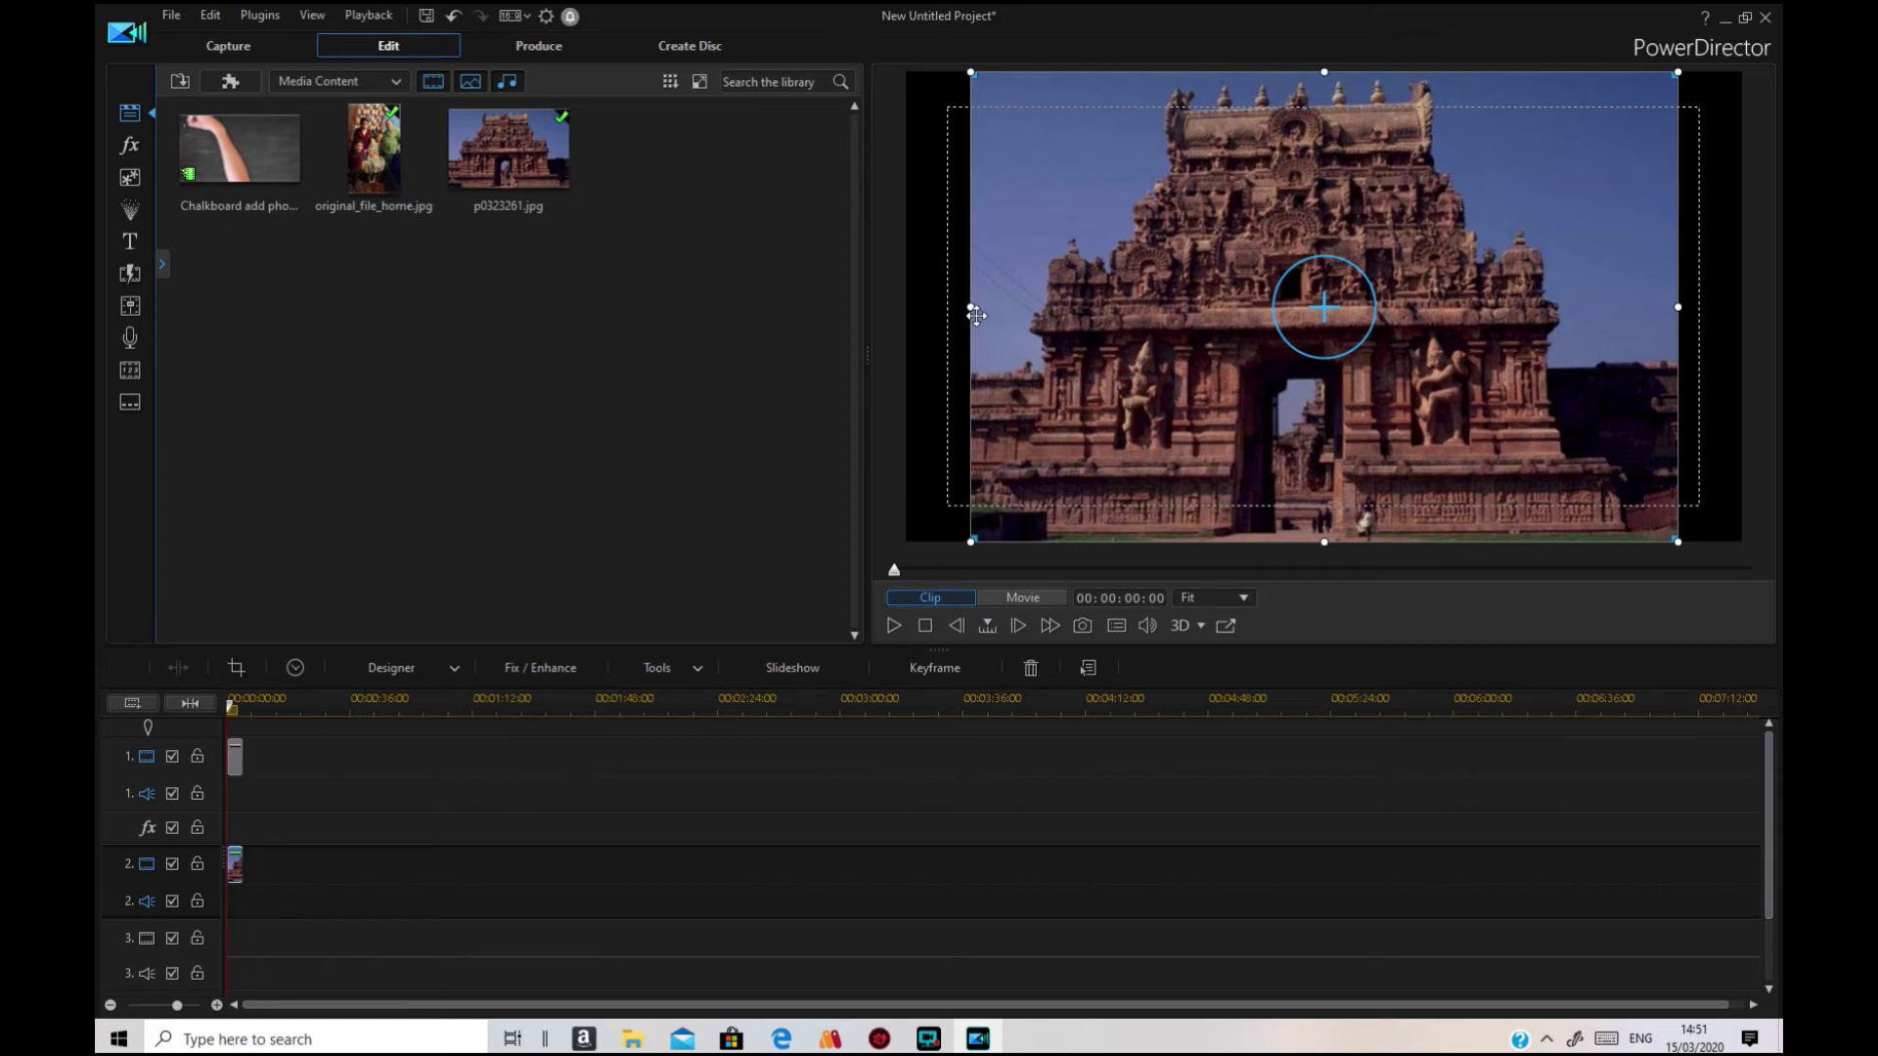
Step: Shrink the temple photo within the right half of the frame, and shrink and move the family photo to the frame's lower left
{"action": "left_click_drag", "start_coordinate": [968, 307], "coordinate": [1304, 294]}
{"action": "left_click", "coordinate": [1346, 88]}
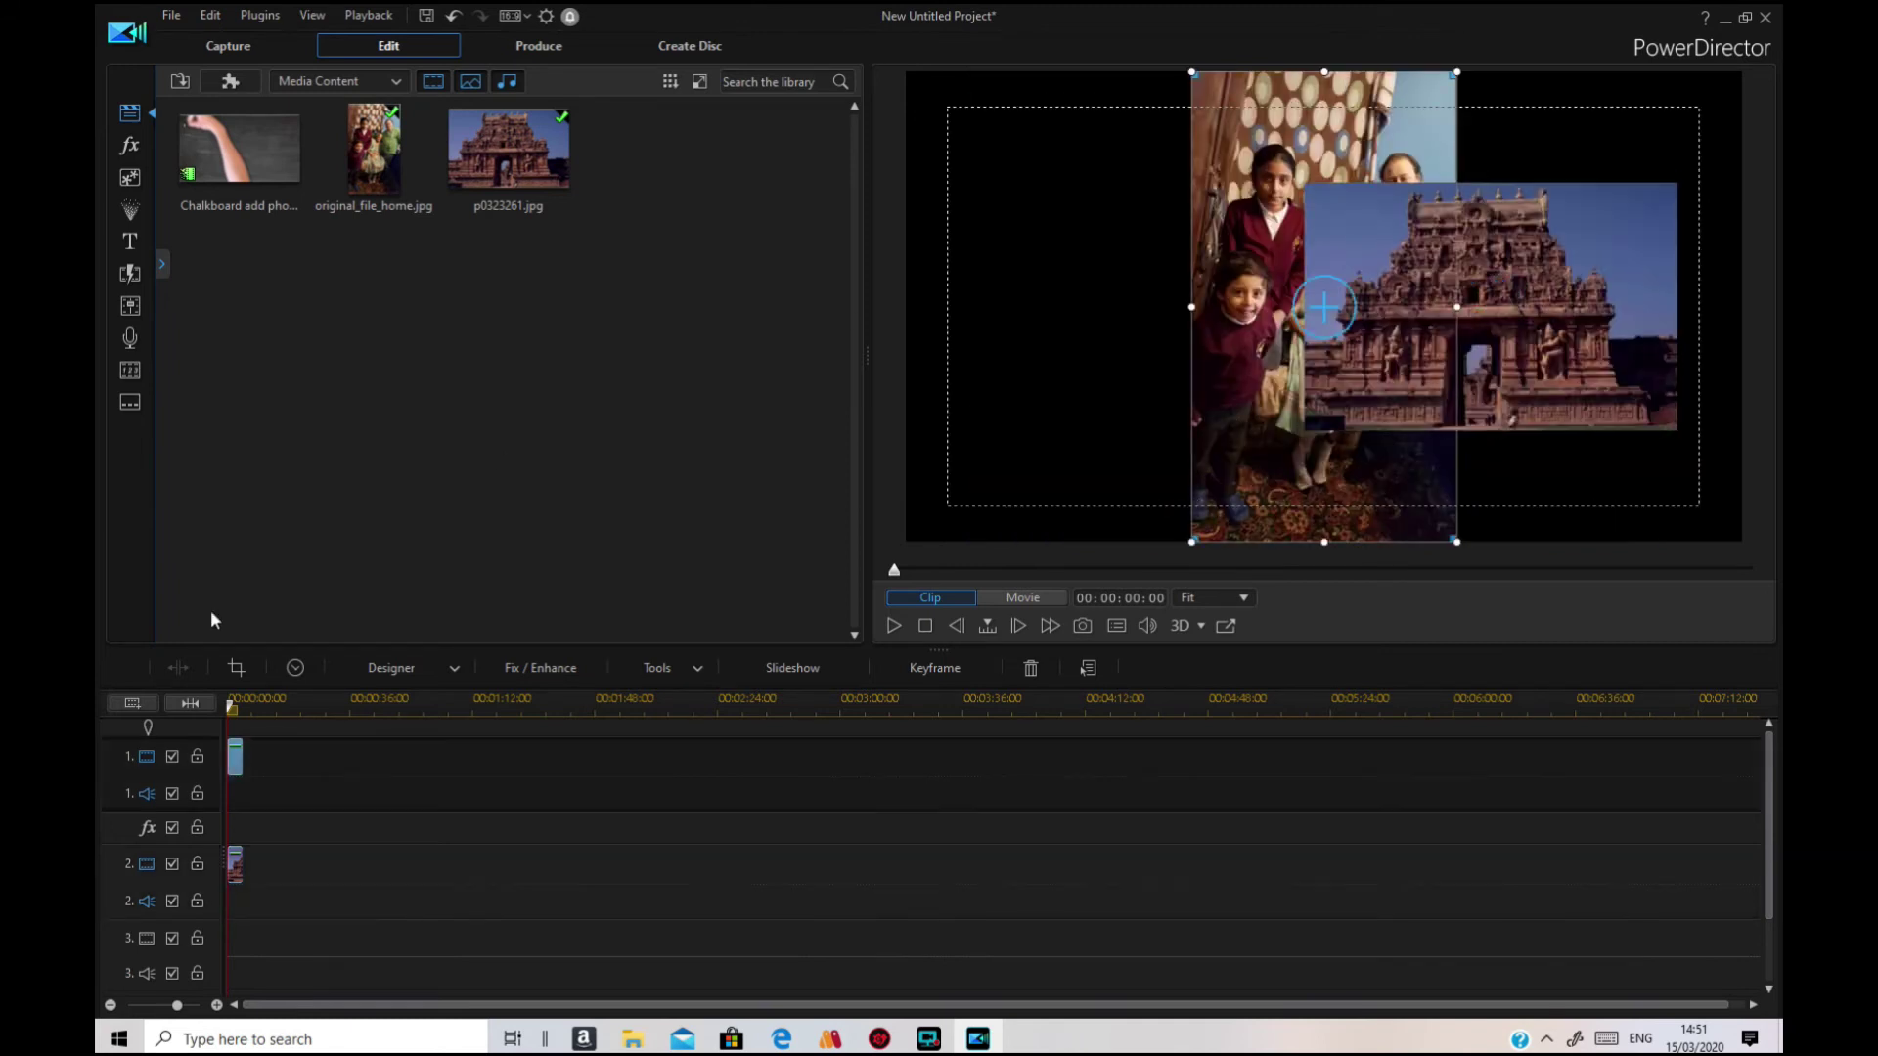
{"action": "key", "text": "End"}
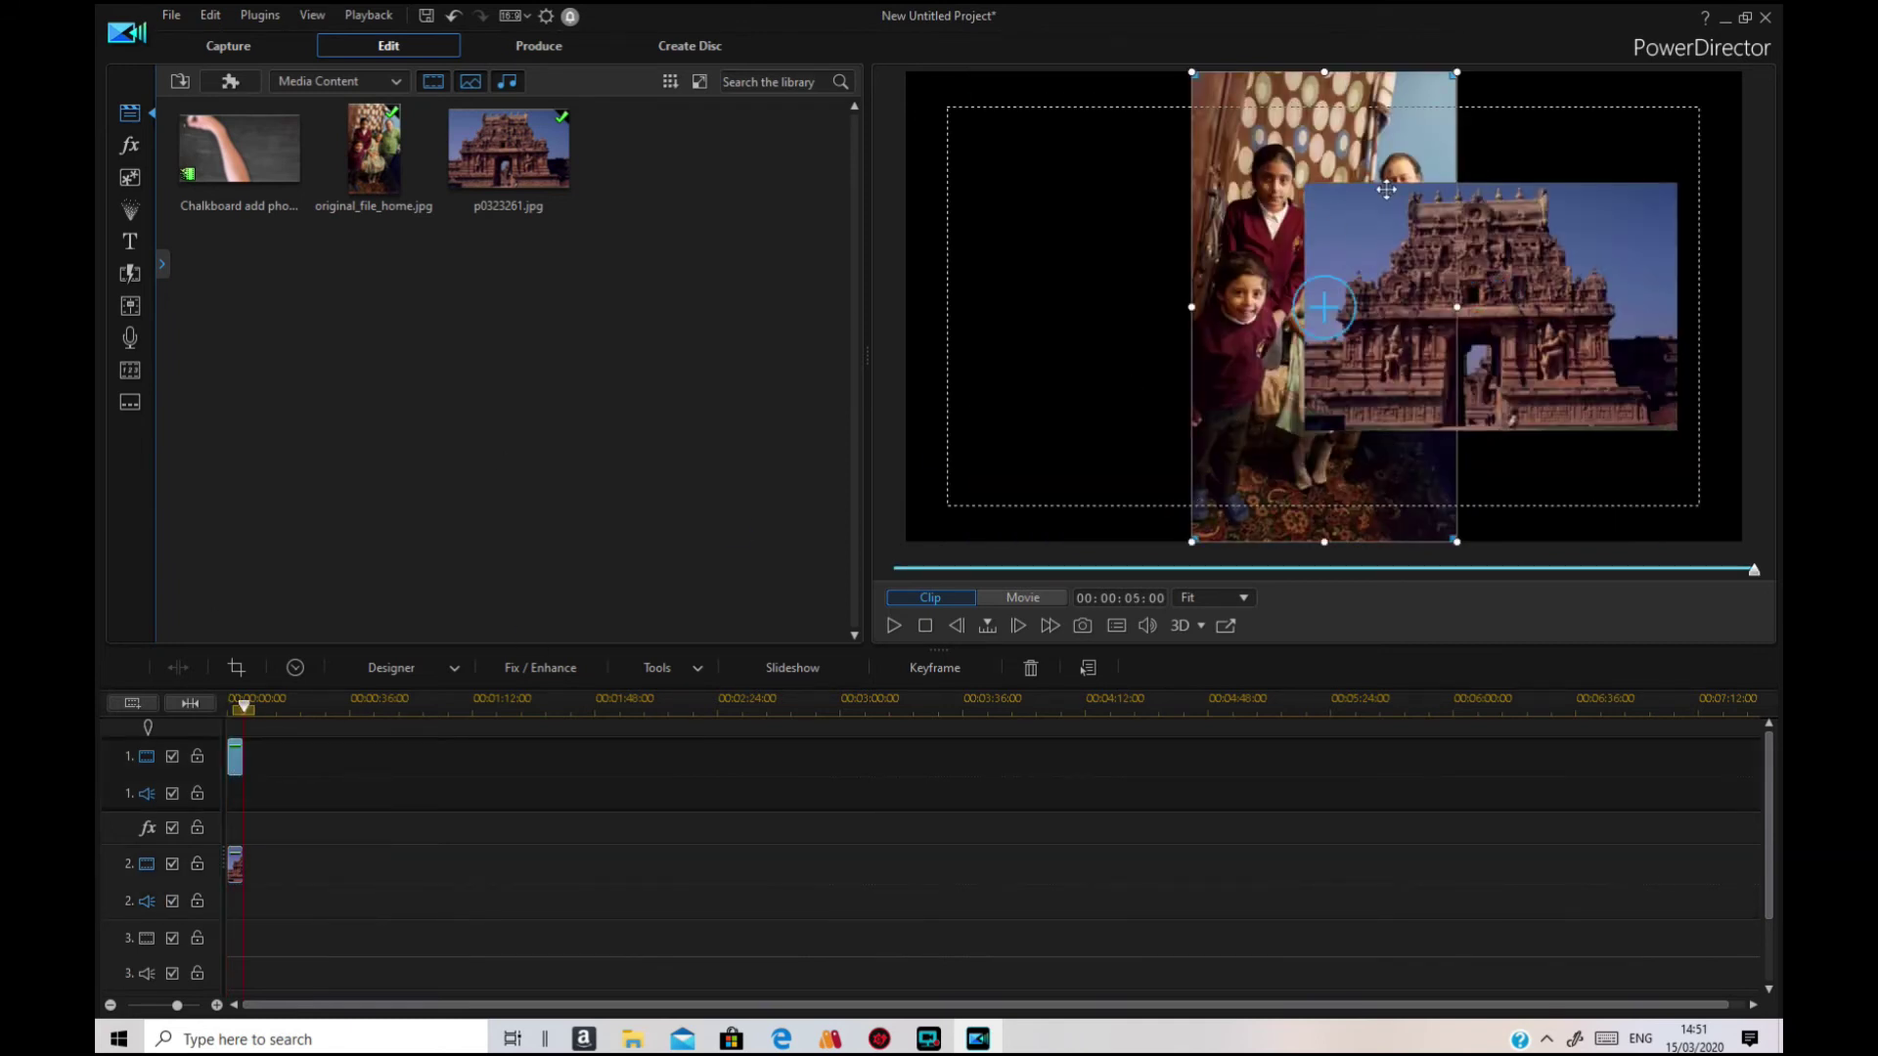
{"action": "left_click_drag", "start_coordinate": [1461, 70], "coordinate": [1355, 251]}
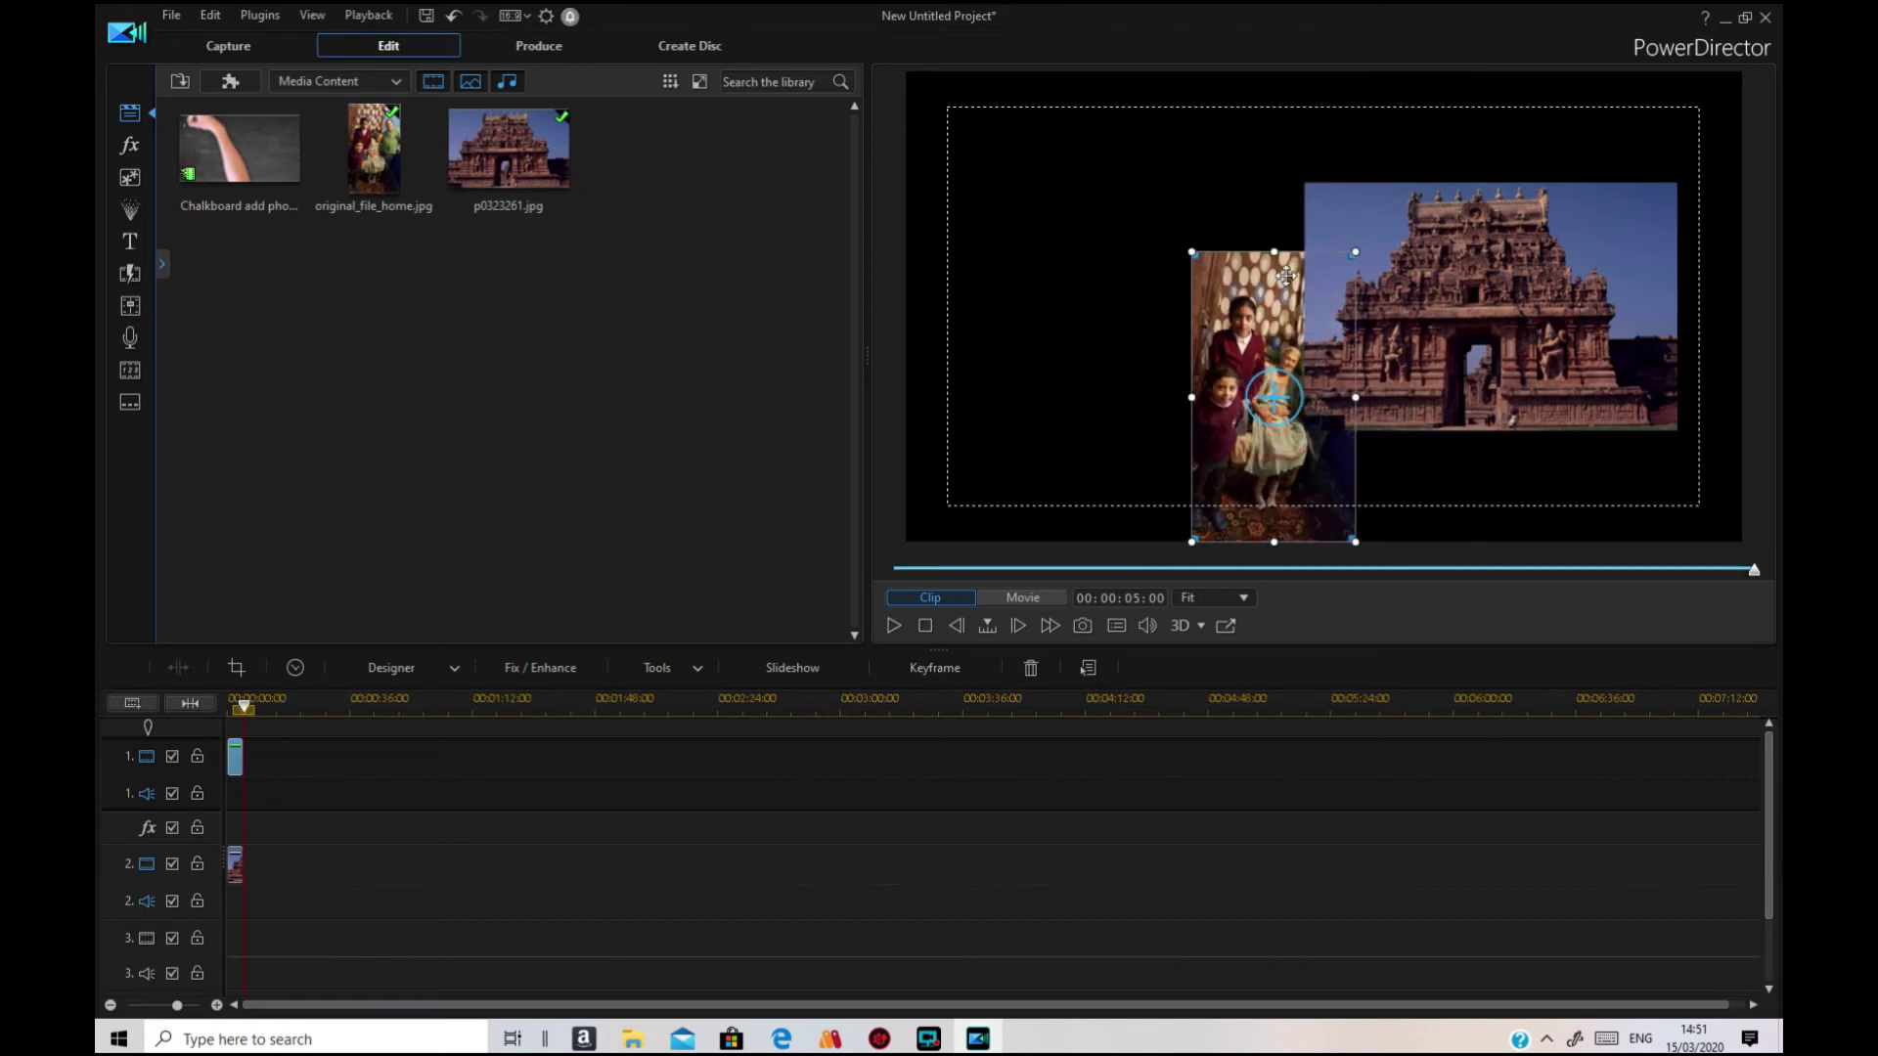
{"action": "left_click_drag", "start_coordinate": [1252, 330], "coordinate": [1080, 324]}
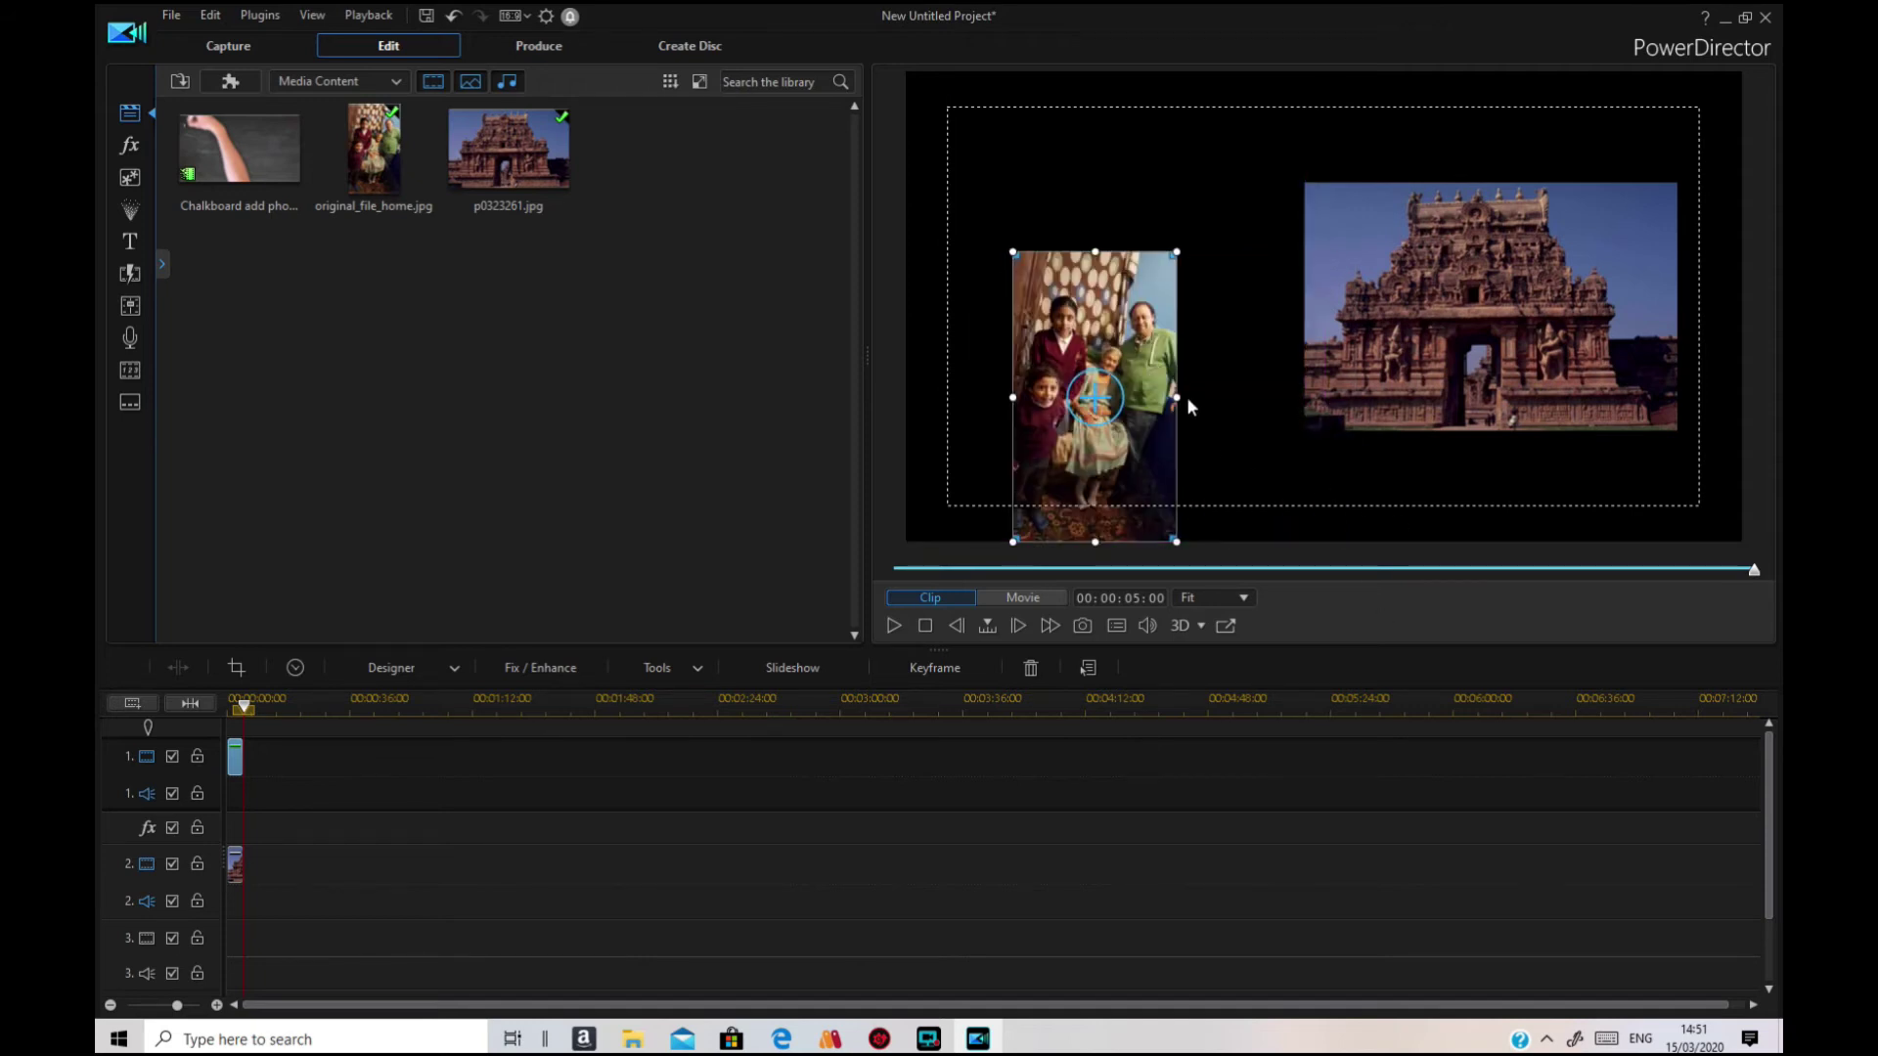
{"action": "left_click_drag", "start_coordinate": [1175, 397], "coordinate": [1204, 398]}
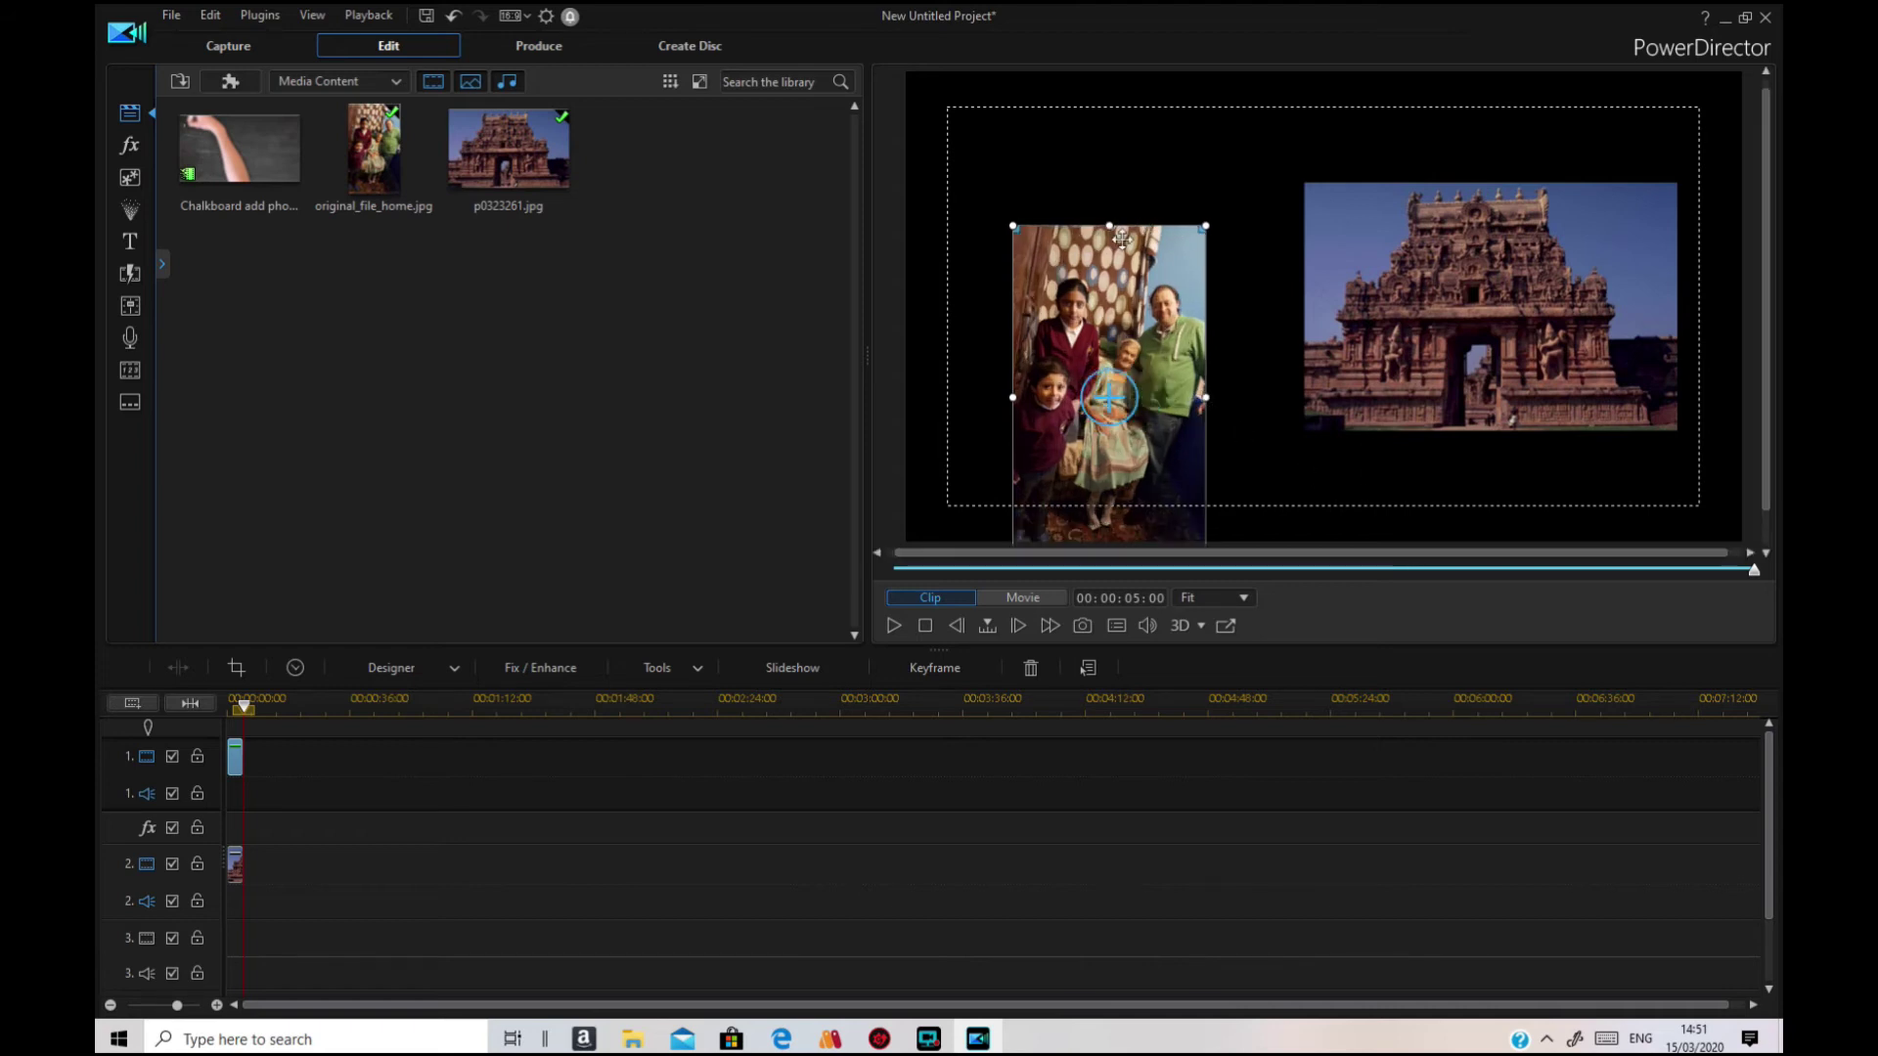
{"action": "left_click_drag", "start_coordinate": [1109, 225], "coordinate": [1109, 274]}
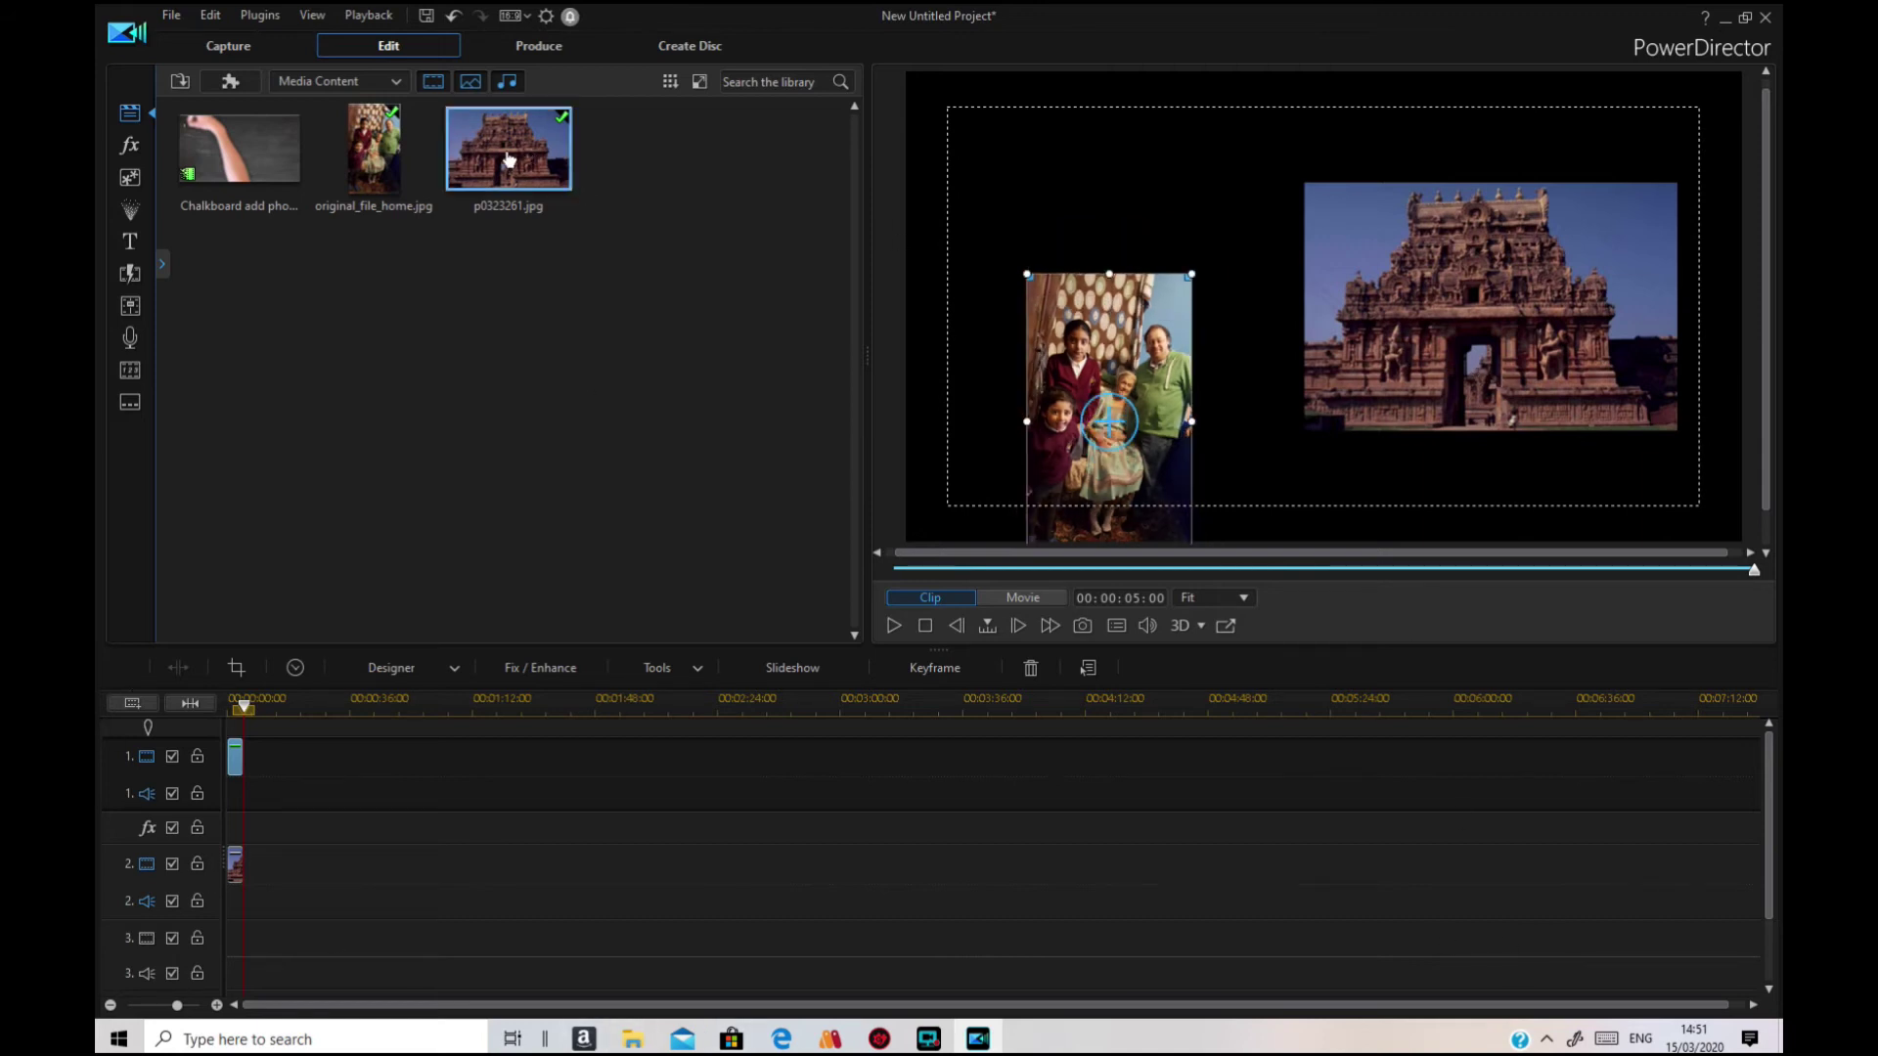
Step: Place the chalkboard video on track 3 at the start of the timeline
{"action": "left_click_drag", "start_coordinate": [266, 165], "coordinate": [217, 968]}
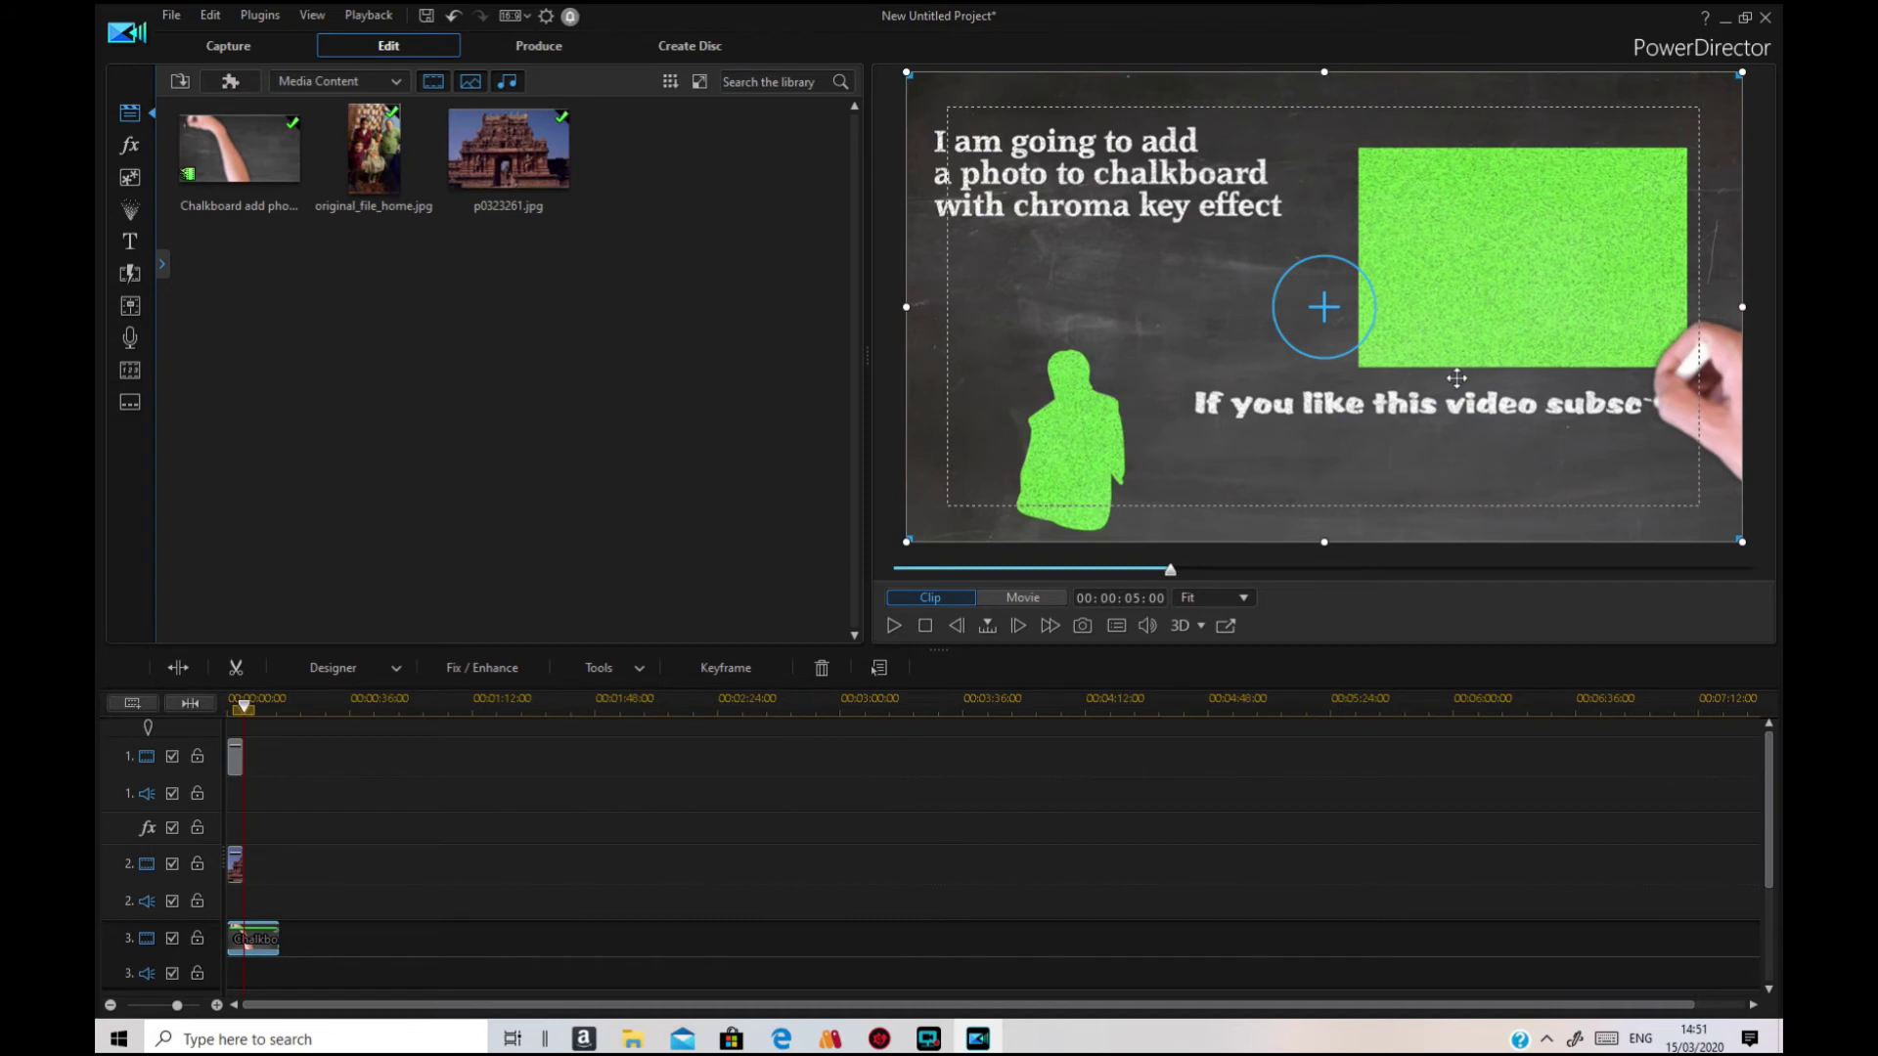
{"action": "right_click", "coordinate": [266, 944]}
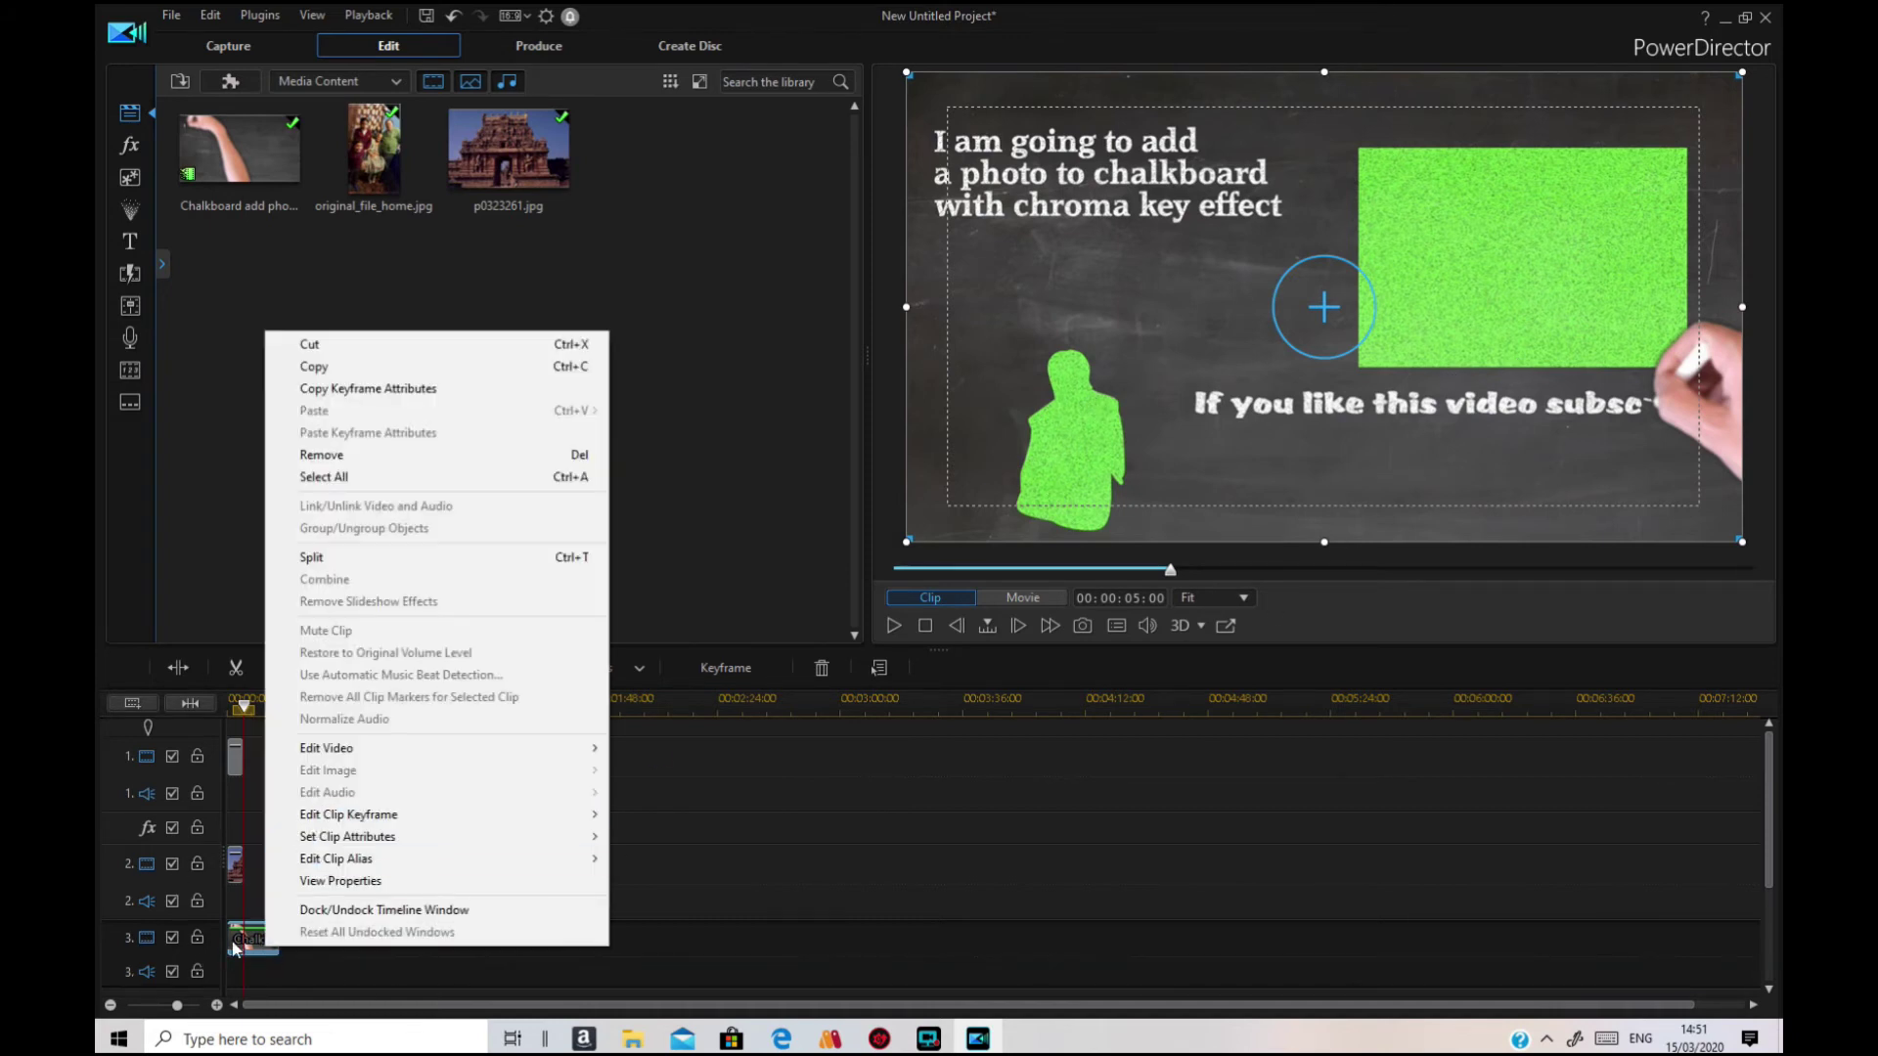
{"action": "left_click", "coordinate": [243, 940]}
Step: Enable Chroma Key for the chalkboard clip in PiP Designer, sampling the green rectangle as the key colour, and apply it
{"action": "double_click", "coordinate": [272, 939]}
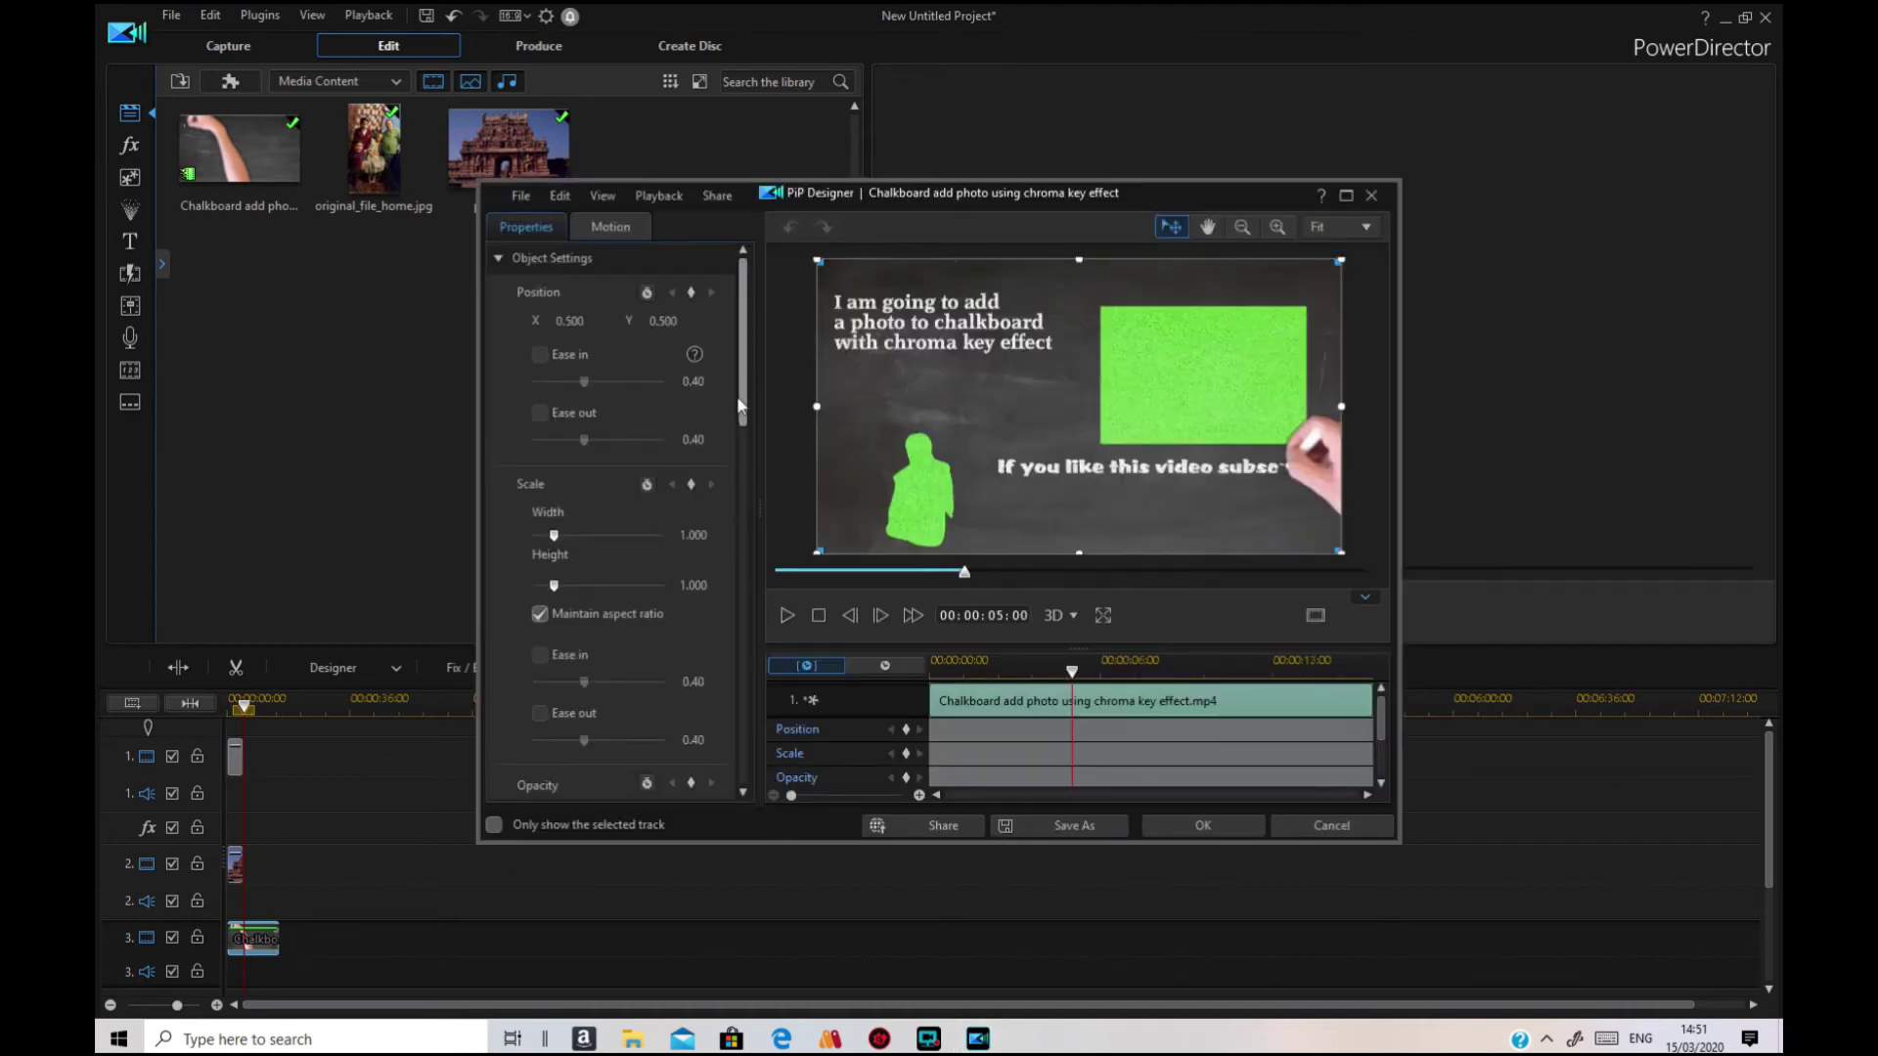
{"action": "scroll", "coordinate": [747, 579], "scroll_direction": "down", "scroll_amount": 5}
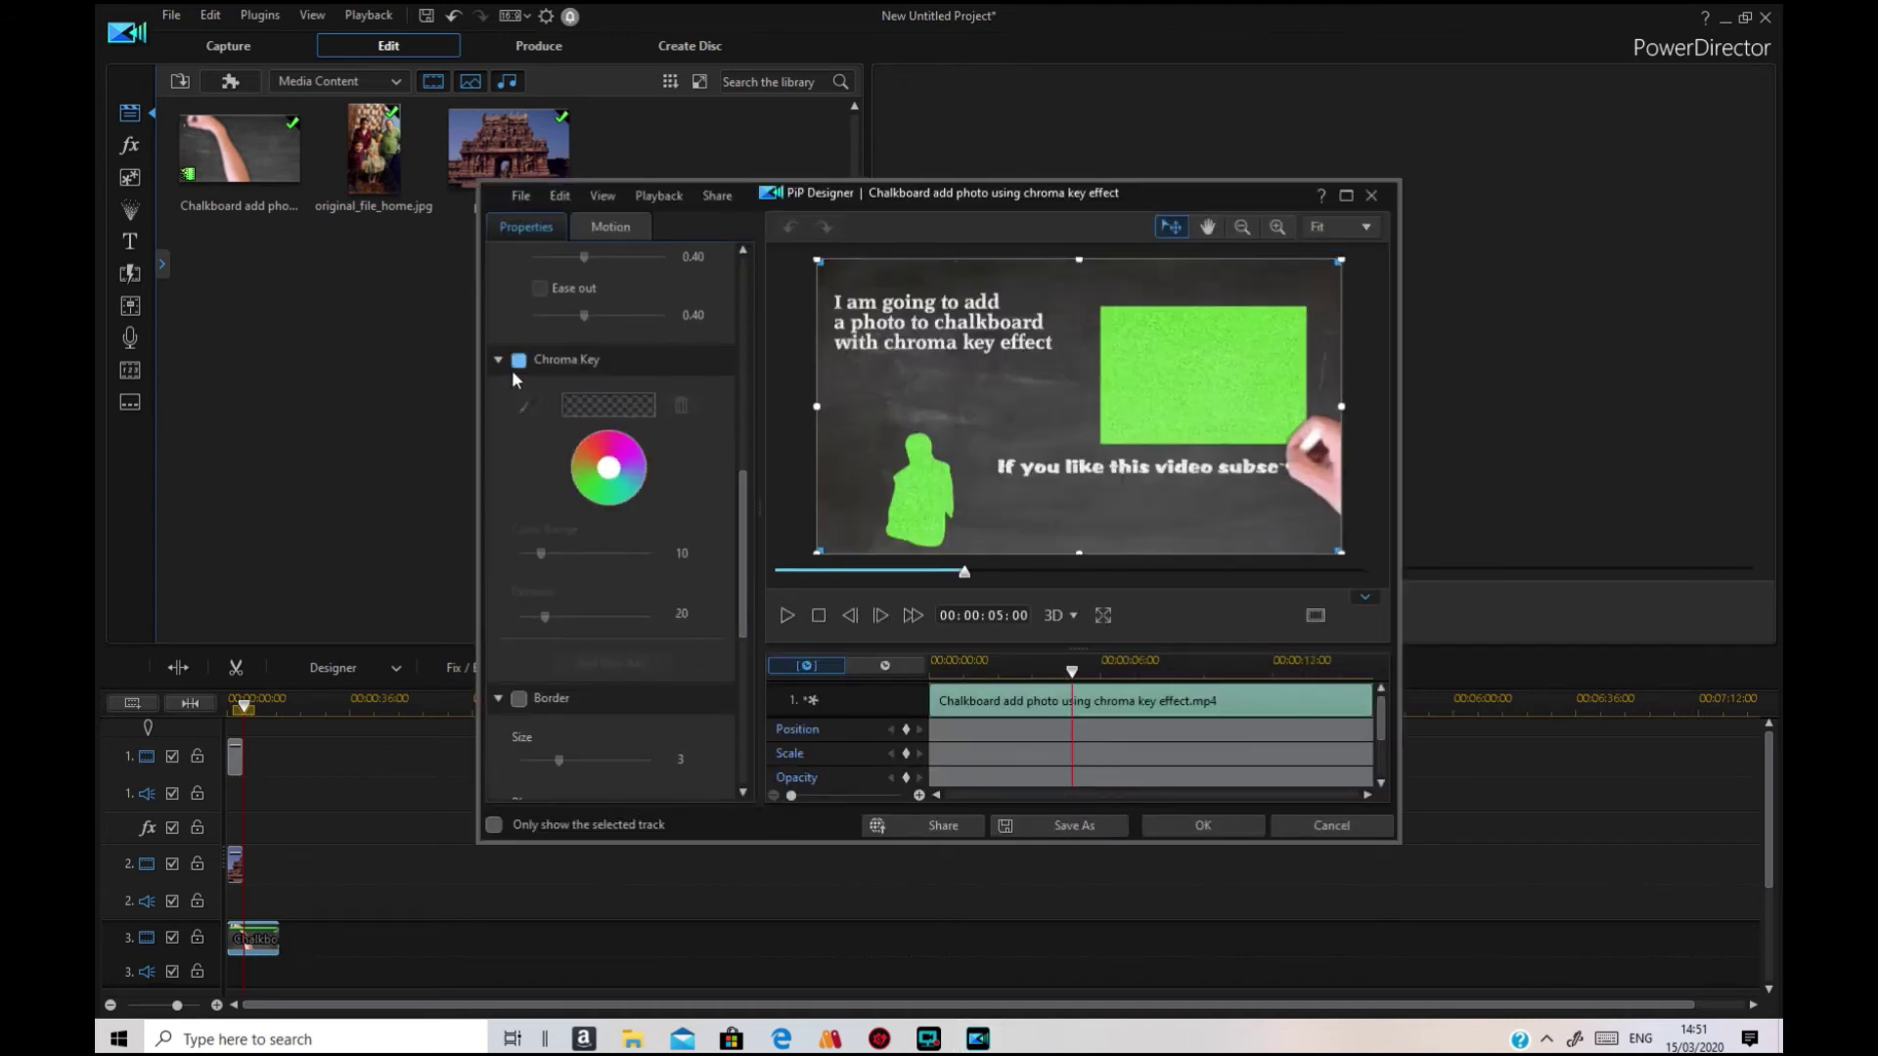
{"action": "left_click", "coordinate": [518, 362]}
{"action": "left_click", "coordinate": [528, 404]}
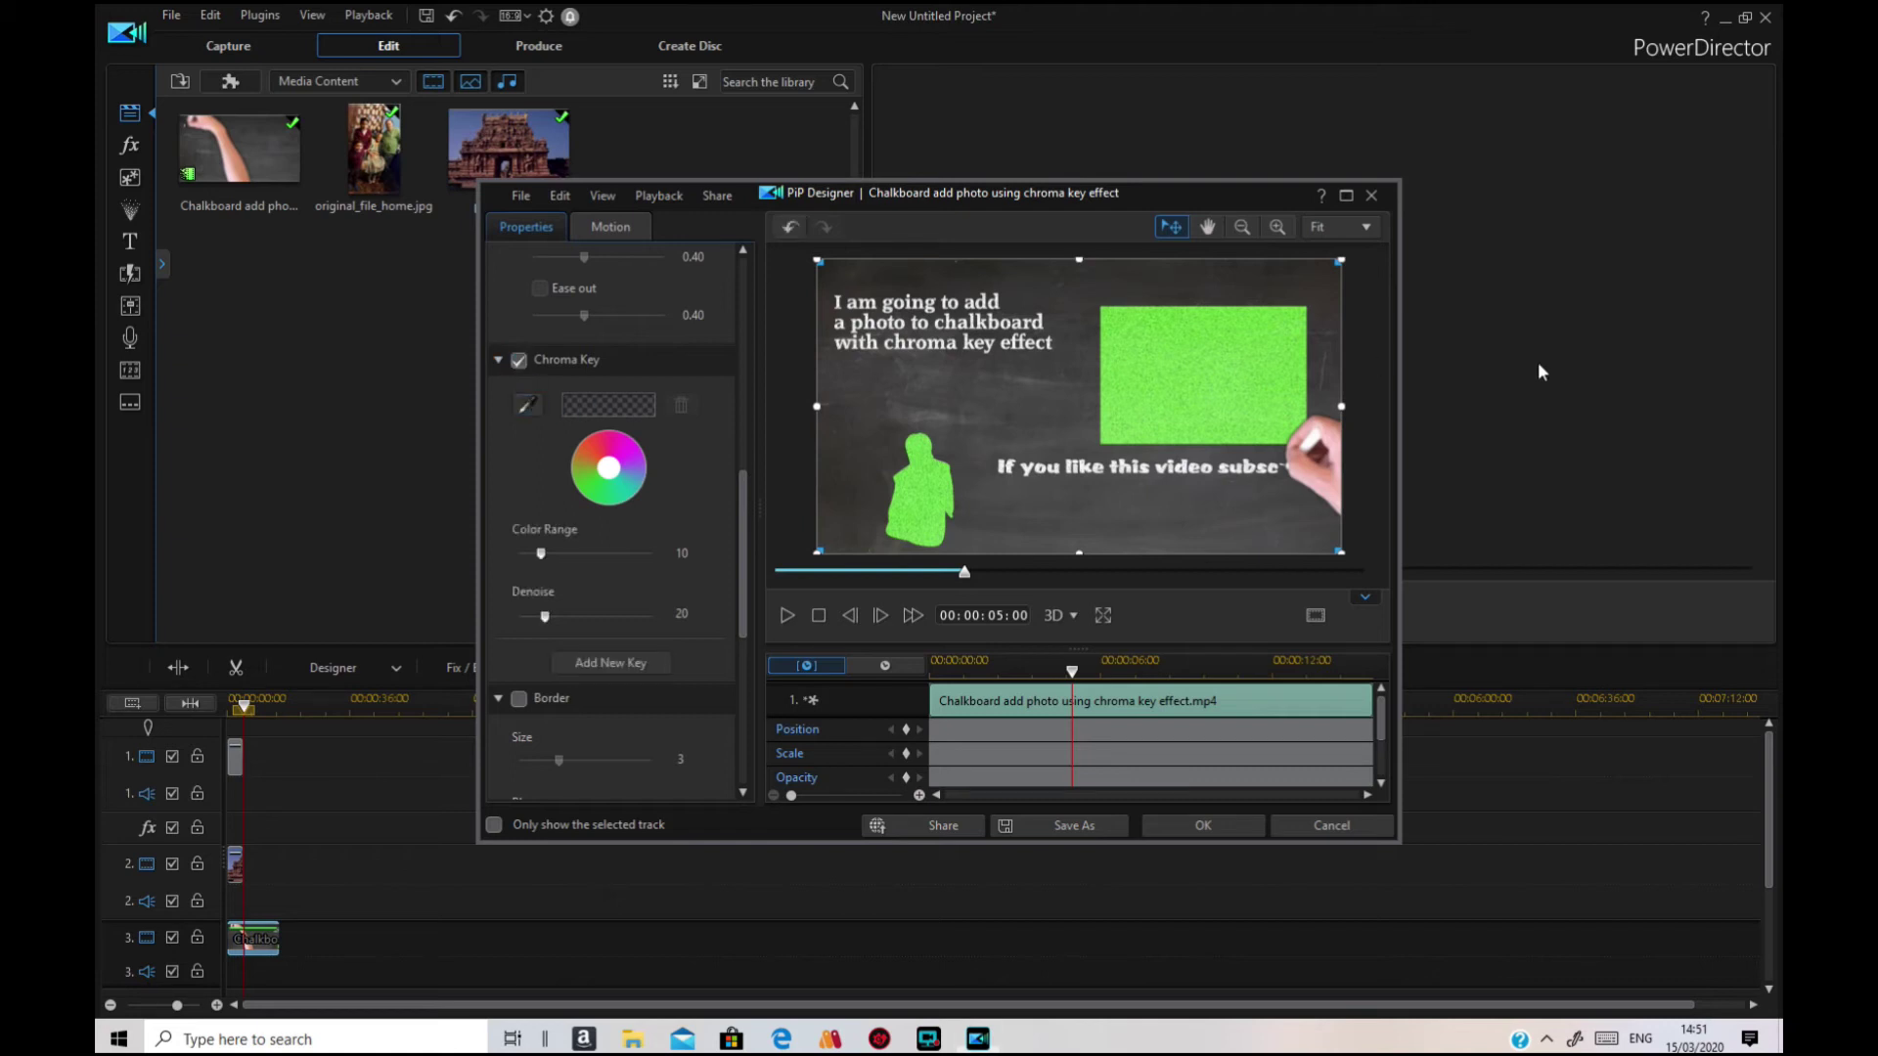
{"action": "left_click", "coordinate": [1209, 387]}
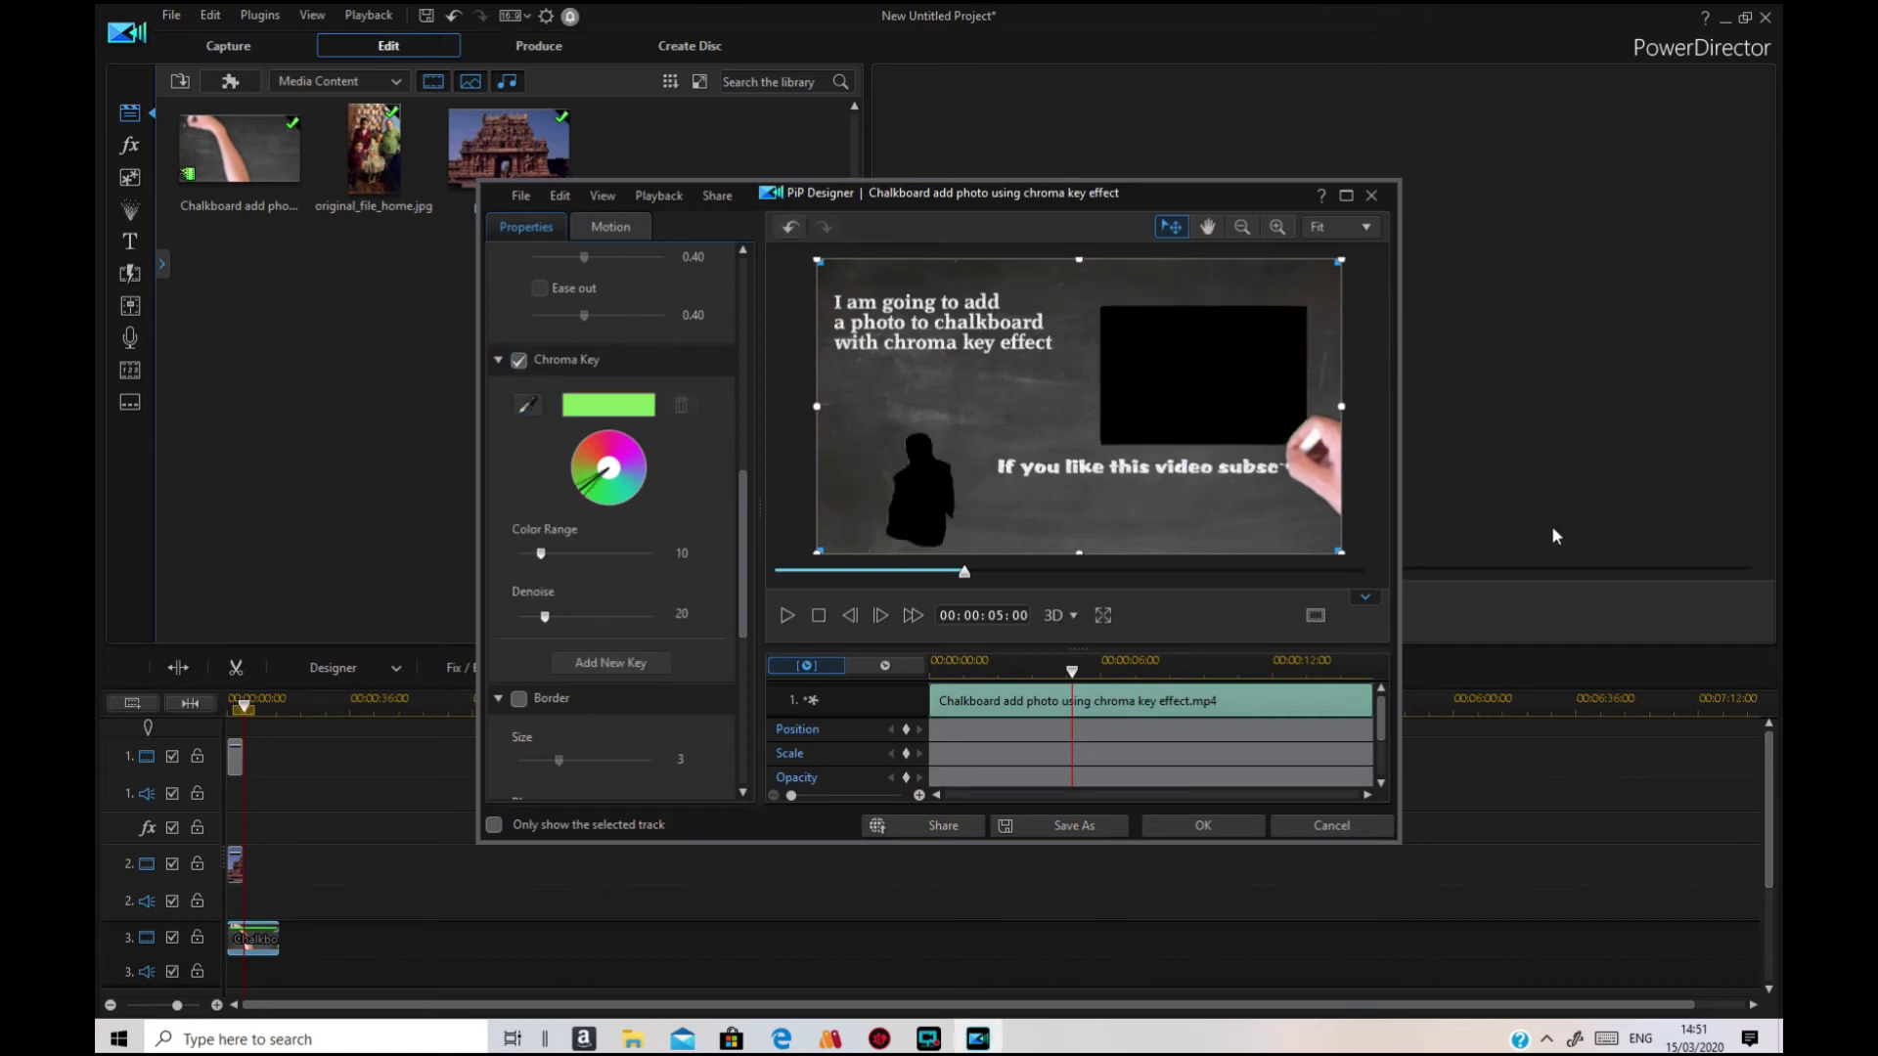
{"action": "left_click", "coordinate": [1229, 827]}
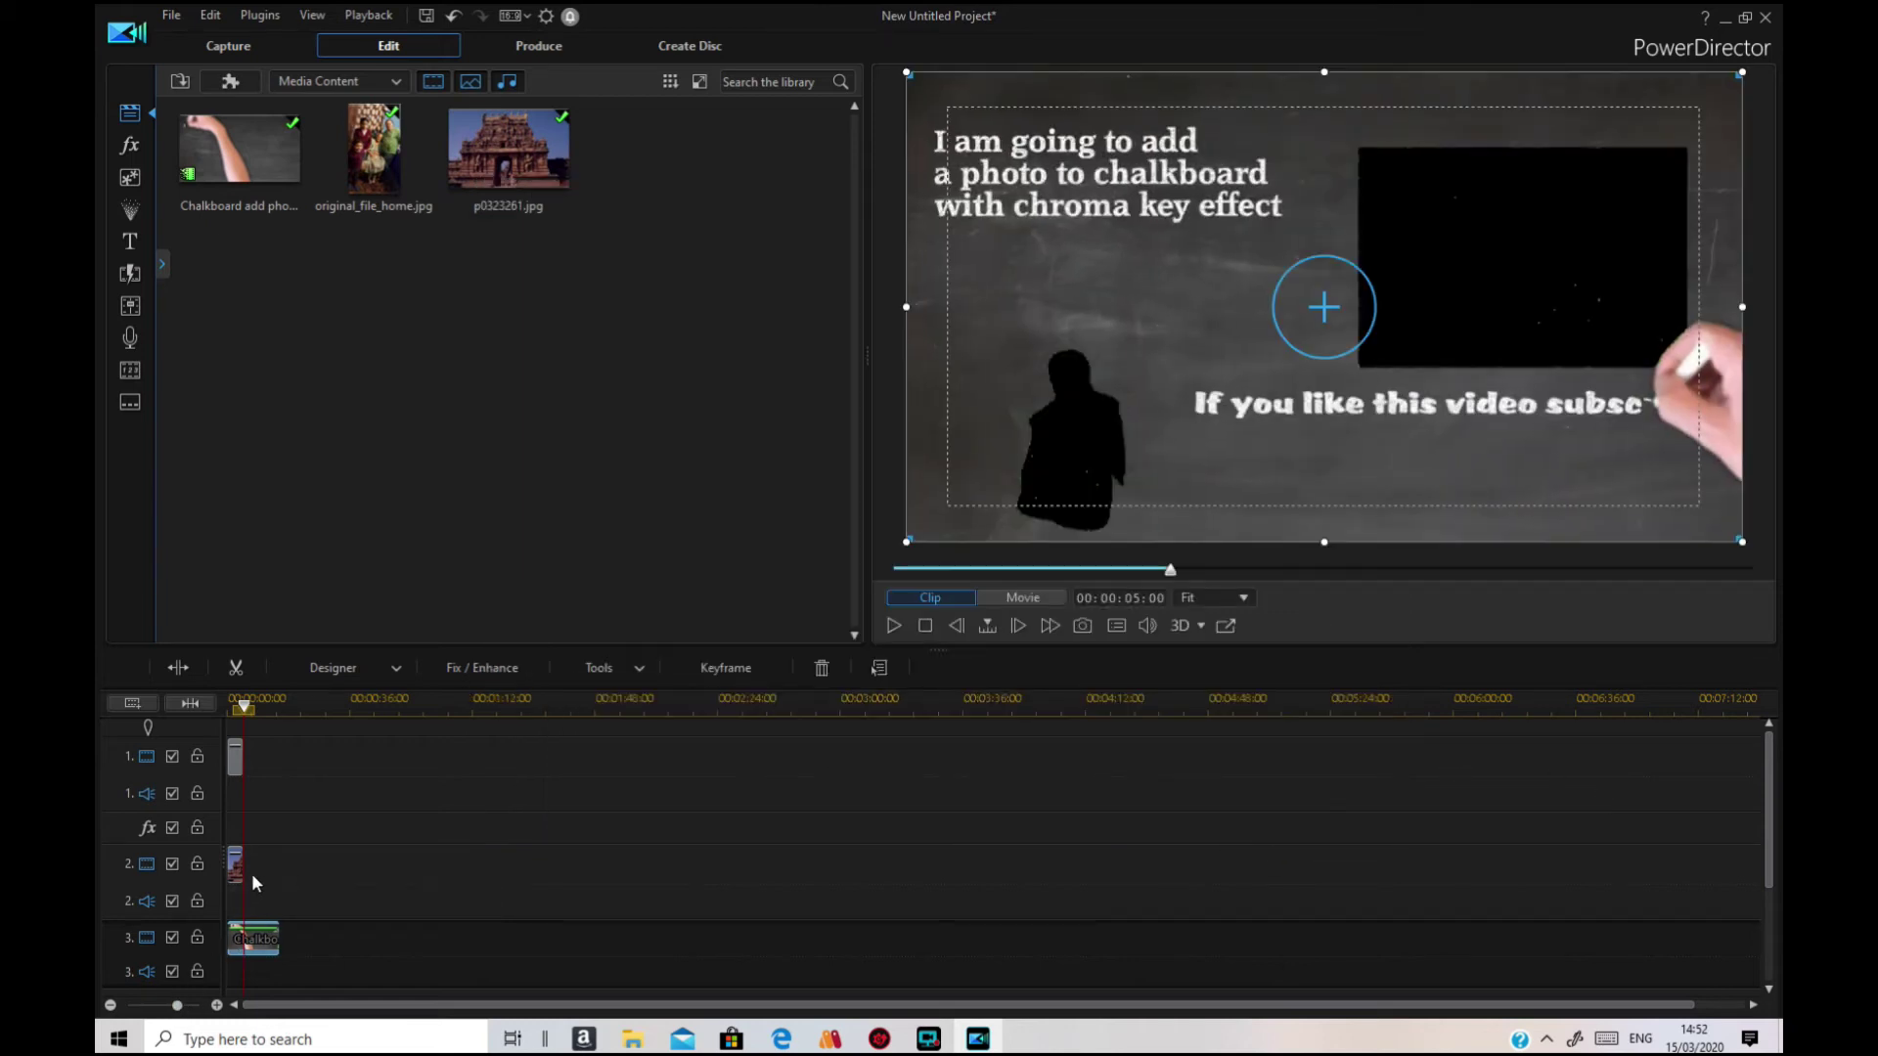
Step: Extend the temple and family photo clips on tracks 2 and 1 to end with the chalkboard clip at 00:00:15:14
{"action": "left_click", "coordinate": [236, 763]}
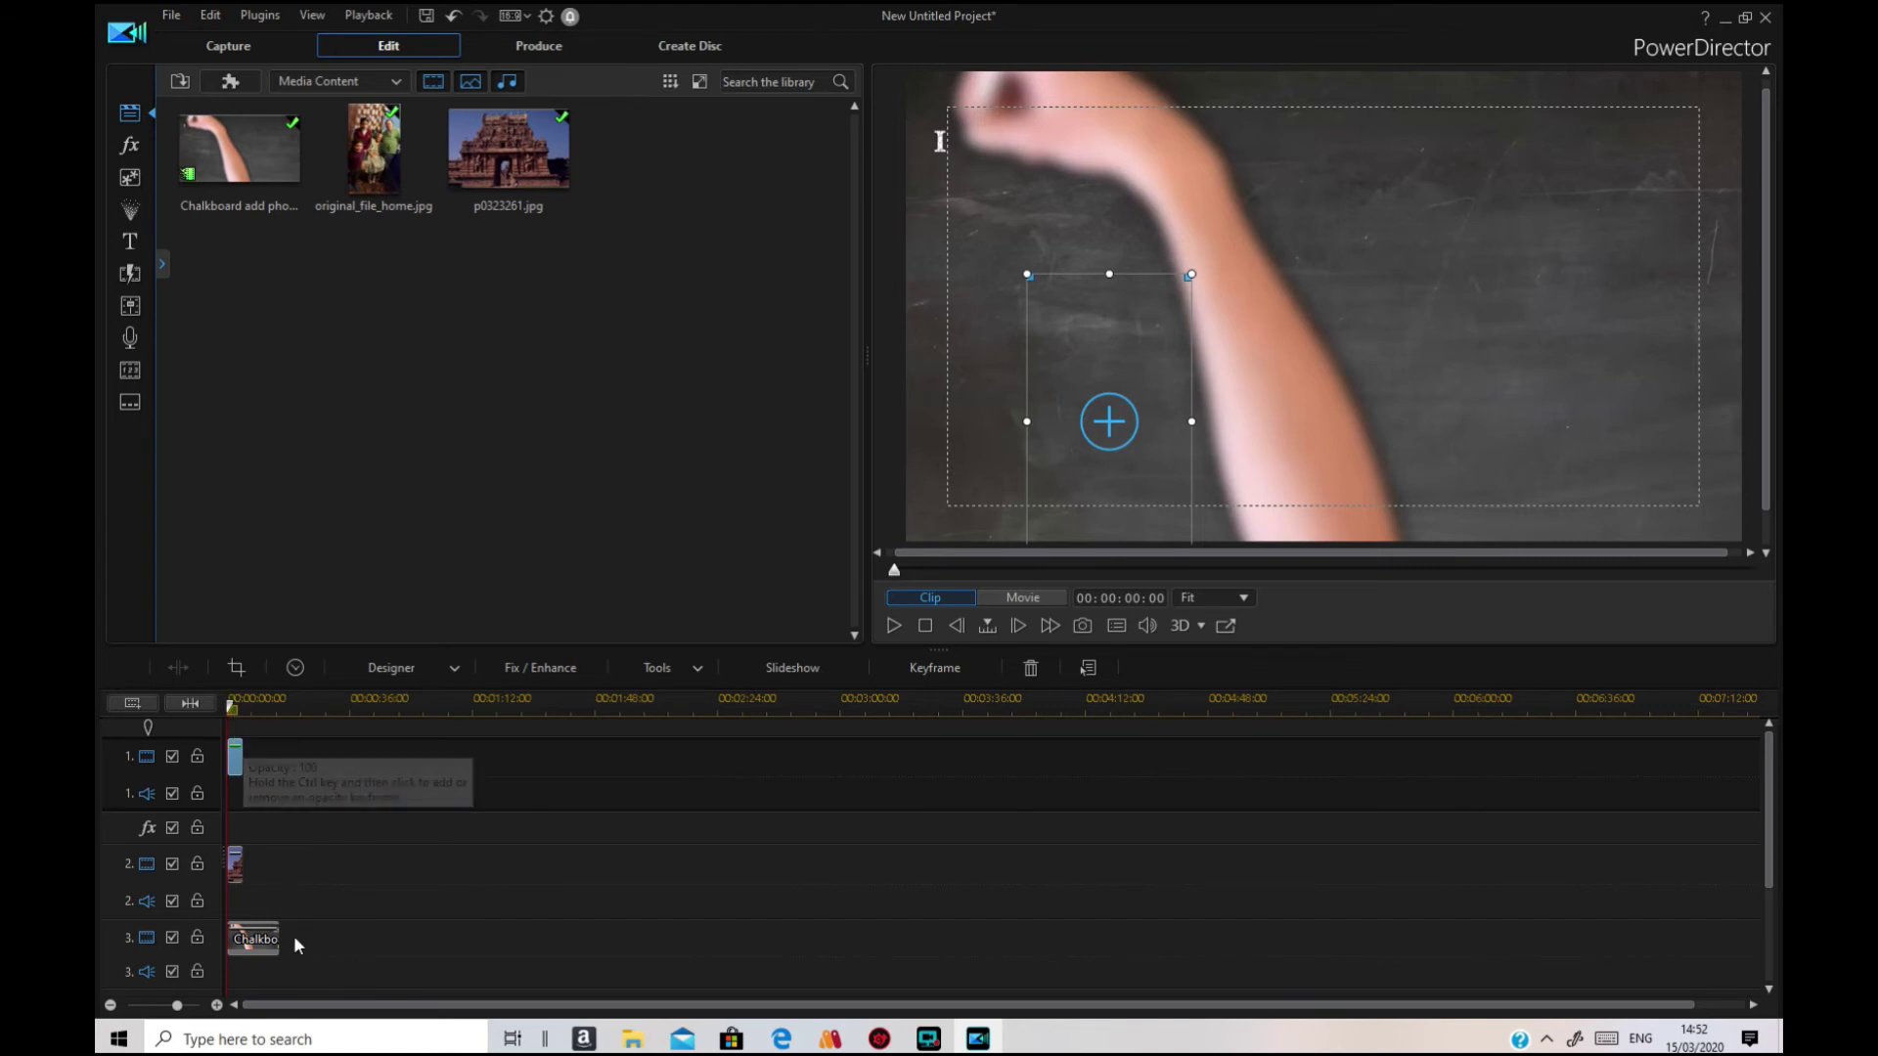
{"action": "left_click", "coordinate": [236, 865]}
{"action": "left_click_drag", "start_coordinate": [242, 864], "coordinate": [278, 853]}
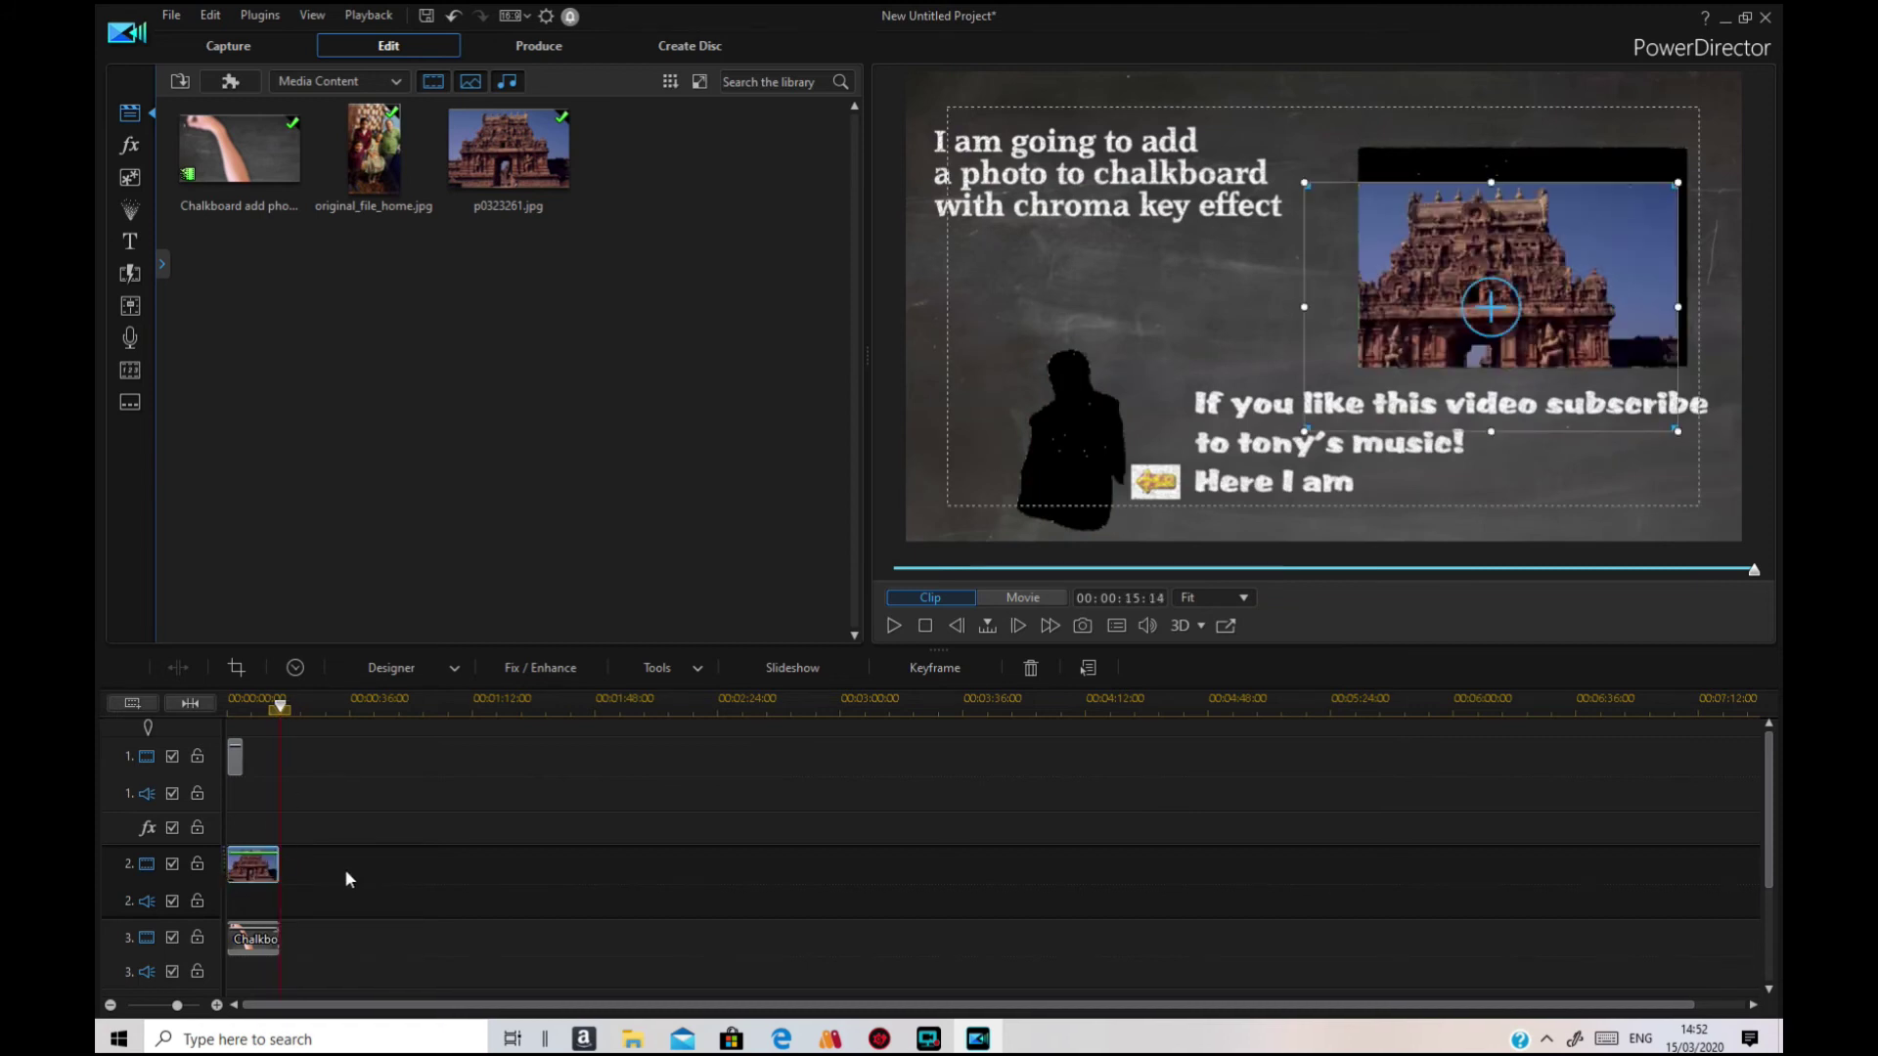
{"action": "left_click", "coordinate": [239, 766]}
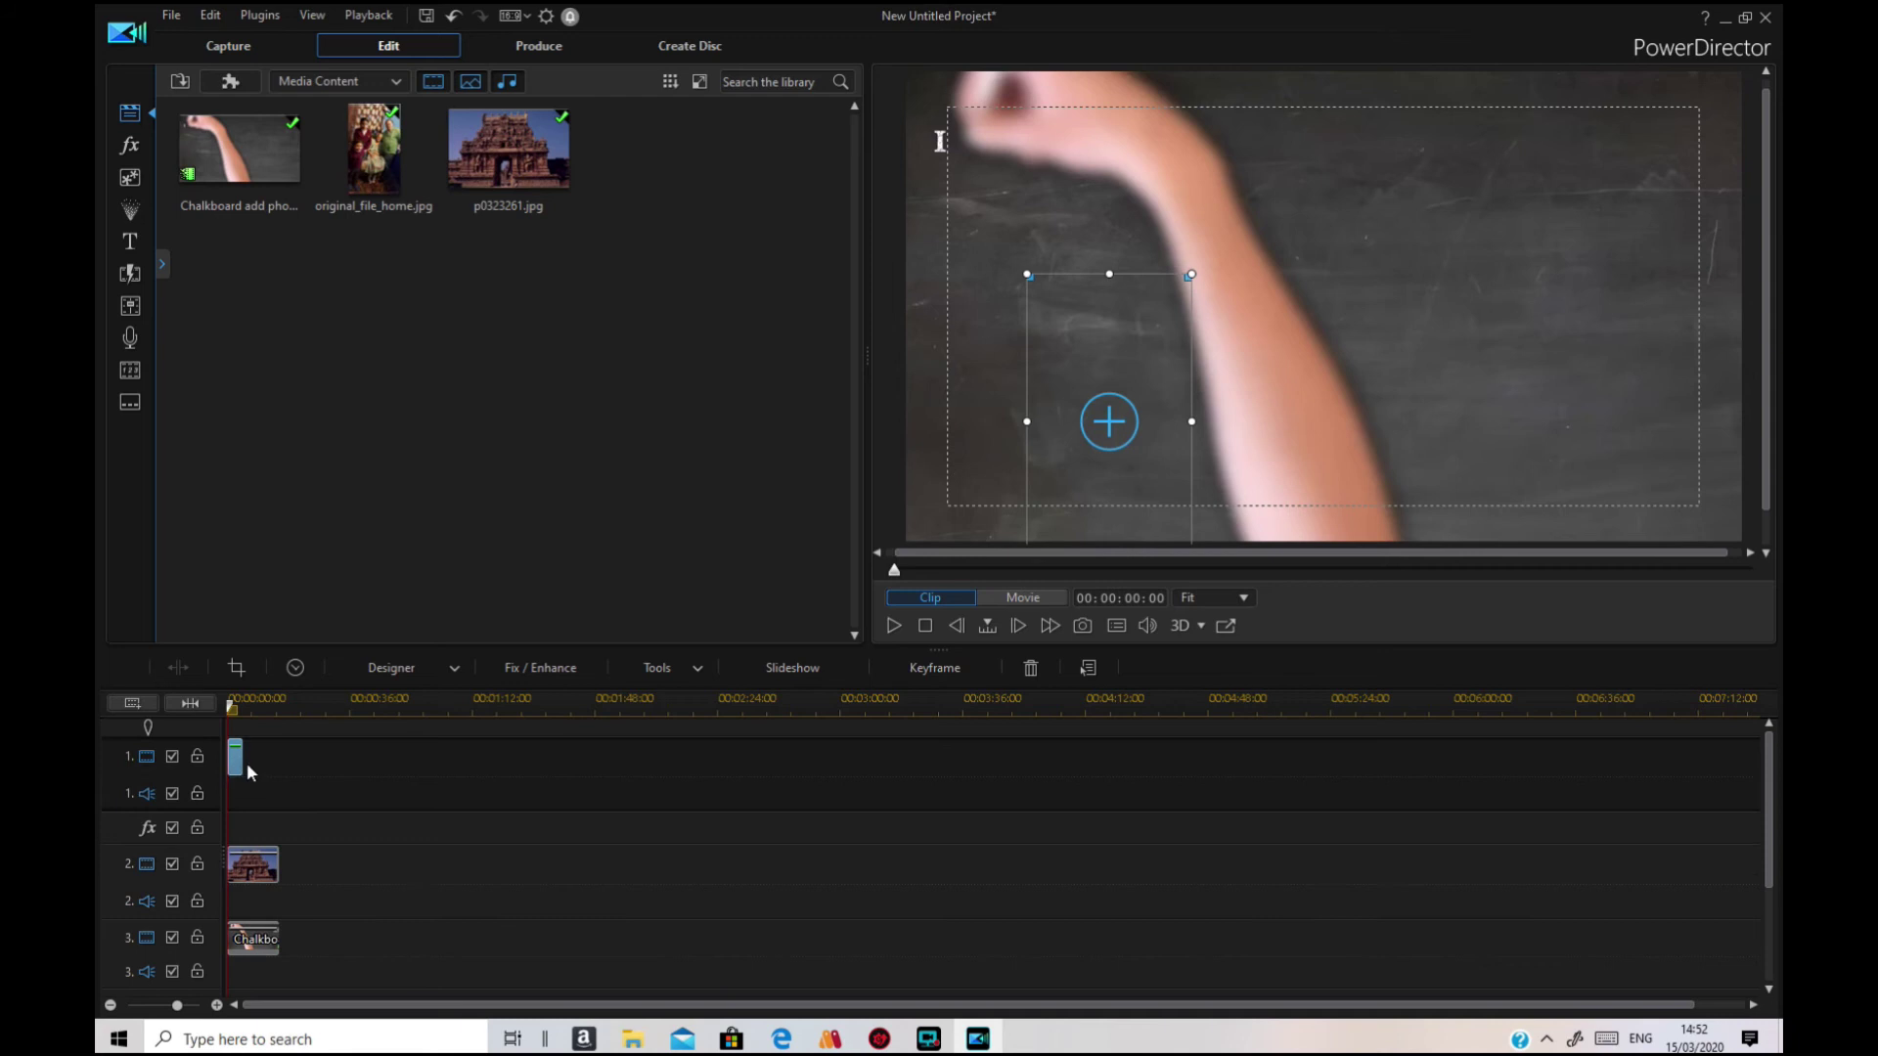
{"action": "left_click_drag", "start_coordinate": [239, 766], "coordinate": [277, 778]}
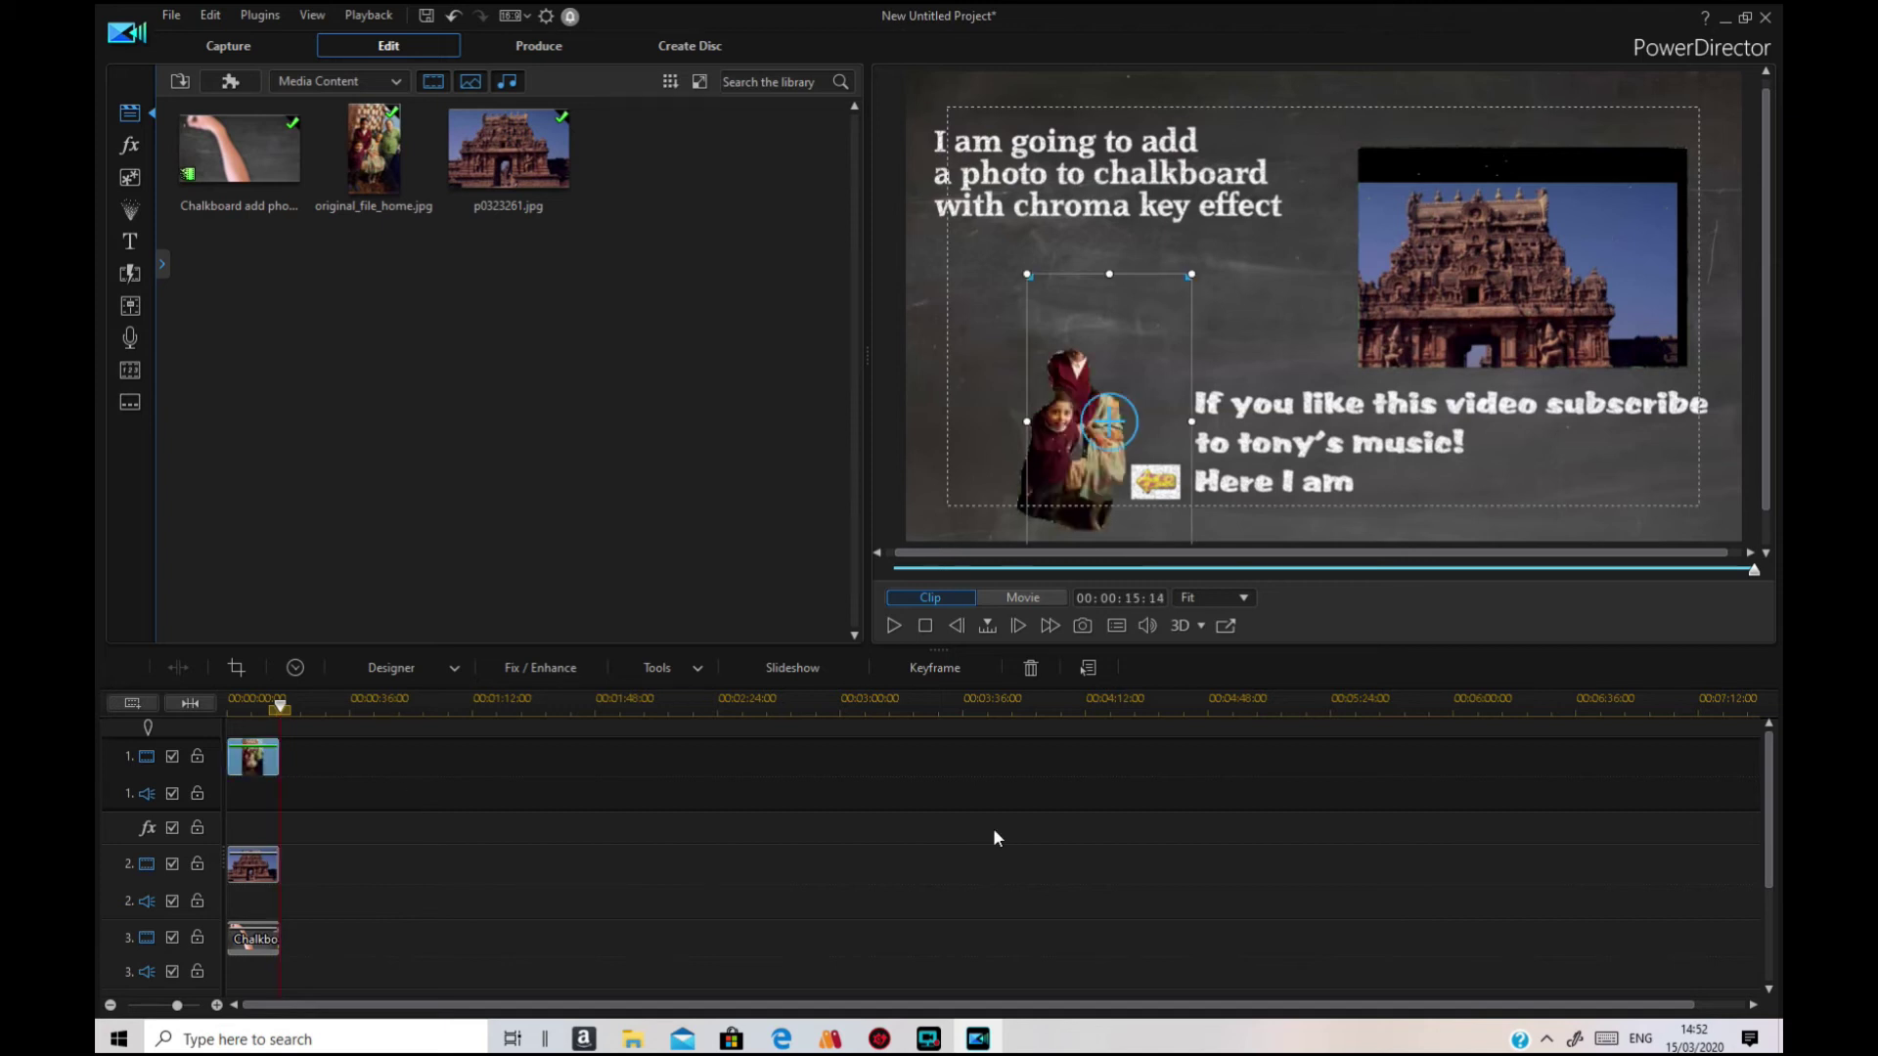
Step: Shift the family photo down and to the left behind the silhouette cut-out and enlarge it slightly
{"action": "left_click_drag", "start_coordinate": [1102, 427], "coordinate": [1044, 480]}
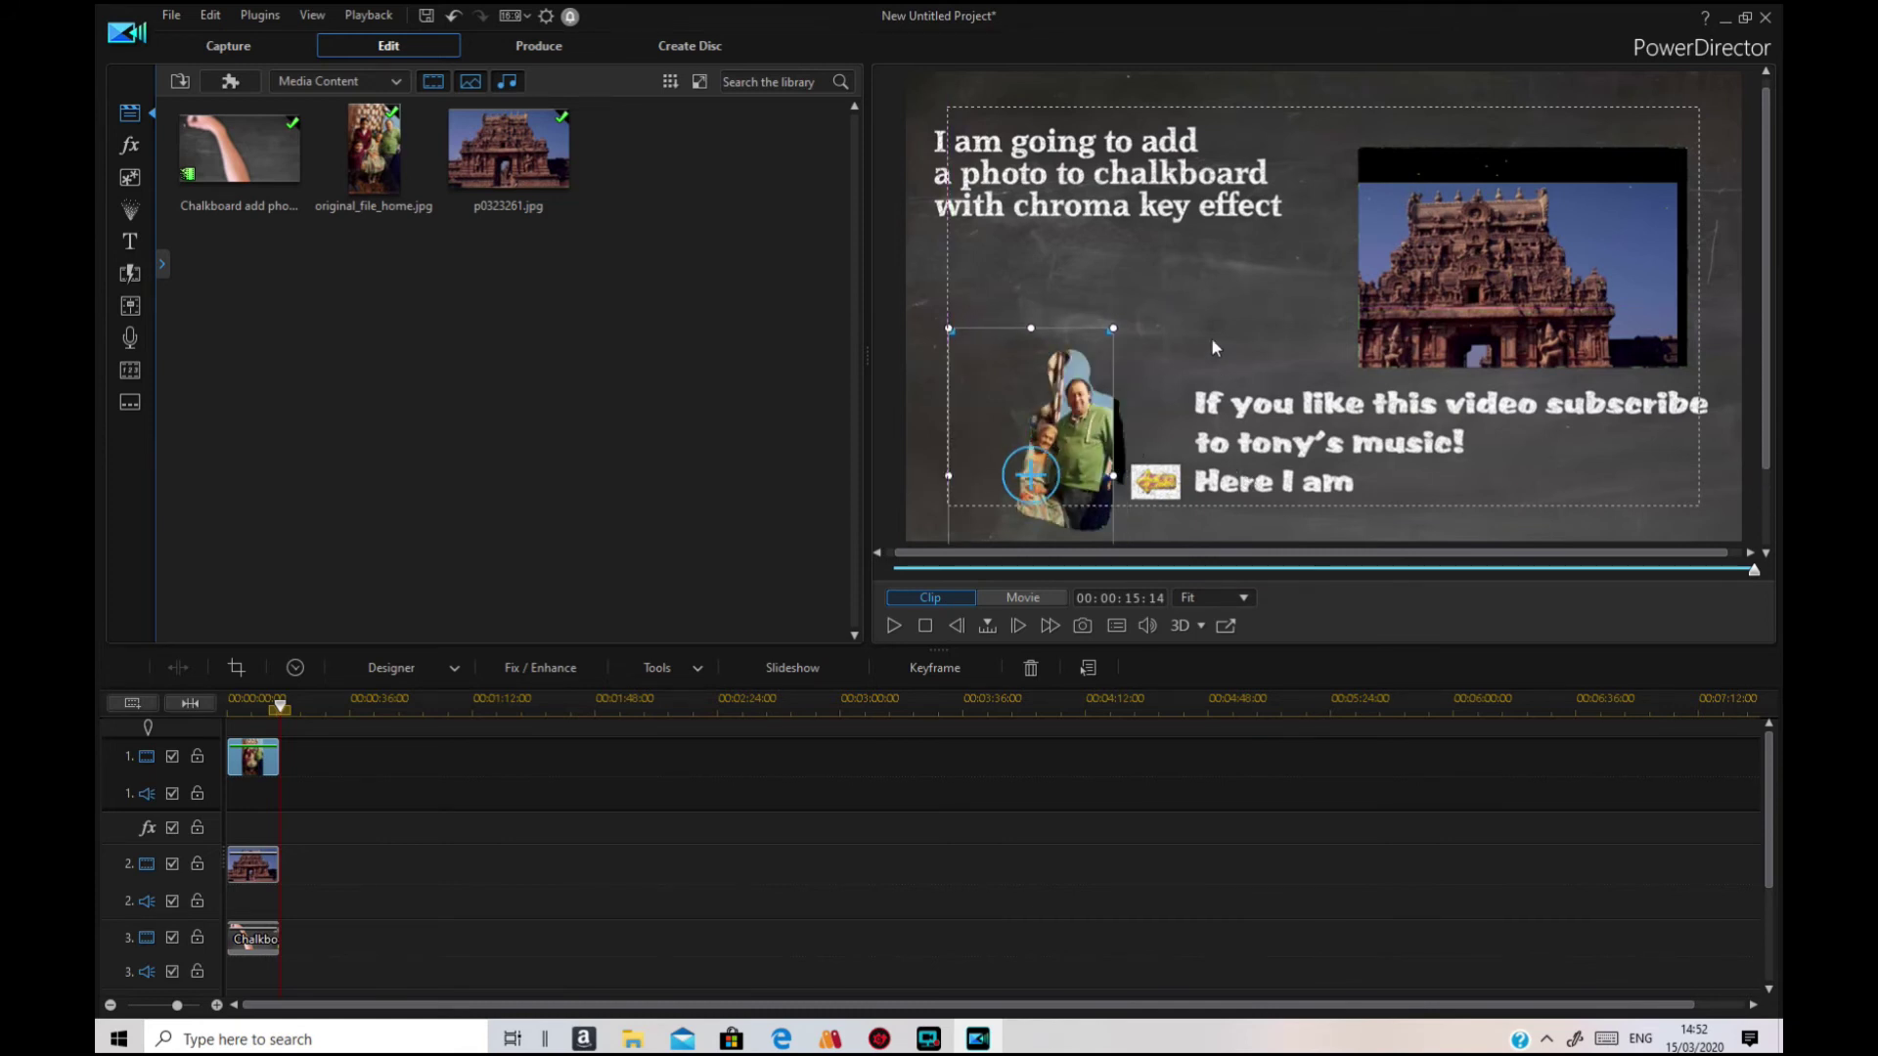
{"action": "left_click_drag", "start_coordinate": [1114, 326], "coordinate": [1137, 315]}
{"action": "left_click", "coordinate": [1077, 464]}
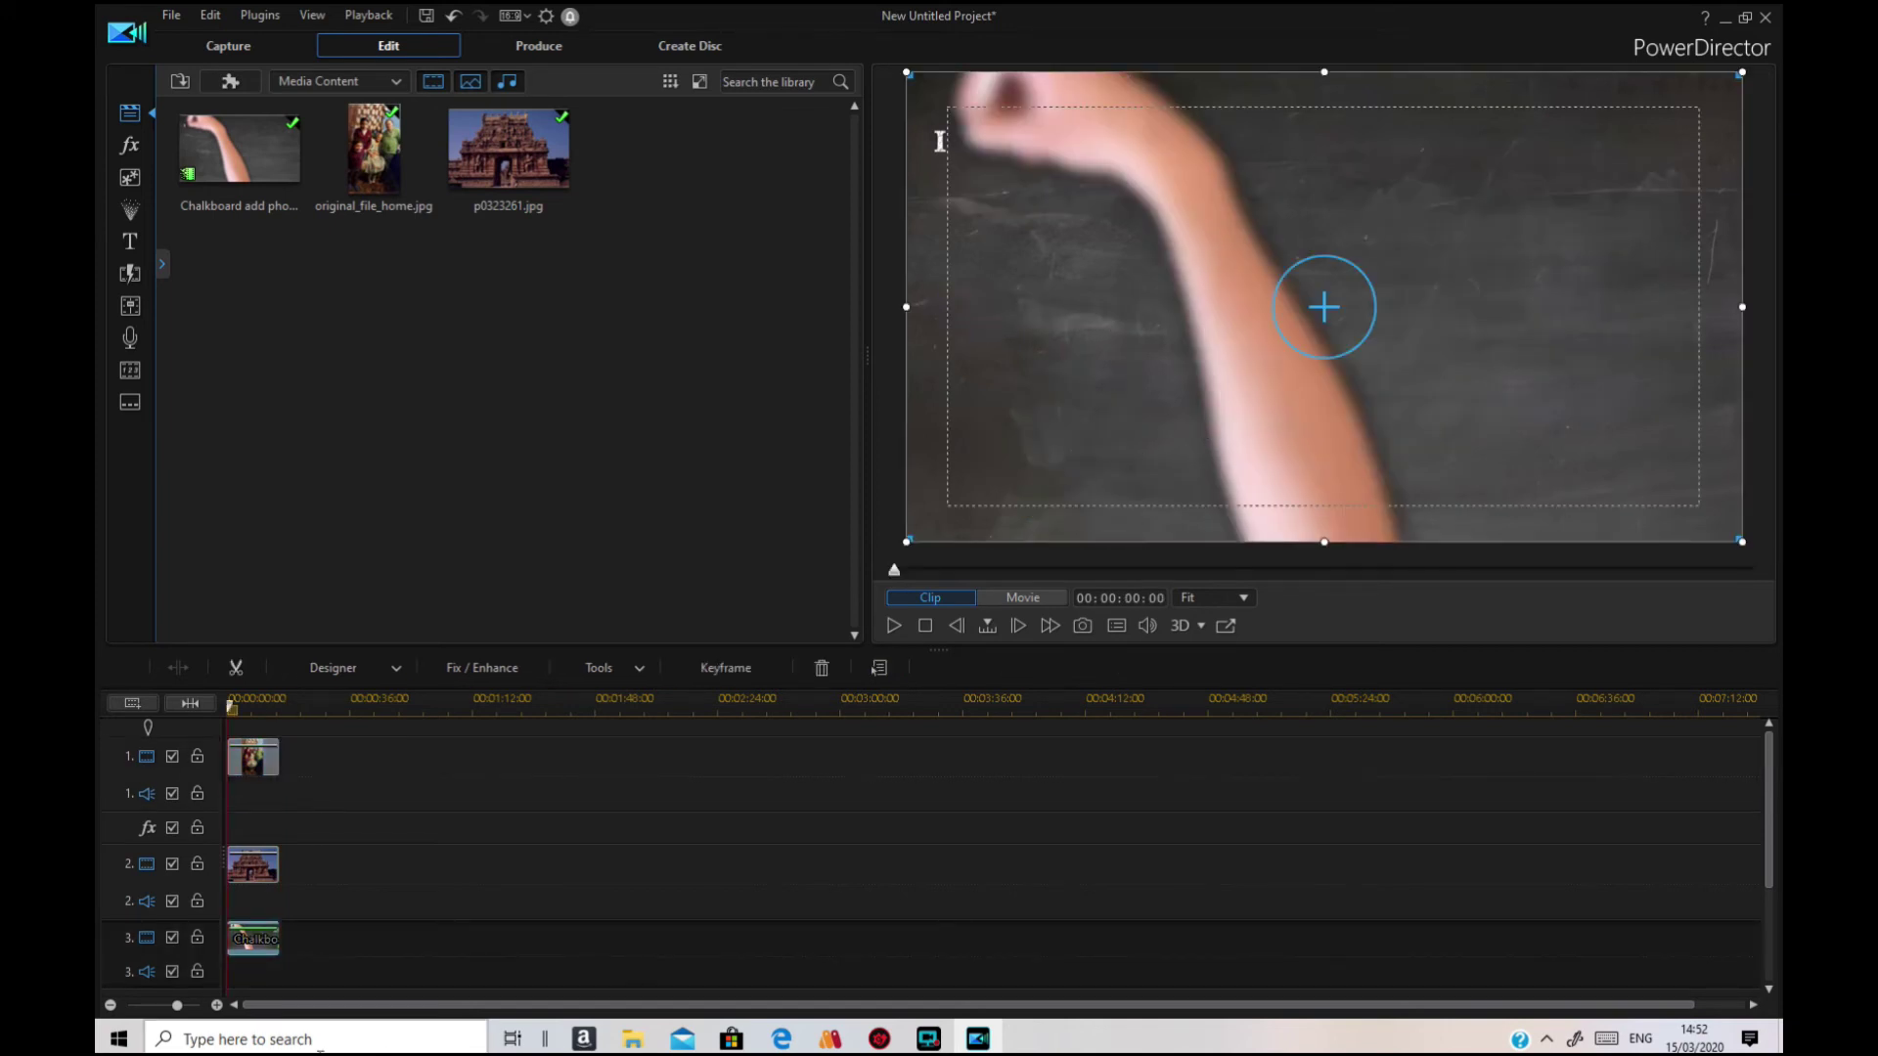
Step: At 00:00:04:13, reposition the family photo further left and enlarge it to bring the man in green into the silhouette
{"action": "left_click", "coordinate": [1142, 569]}
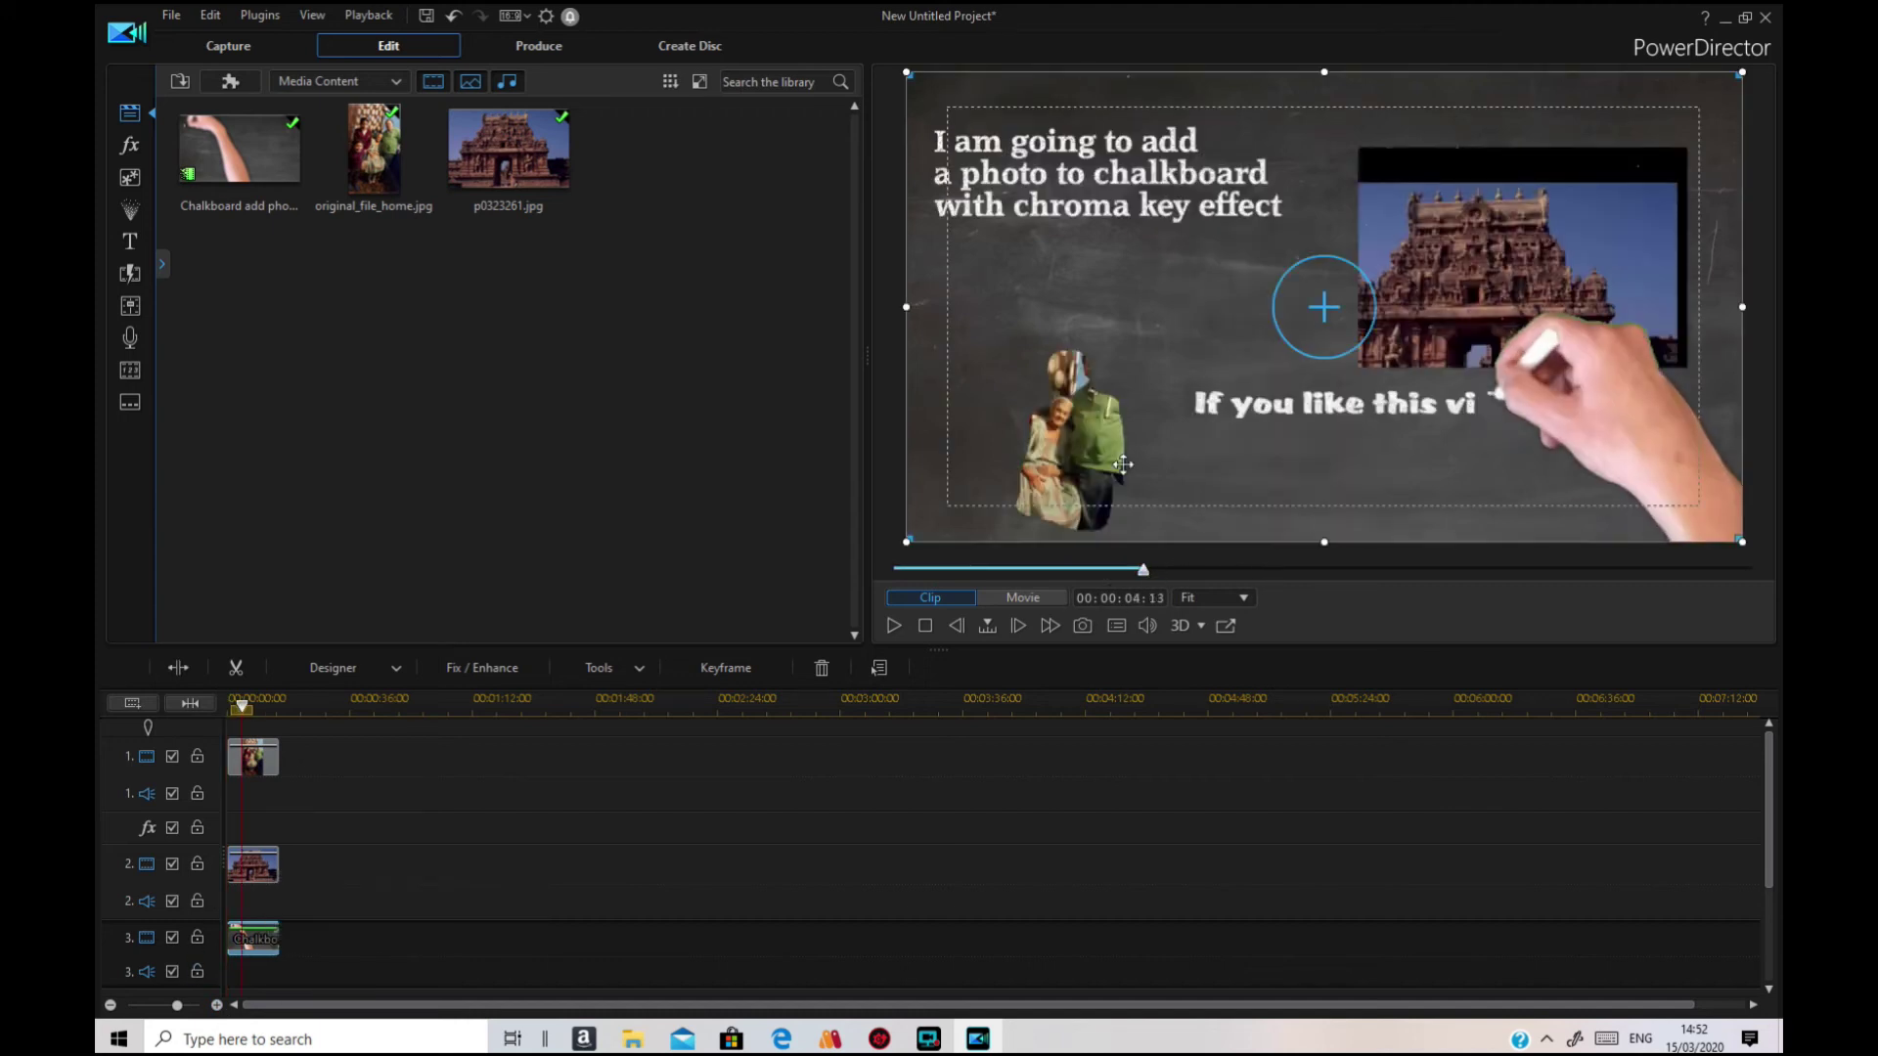
{"action": "left_click", "coordinate": [335, 759]}
{"action": "left_click", "coordinate": [1086, 445]}
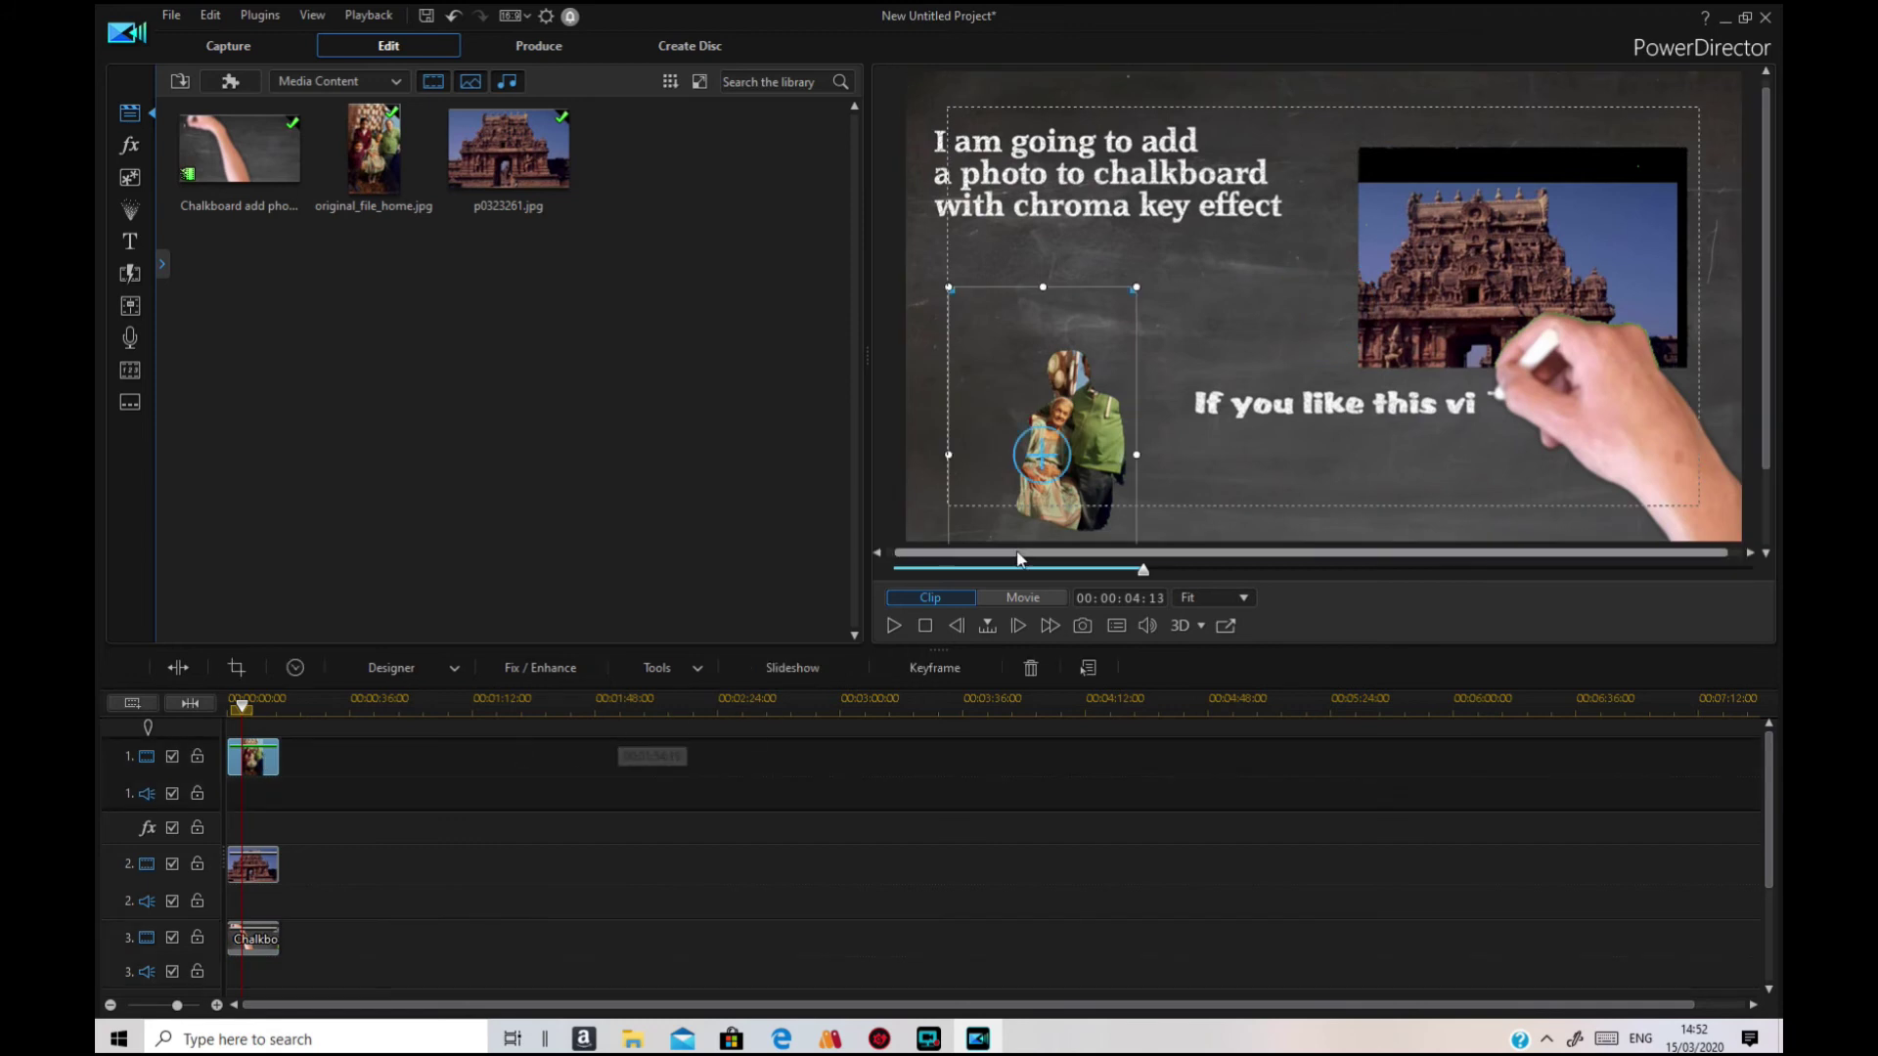
{"action": "left_click", "coordinate": [1105, 443]}
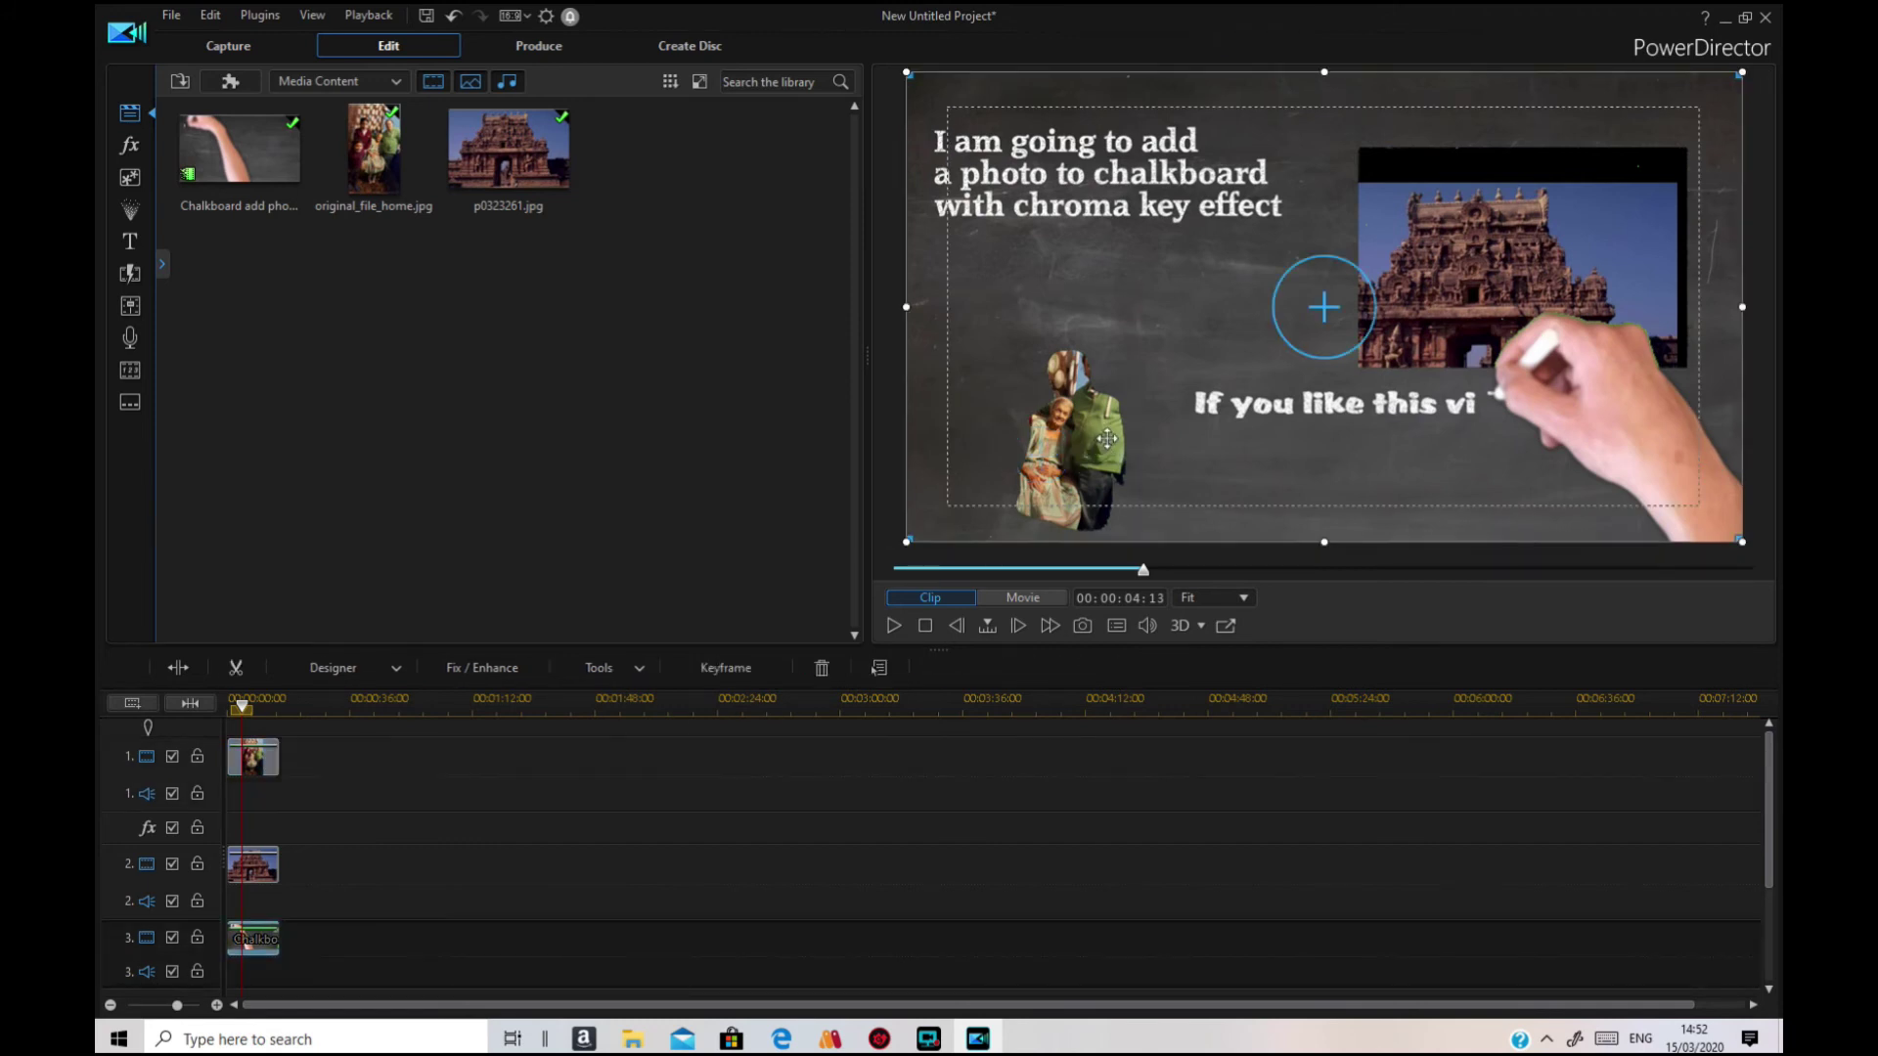
{"action": "left_click", "coordinate": [252, 757]}
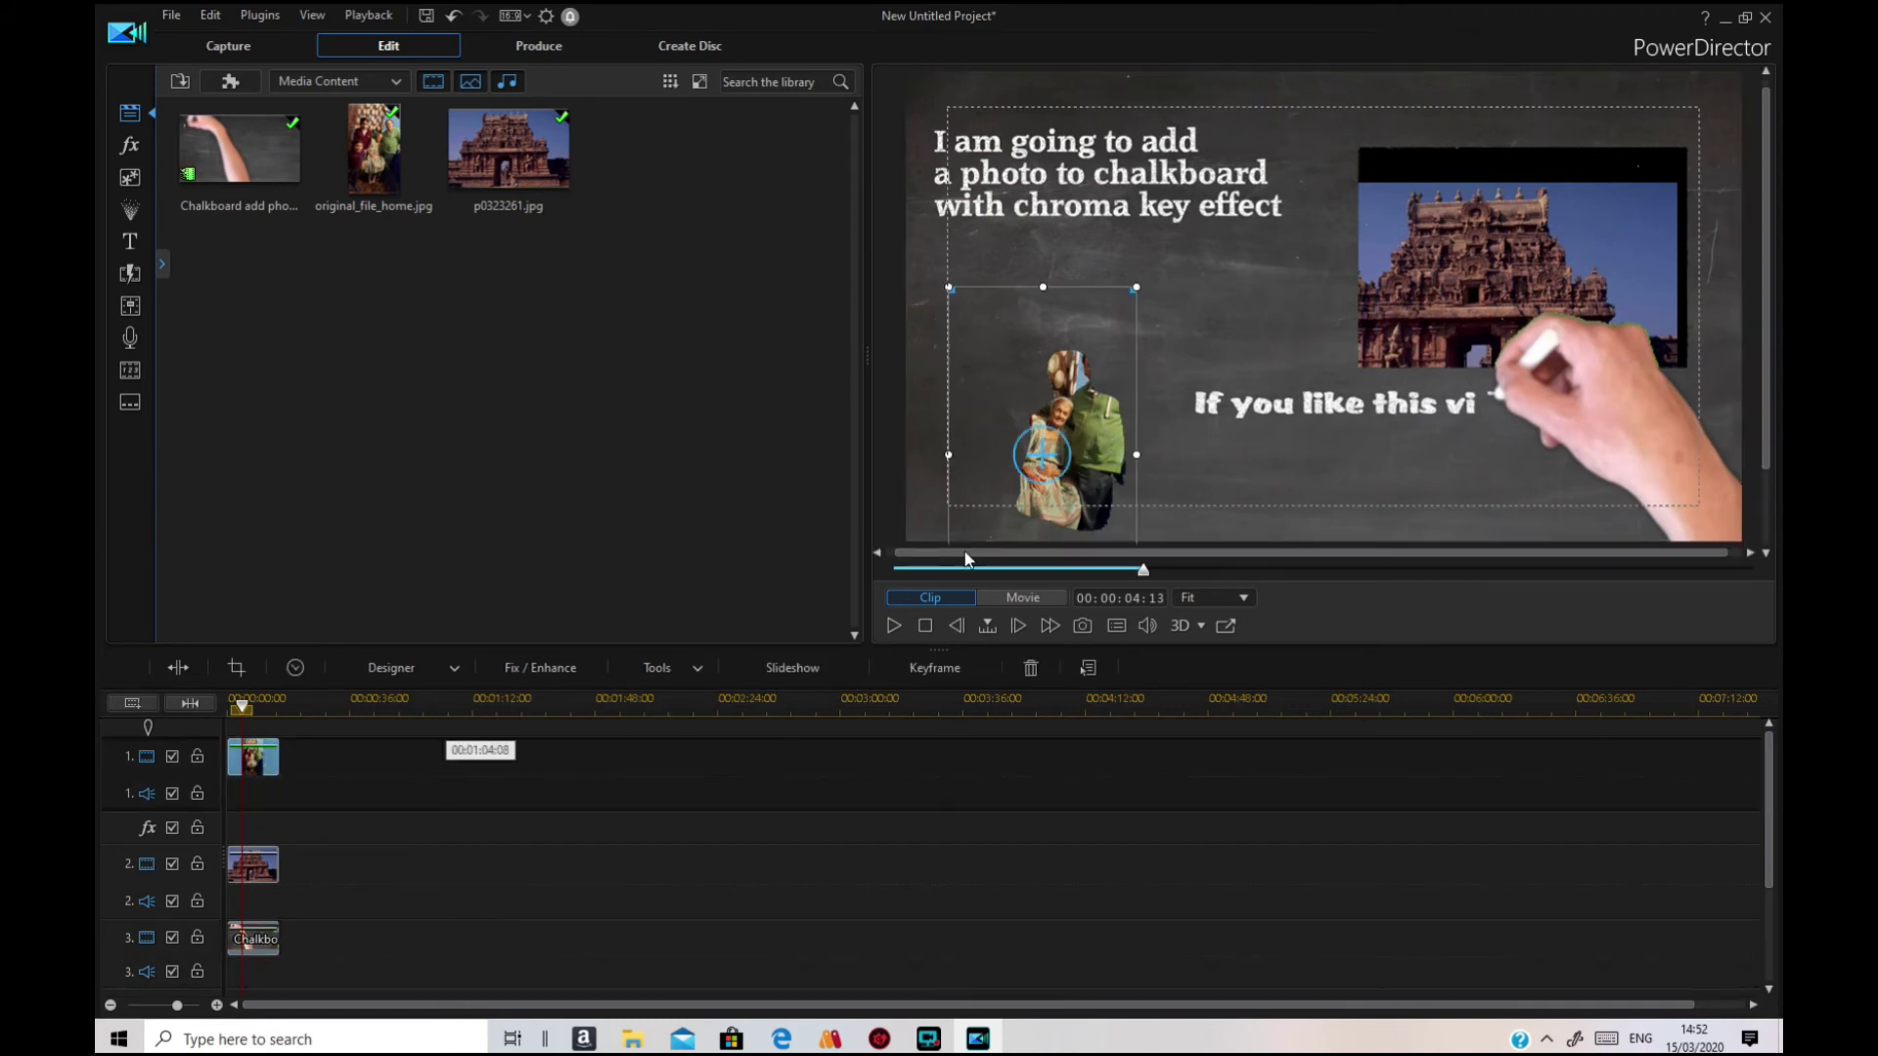
{"action": "left_click_drag", "start_coordinate": [1049, 455], "coordinate": [1021, 475]}
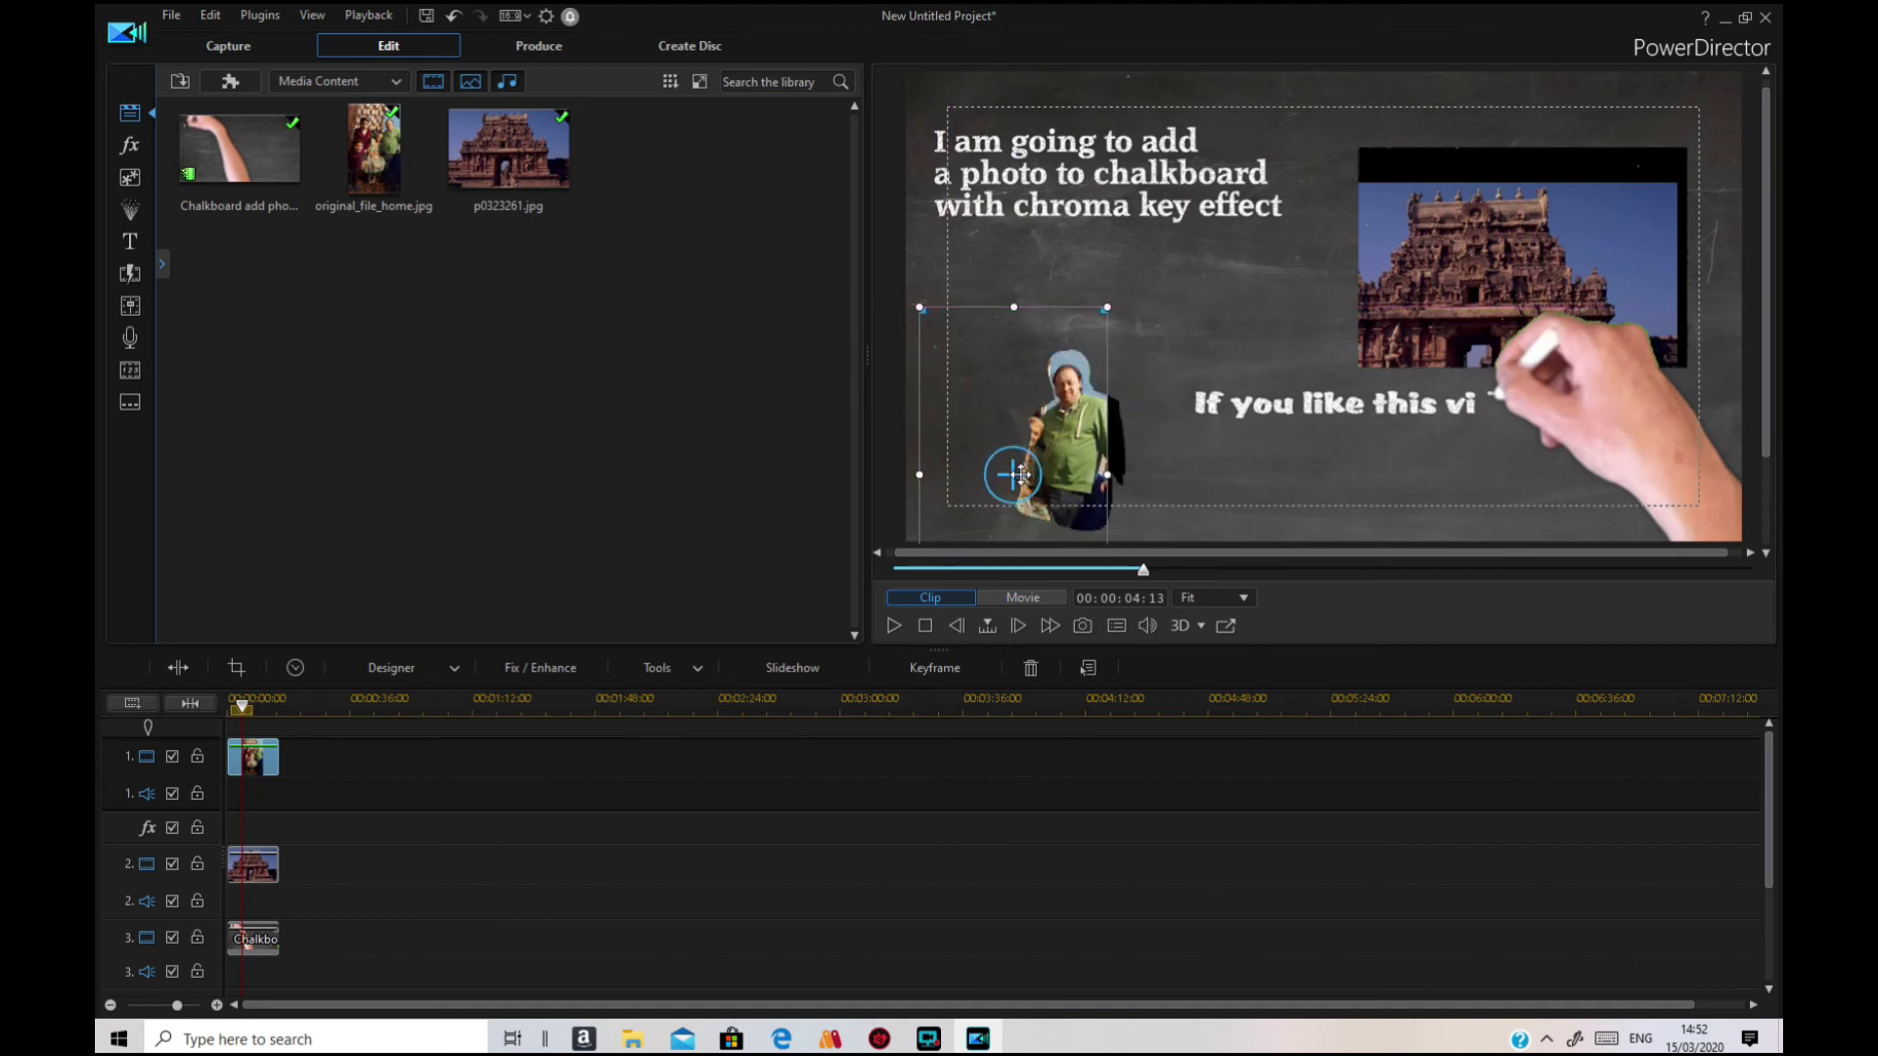
{"action": "left_click_drag", "start_coordinate": [1108, 308], "coordinate": [1121, 291]}
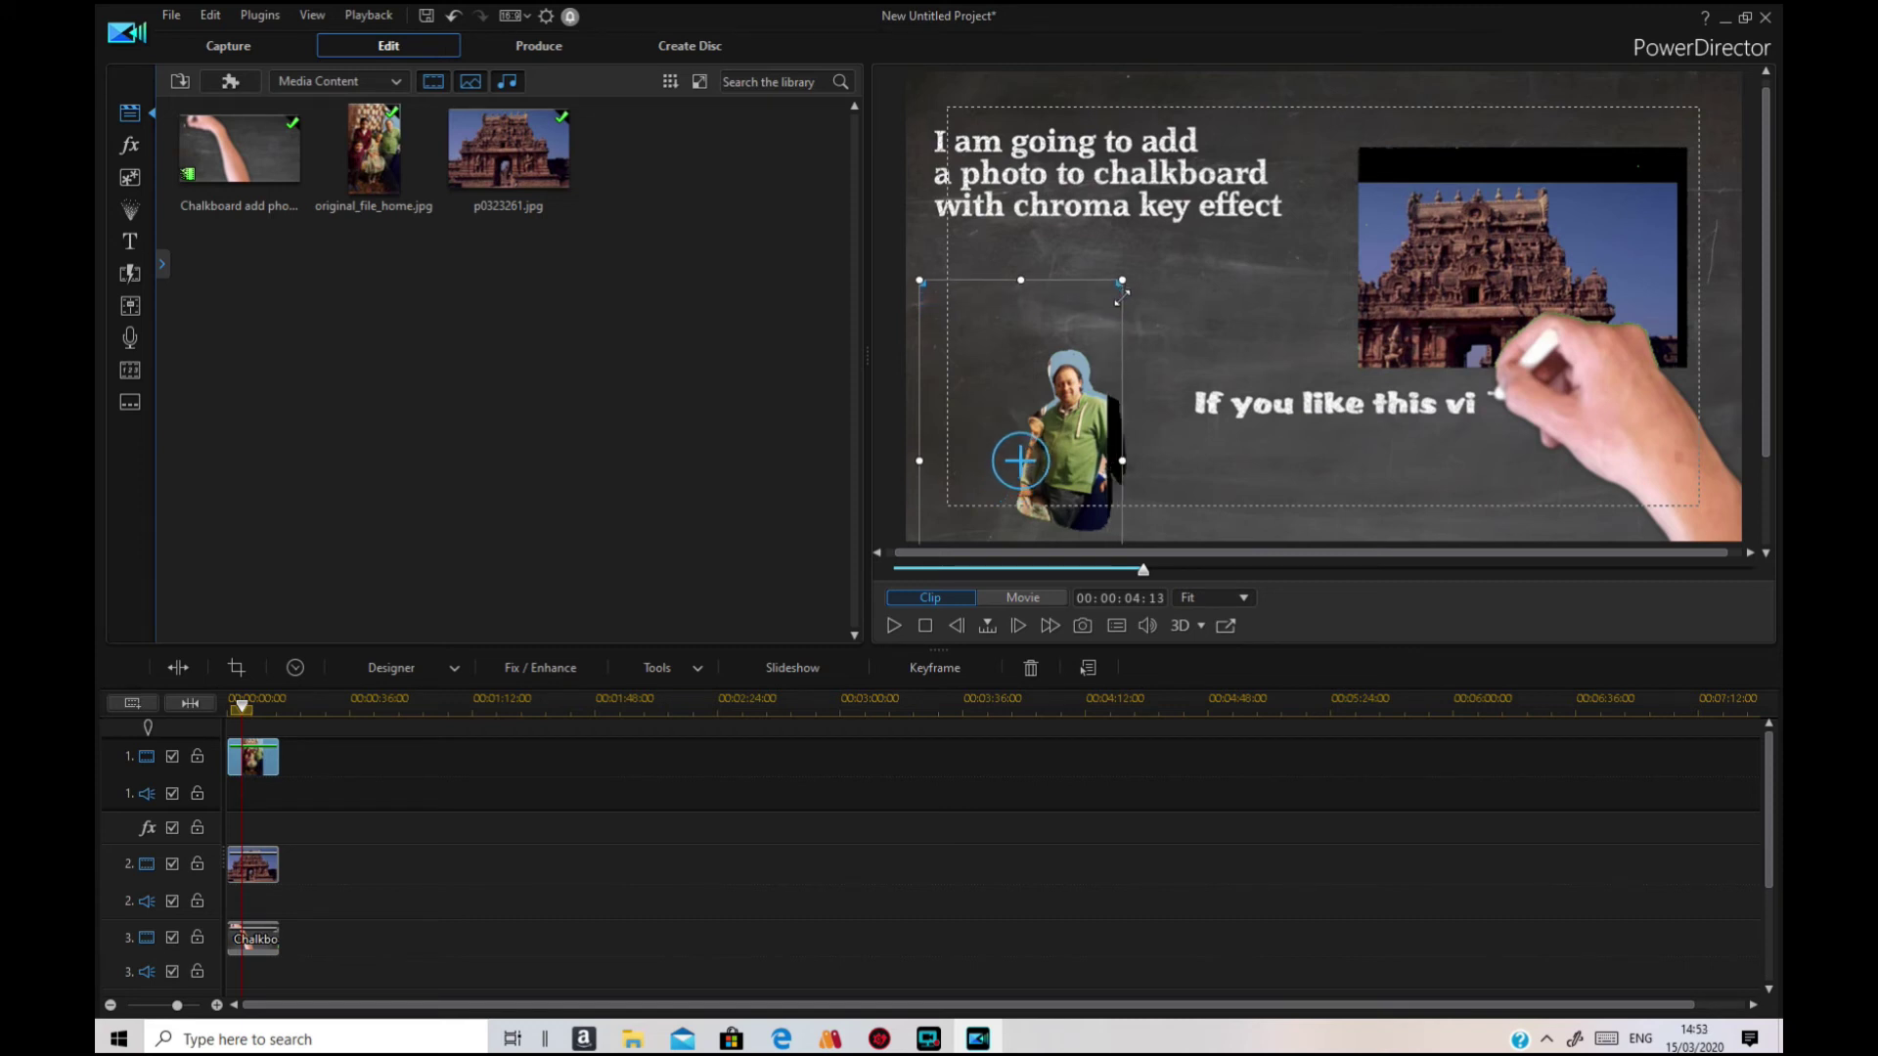
{"action": "left_click_drag", "start_coordinate": [1032, 453], "coordinate": [1010, 460]}
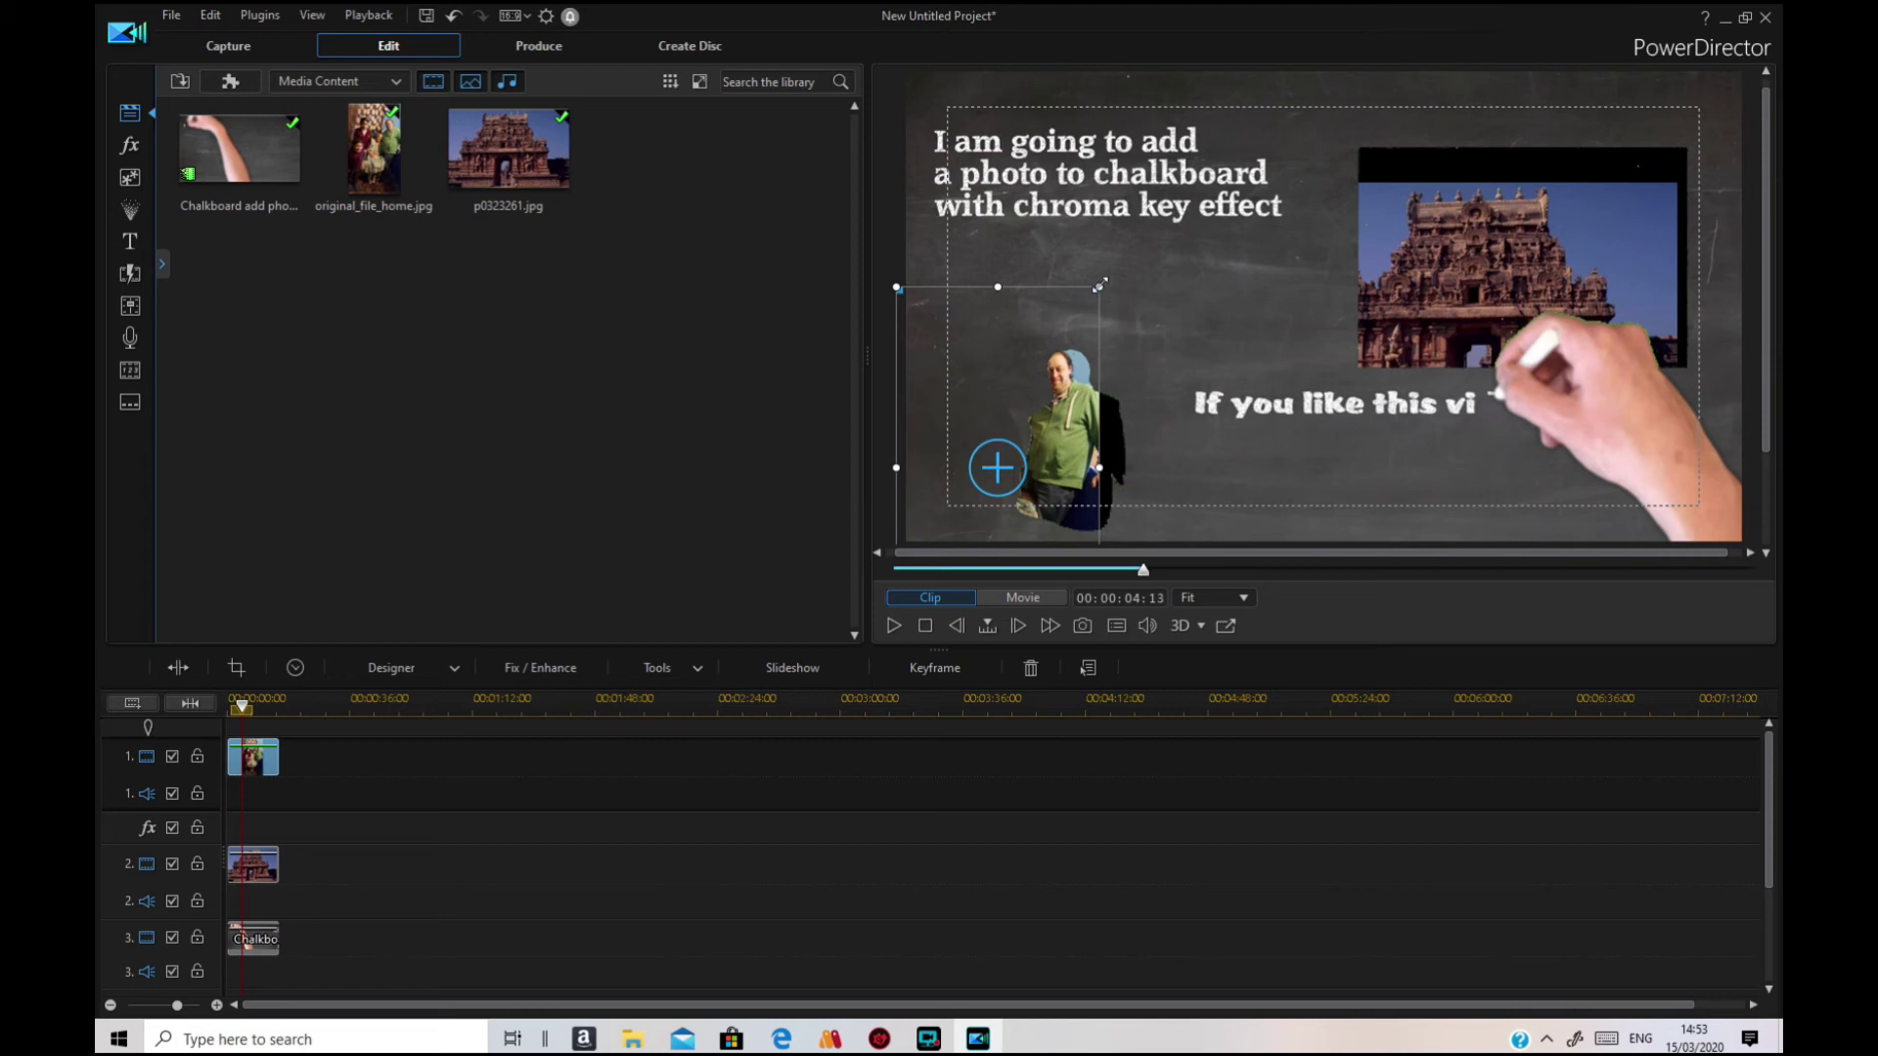
{"action": "left_click_drag", "start_coordinate": [1093, 286], "coordinate": [1140, 272]}
{"action": "left_click", "coordinate": [1109, 400]}
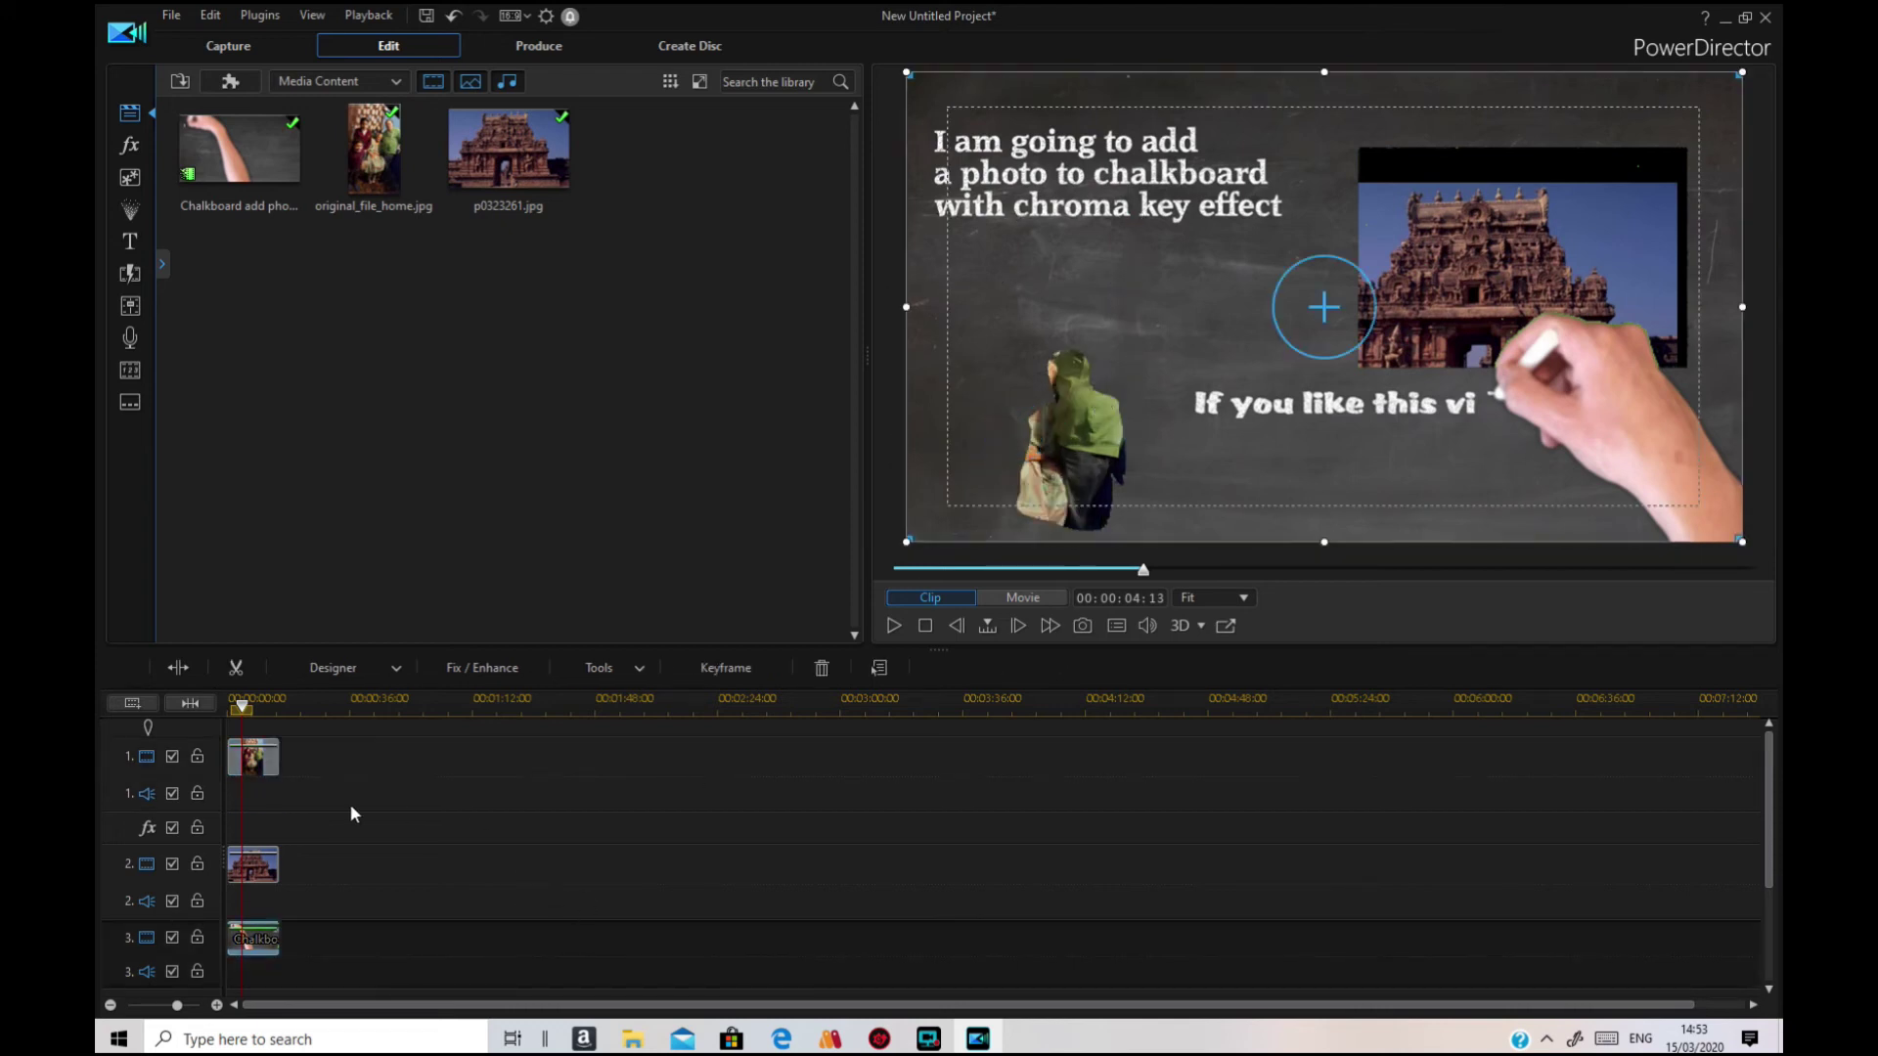
Step: Fine-tune the family photo's position and size so that the man in green fills the silhouette cut-out
{"action": "left_click", "coordinate": [254, 758]}
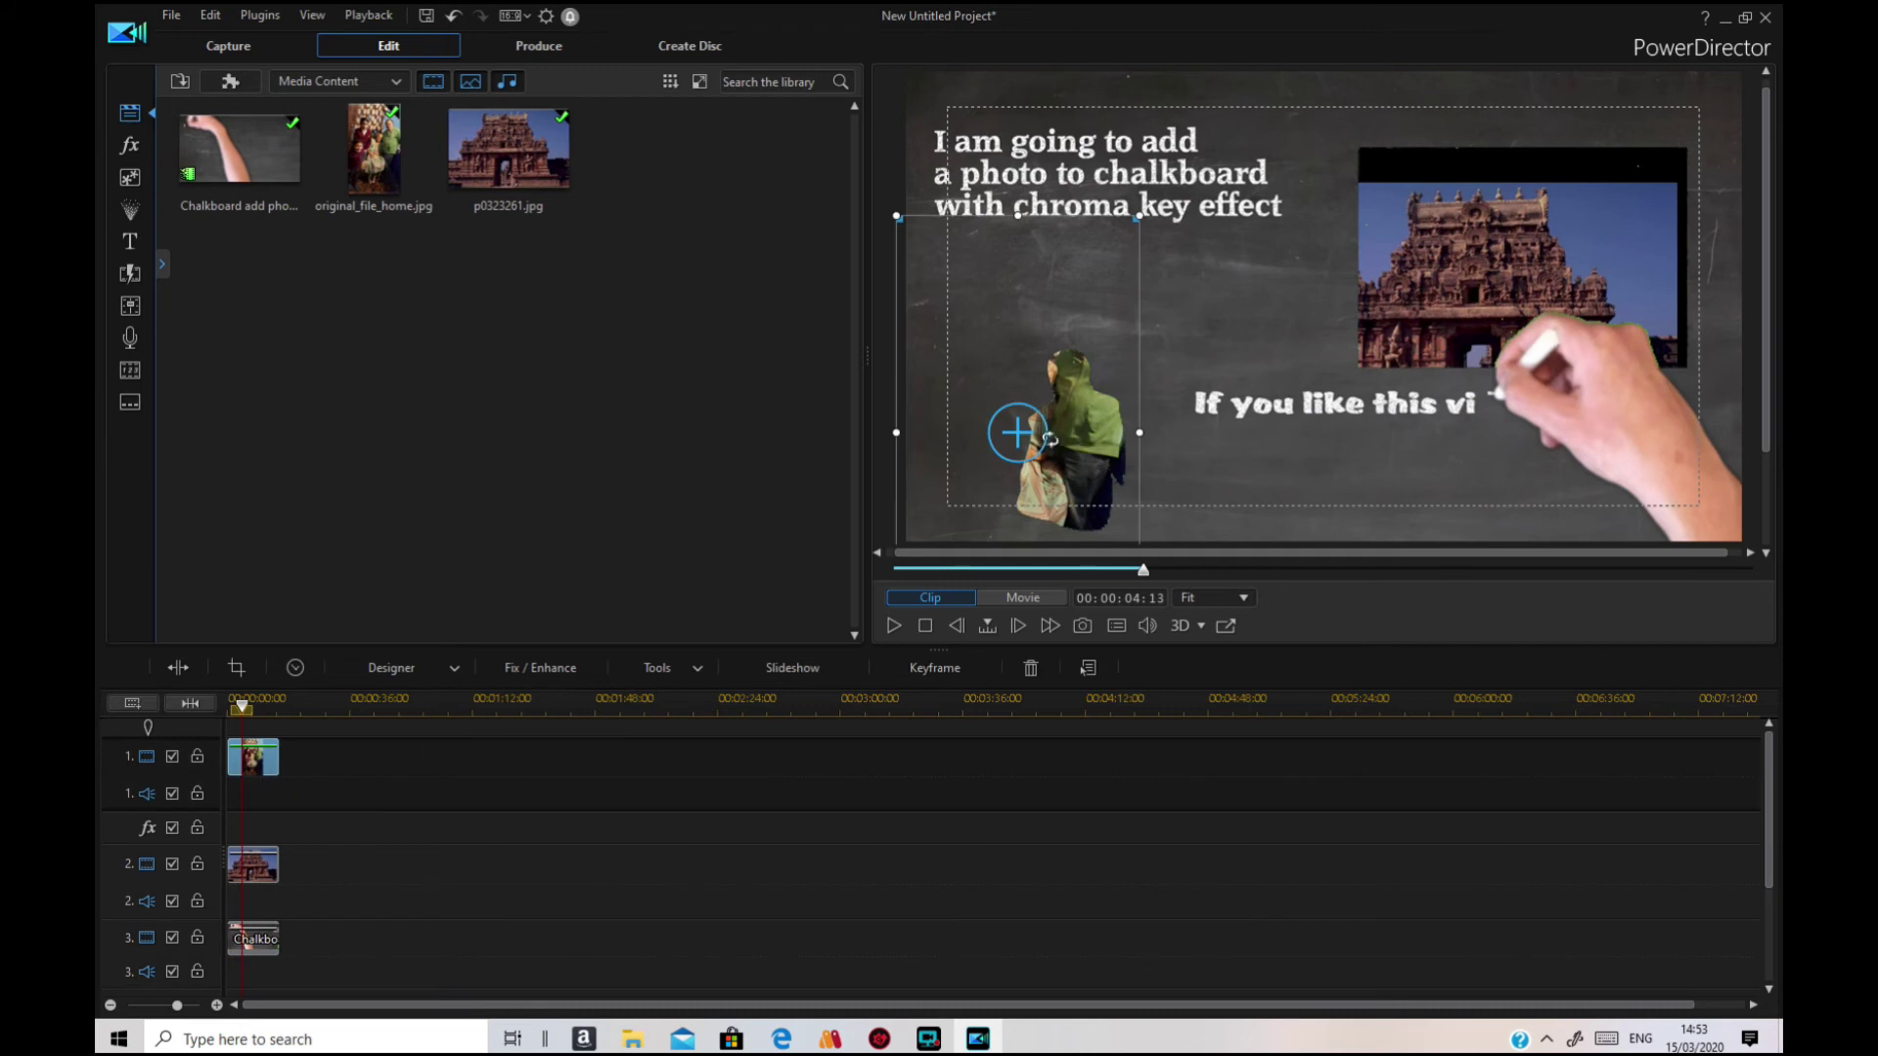
{"action": "left_click_drag", "start_coordinate": [1035, 437], "coordinate": [997, 486]}
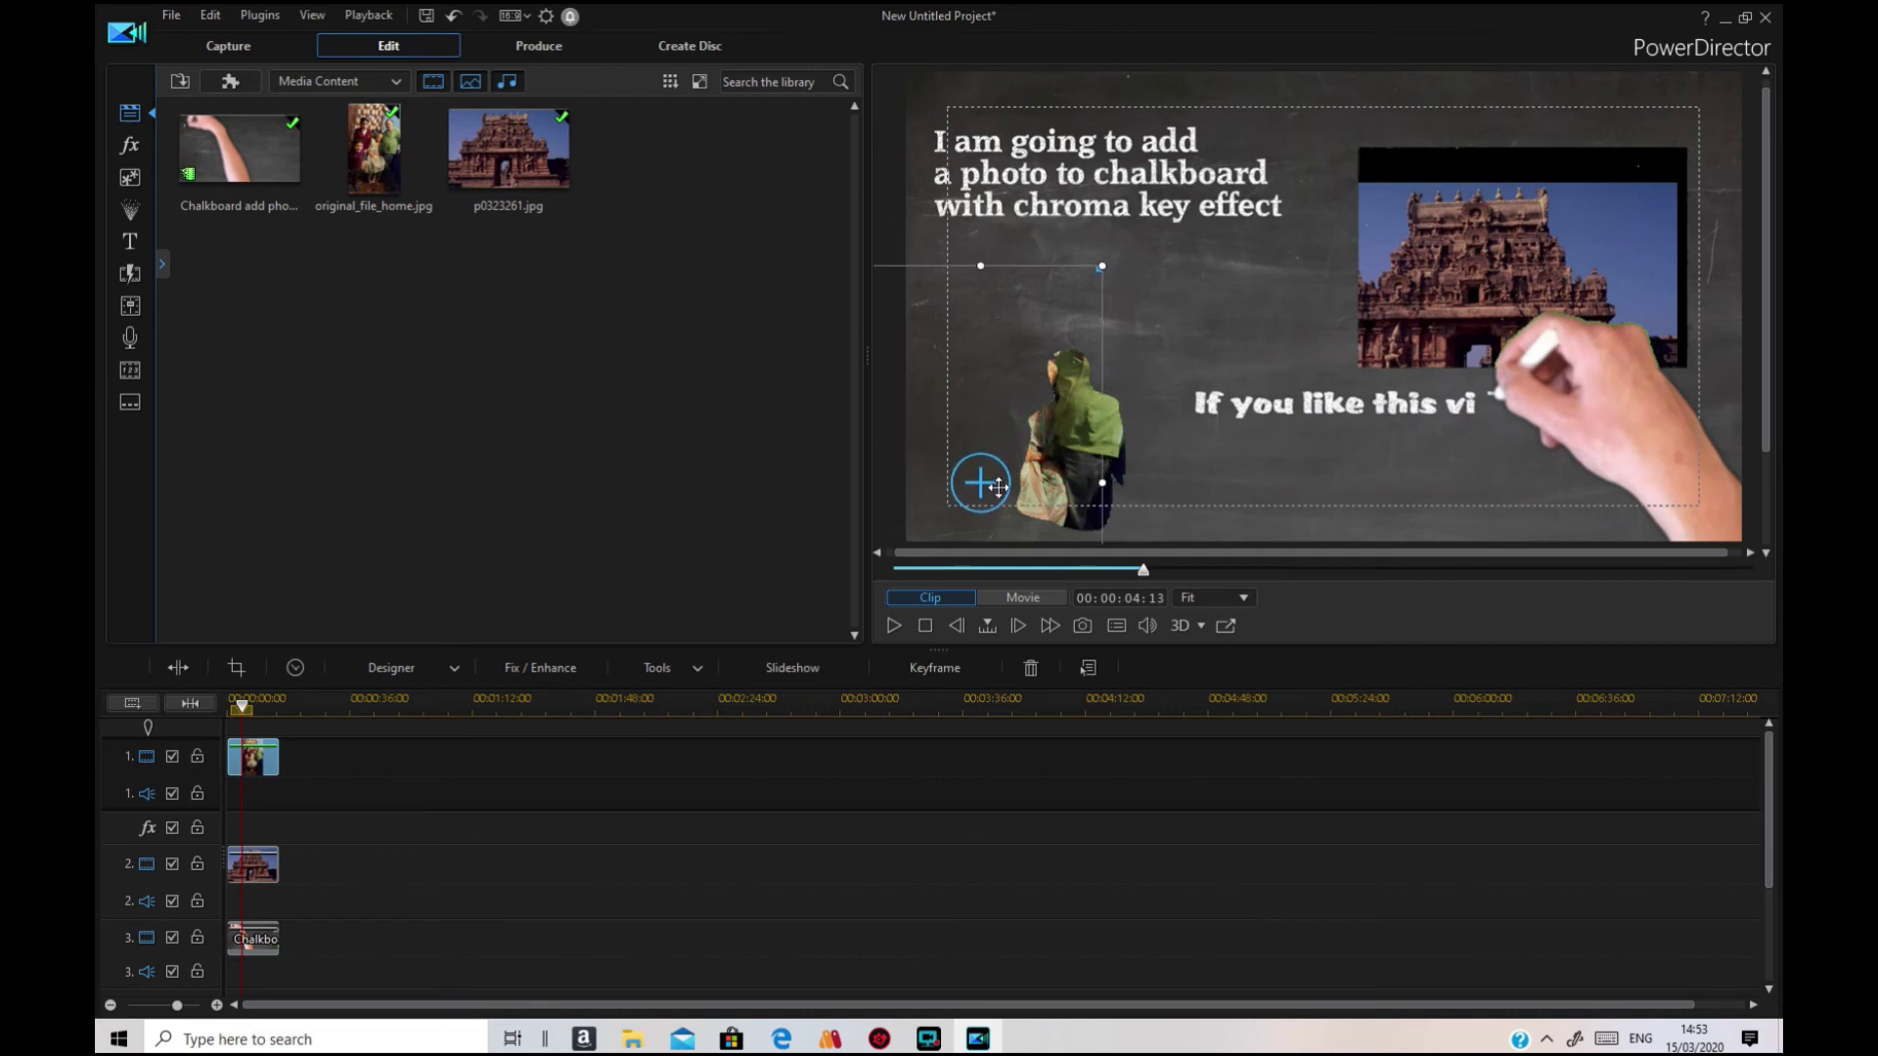
{"action": "left_click_drag", "start_coordinate": [984, 484], "coordinate": [1007, 494]}
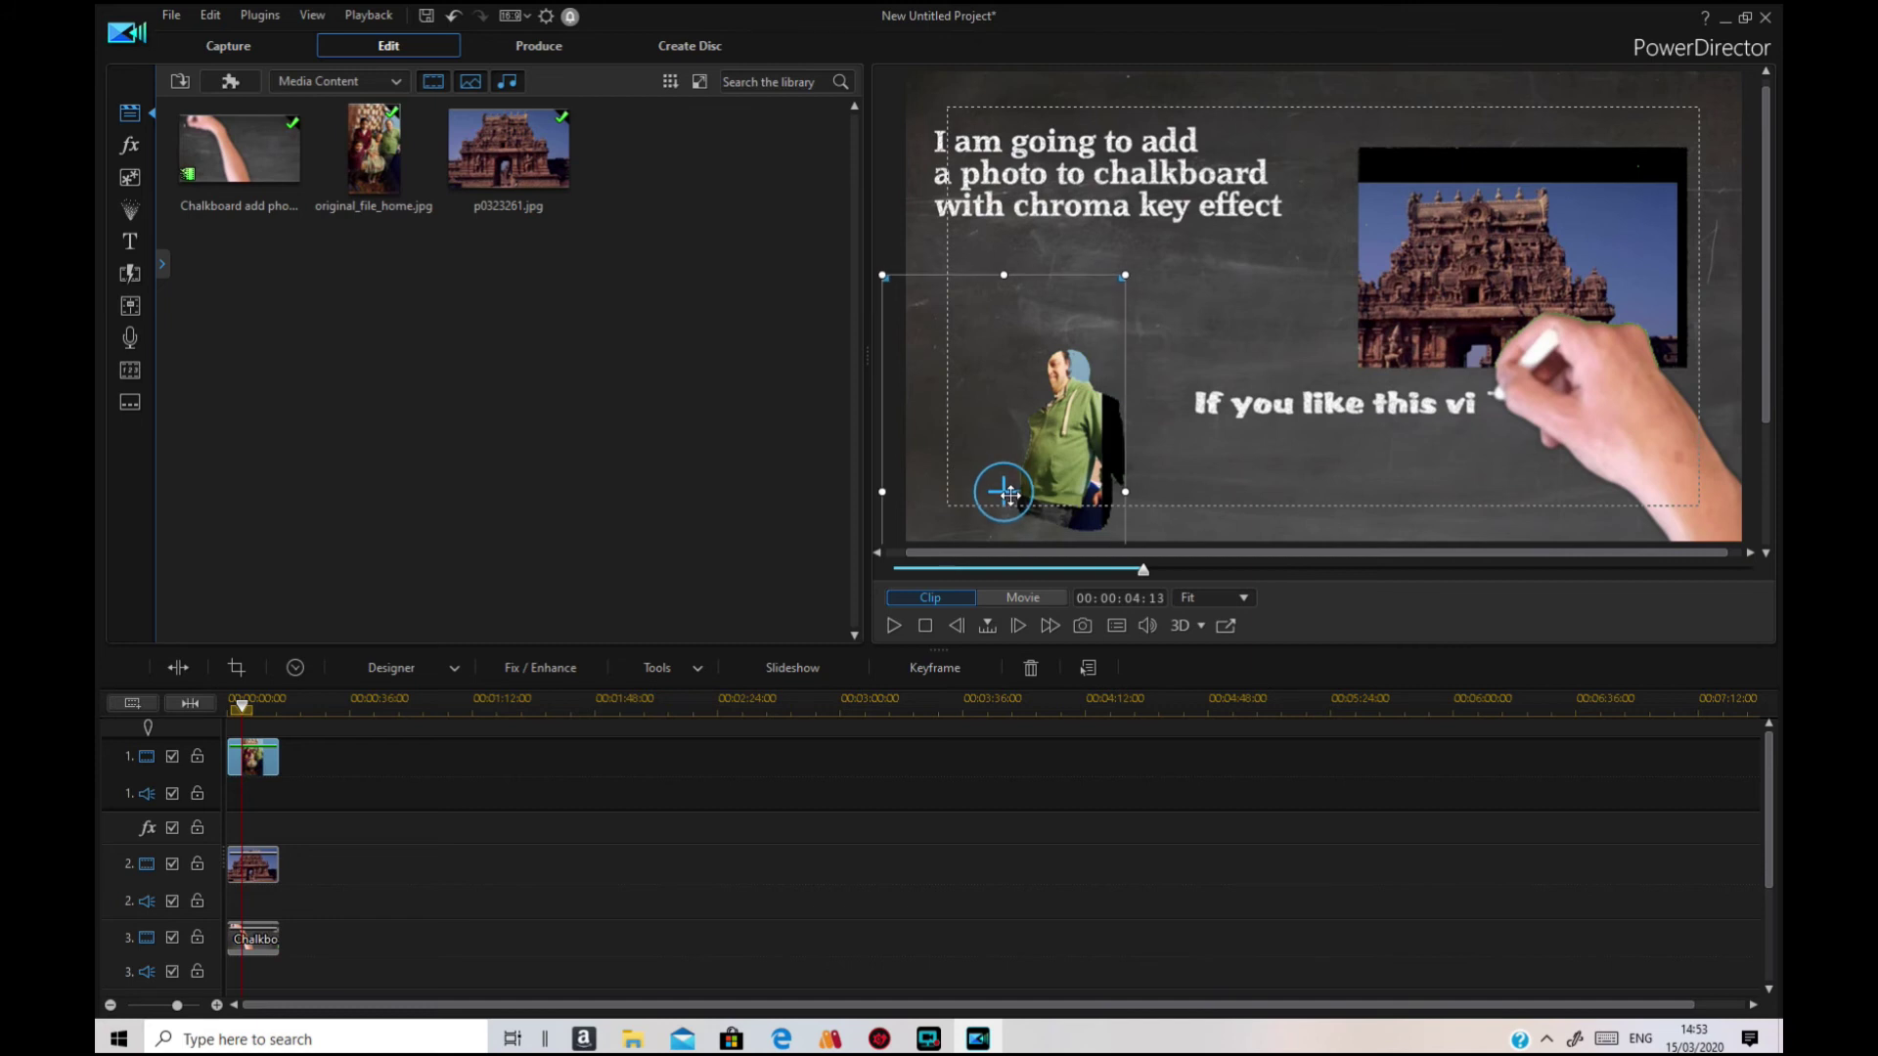
{"action": "left_click_drag", "start_coordinate": [1009, 494], "coordinate": [999, 500]}
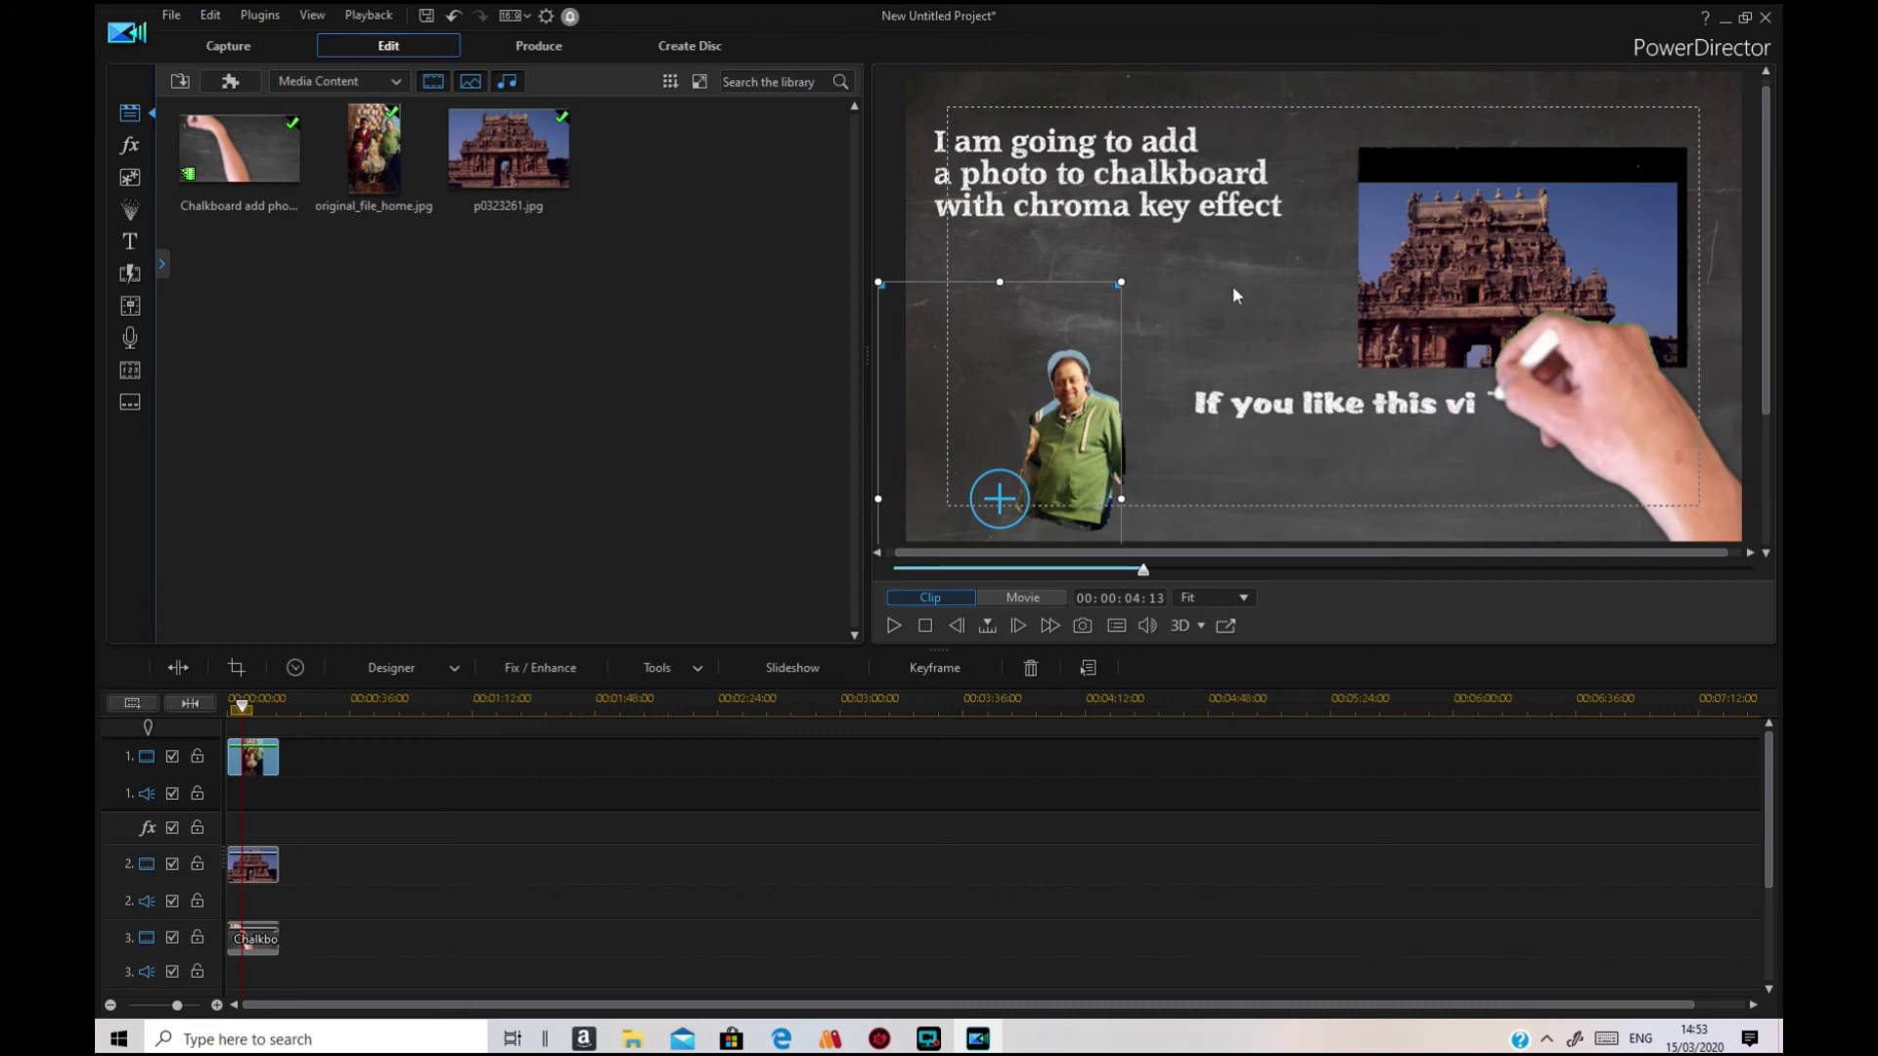
{"action": "left_click_drag", "start_coordinate": [1122, 282], "coordinate": [1131, 266]}
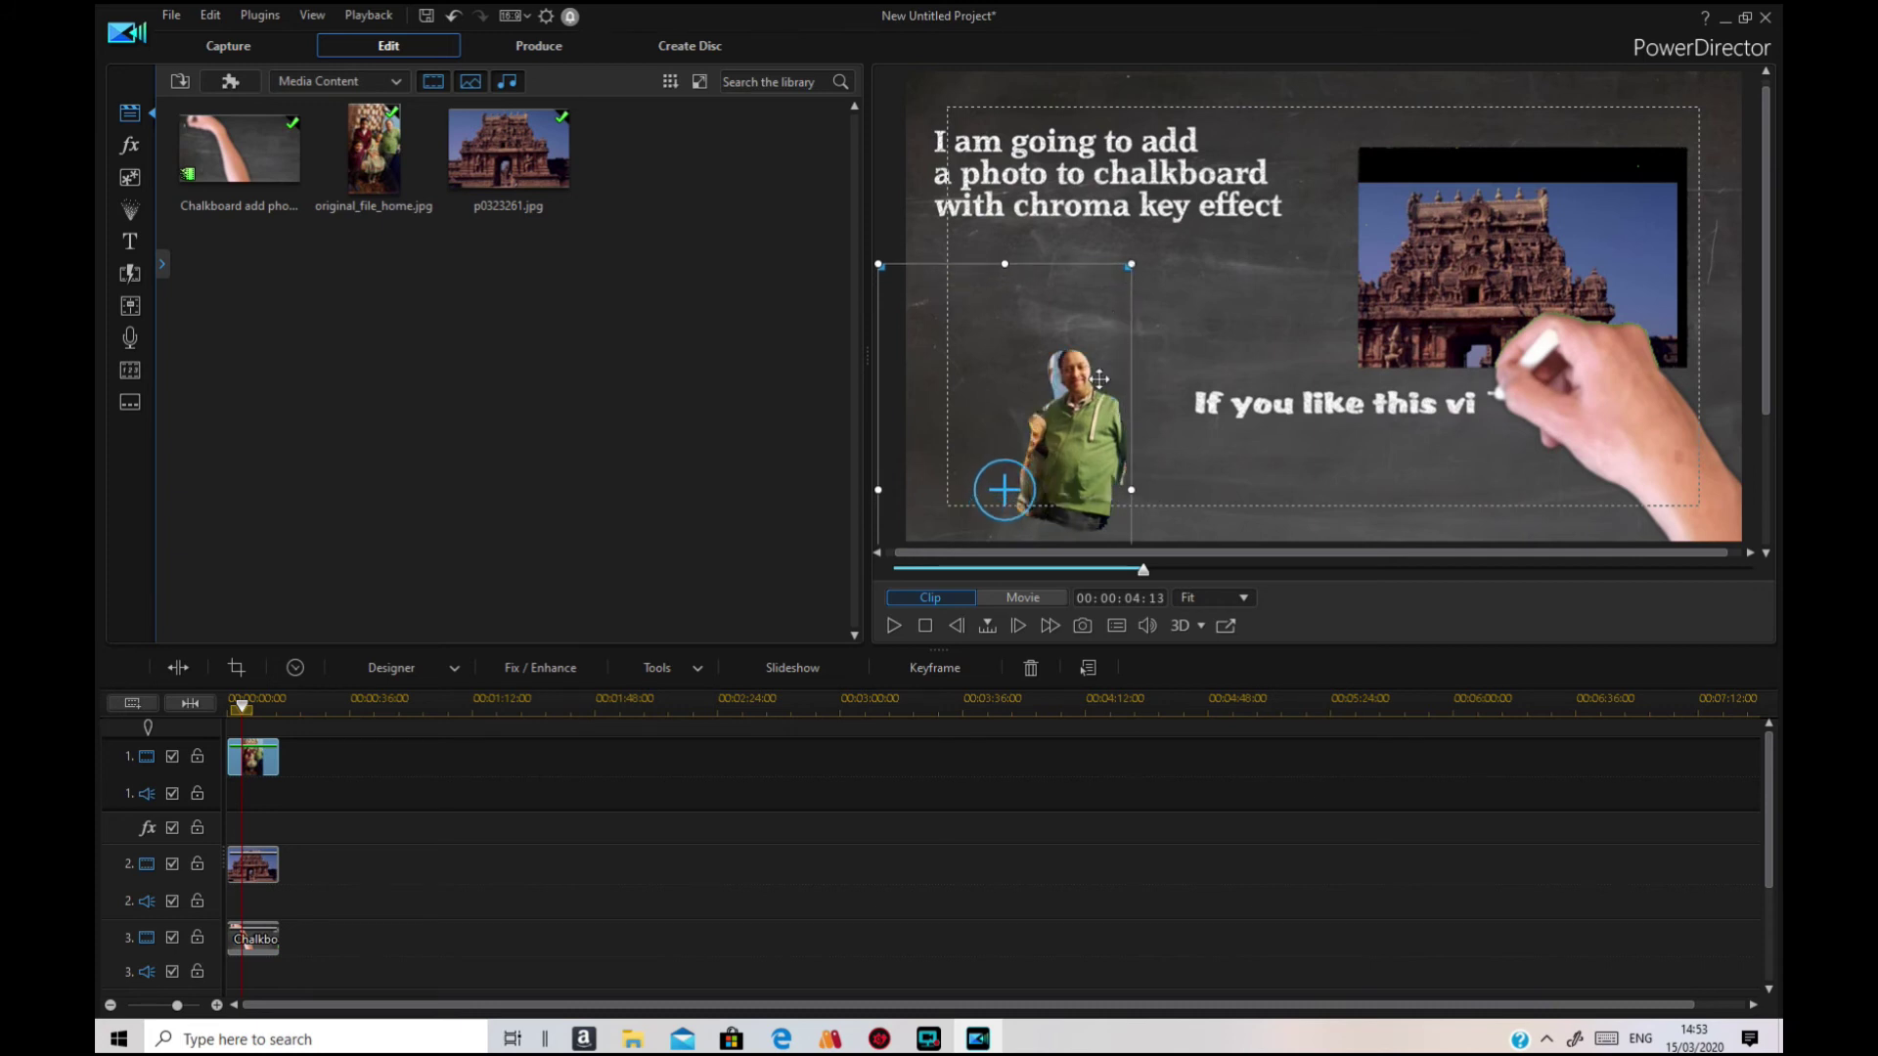
{"action": "left_click_drag", "start_coordinate": [1002, 496], "coordinate": [994, 499]}
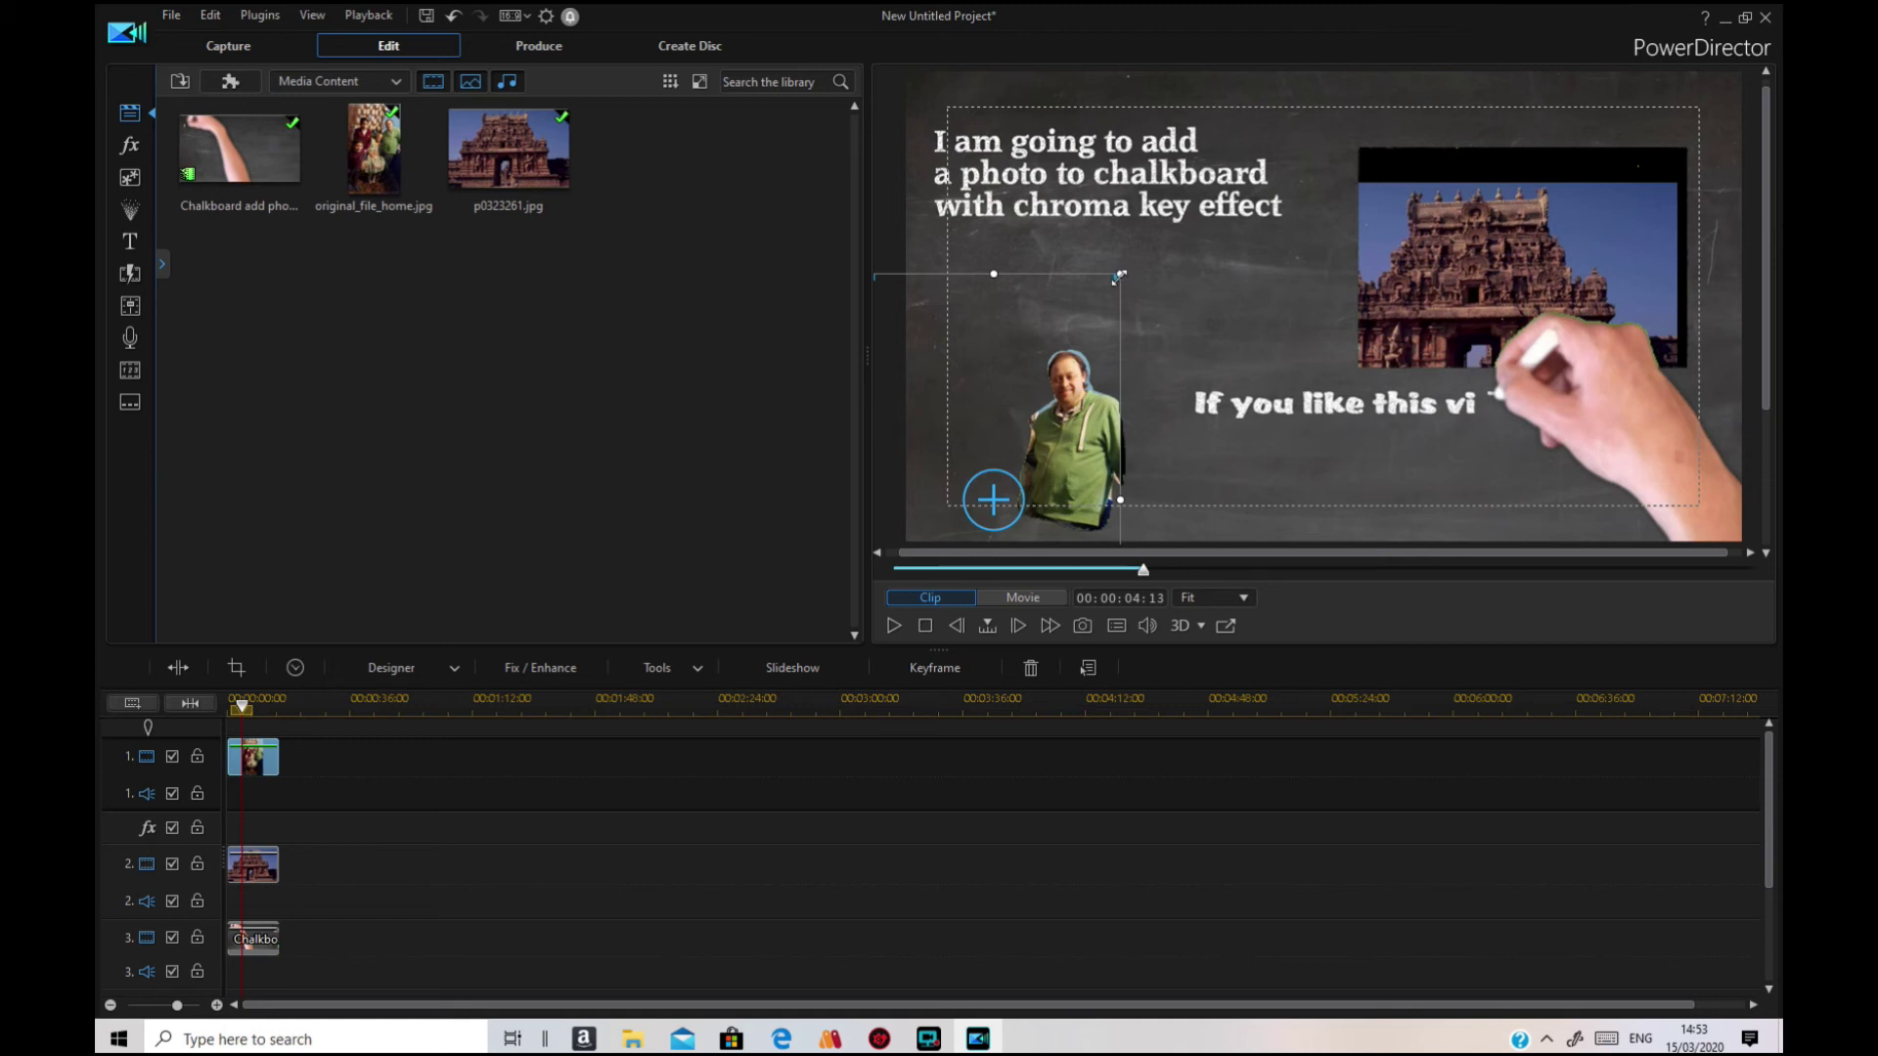
{"action": "left_click_drag", "start_coordinate": [1120, 277], "coordinate": [1125, 269]}
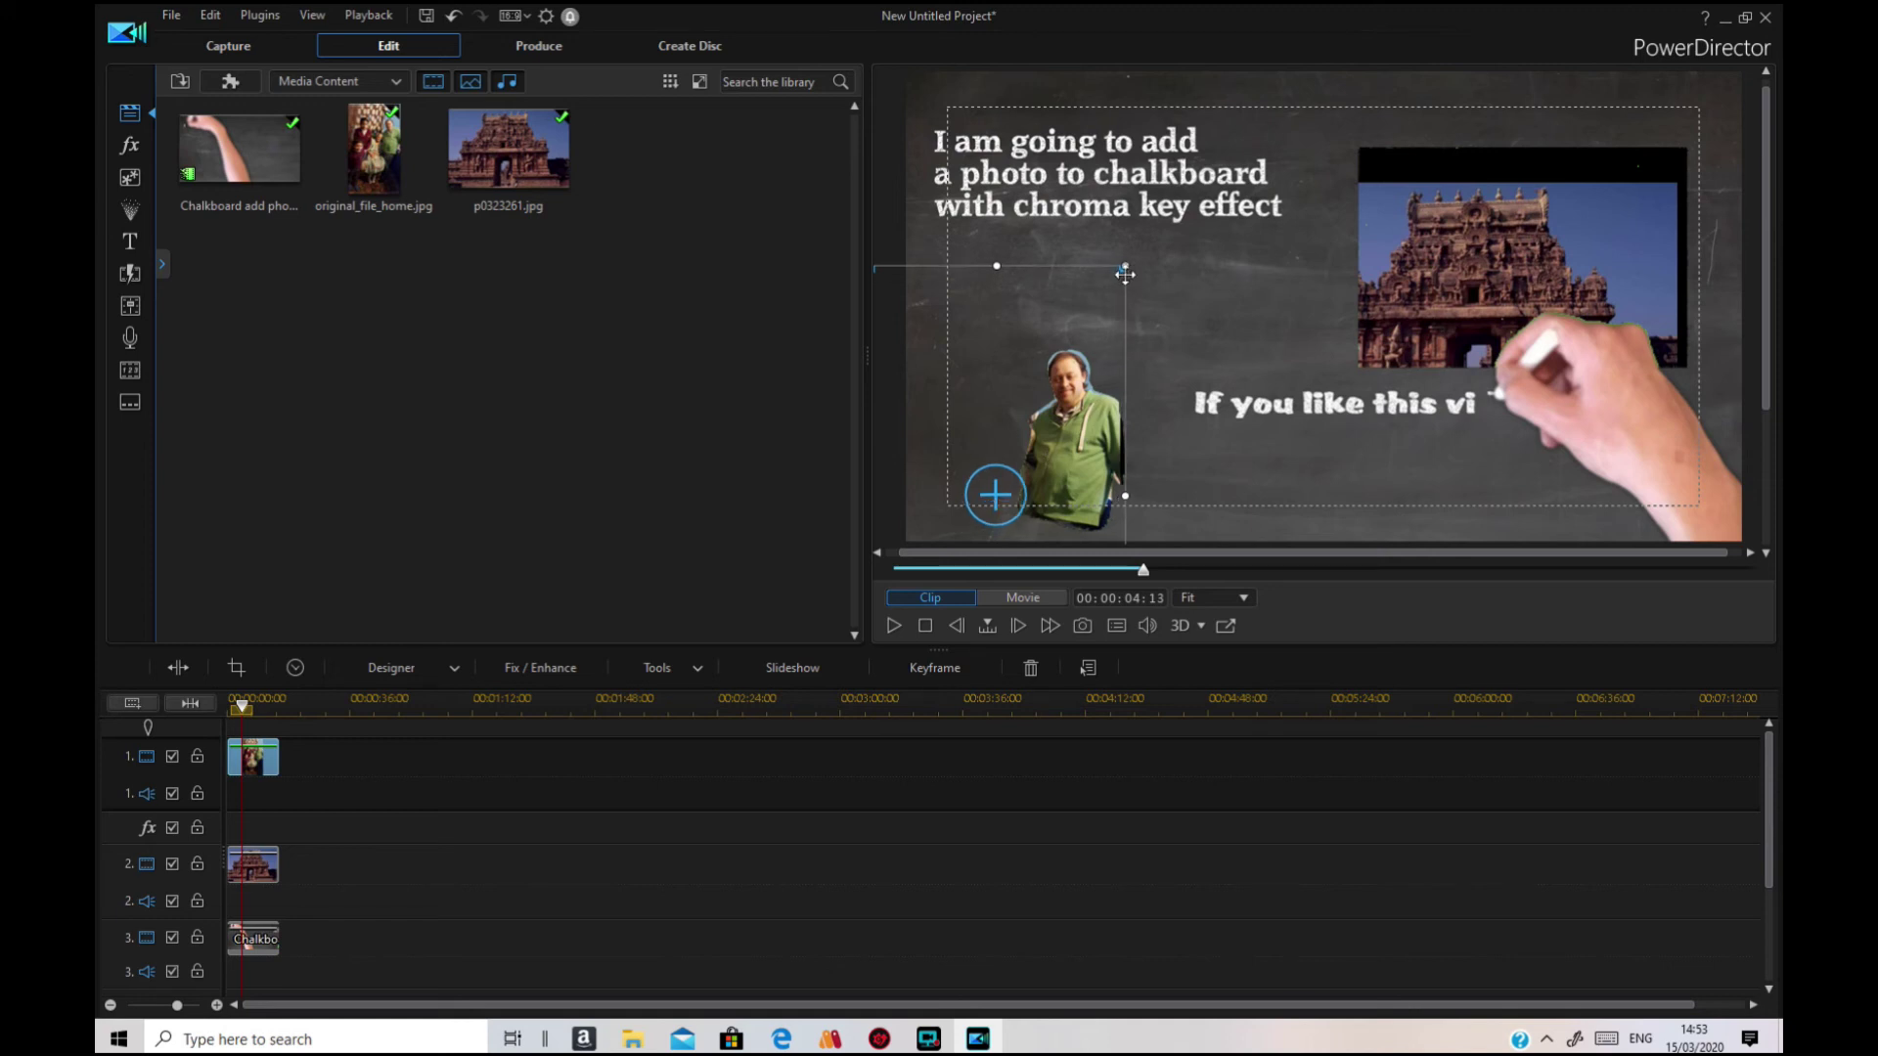
Step: Nudge the family photo on track 1 and enlarge it slightly so that the man in green fully covers the silhouette cut-out
{"action": "left_click_drag", "start_coordinate": [1008, 488], "coordinate": [1000, 500]}
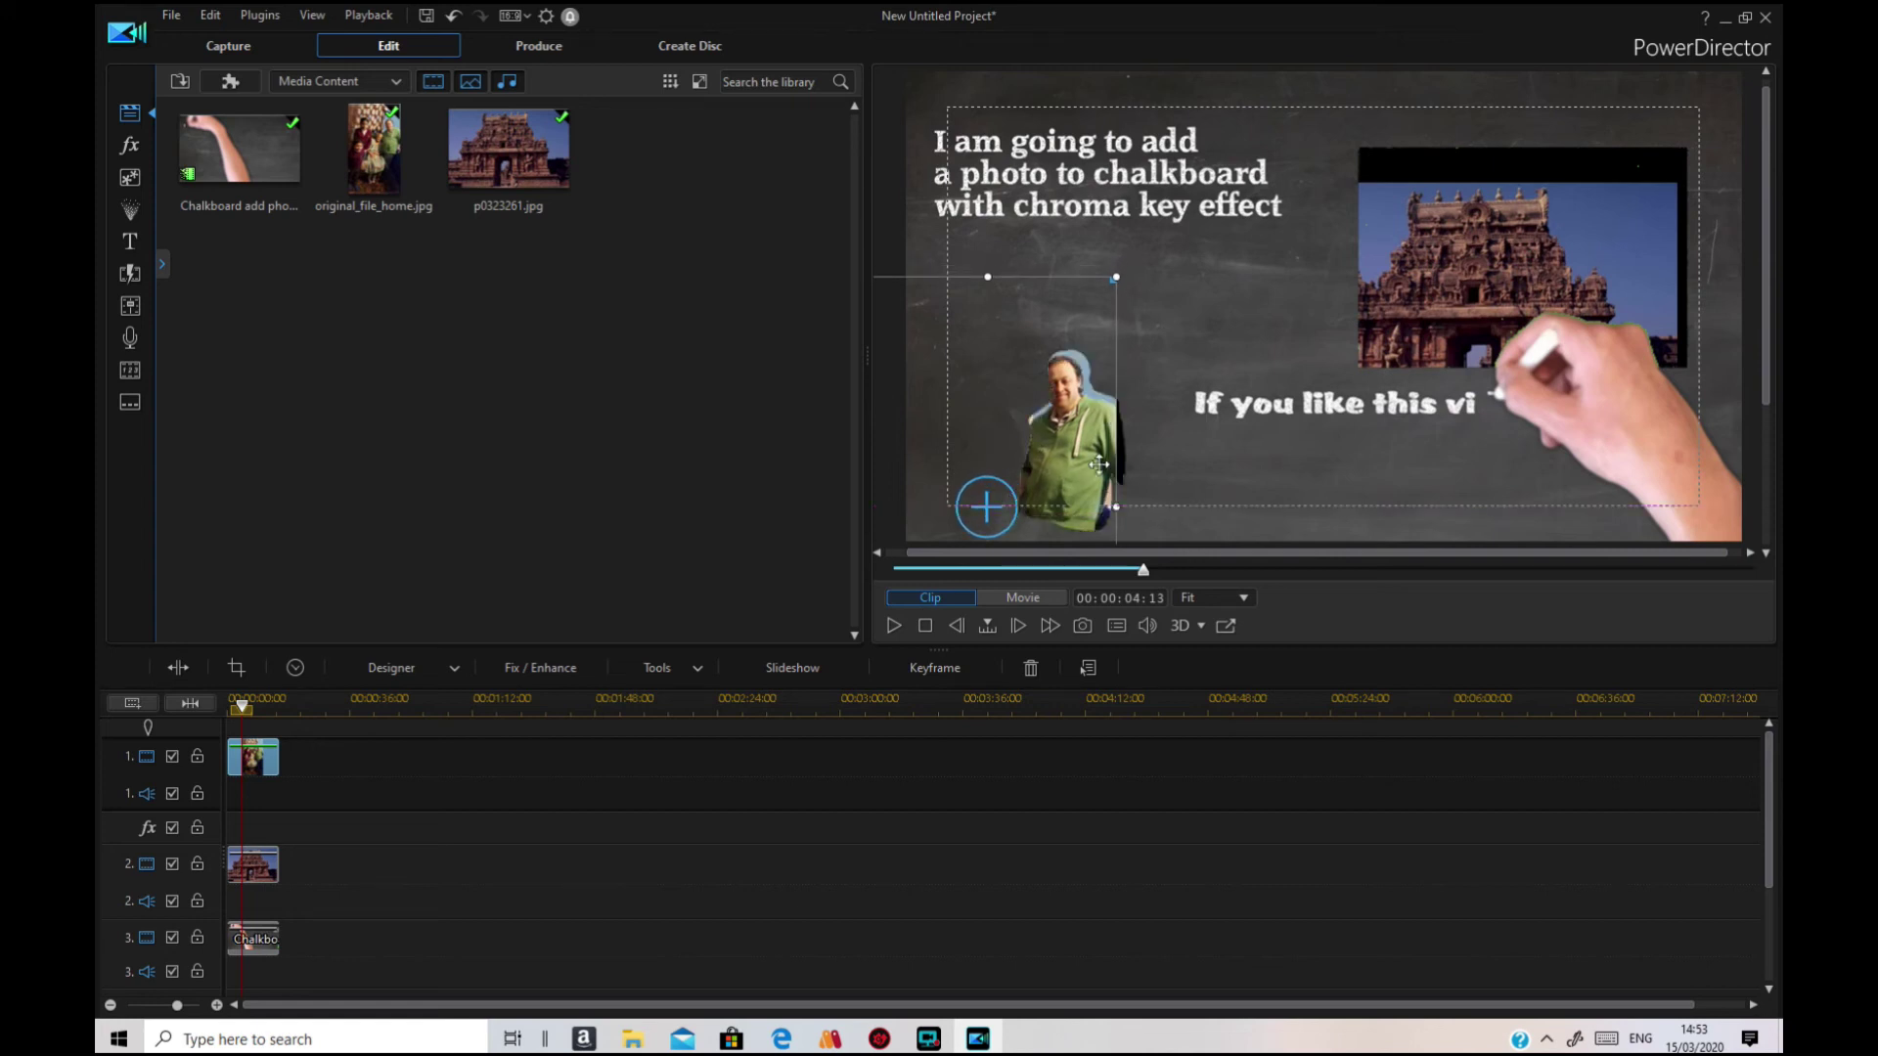
{"action": "left_click", "coordinate": [1059, 430]}
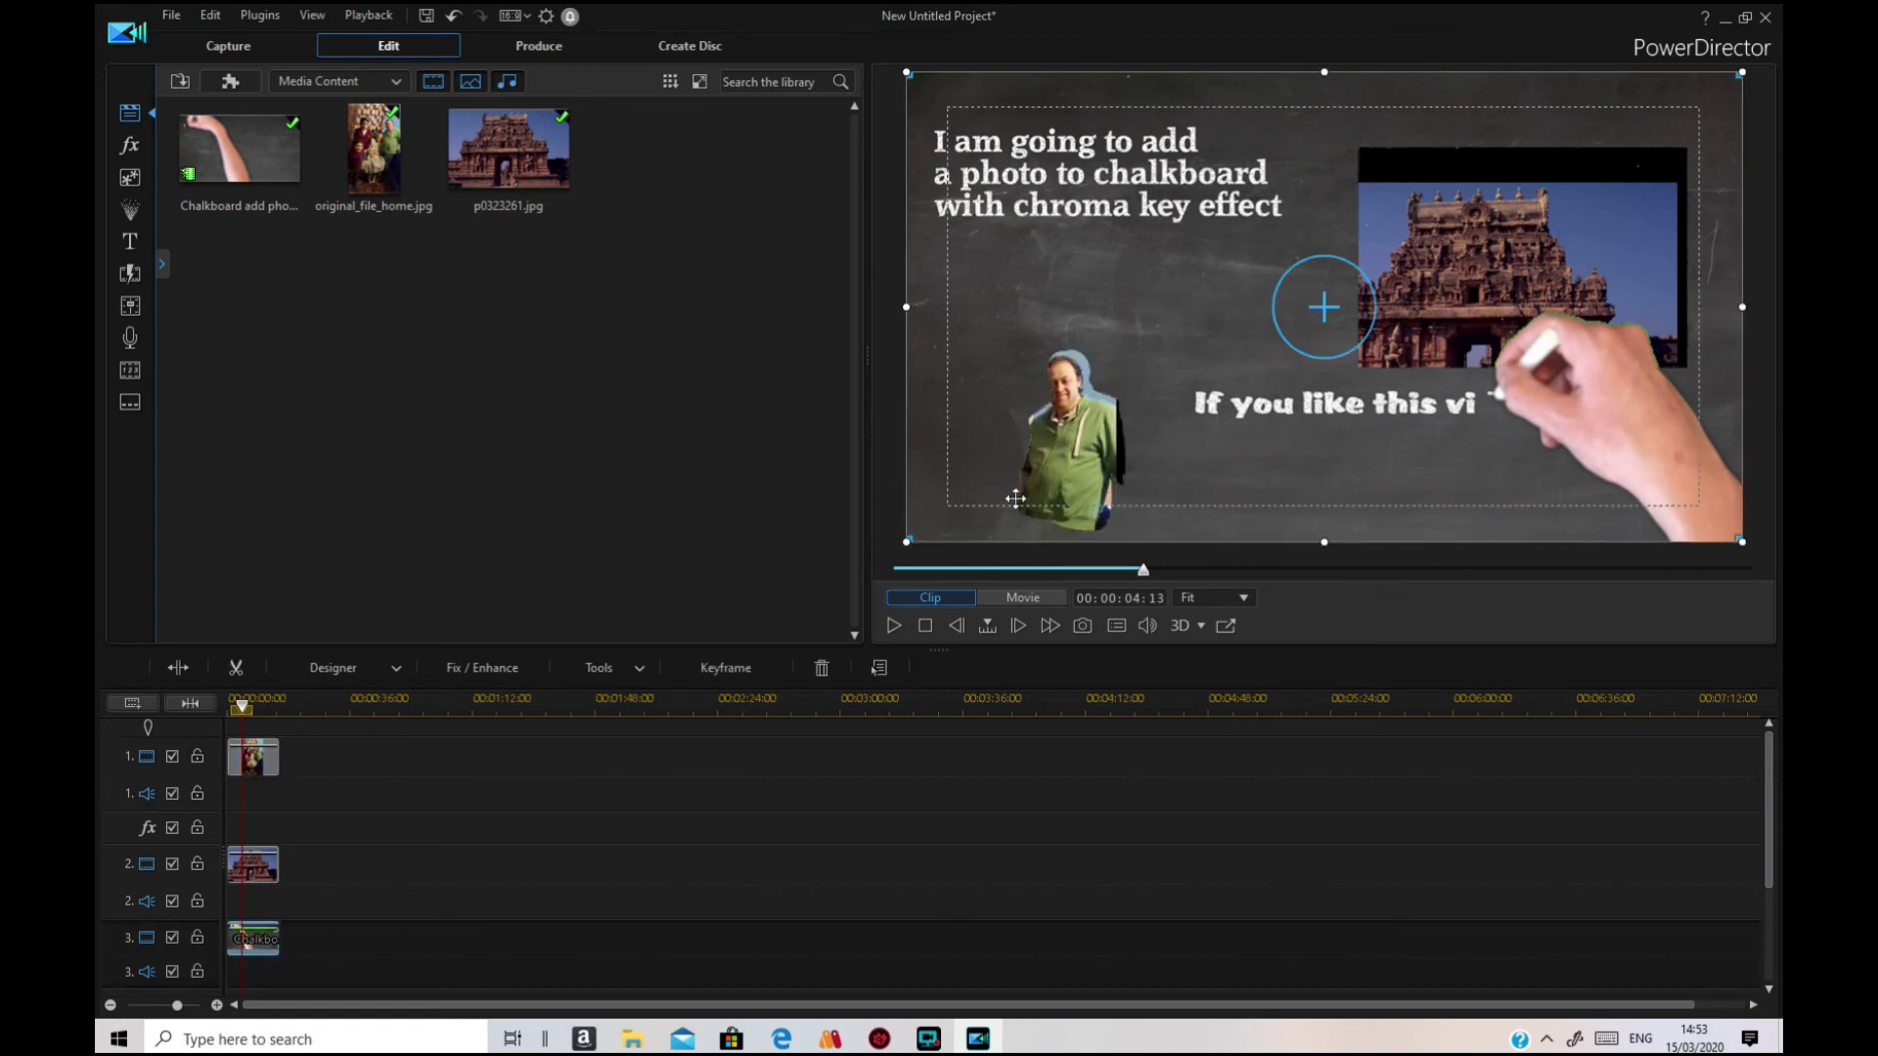
{"action": "left_click", "coordinate": [252, 759]}
{"action": "left_click", "coordinate": [1064, 459]}
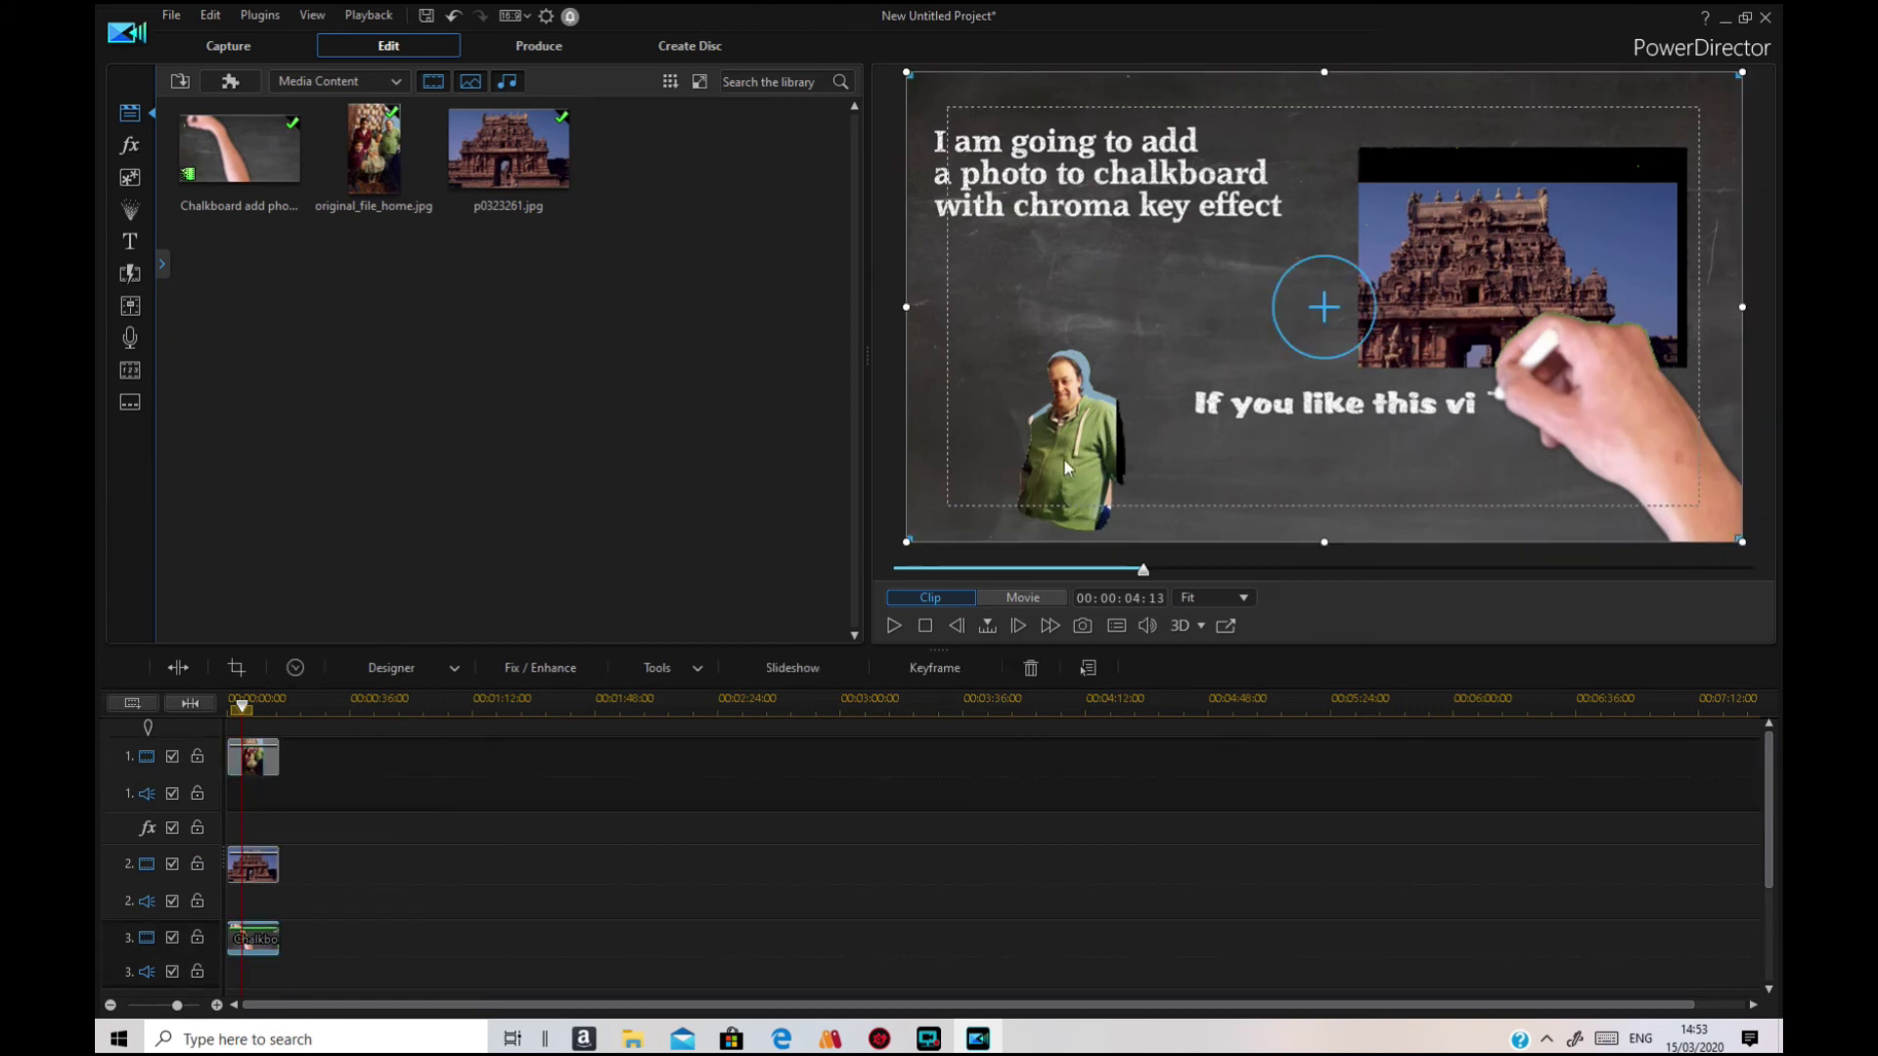
{"action": "left_click", "coordinate": [273, 765]}
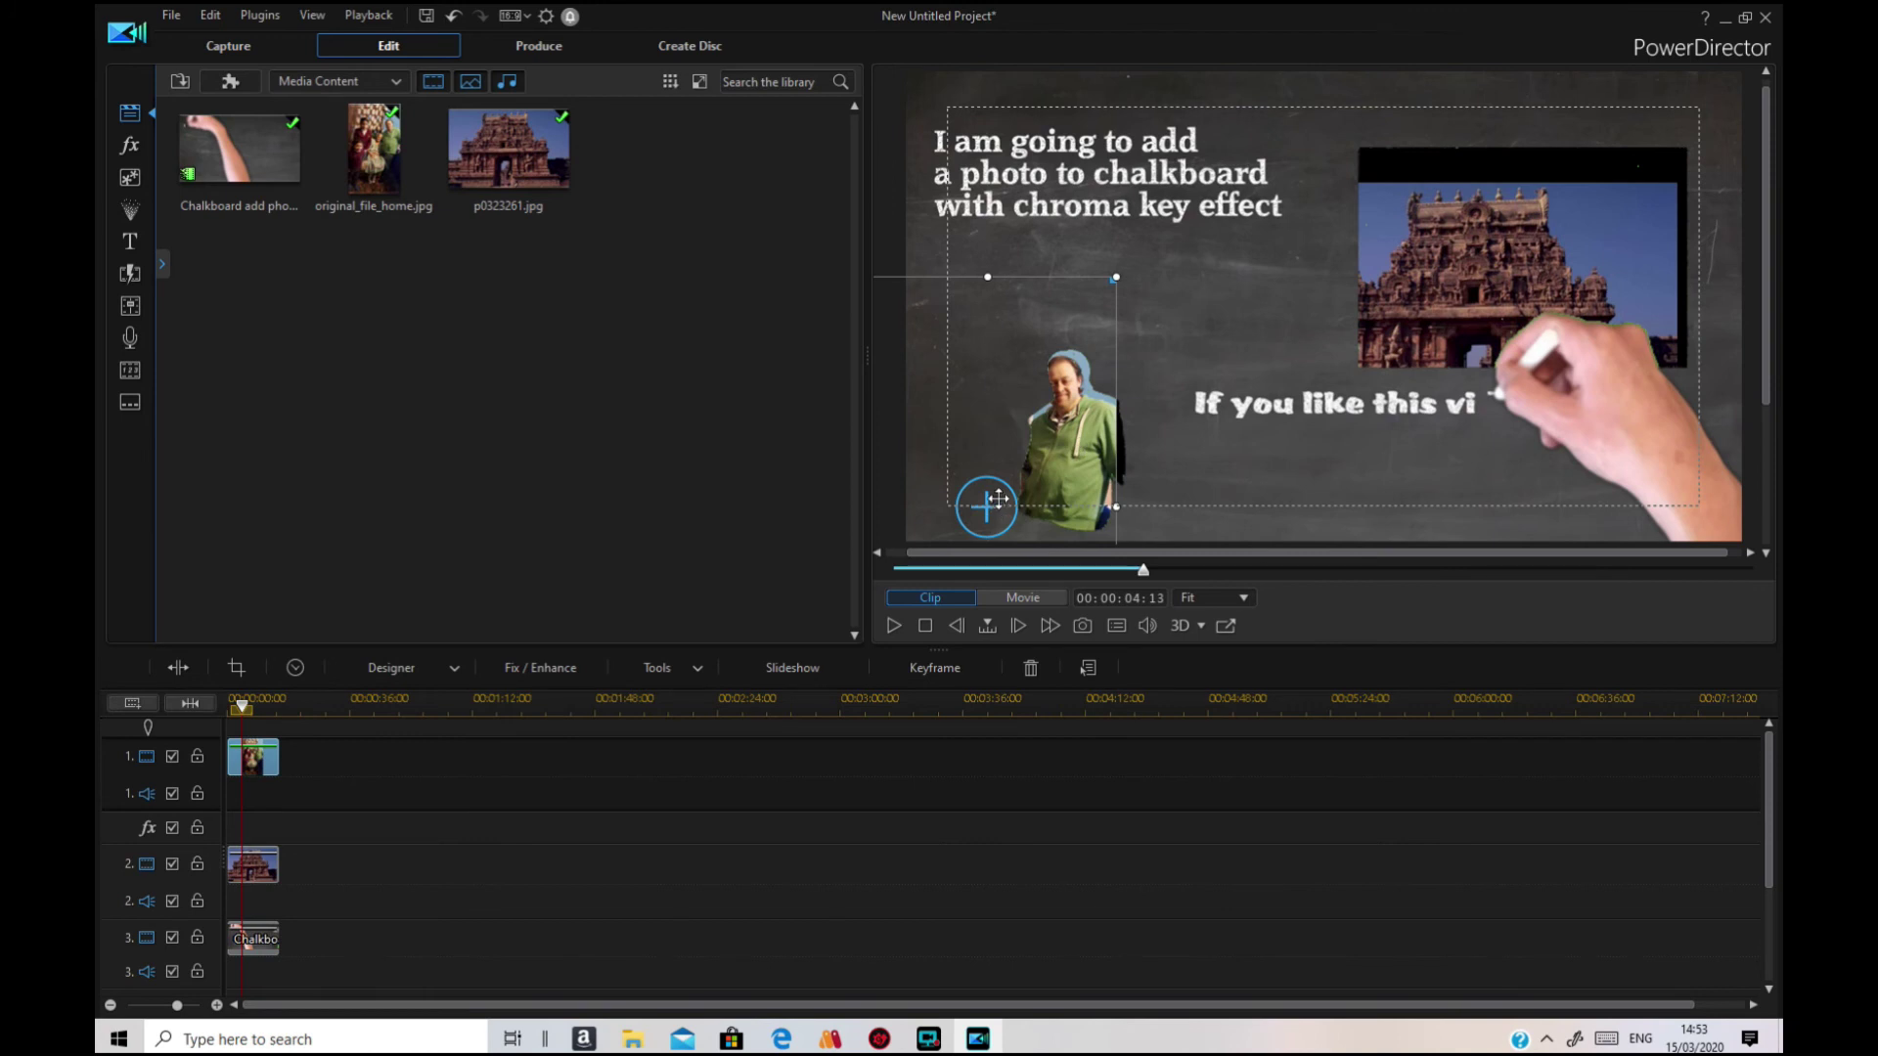
{"action": "left_click_drag", "start_coordinate": [997, 499], "coordinate": [1005, 489]}
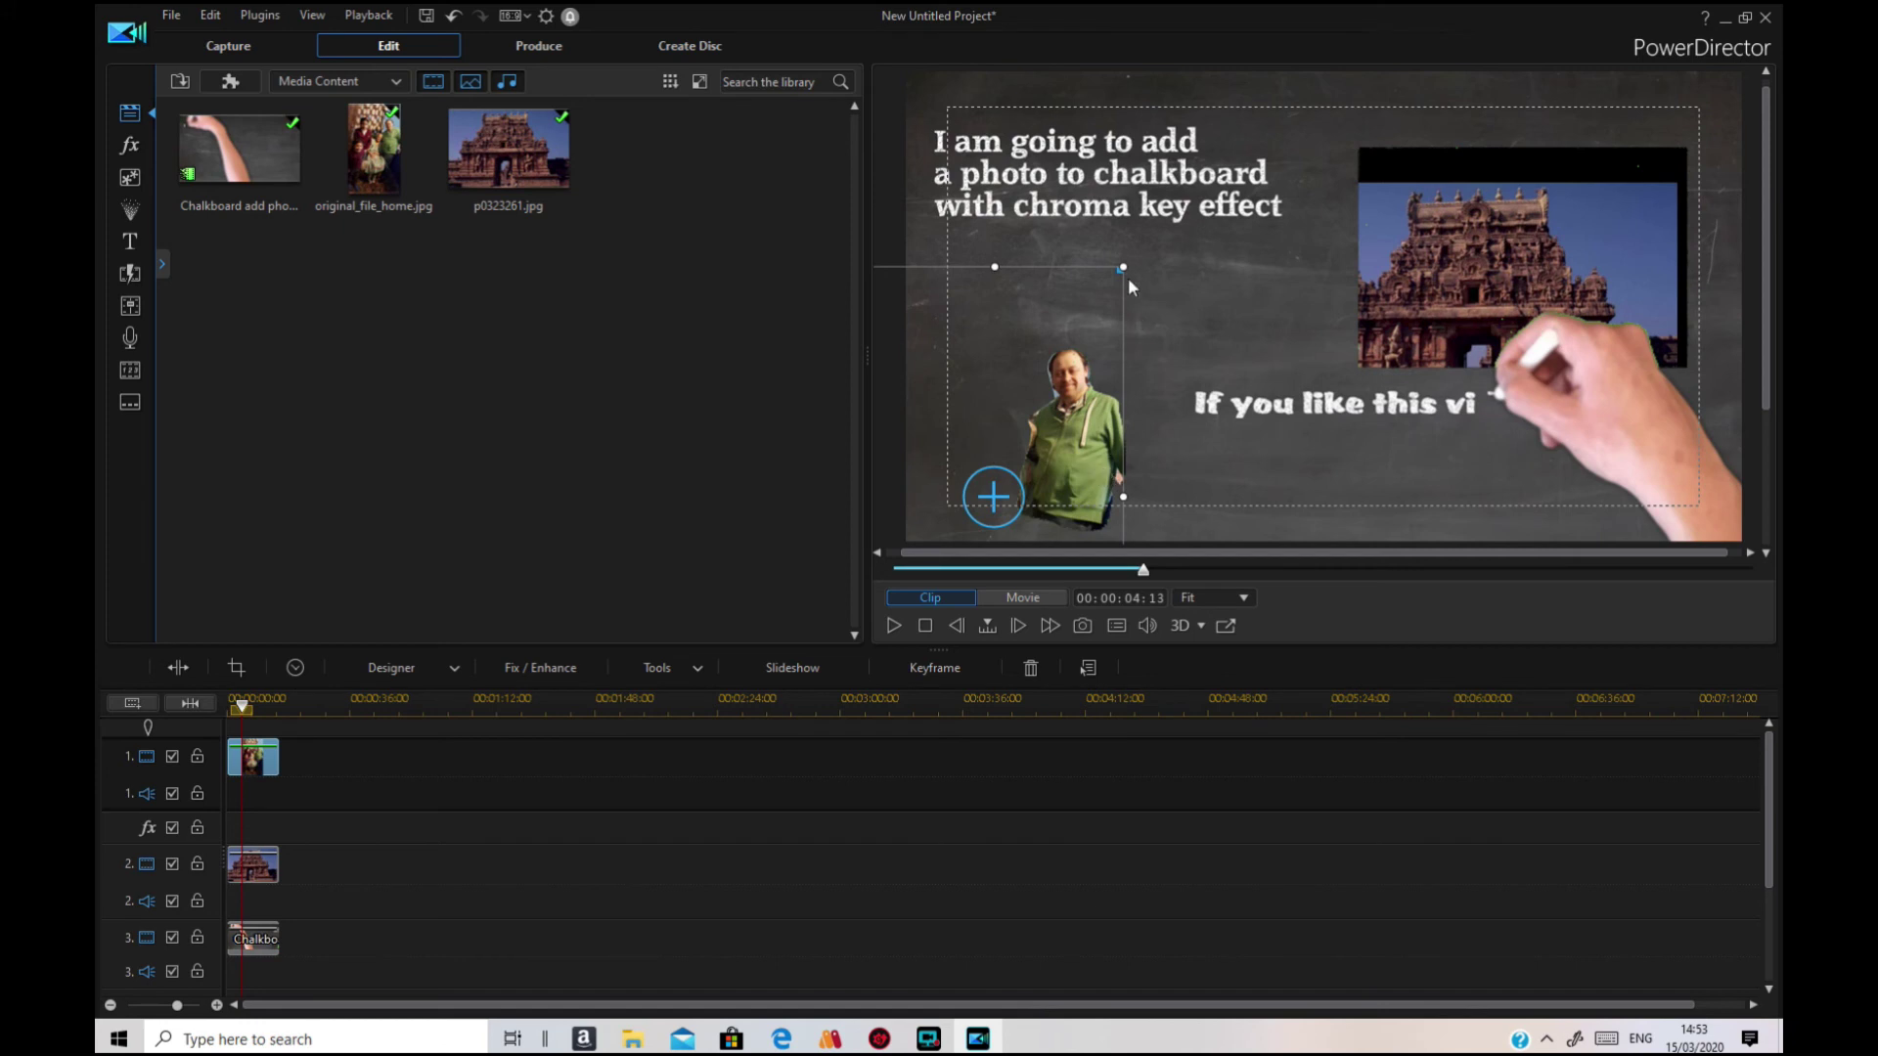
{"action": "left_click_drag", "start_coordinate": [1121, 266], "coordinate": [1129, 256]}
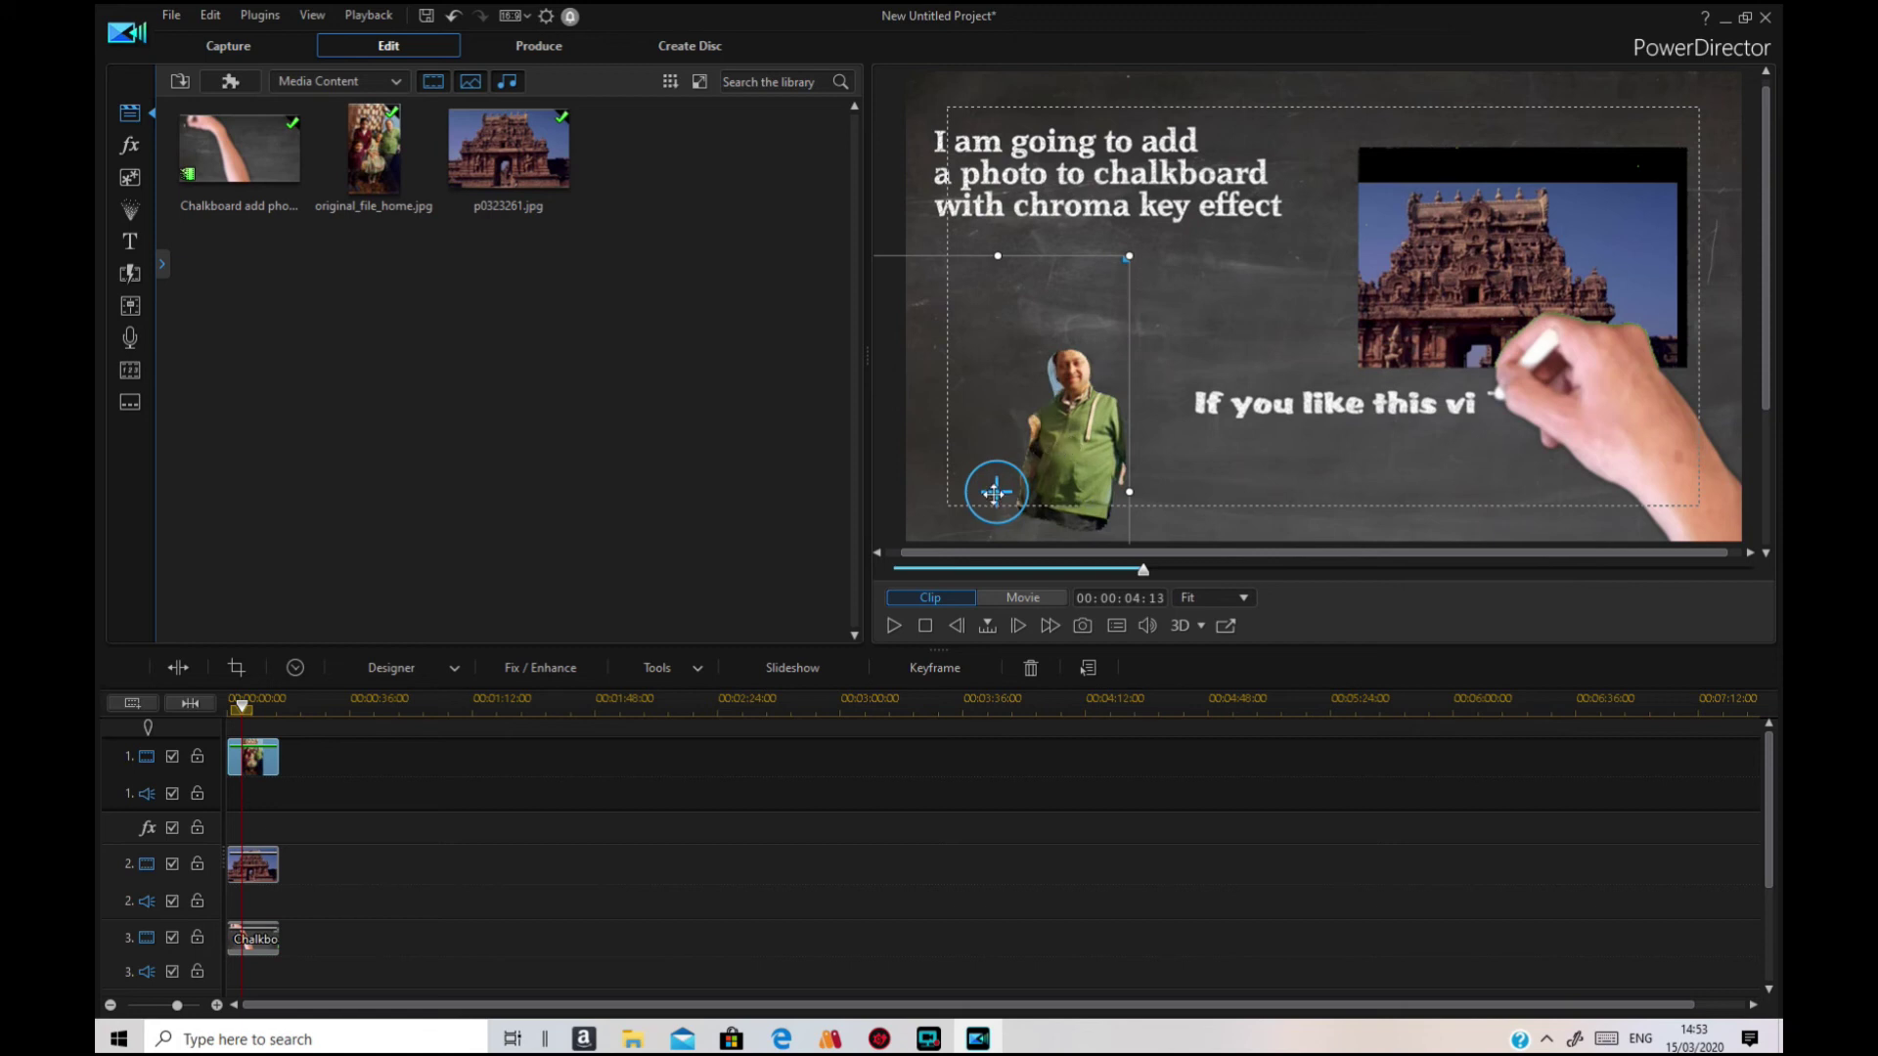
{"action": "left_click_drag", "start_coordinate": [996, 489], "coordinate": [991, 500]}
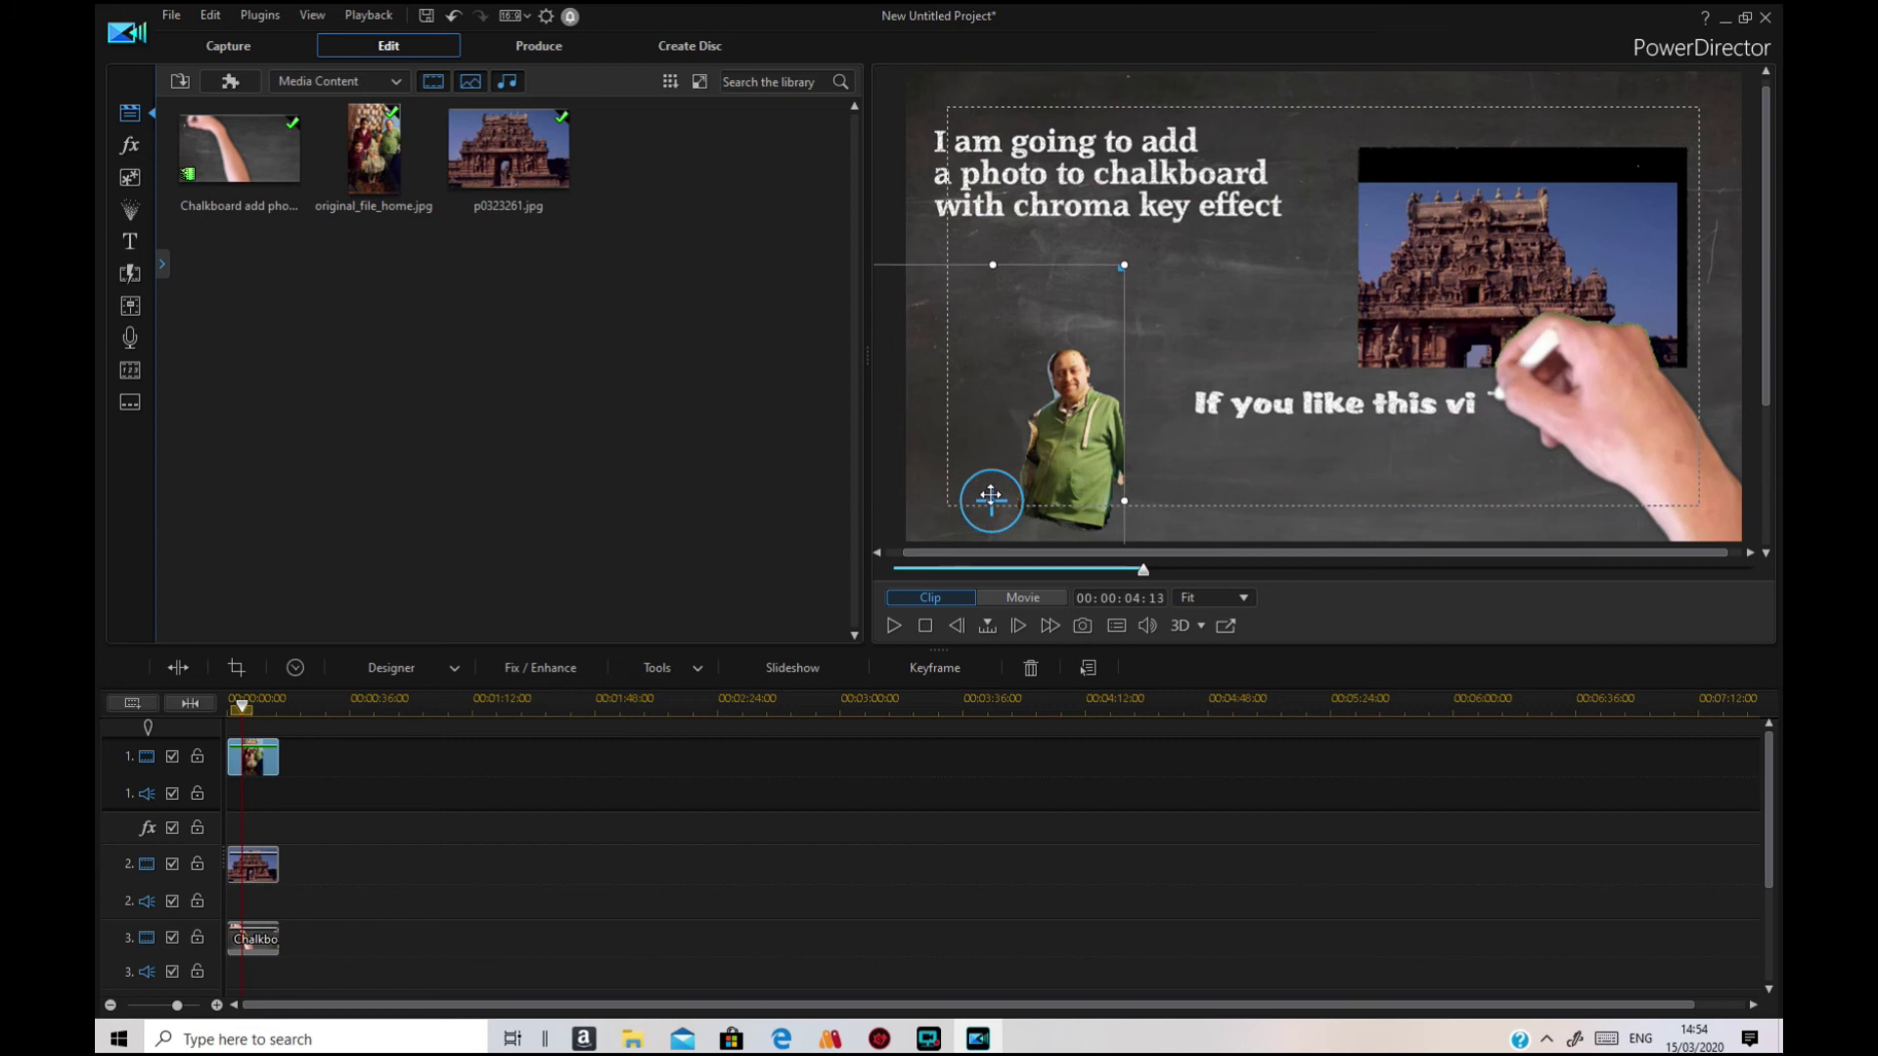
{"action": "left_click", "coordinate": [1335, 478]}
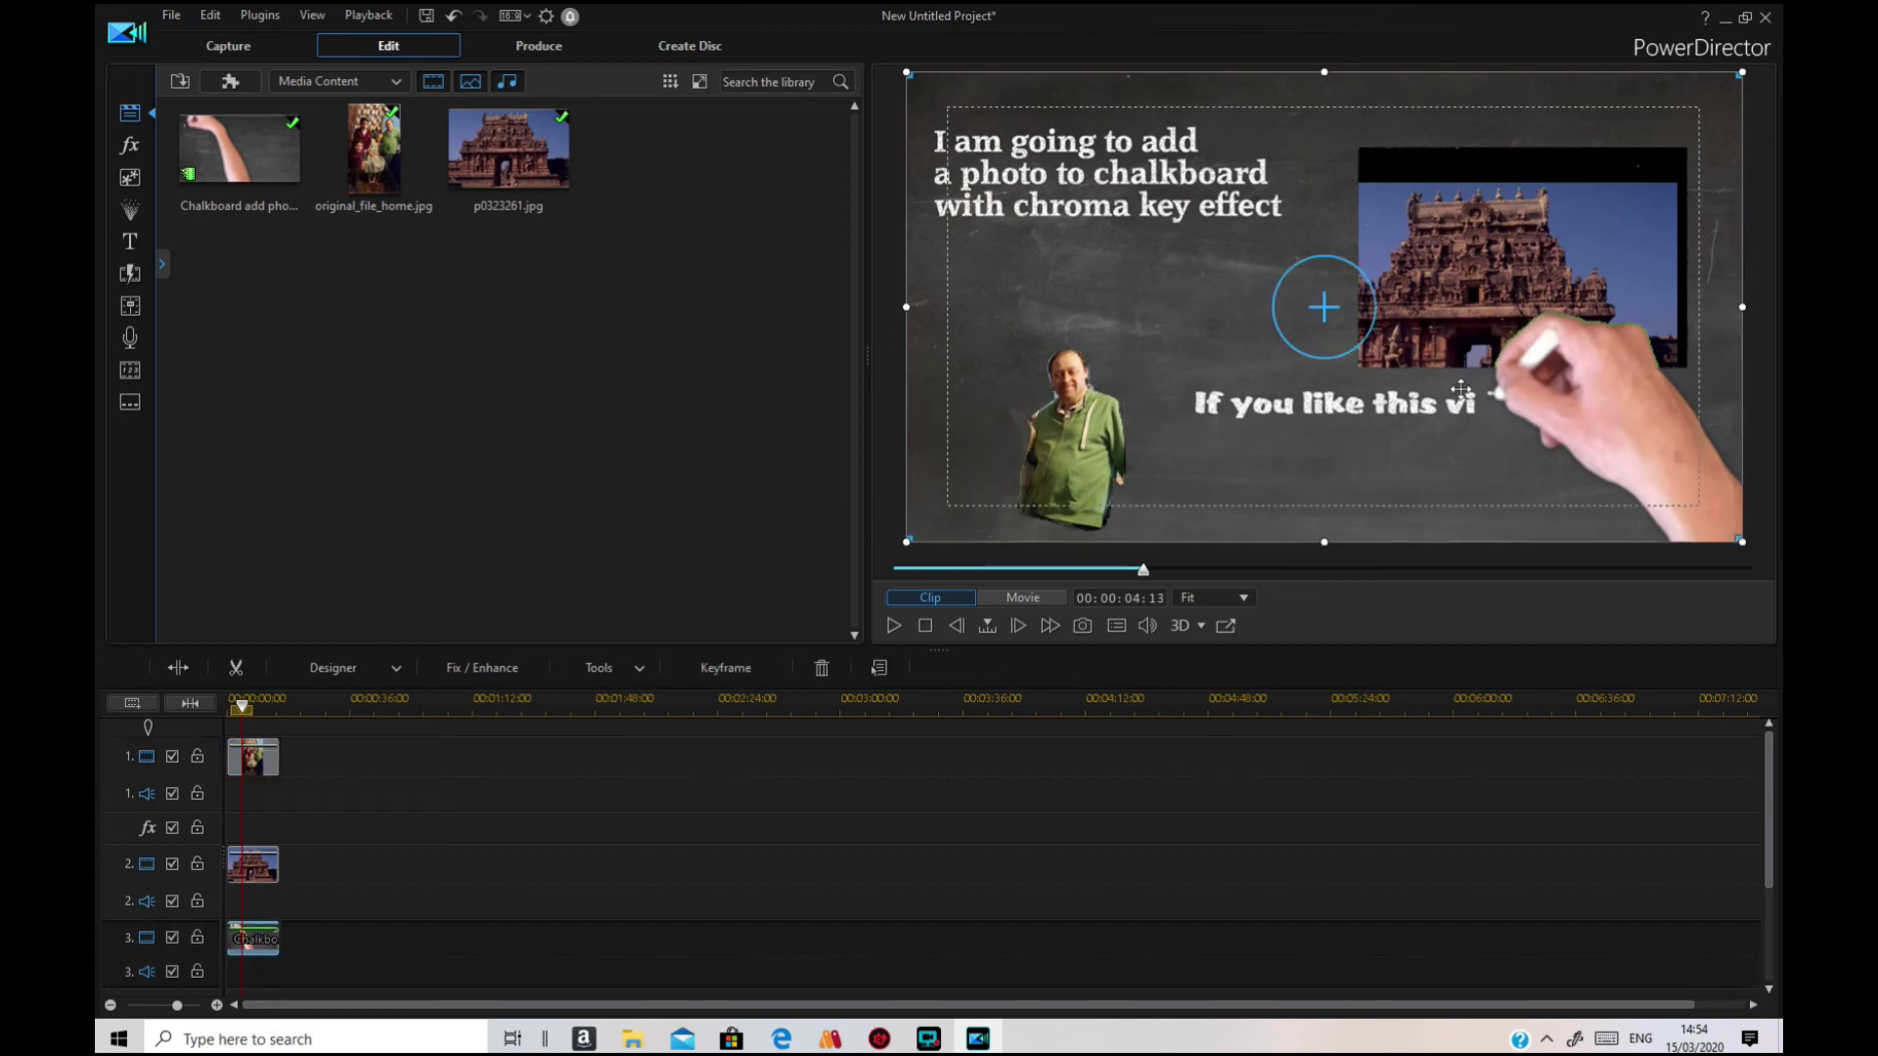
Step: Move the temple photo on track 2 up and to the right, and shrink it to fit the rectangular cut-out on the chalkboard
{"action": "left_click", "coordinate": [274, 864]}
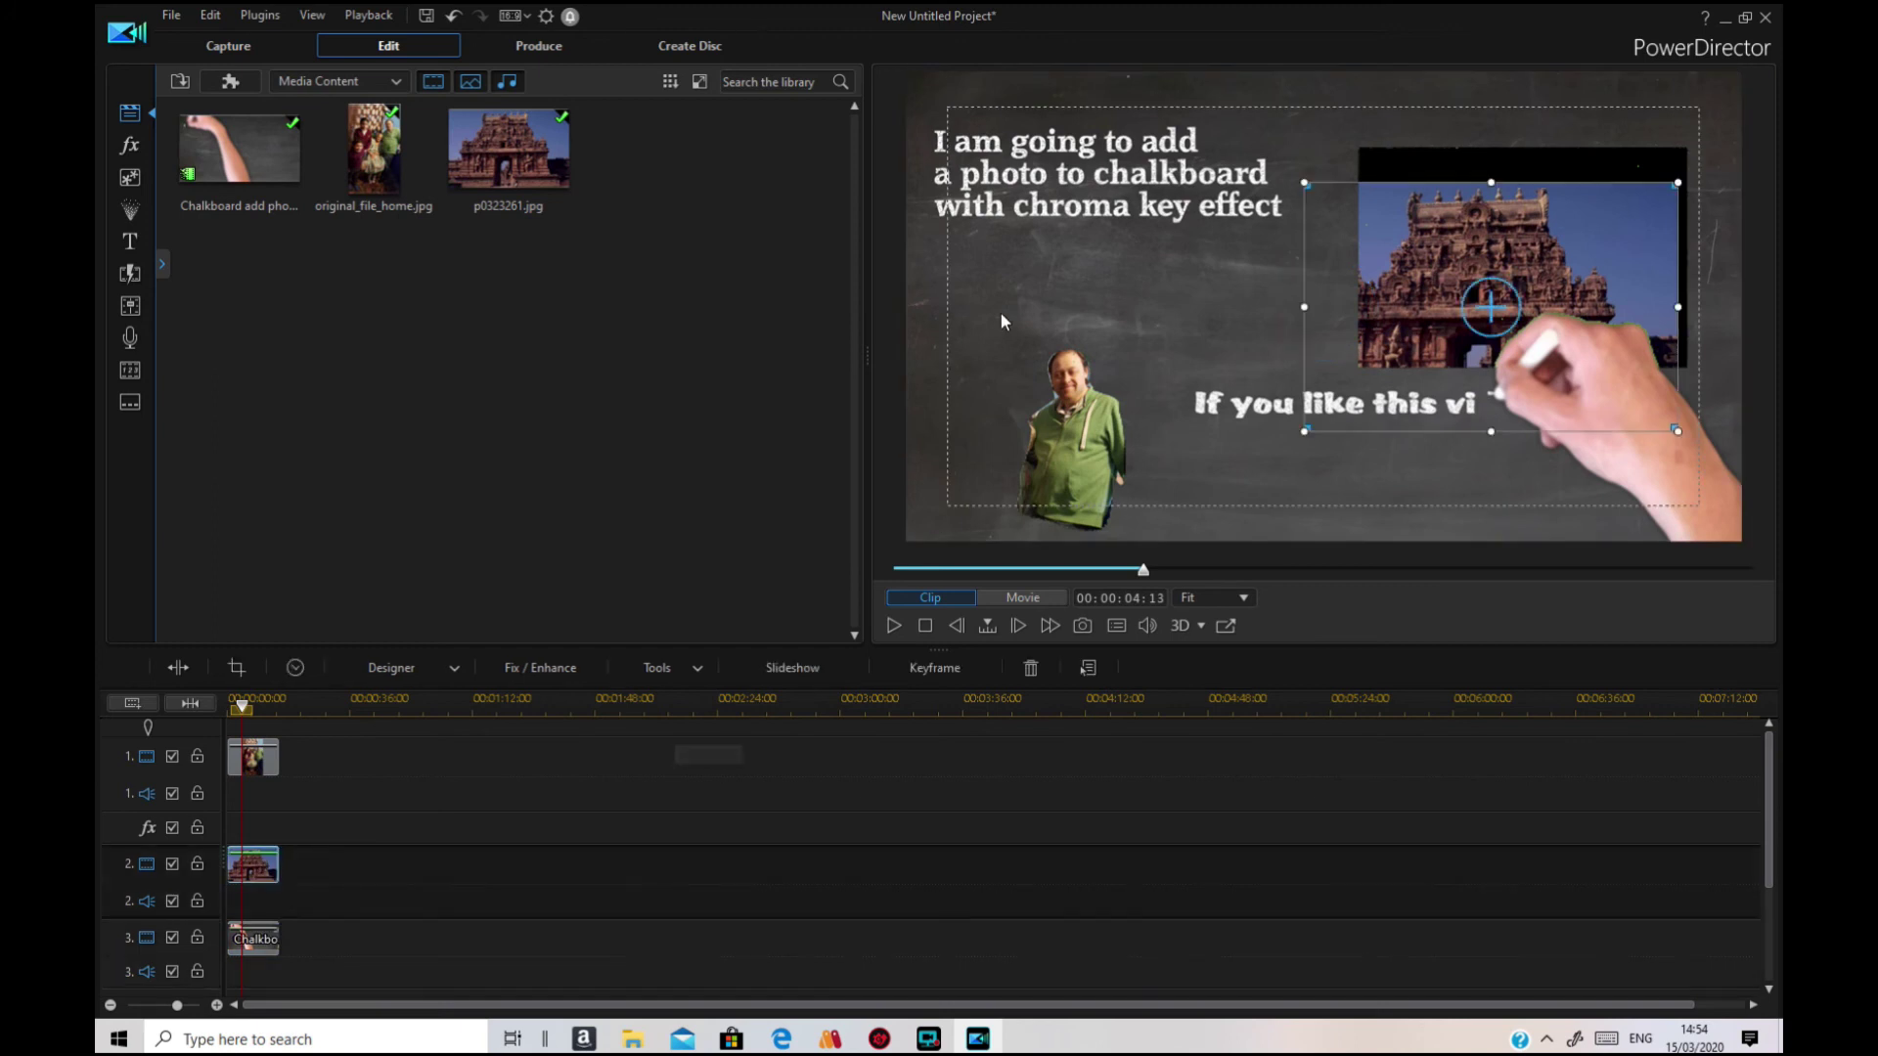
{"action": "left_click_drag", "start_coordinate": [1503, 306], "coordinate": [1511, 272]}
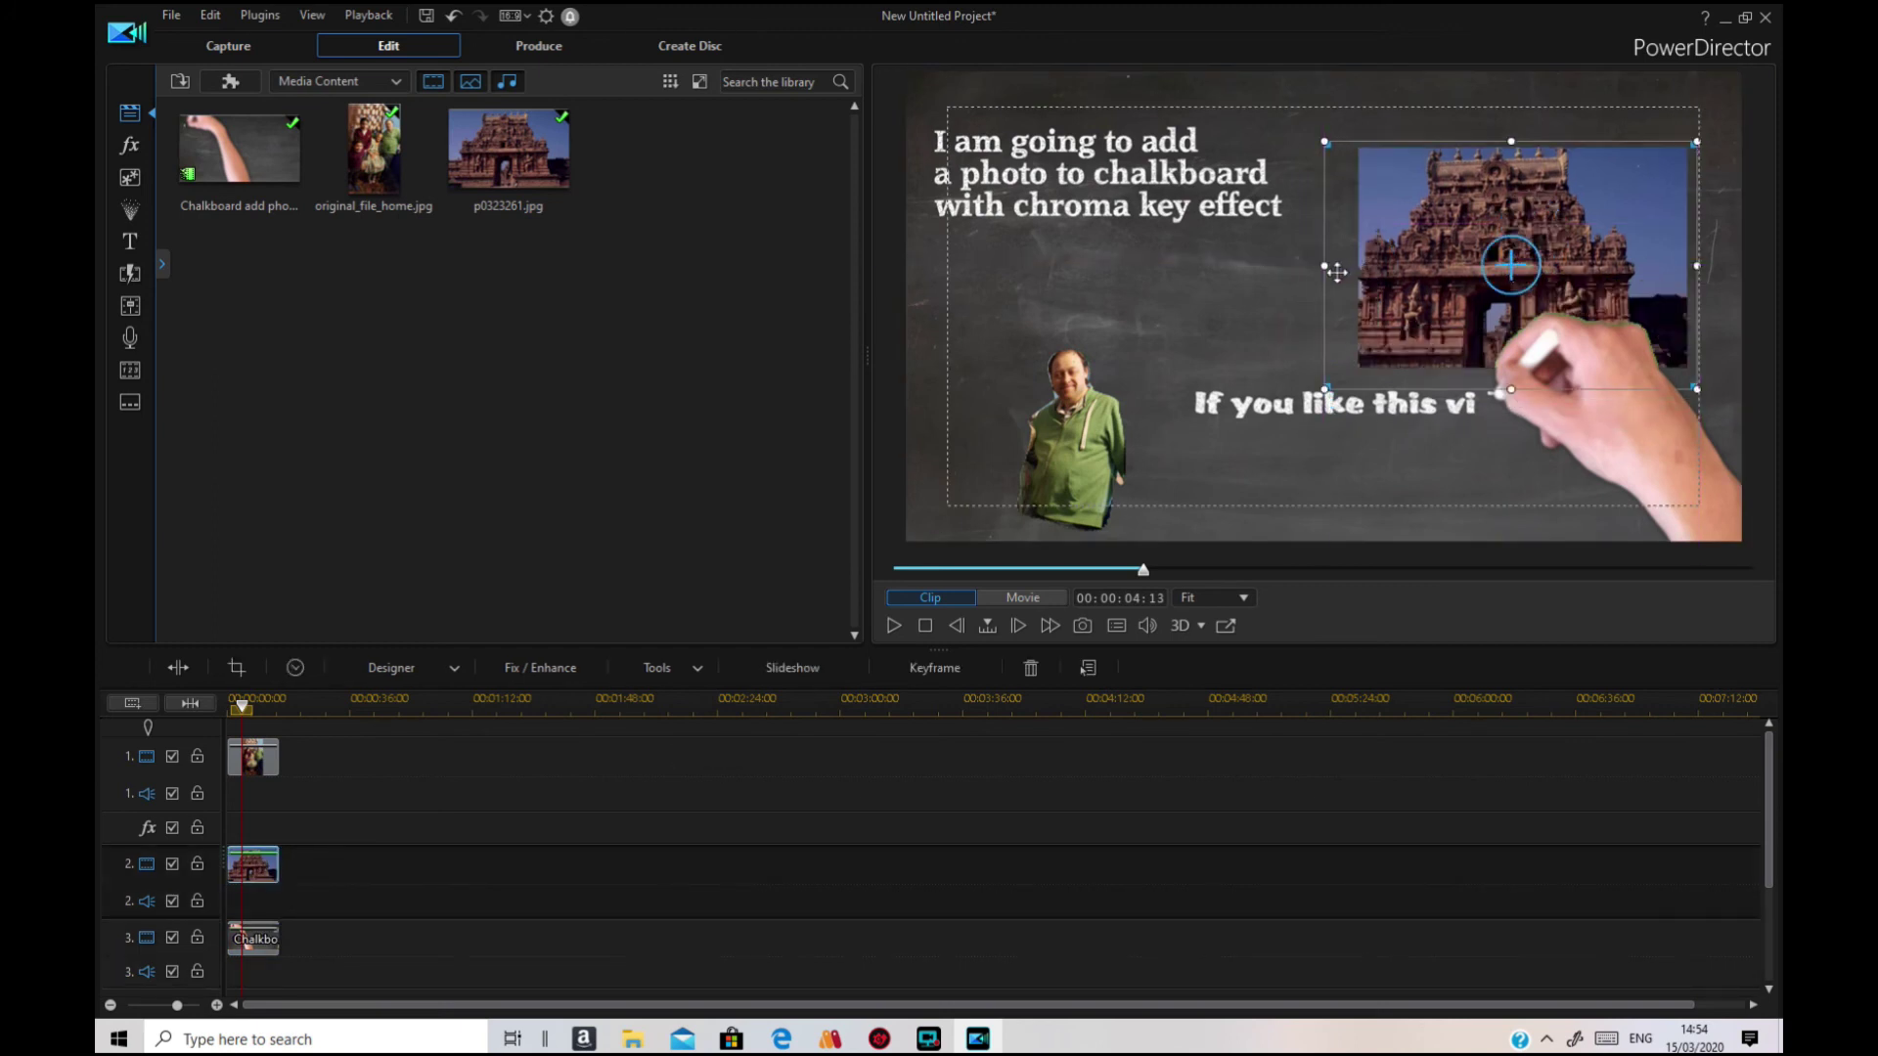
{"action": "left_click_drag", "start_coordinate": [1321, 265], "coordinate": [1398, 253]}
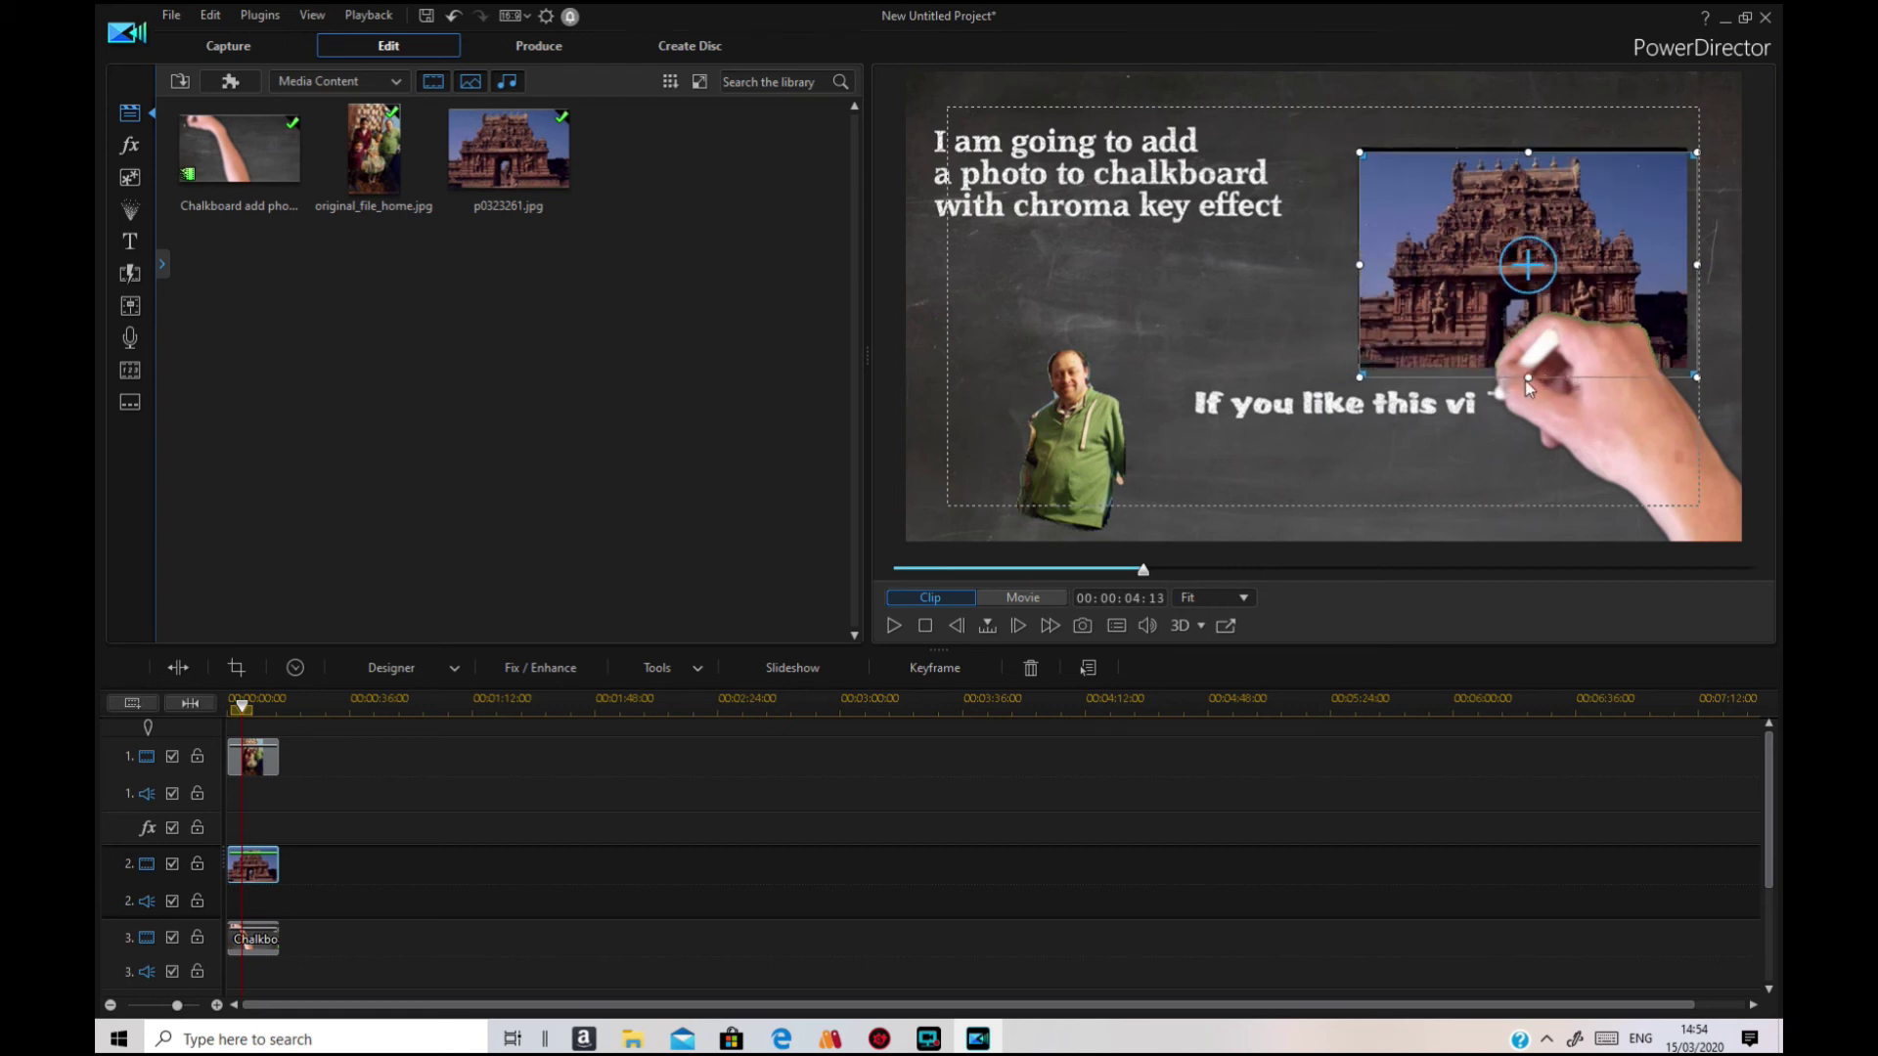
{"action": "left_click_drag", "start_coordinate": [1528, 376], "coordinate": [1514, 365]}
{"action": "left_click_drag", "start_coordinate": [1531, 264], "coordinate": [1524, 264]}
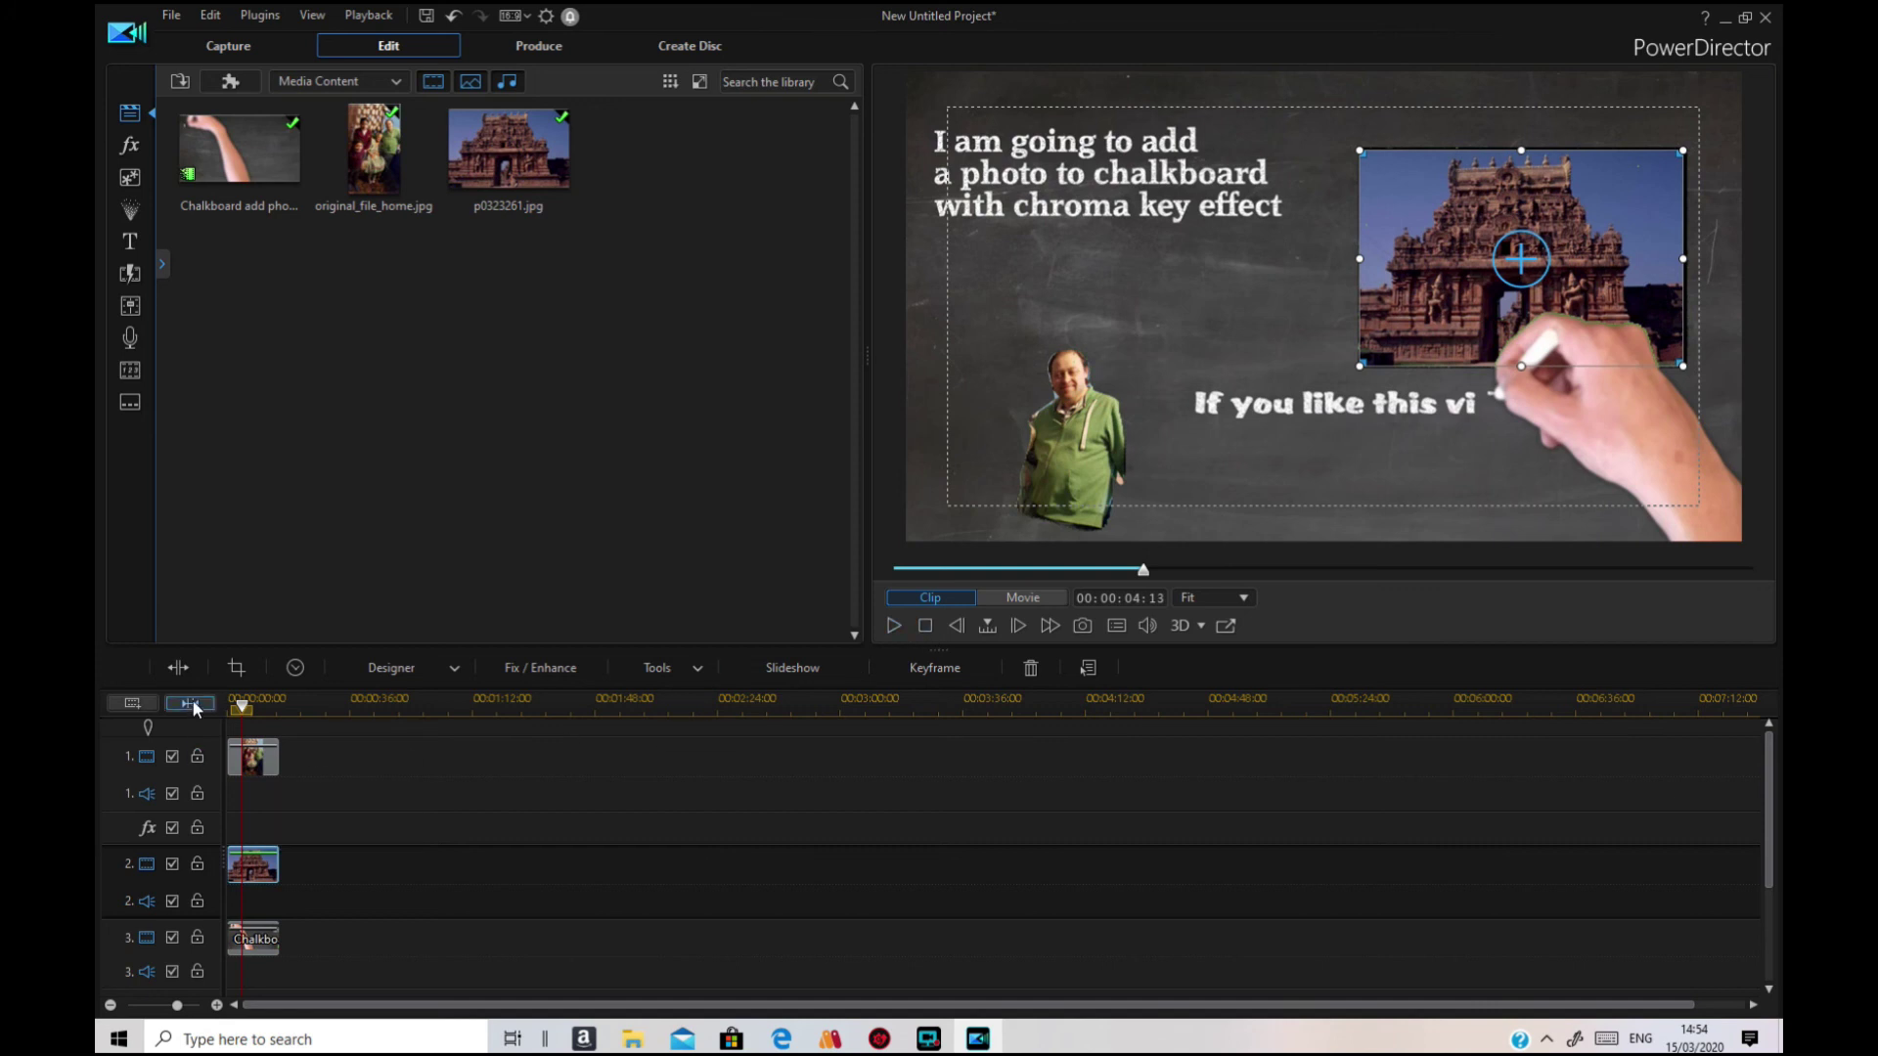
Step: Preview the movie from the start and produce it as an H.265 HEVC MP4 with the MPEG-4 1920 x 1080/25p (11 Mbps) profile
{"action": "left_click_drag", "start_coordinate": [252, 704], "coordinate": [232, 704]}
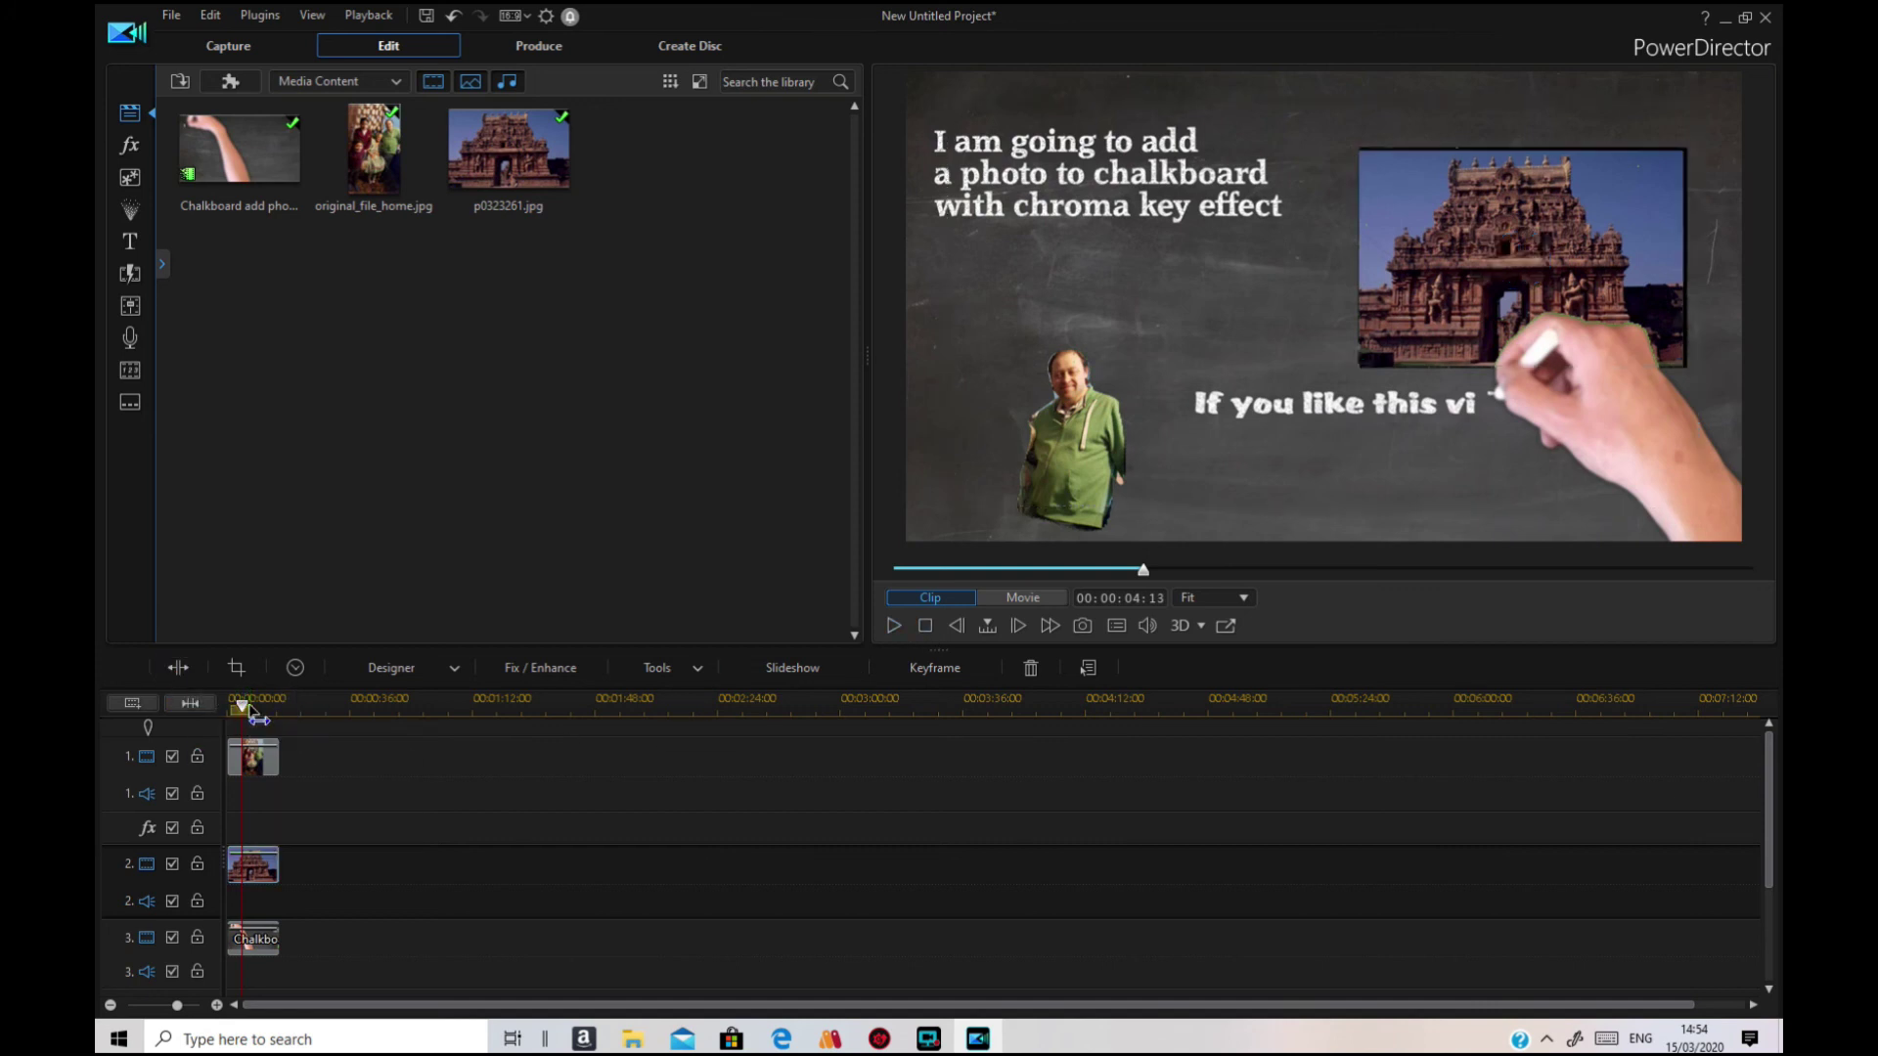
{"action": "left_click", "coordinate": [895, 626]}
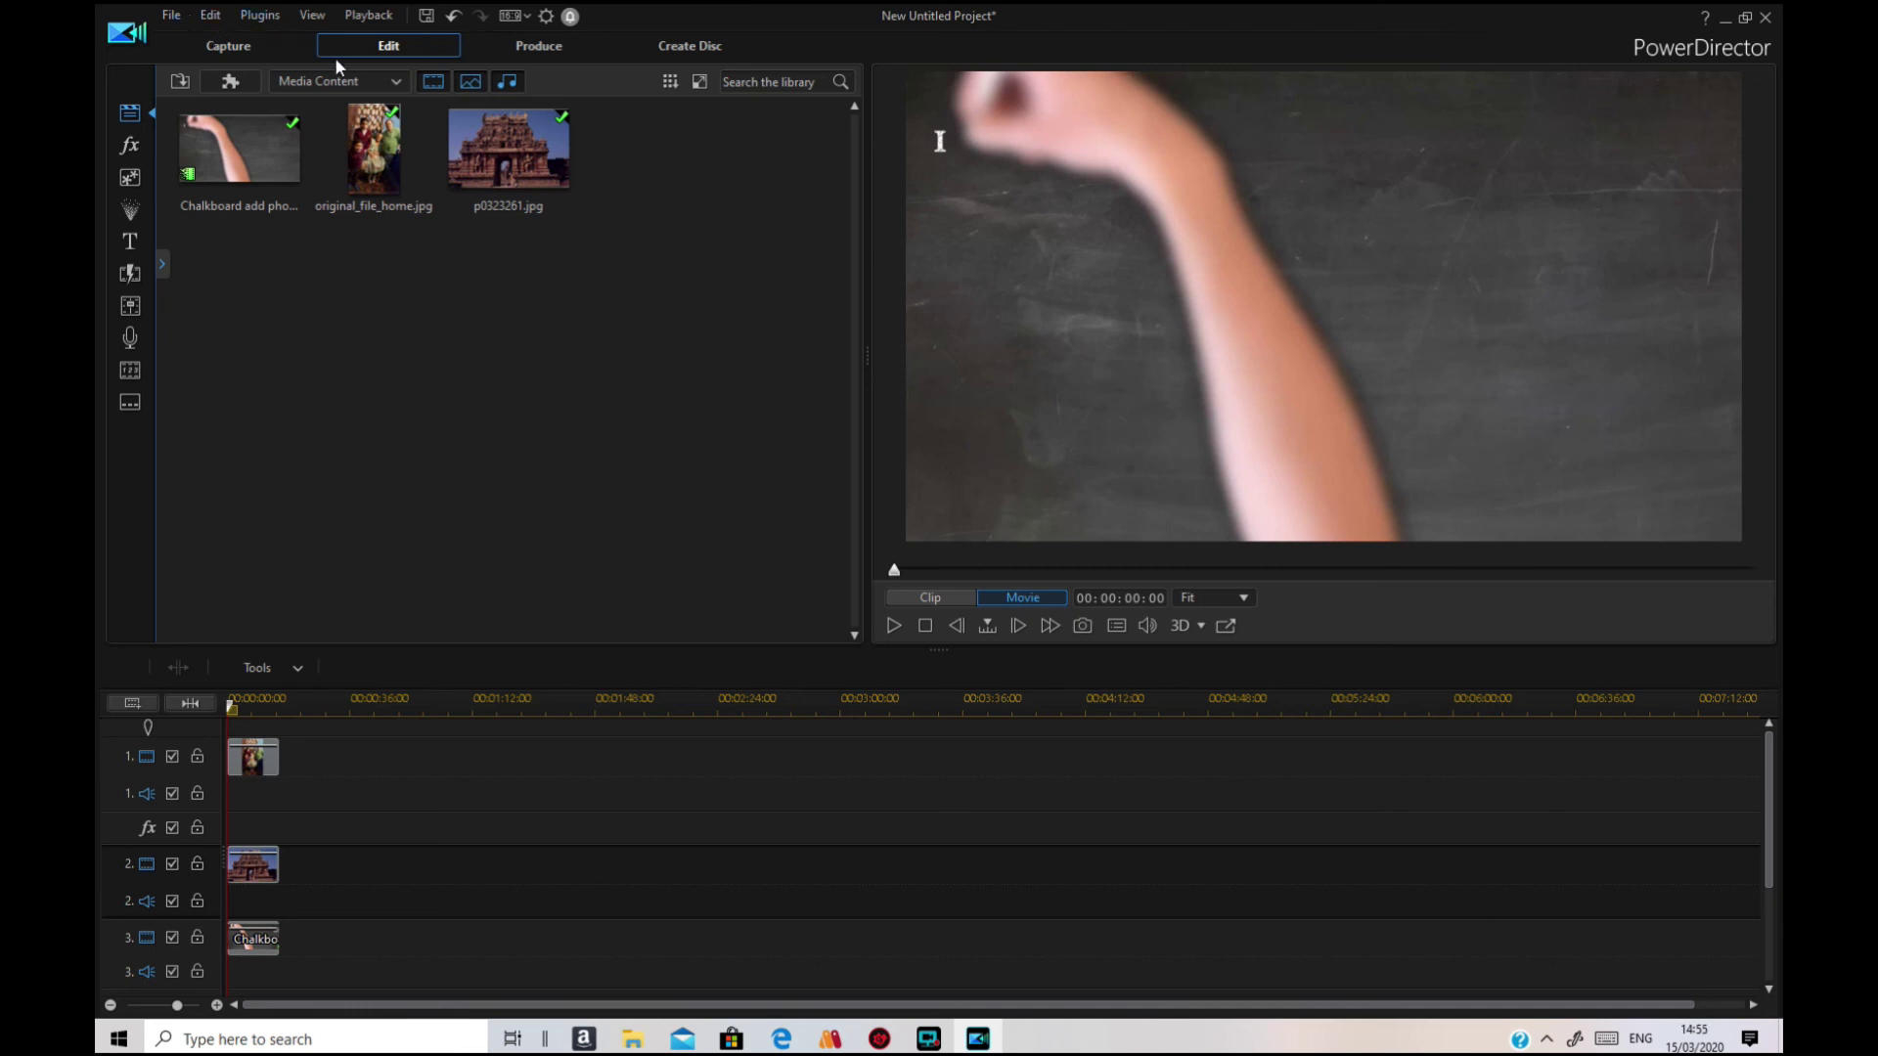
{"action": "left_click", "coordinate": [541, 47]}
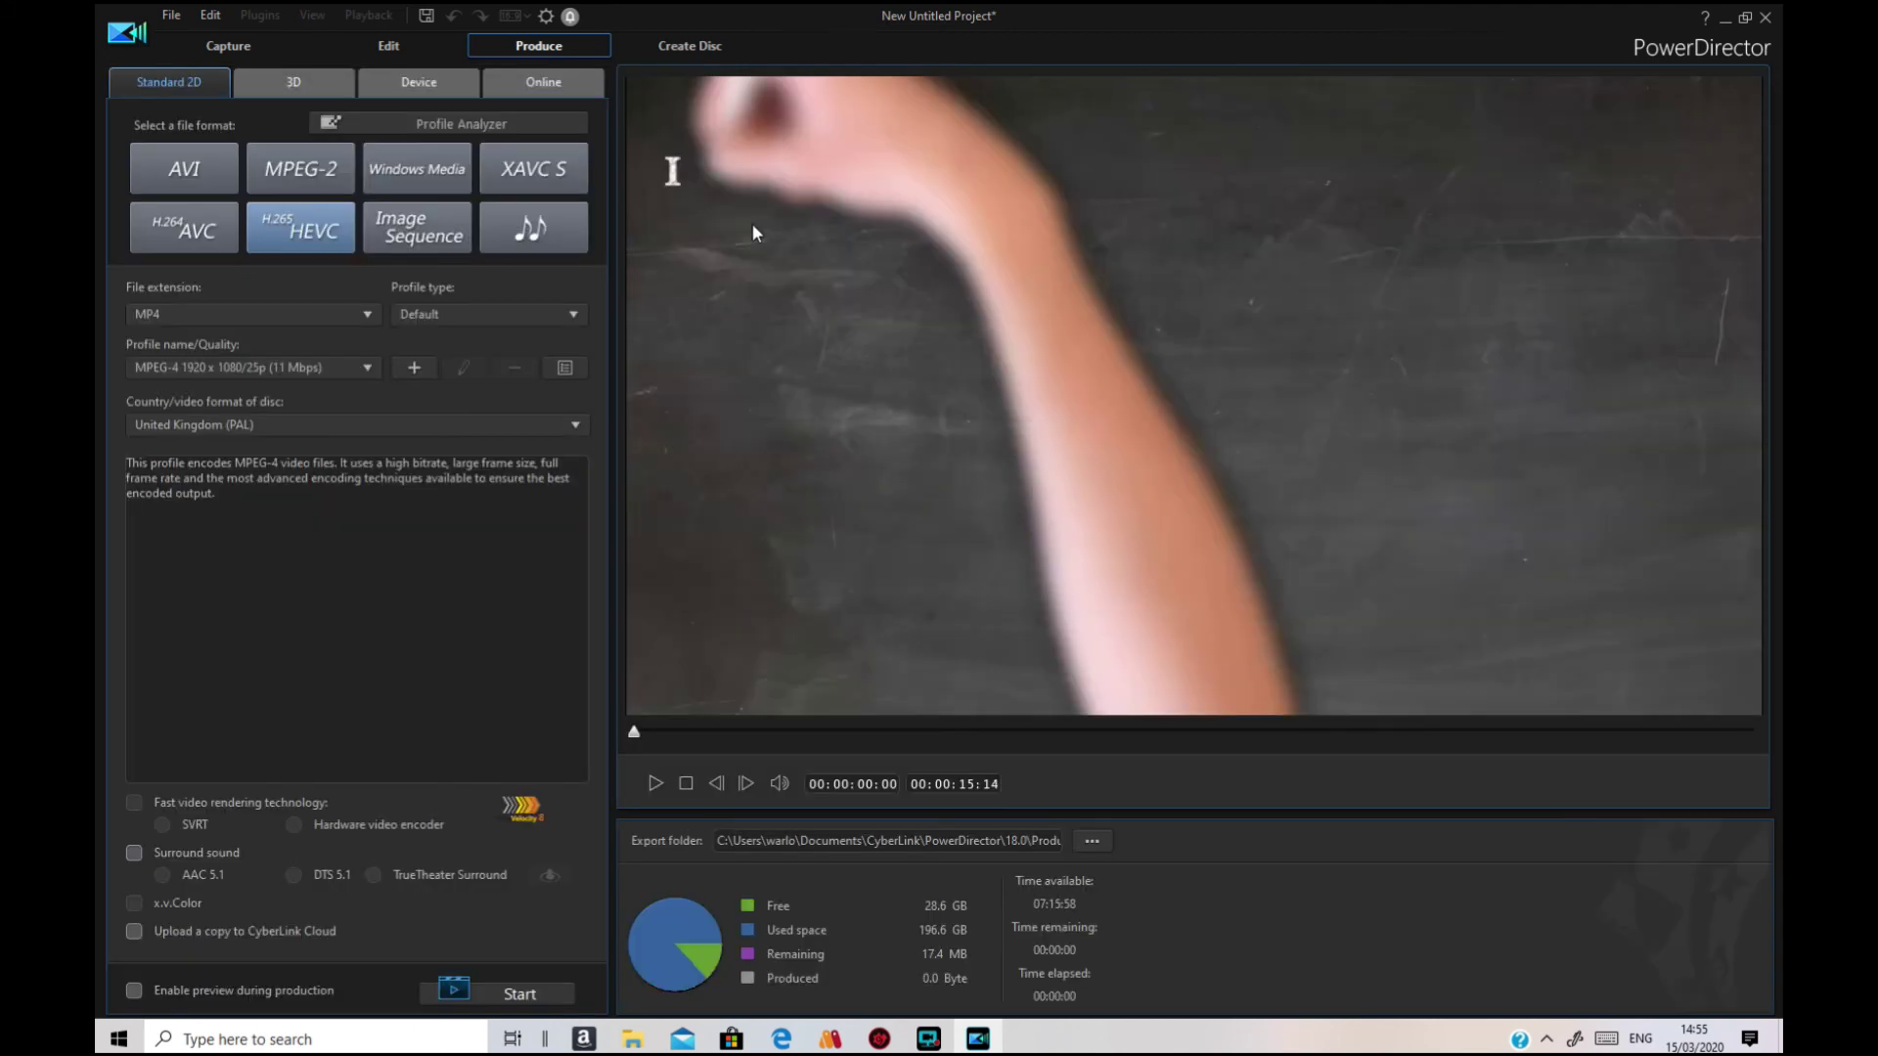
{"action": "left_click", "coordinate": [538, 992]}
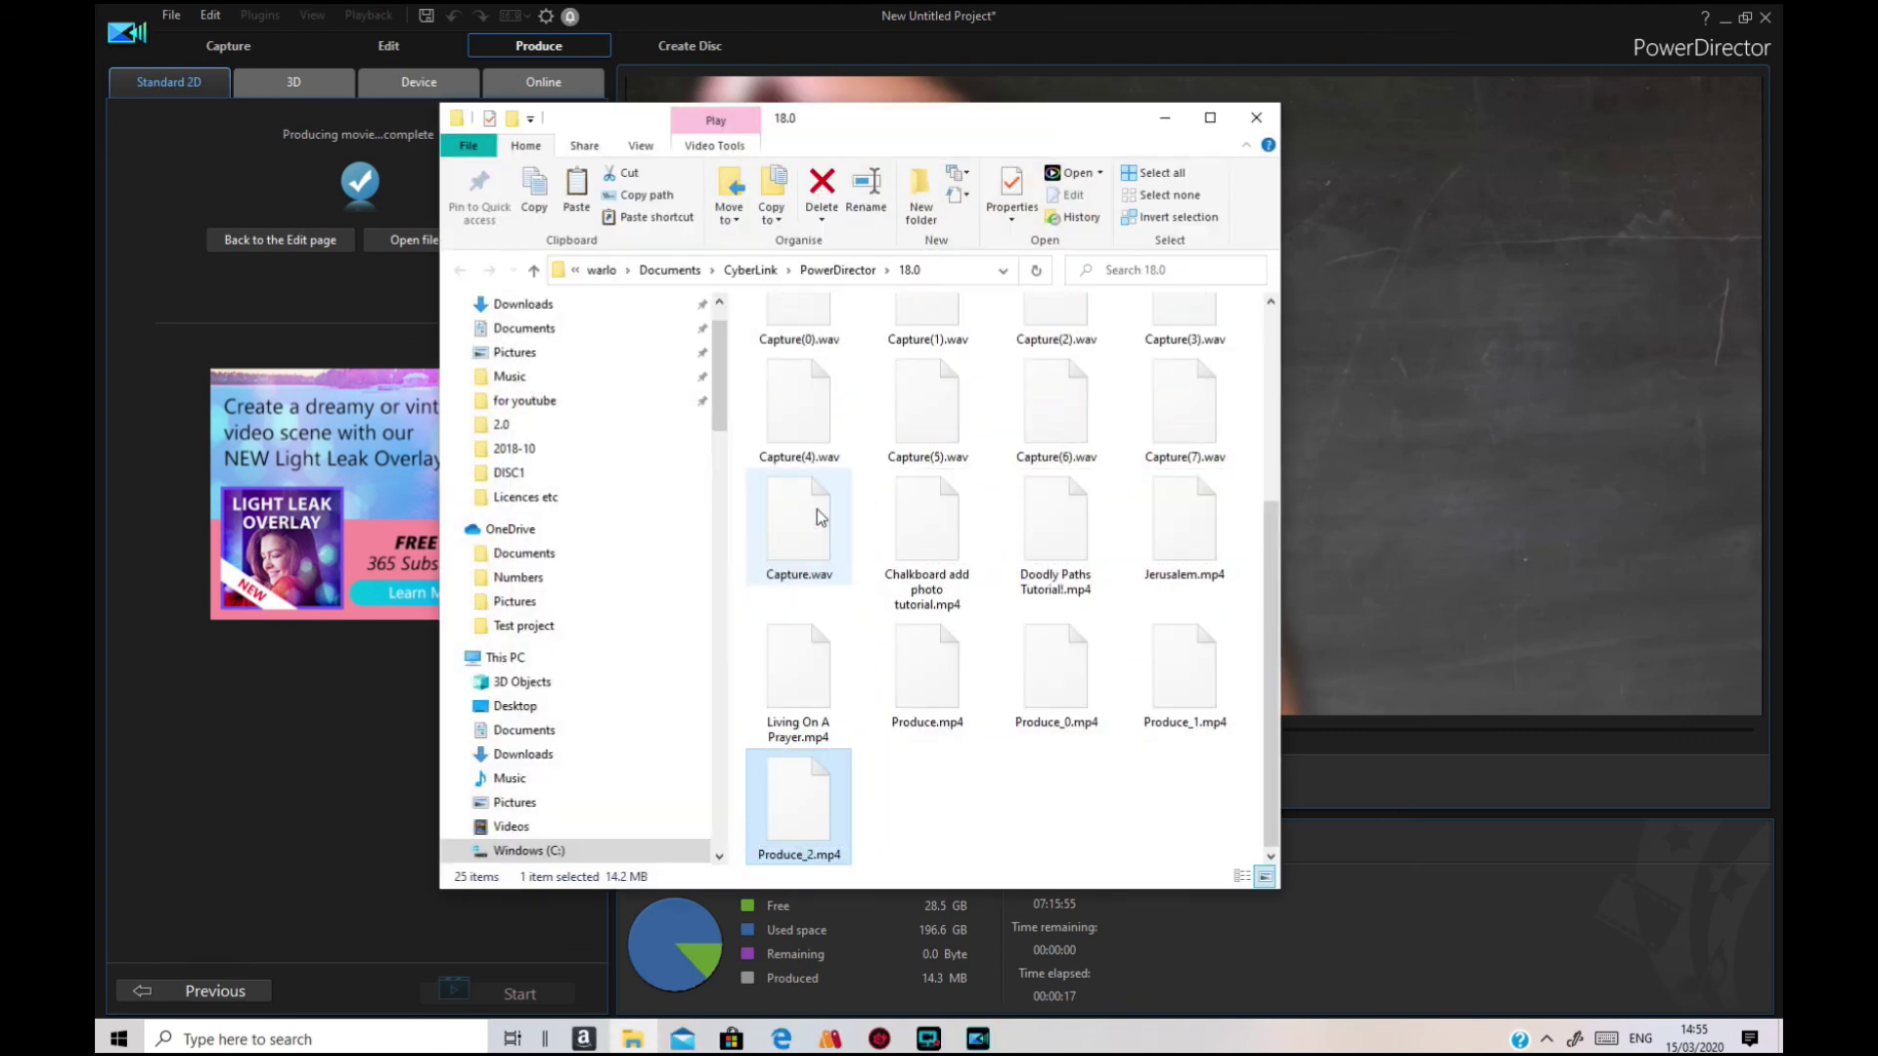
Step: Copy the produced file Produce_2.mp4 from the 18.0 export folder and close the folder window
{"action": "right_click", "coordinate": [799, 804]}
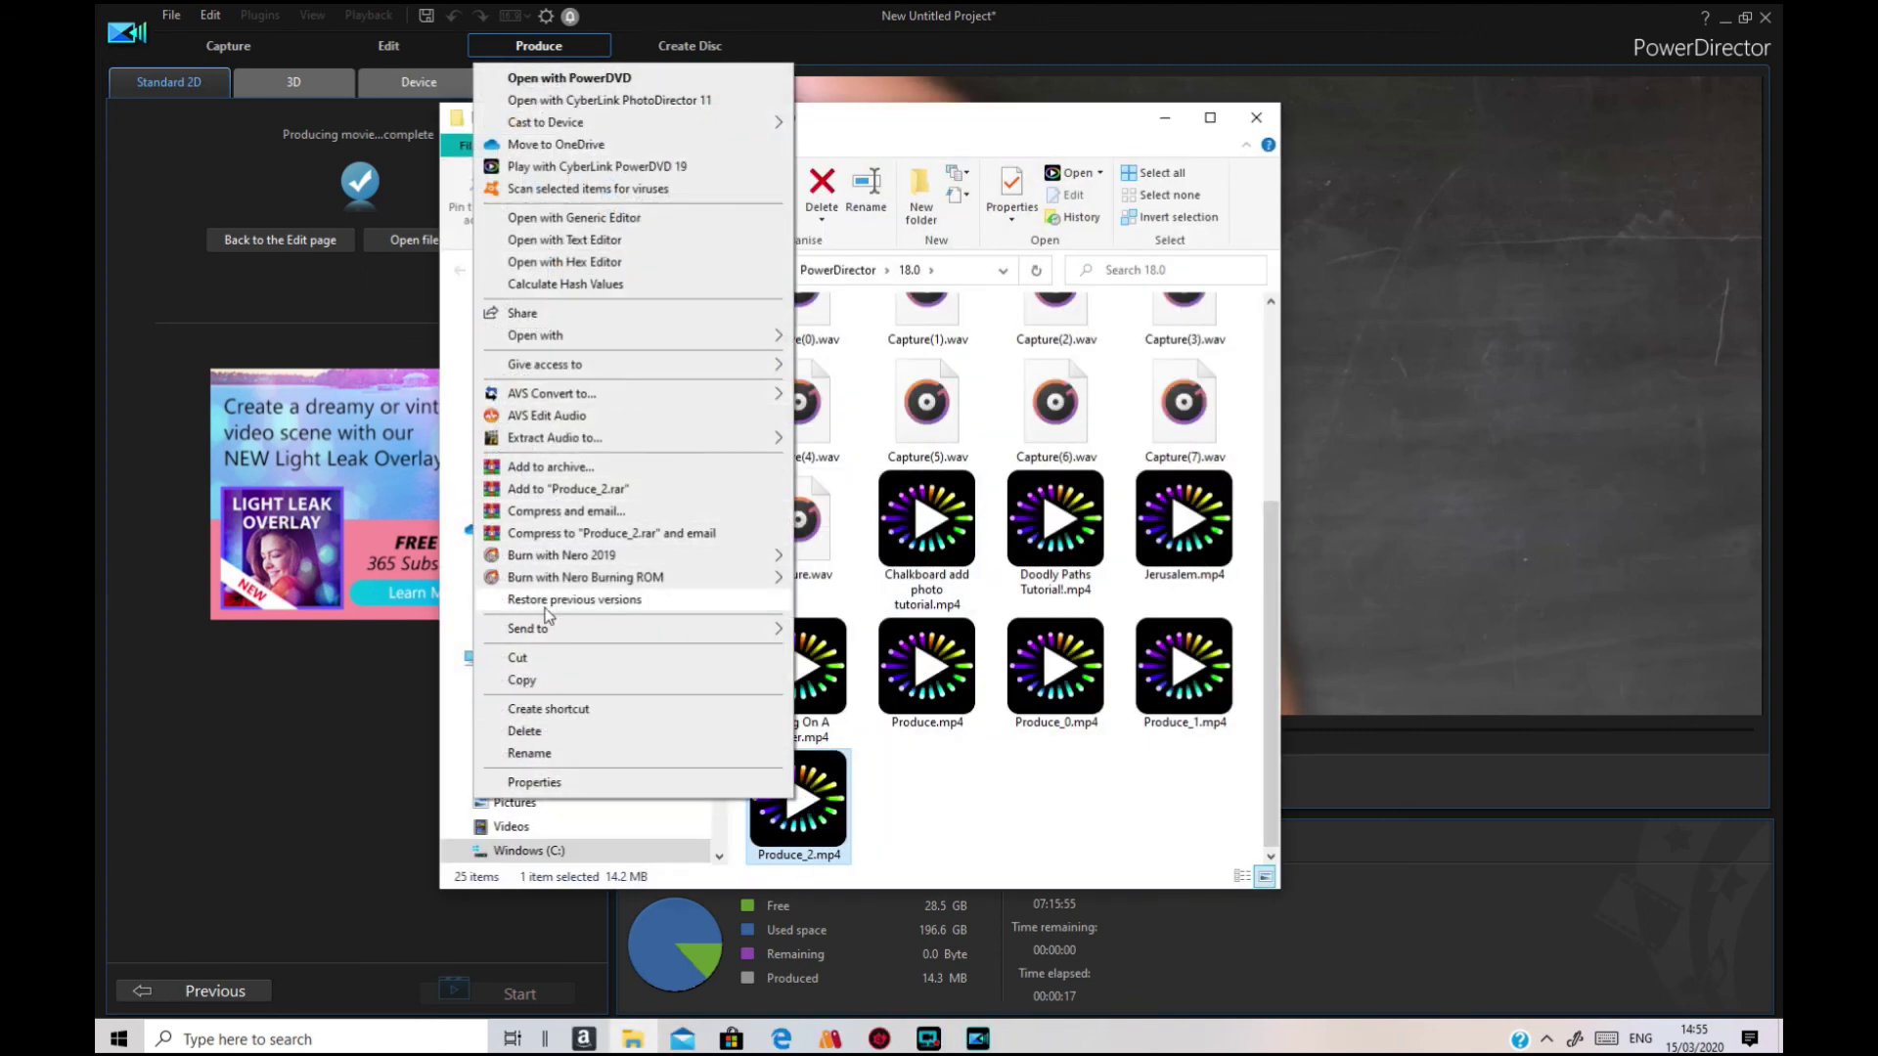
{"action": "left_click", "coordinate": [572, 684]}
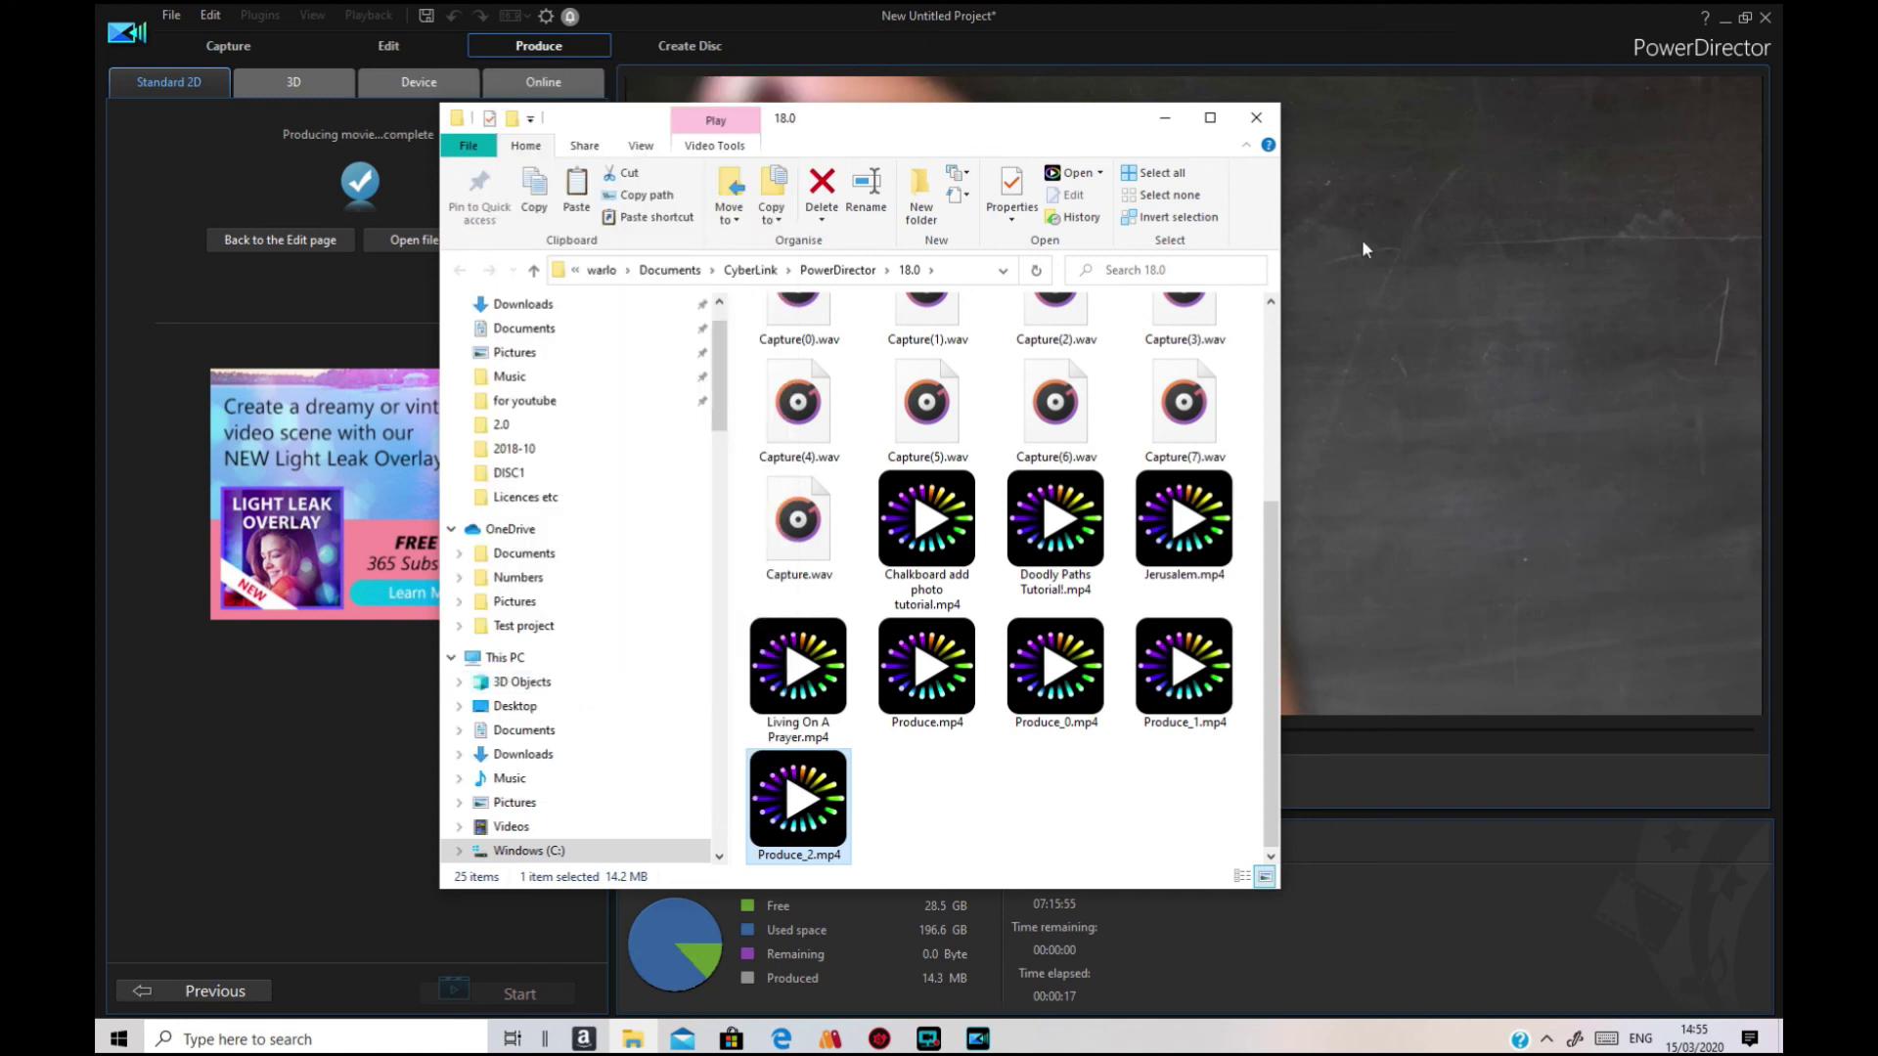
{"action": "left_click", "coordinate": [1251, 119]}
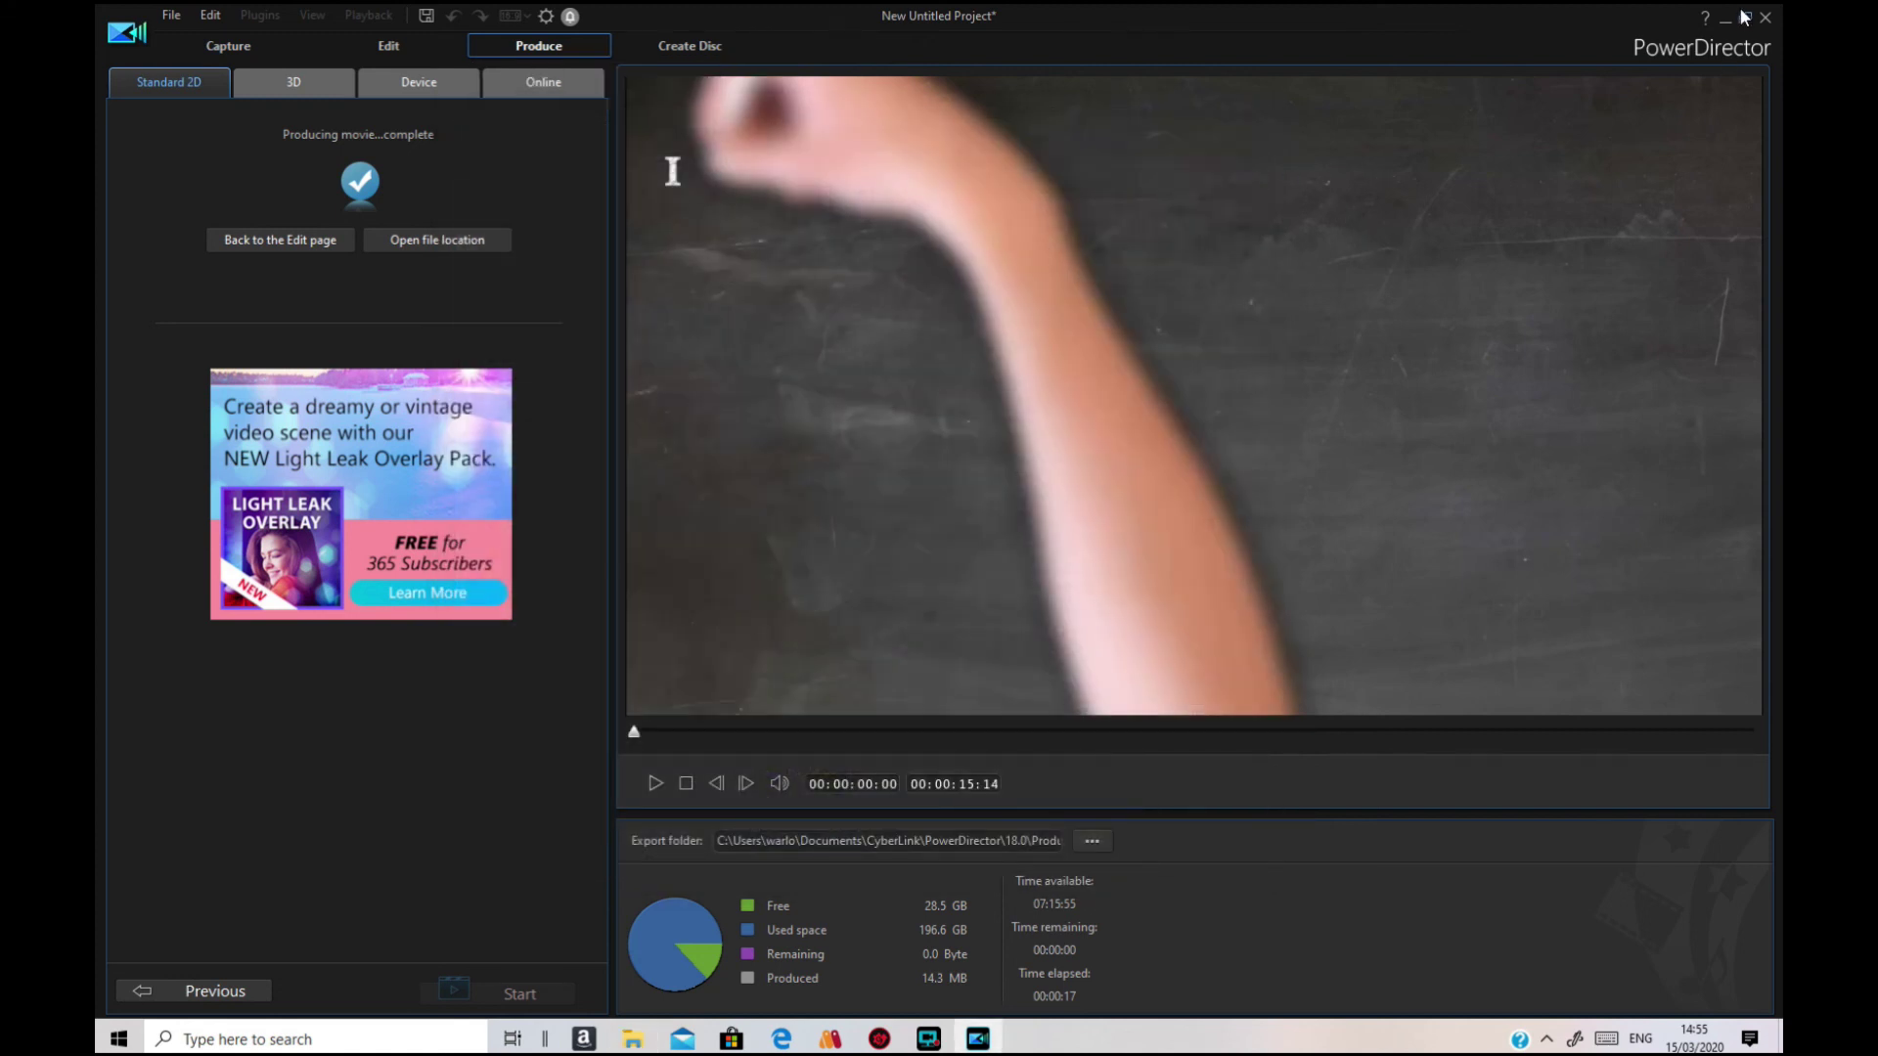